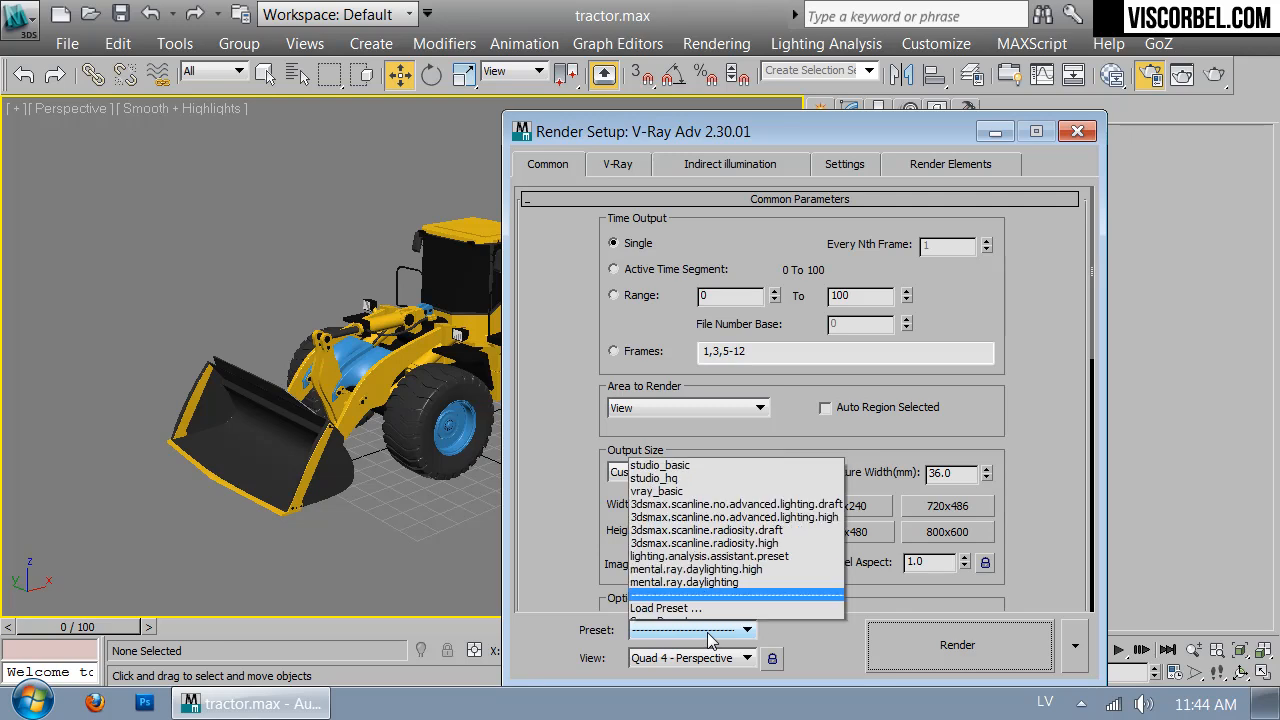
Load the studio_basic render preset with all preset categories selected
left_click(698, 458)
key("Return")
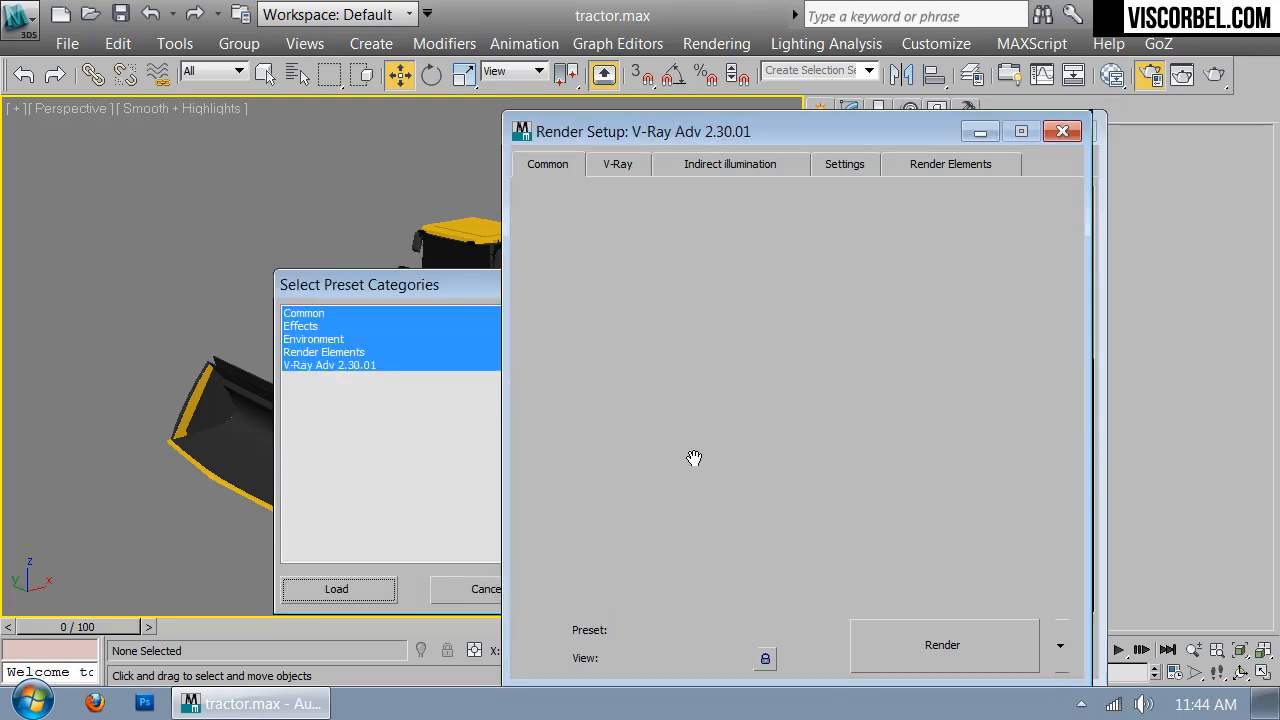
Close Render Setup and place a VRayPlane beneath the tractor from the VRay geometry types
left_click(1079, 130)
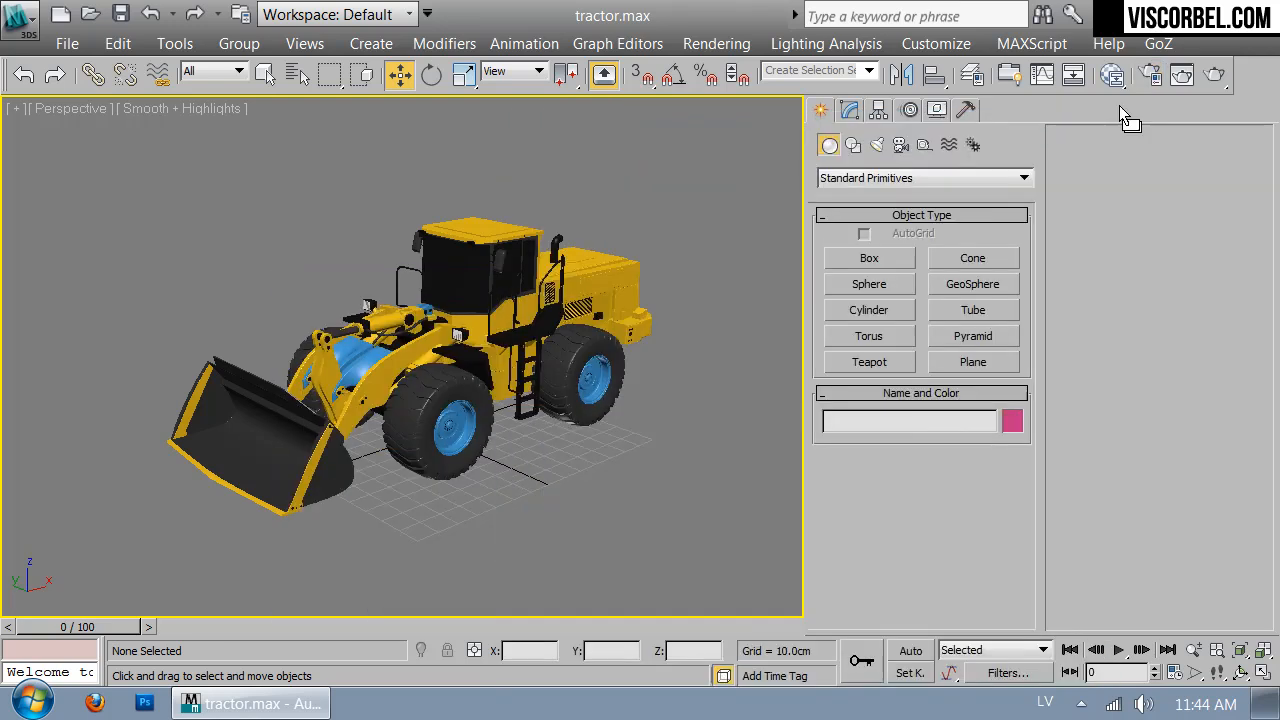
middle_click_drag(439, 438, 517, 311, "alt")
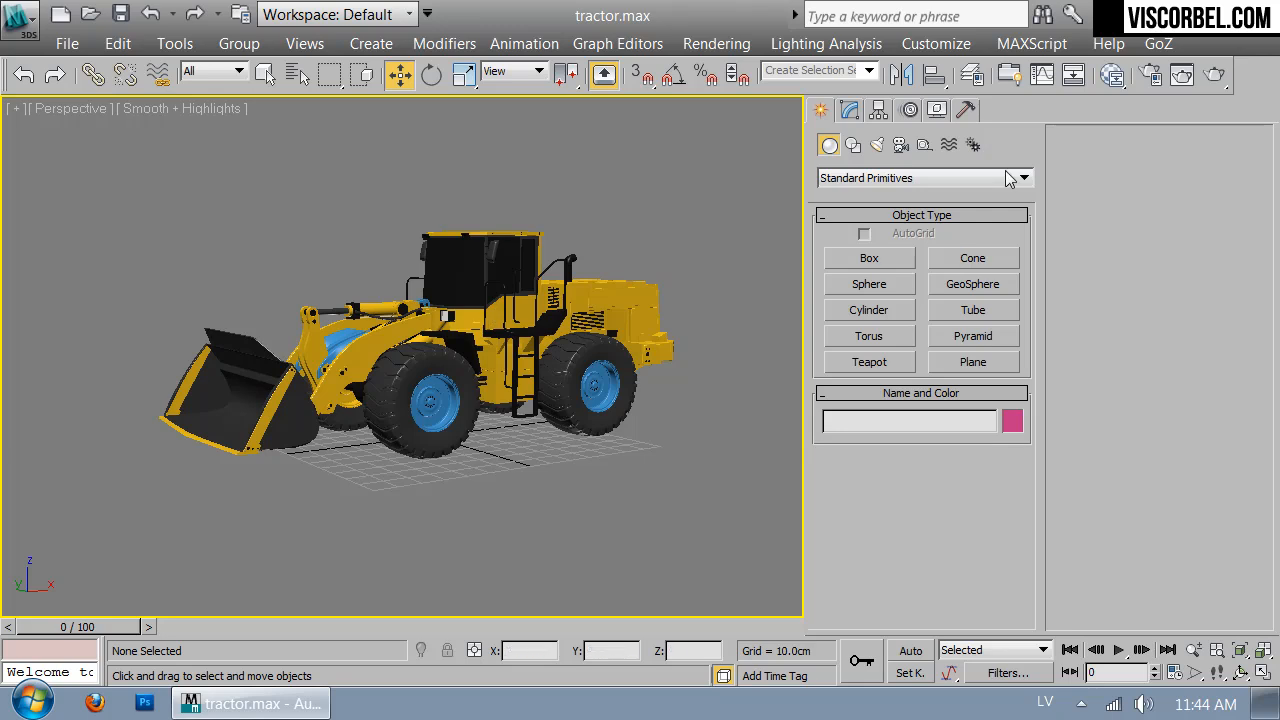
left_click(873, 180)
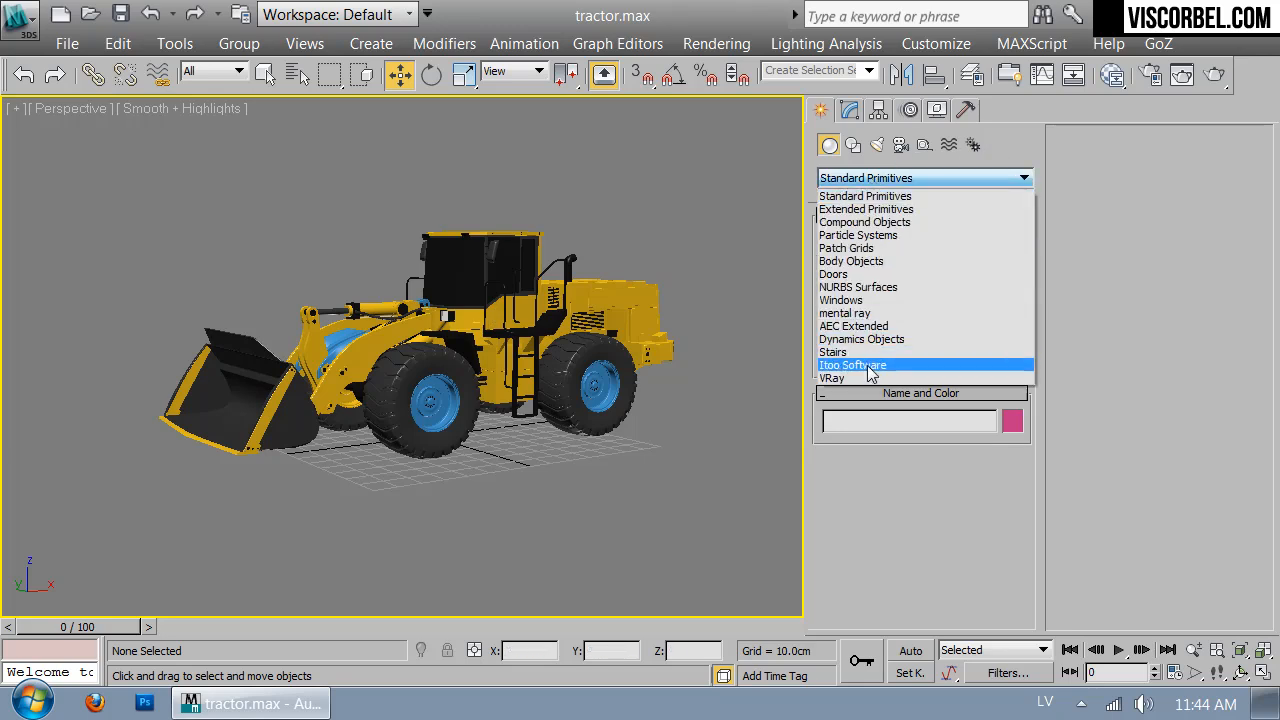
left_click(866, 365)
left_click(852, 285)
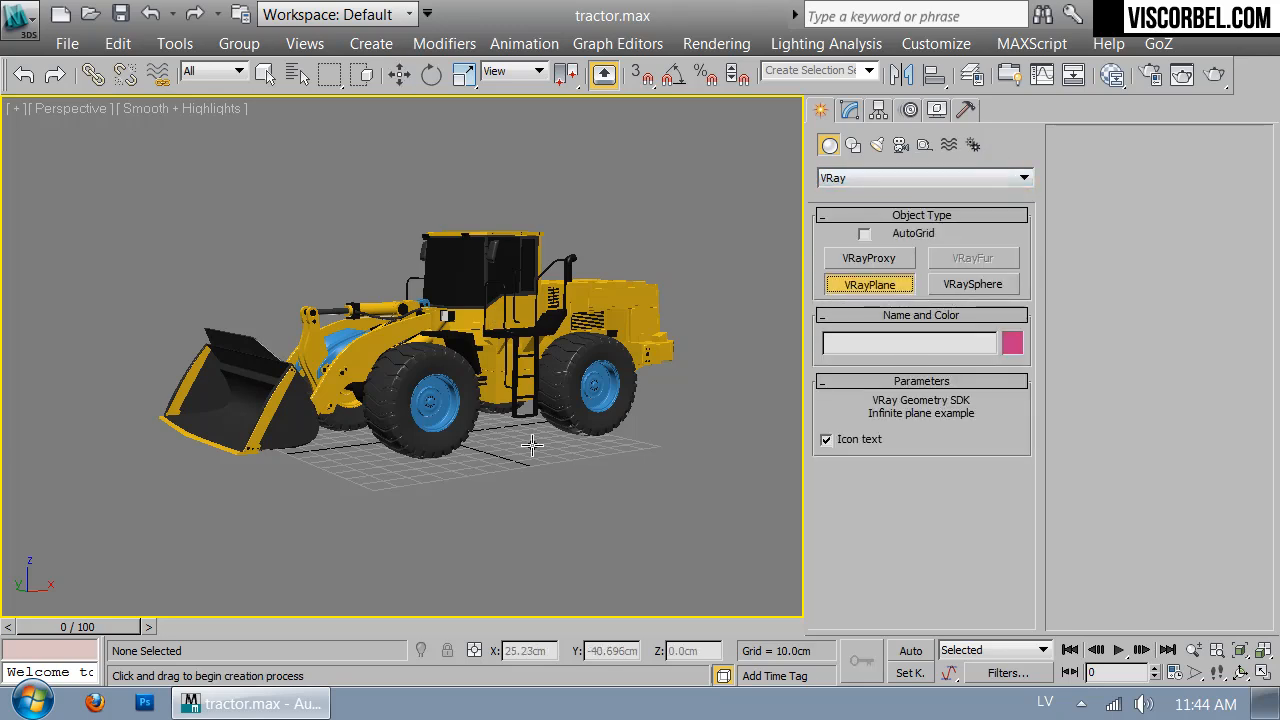
left_click(491, 458)
mouse_move(646, 448)
middle_mouse_down("alt")
mouse_move(571, 428)
mouse_move(449, 443)
mouse_move(517, 486)
mouse_move(635, 462)
middle_mouse_up("alt")
scroll(635, 462, "up", 5)
Pick an unused sample in the Material Editor, close it, and deselect the VRayPlane
key("m")
left_click(745, 358)
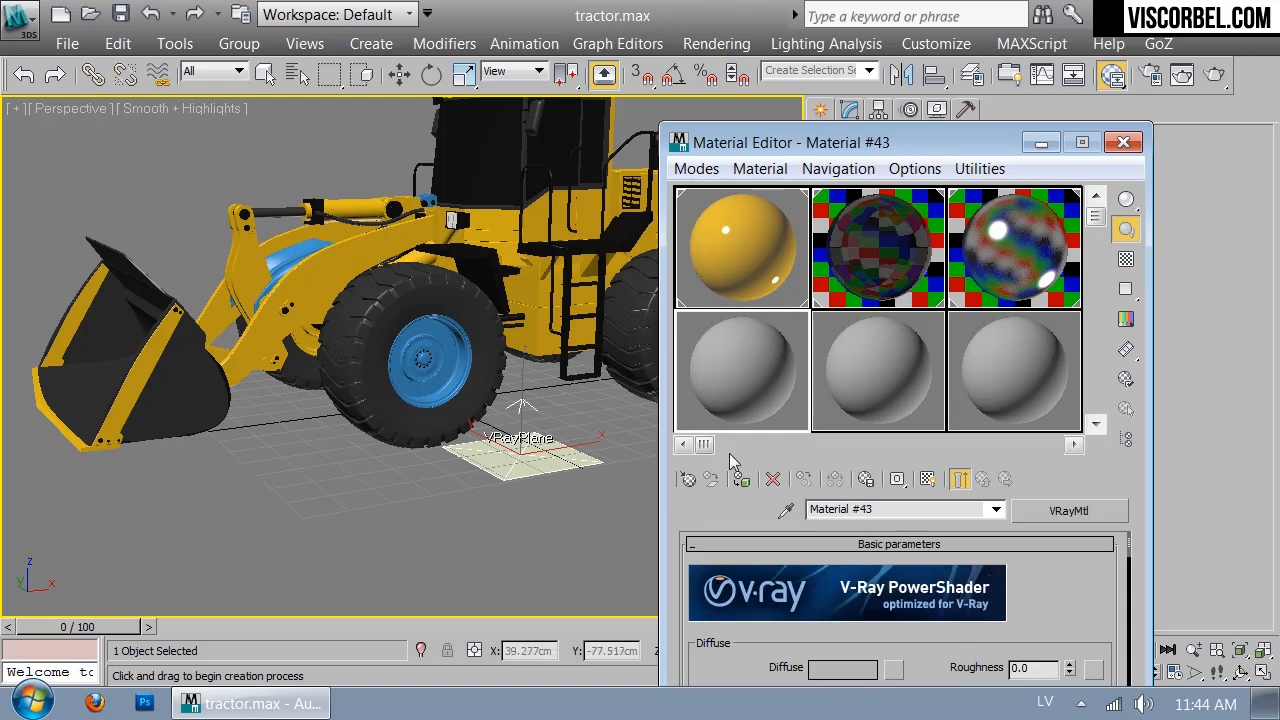
left_click(1127, 143)
key("w")
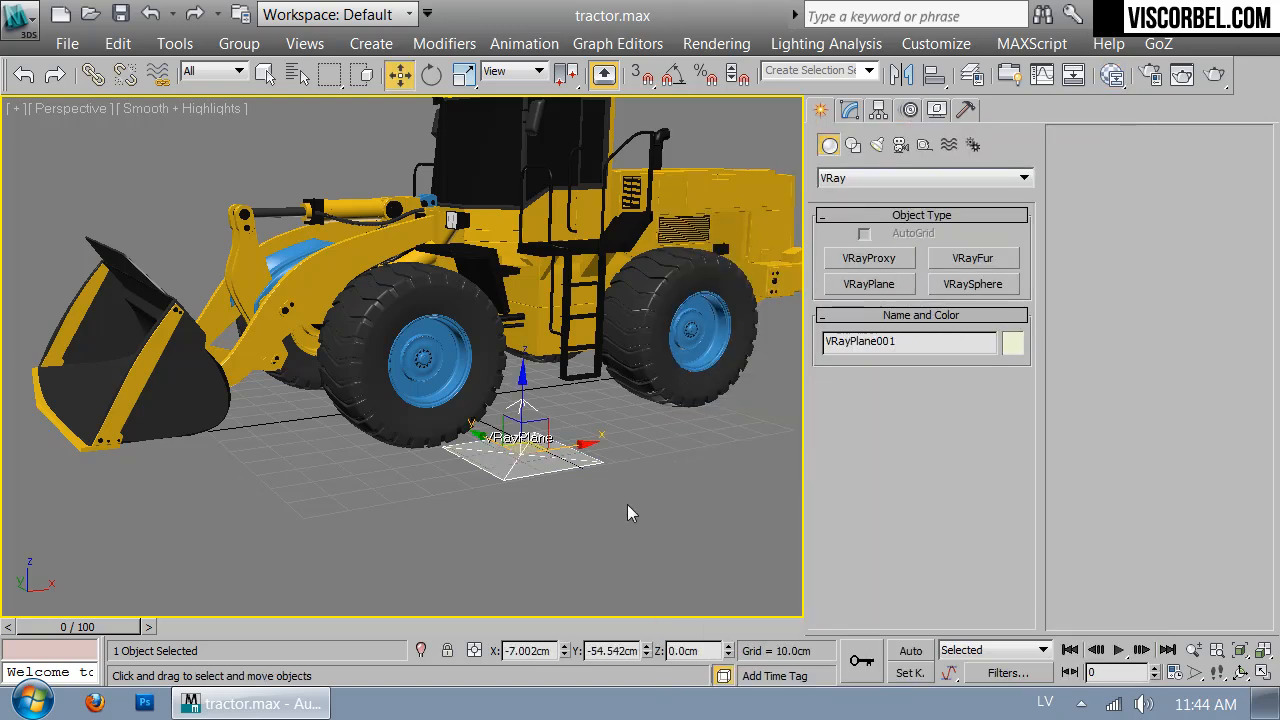
left_click(637, 505)
middle_click_drag(628, 413, 685, 411, "alt")
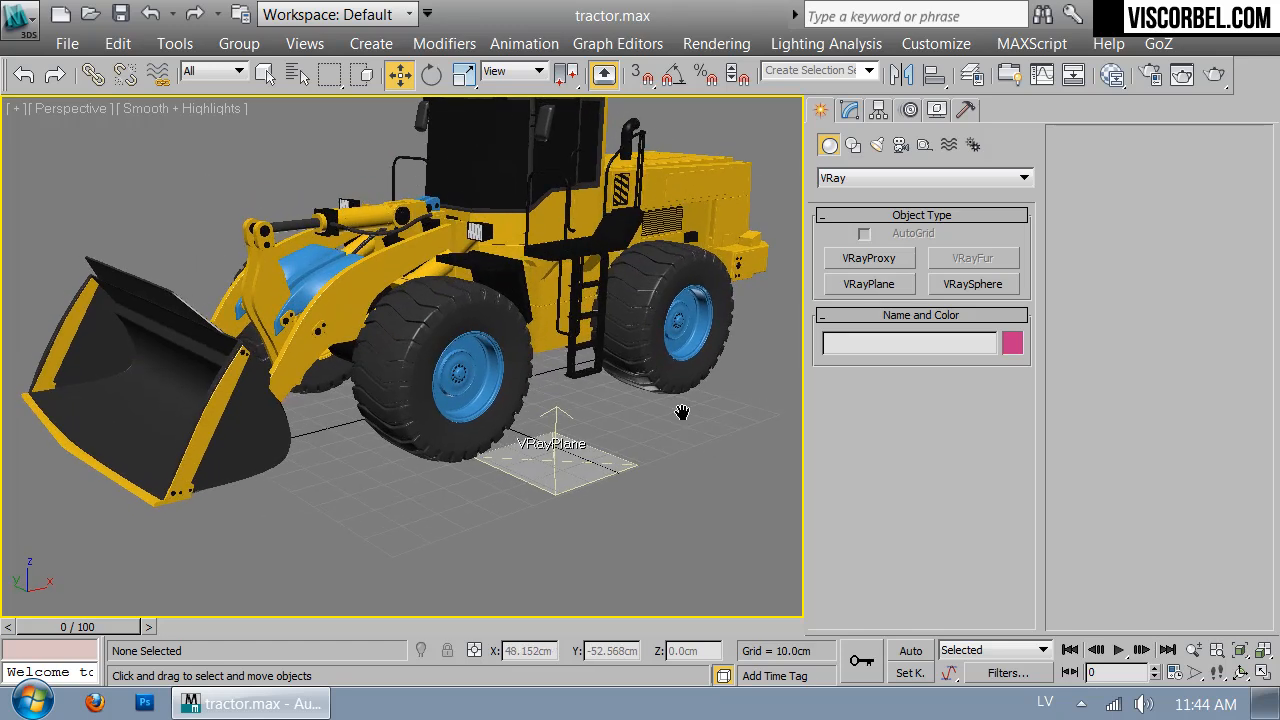
Create a VRayPhysicalCamera in Top view aimed at the tractor's side, and look through it
key("t")
left_click(900, 145)
left_click(880, 178)
left_click(860, 206)
left_click(876, 257)
left_click(973, 258)
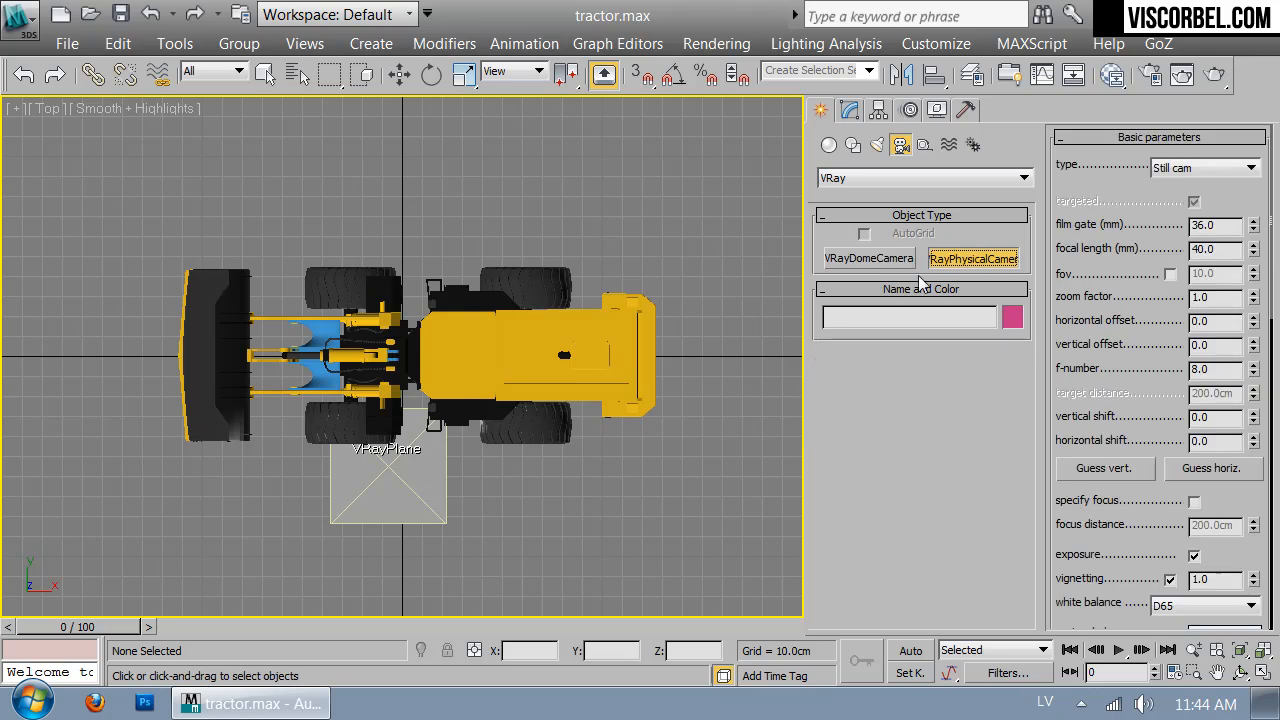
scroll(603, 349, "down", 3)
left_click_drag(478, 585, 478, 321)
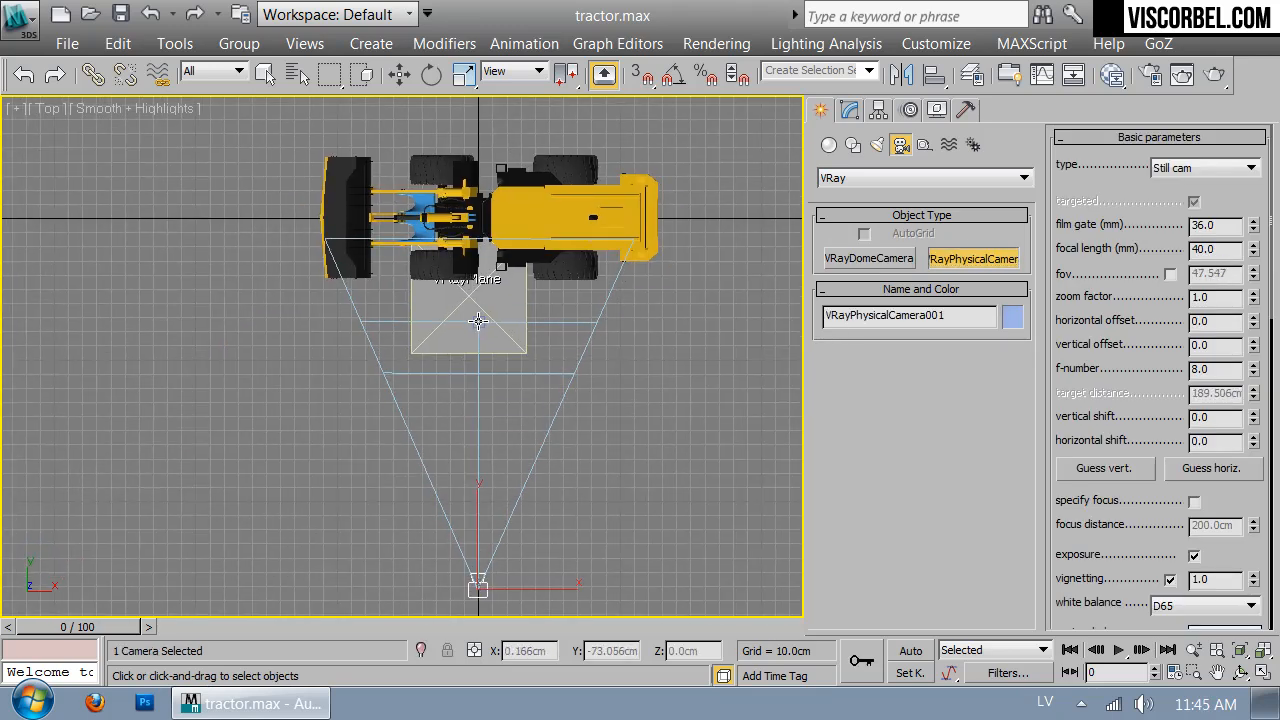
key("w")
key("c")
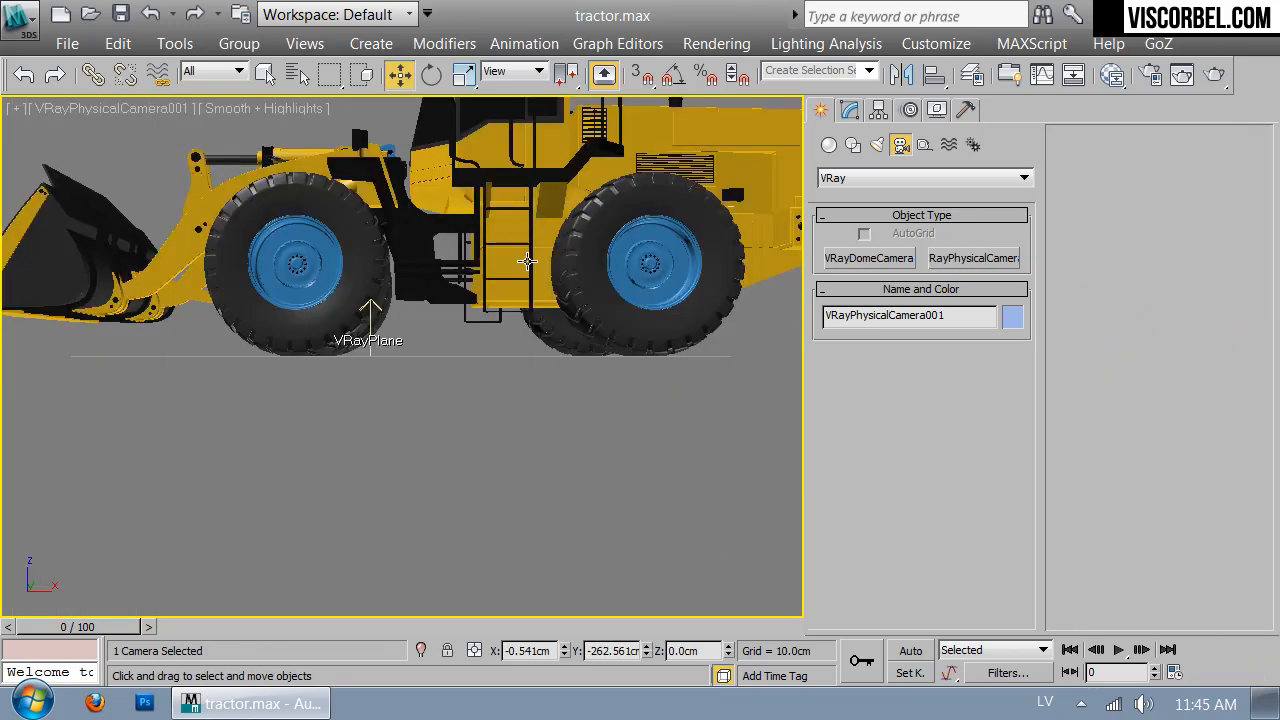
middle_click_drag(470, 260, 460, 382)
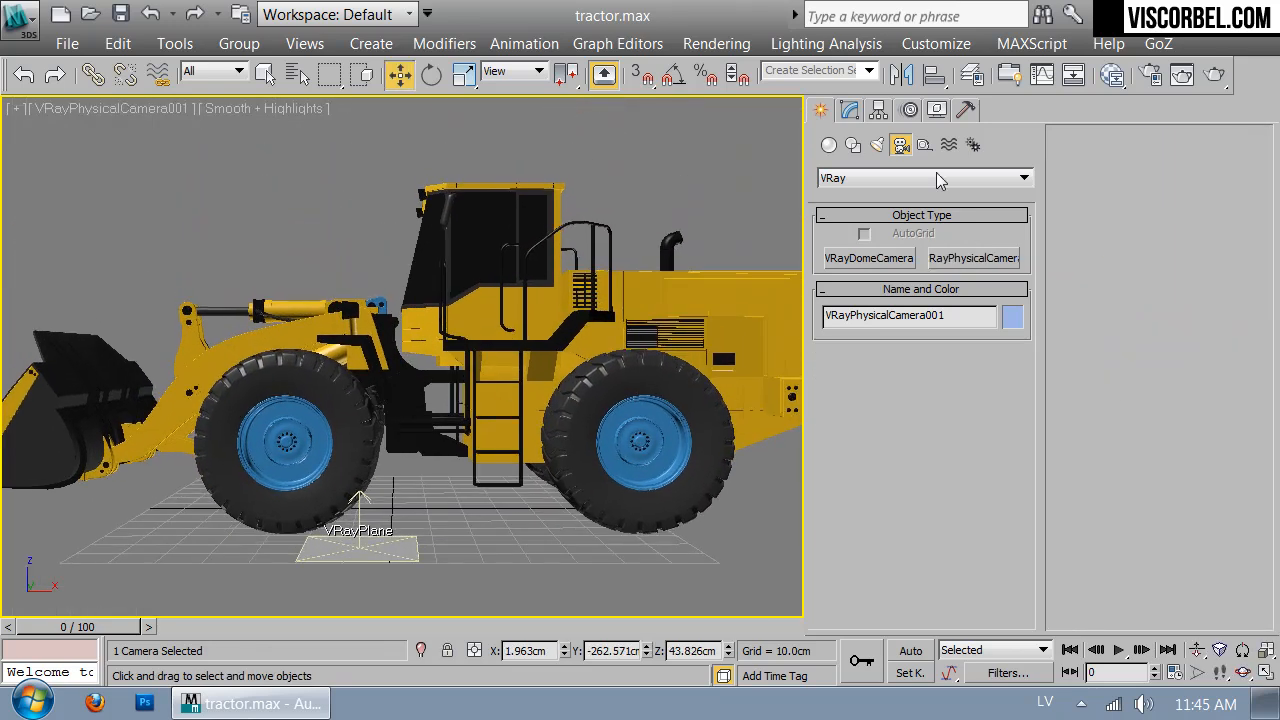
Set the camera's focal length to 50 and begin walking it back from the tractor
left_click(849, 109)
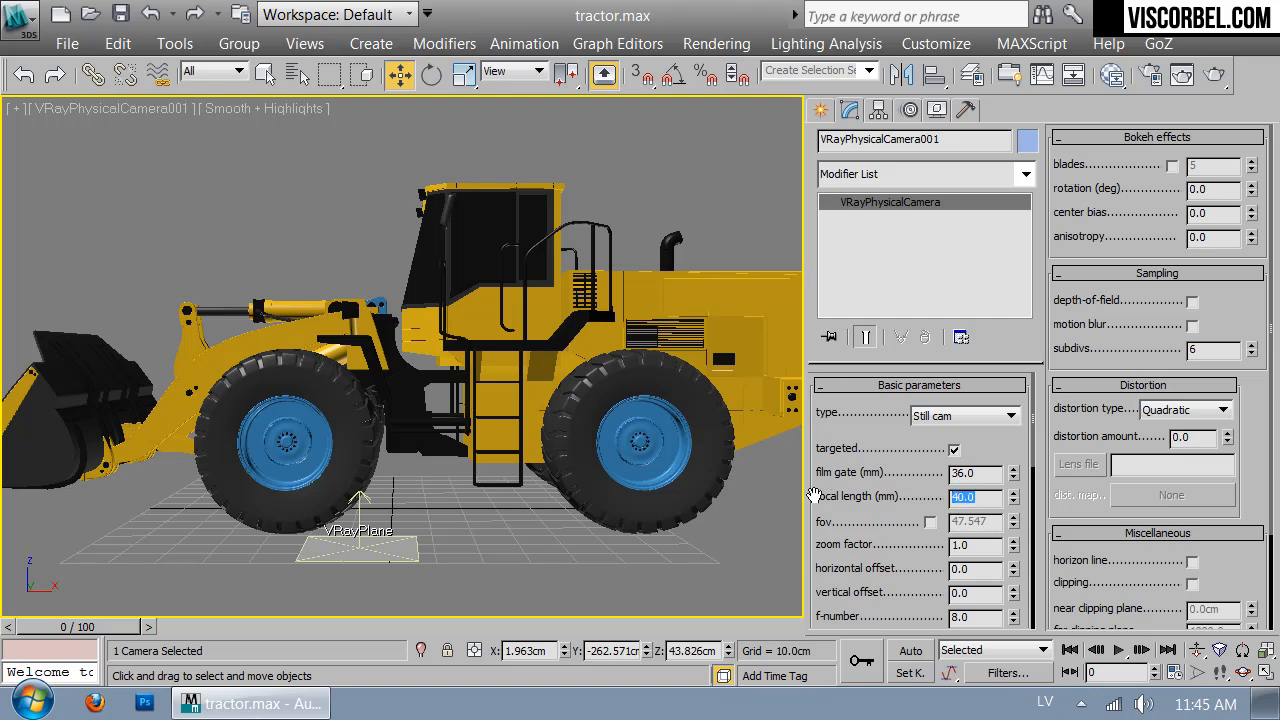
type("0")
key("Return")
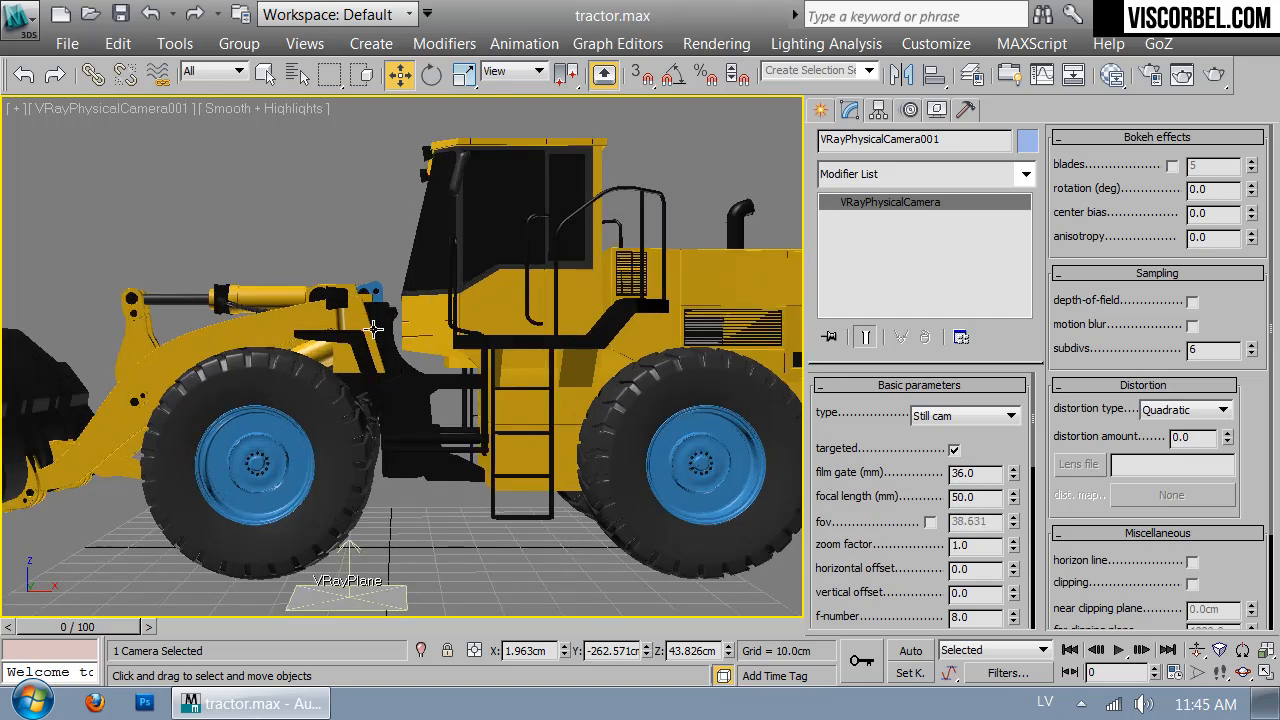
key("Up")
key("Down")
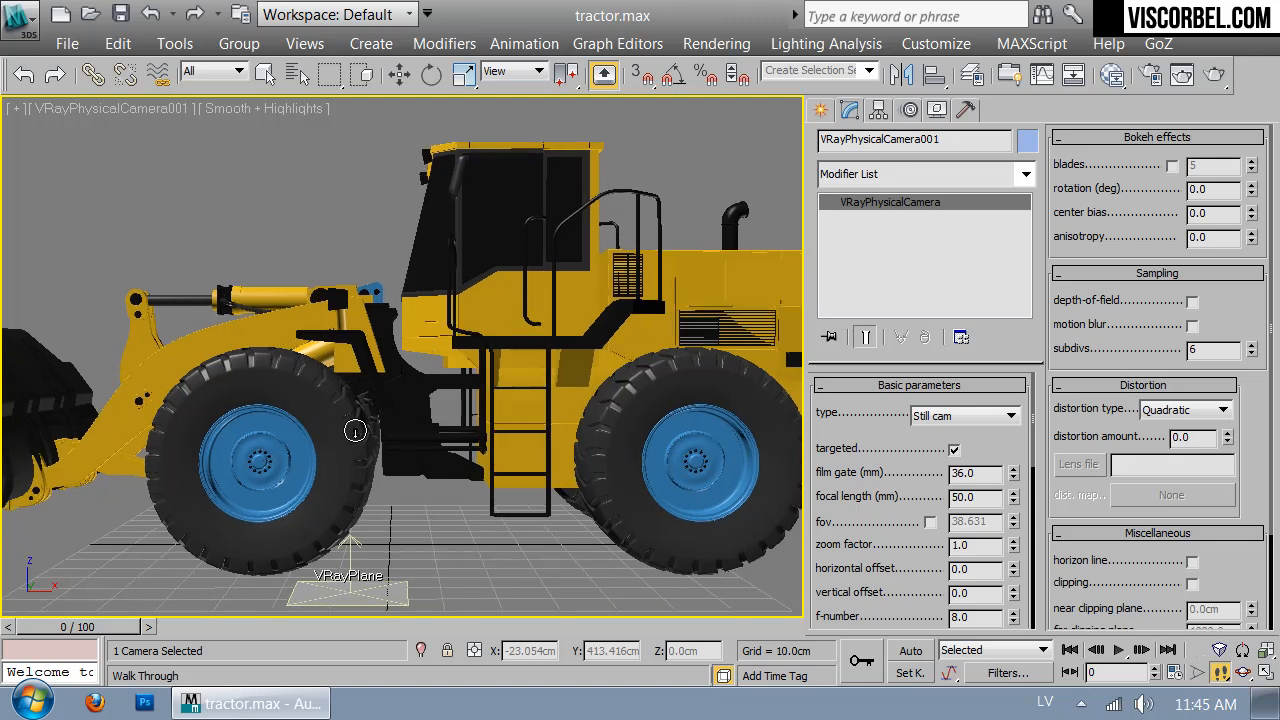
Rotate the tractor group about 50° around its vertical axis to face the camera
key("w")
left_click(493, 398)
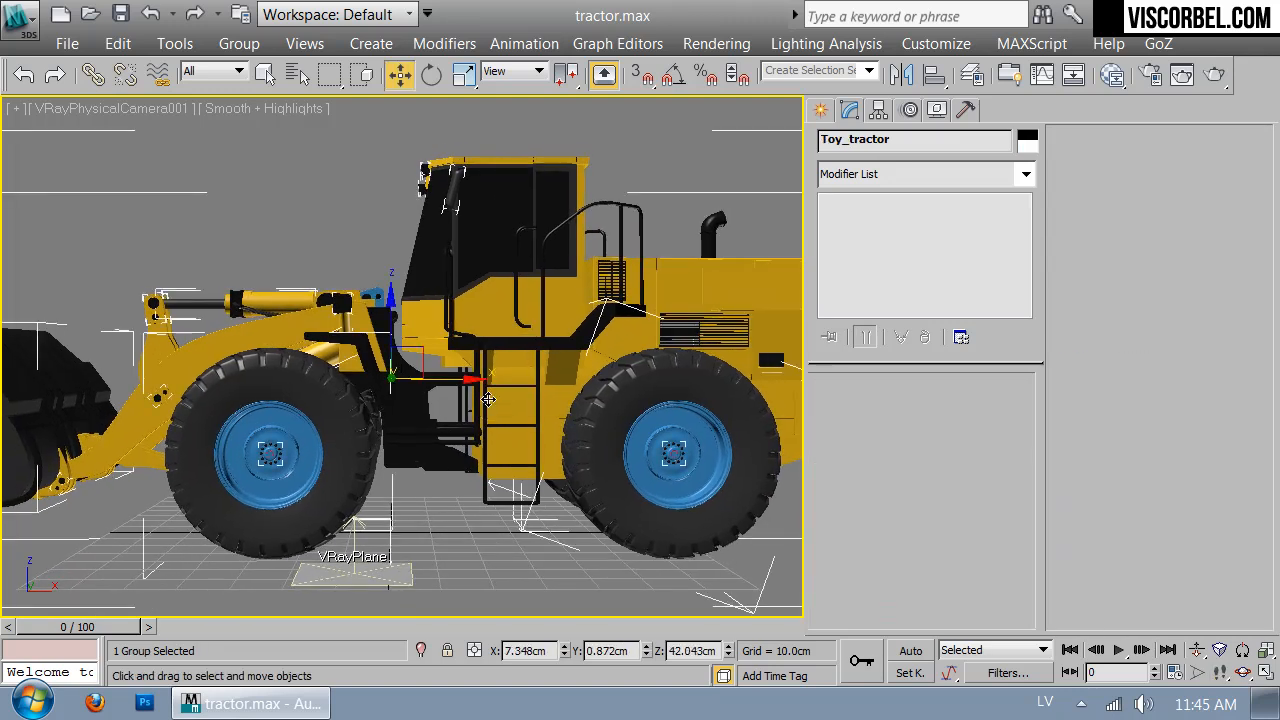
key("t")
key("e")
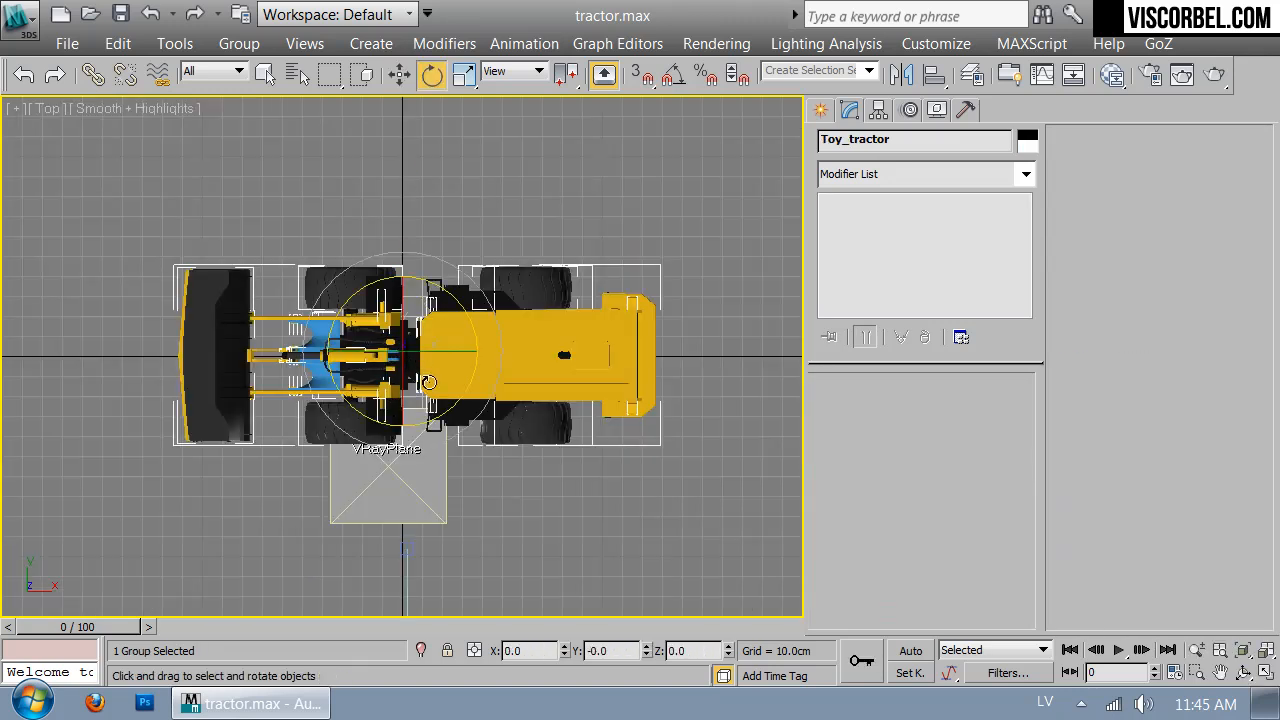
left_click_drag(437, 423, 469, 259)
key("c")
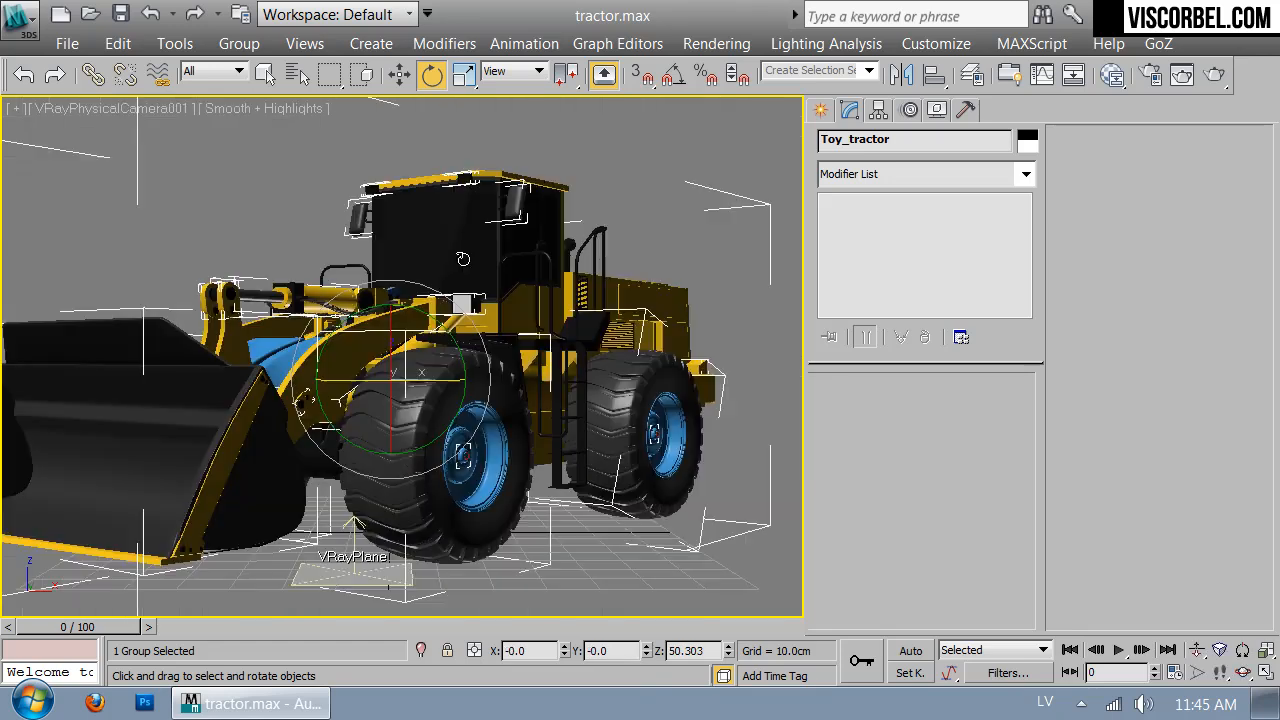
left_click_drag(423, 378, 417, 380)
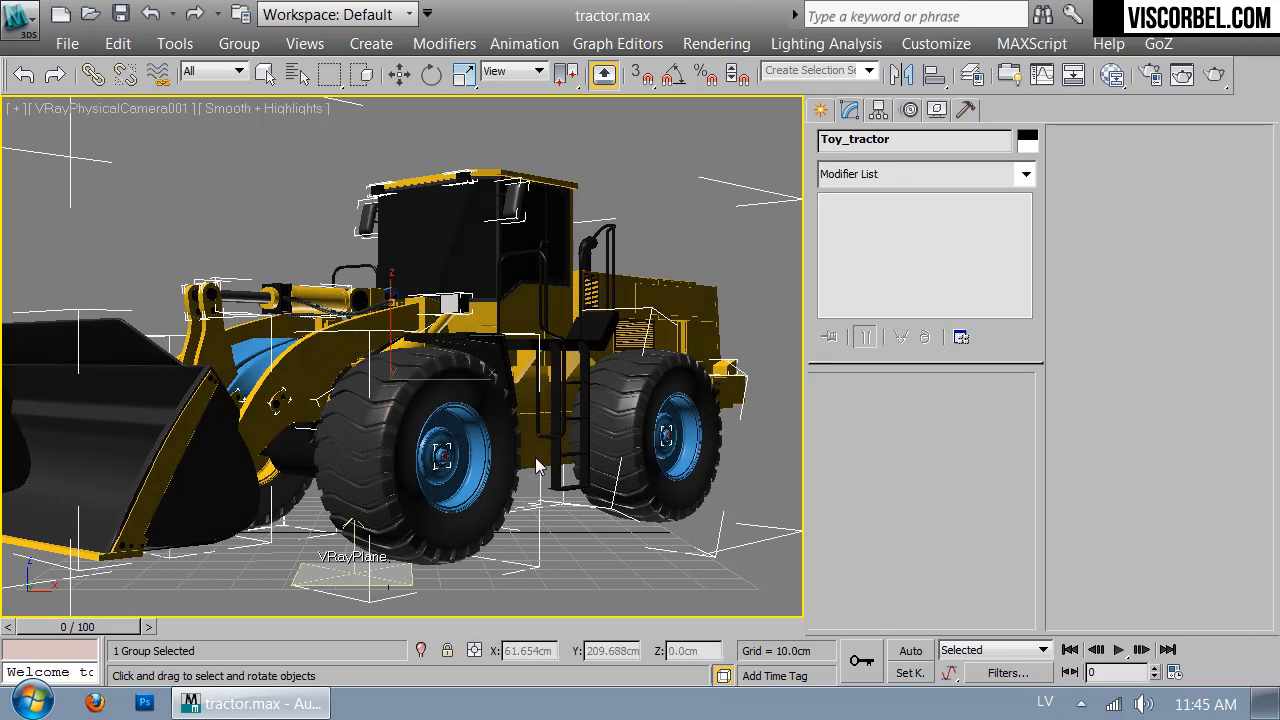
left_click_drag(575, 464, 569, 464)
right_click(624, 561)
left_click(583, 558)
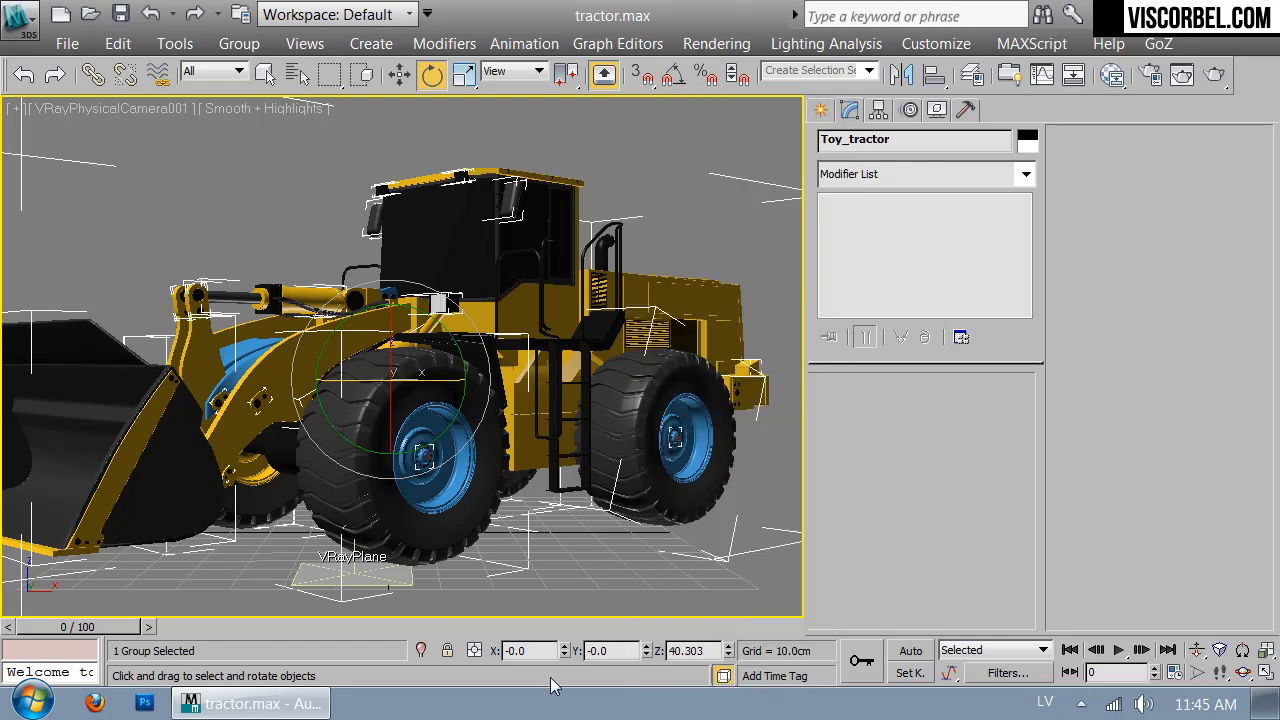
left_click(636, 154)
Walk the physical camera back, sideways and lower to frame the whole loader on the VRayPlane
key("Up")
key("Down")
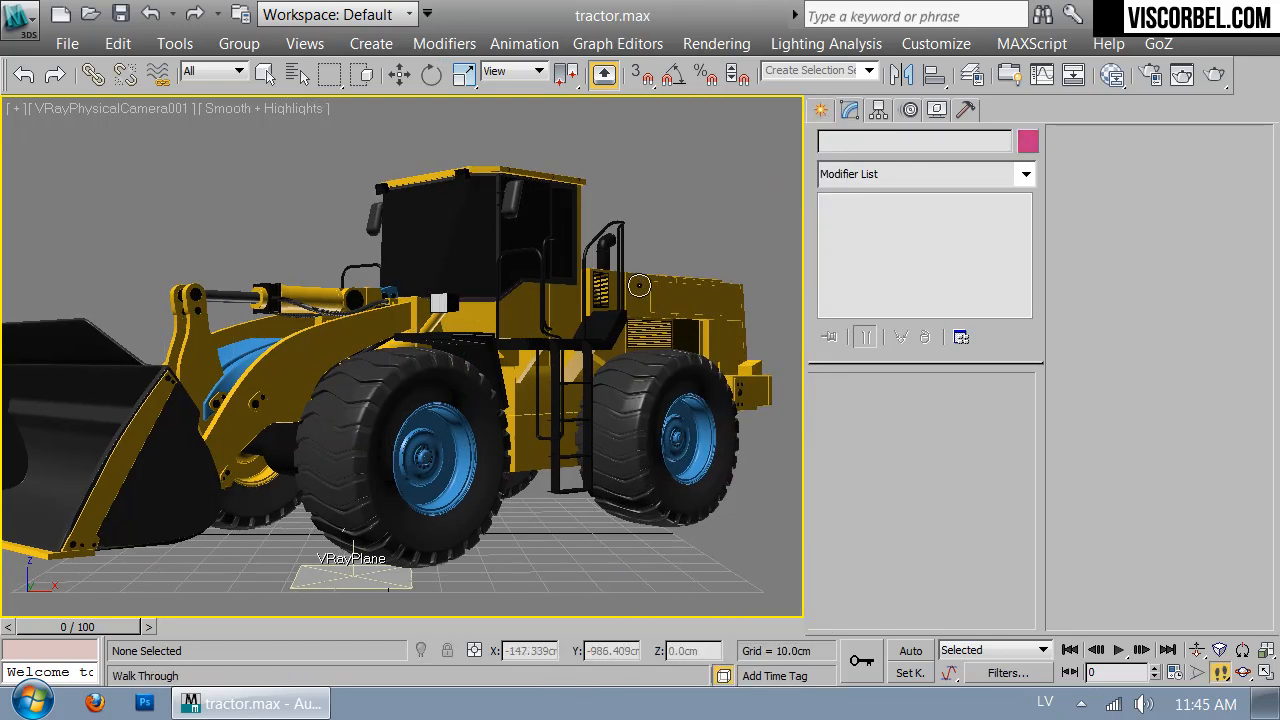
key("Left")
key("Down")
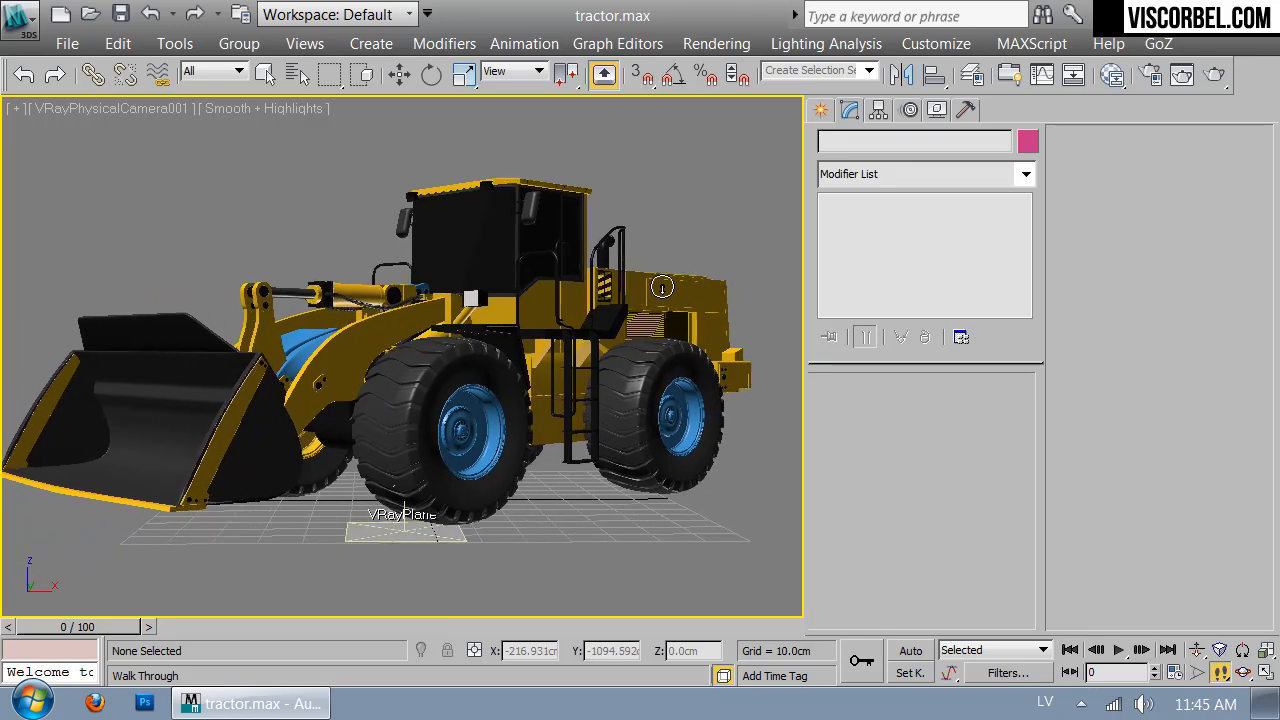
key("Down")
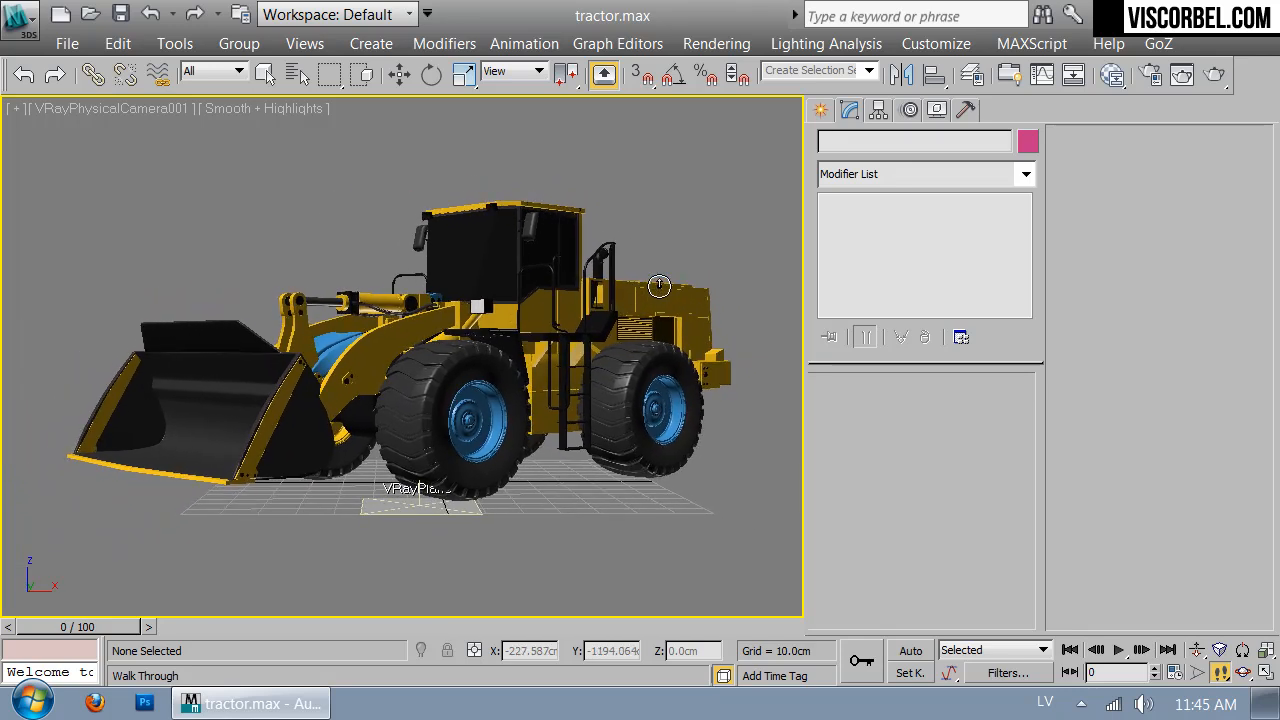
key("Right")
key("Left")
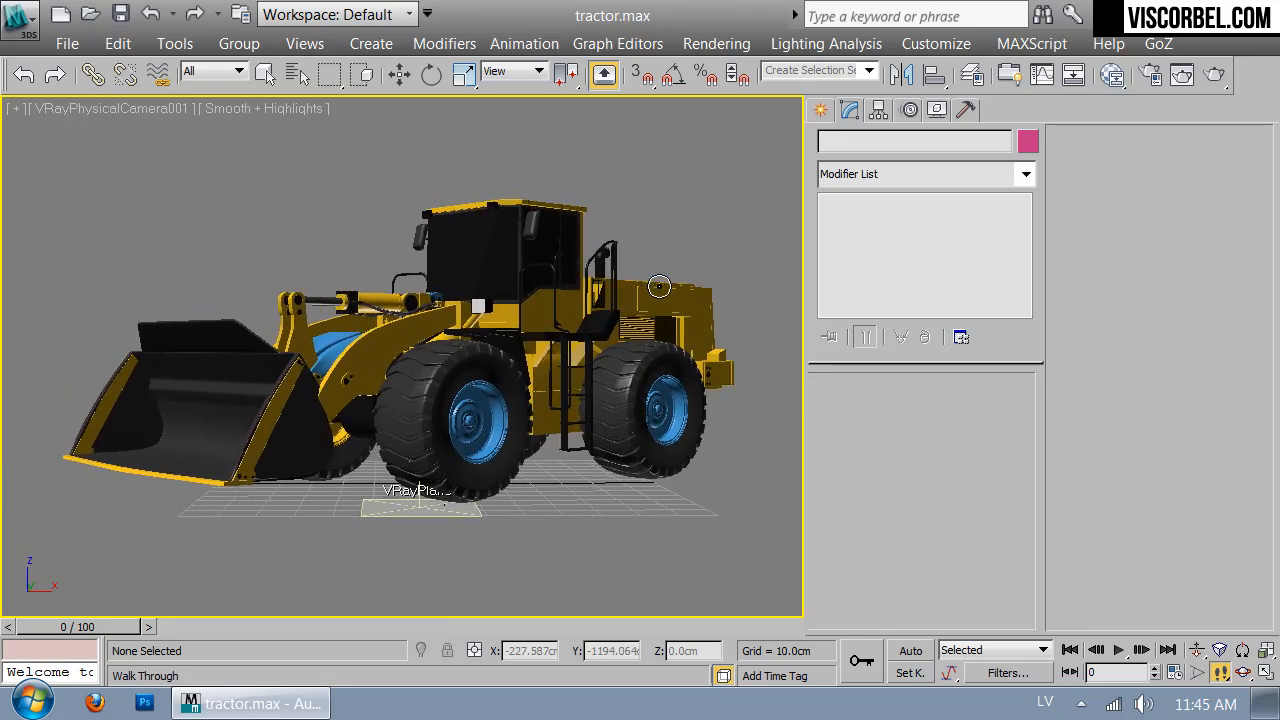
key("Up")
key("Down")
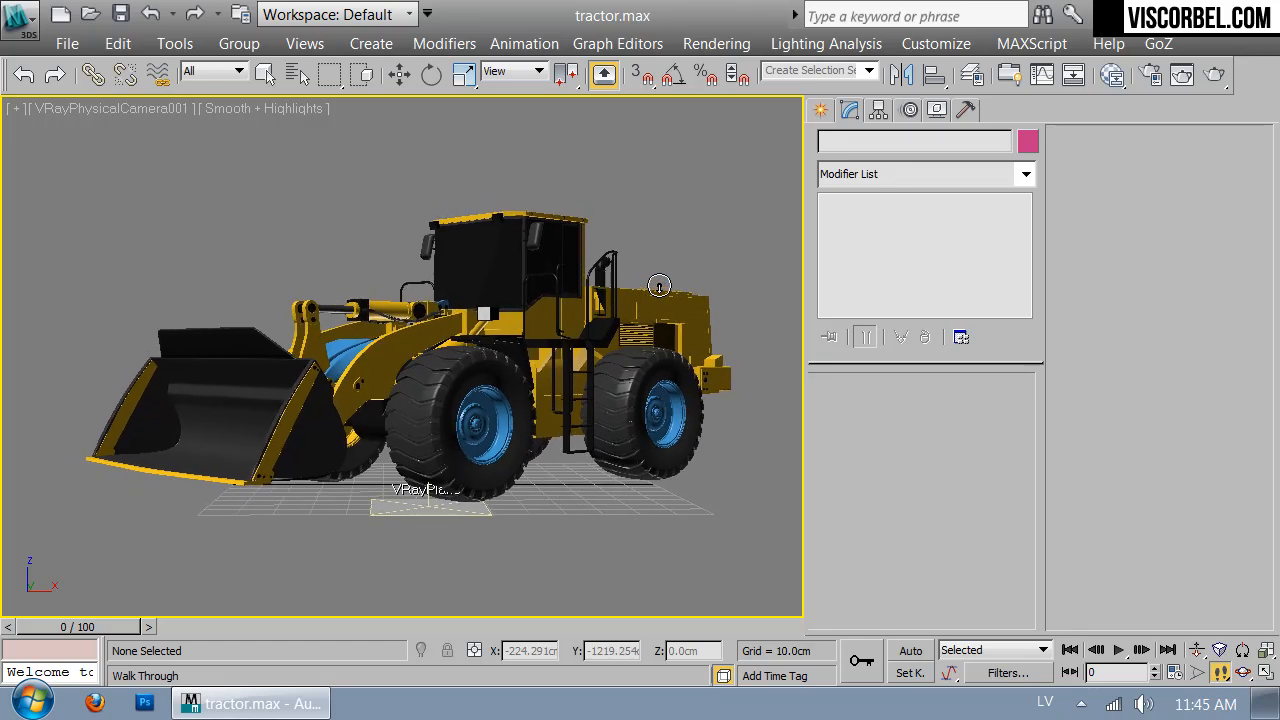
key("Up")
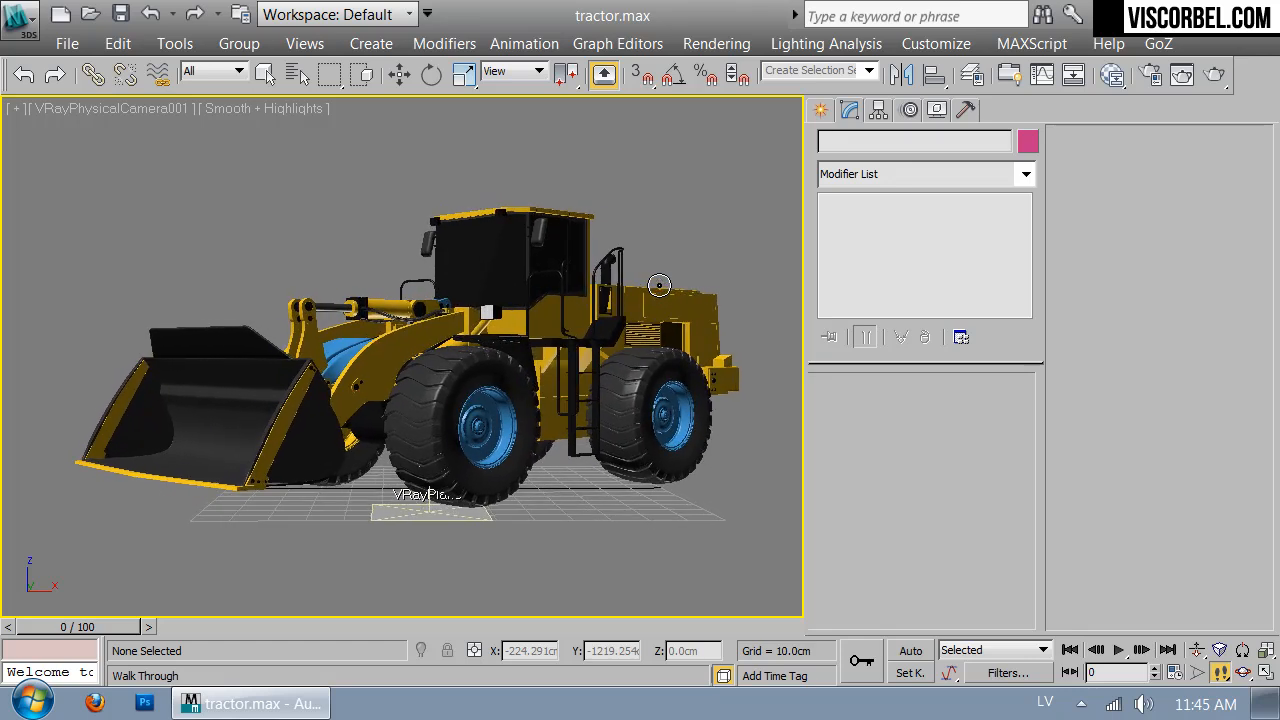
key("Down")
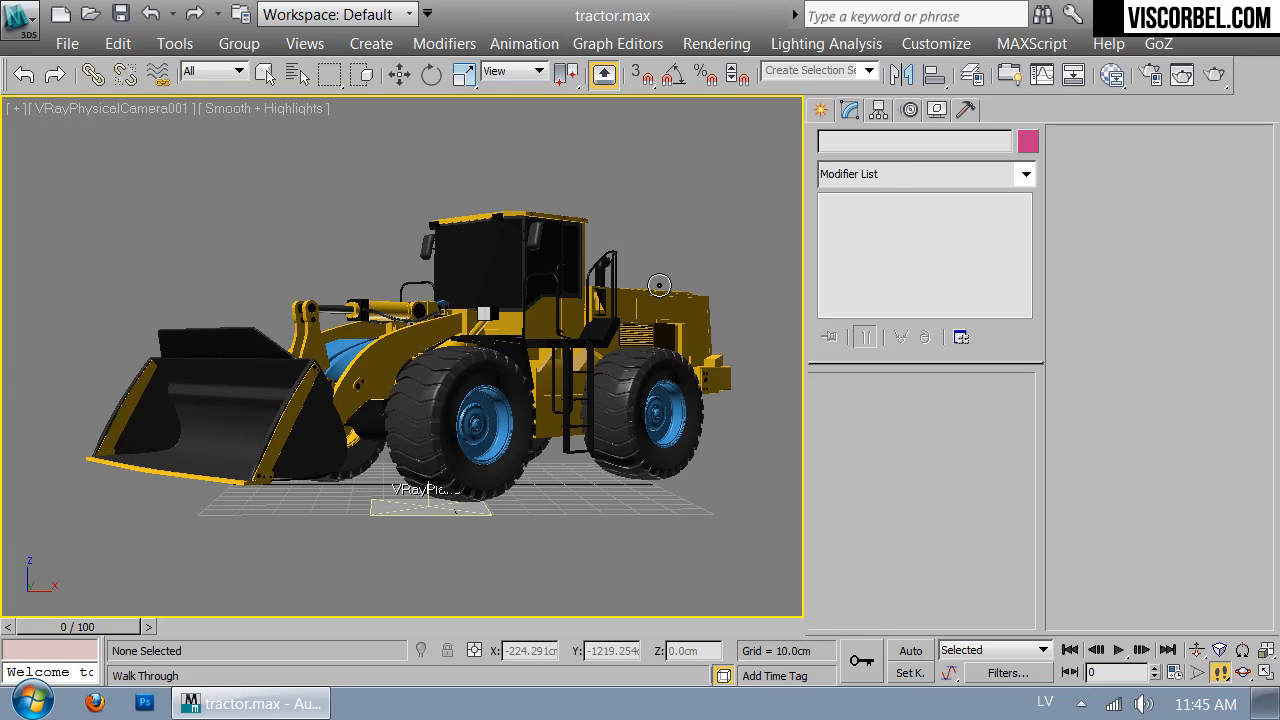
key("Right")
key("c")
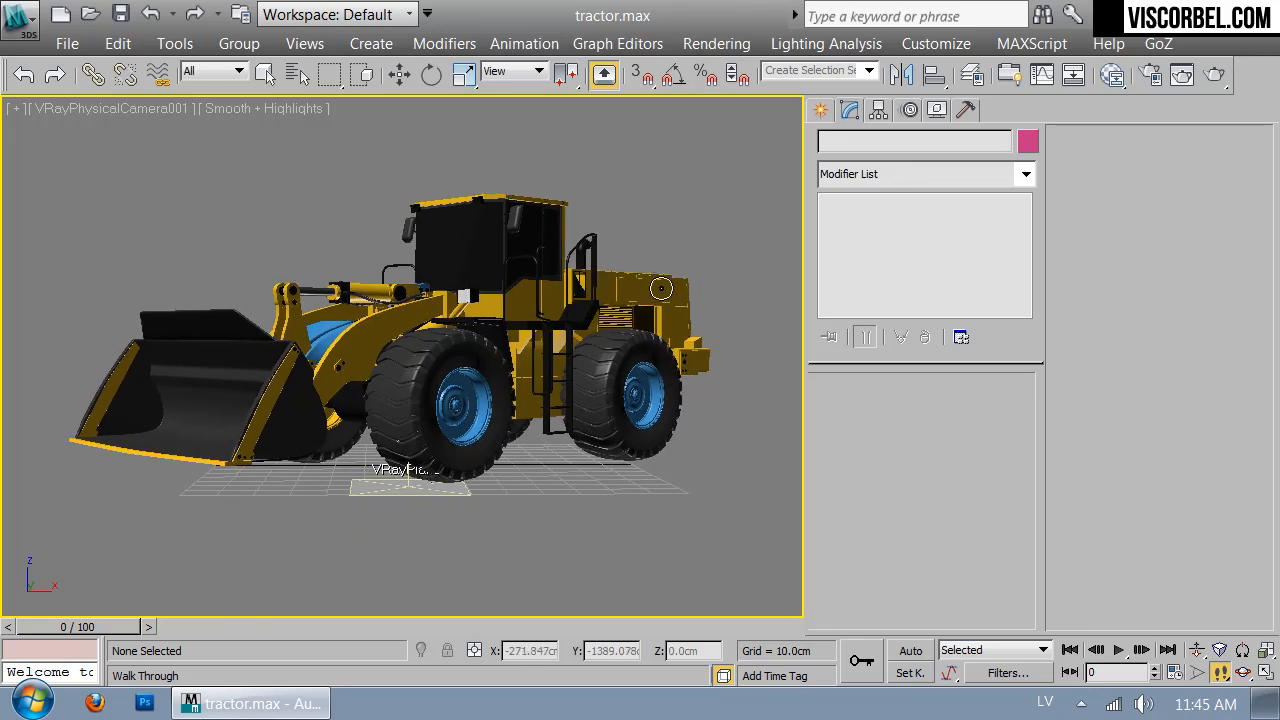
key("e")
key("c")
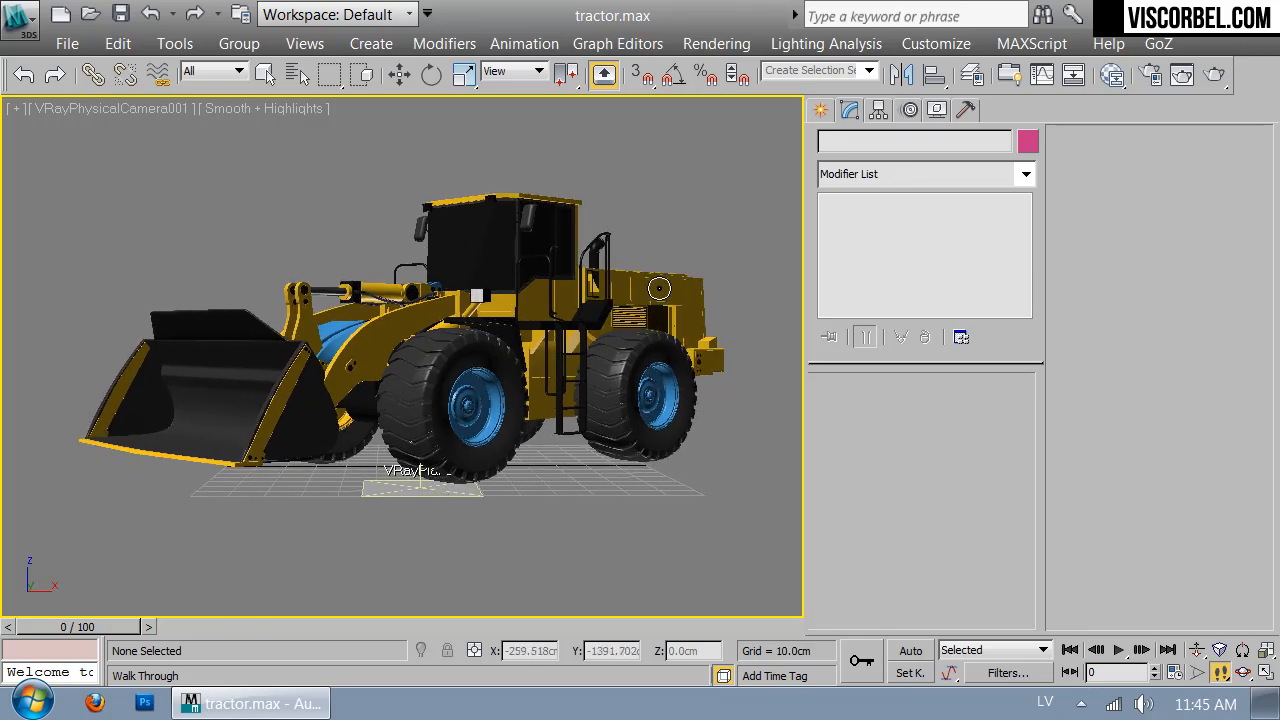
left_click_drag(659, 288, 658, 289)
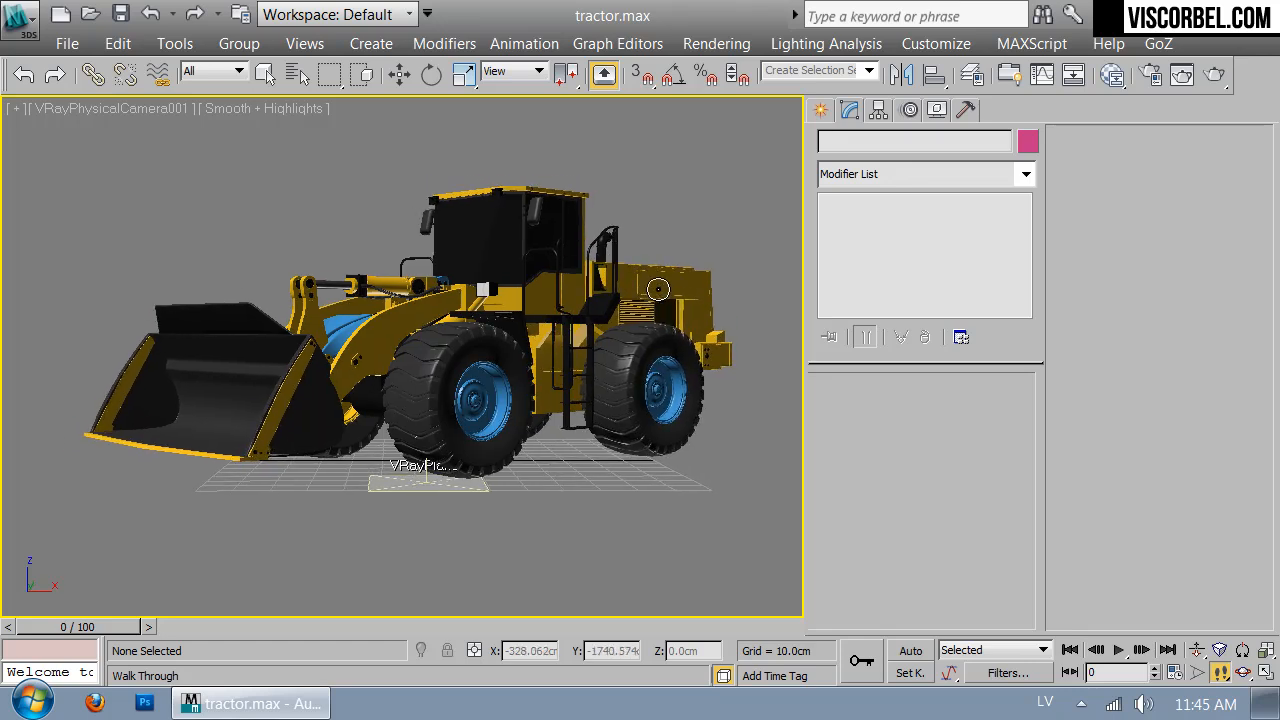
Check the loader in Top view, then walk and pan the camera so the loader sits lower
key("e")
key("t")
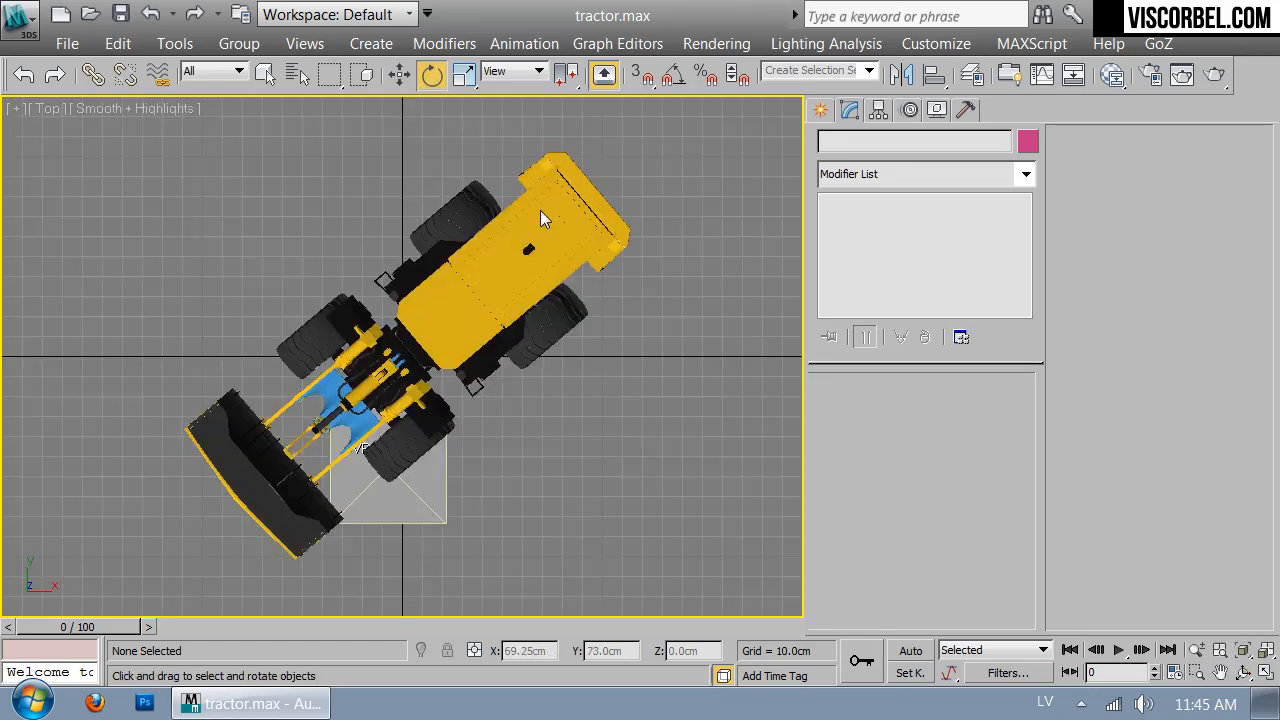
scroll(470, 440, "down", 3)
middle_click_drag(470, 440, 514, 253)
key("c")
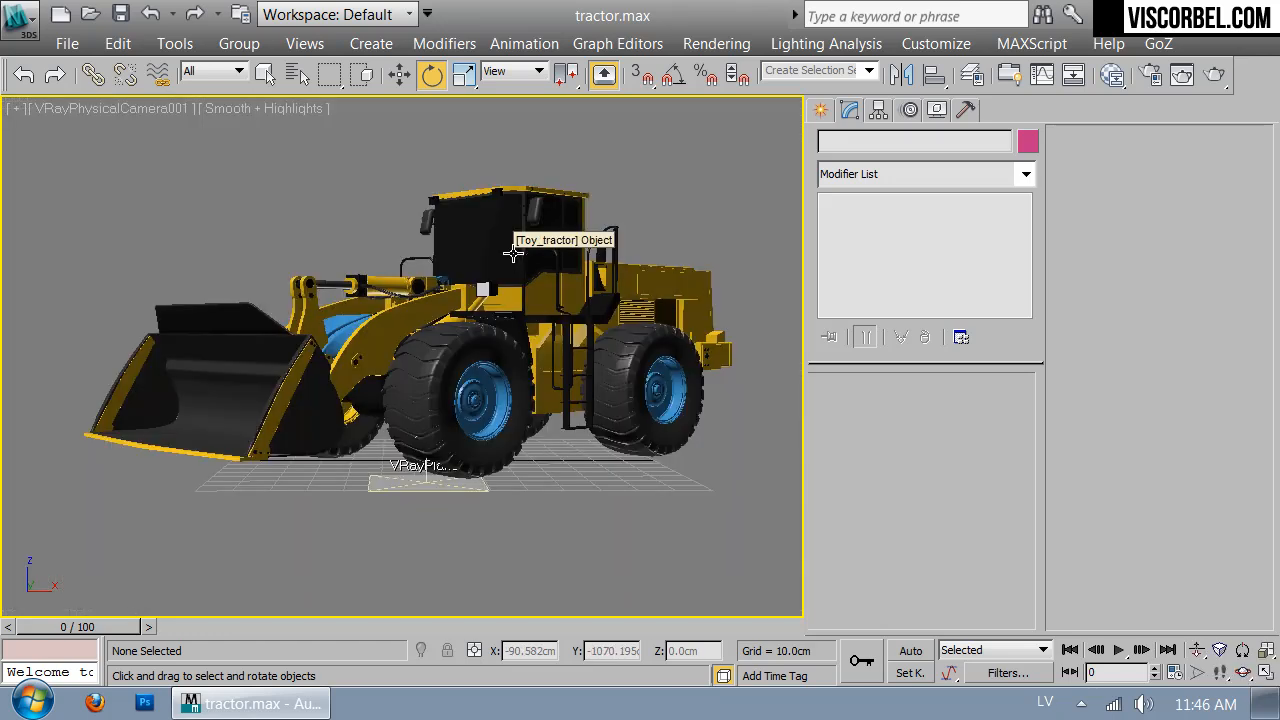
key("Up")
key("Up")
right_click(589, 503)
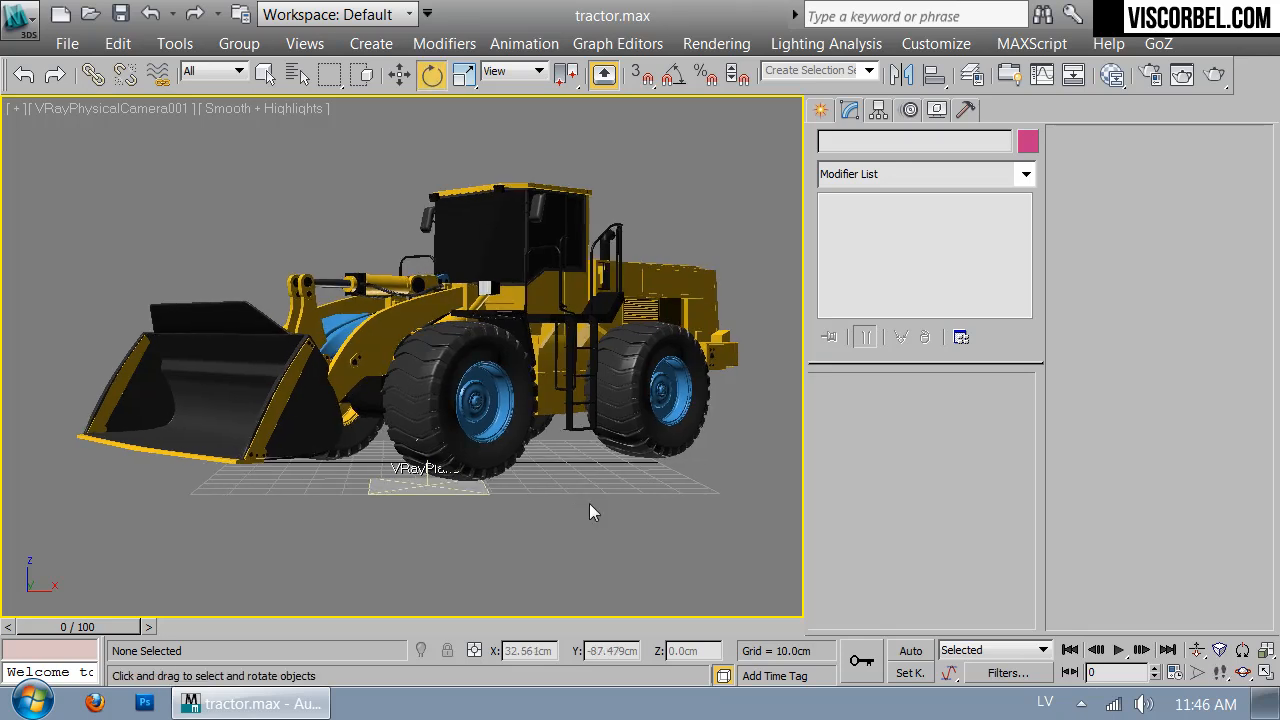
middle_click_drag(591, 454, 561, 470)
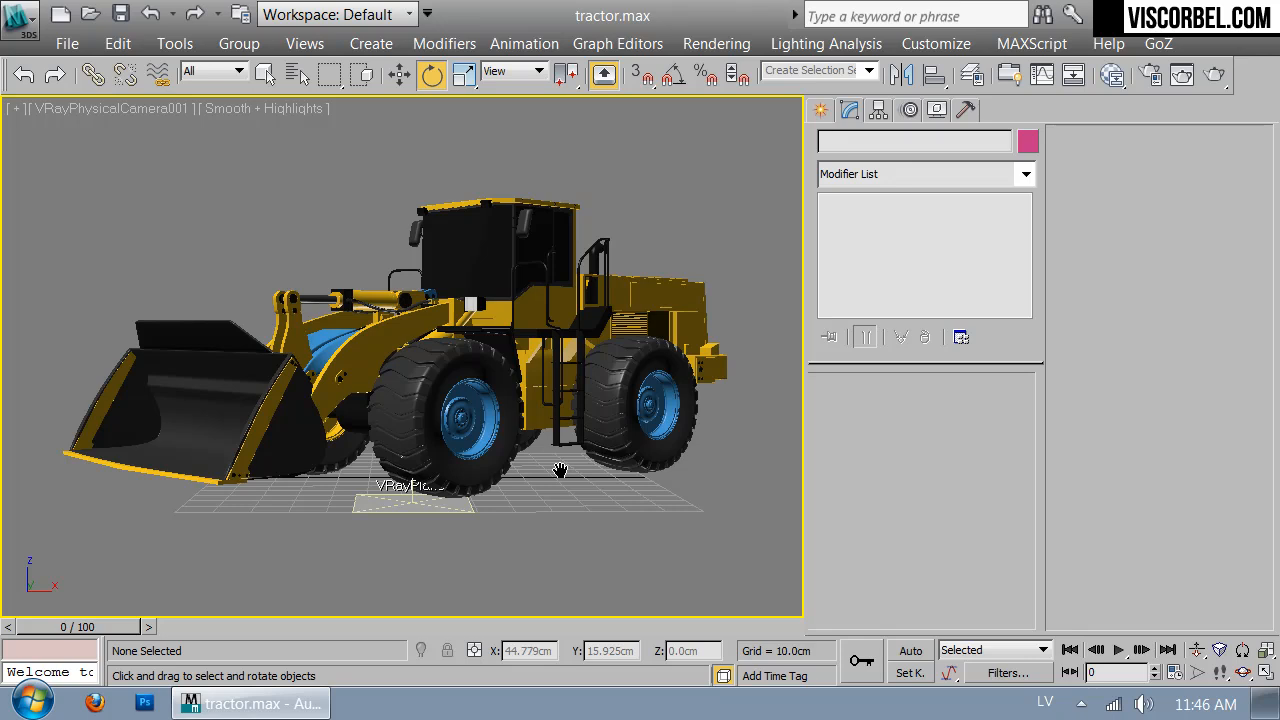
key("Up")
key("Down")
key("e")
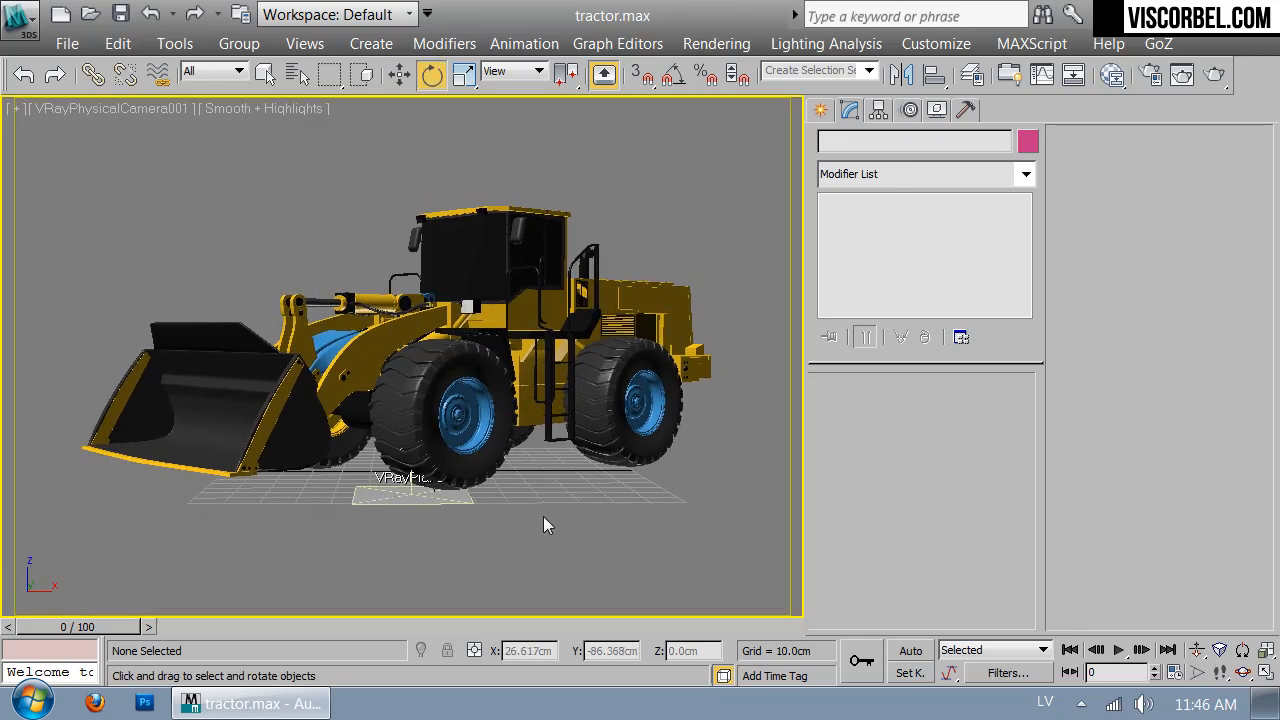
Add a standard Target Spot in Front view, above the loader aiming down at it
left_click(820, 110)
left_click(877, 146)
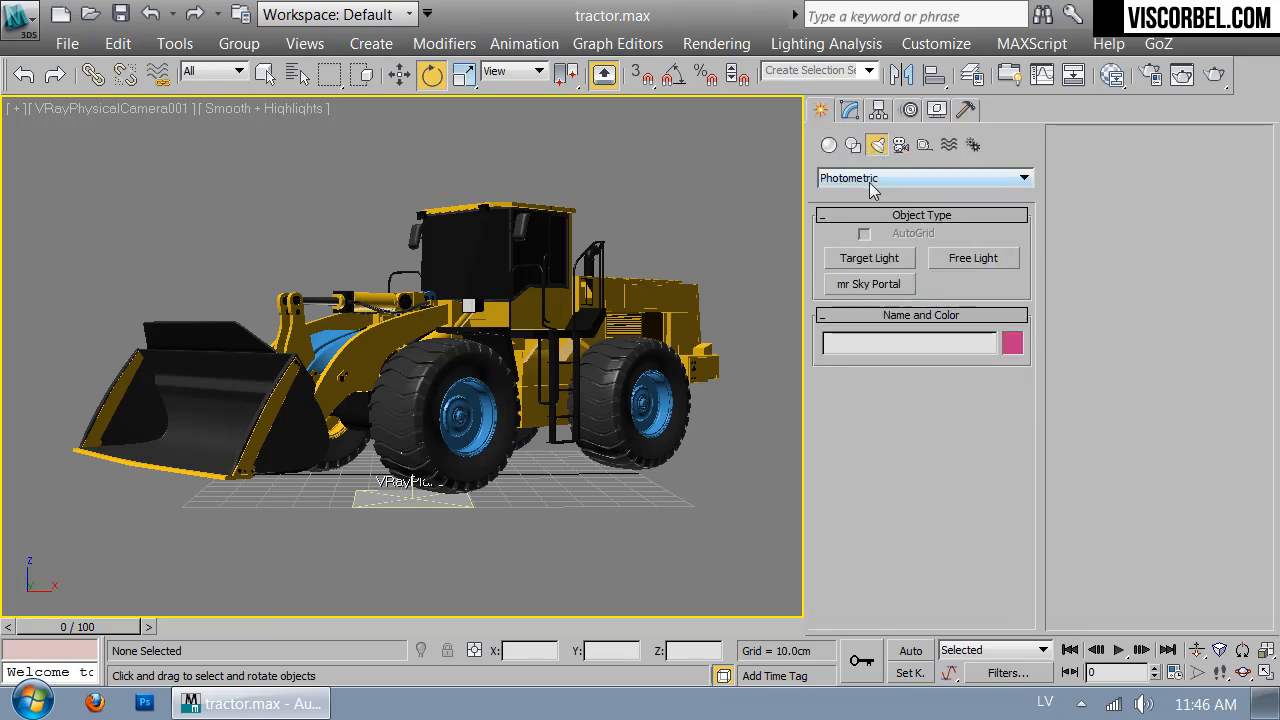
left_click(840, 179)
left_click(845, 208)
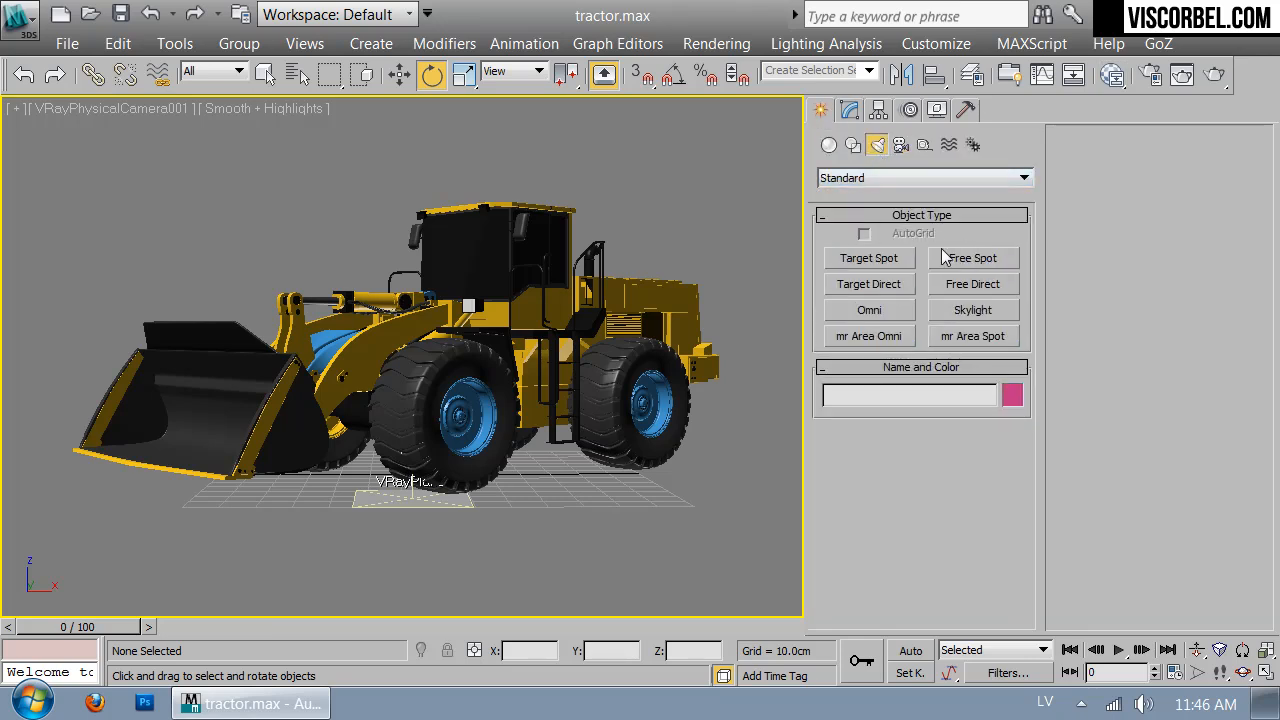
left_click(868, 257)
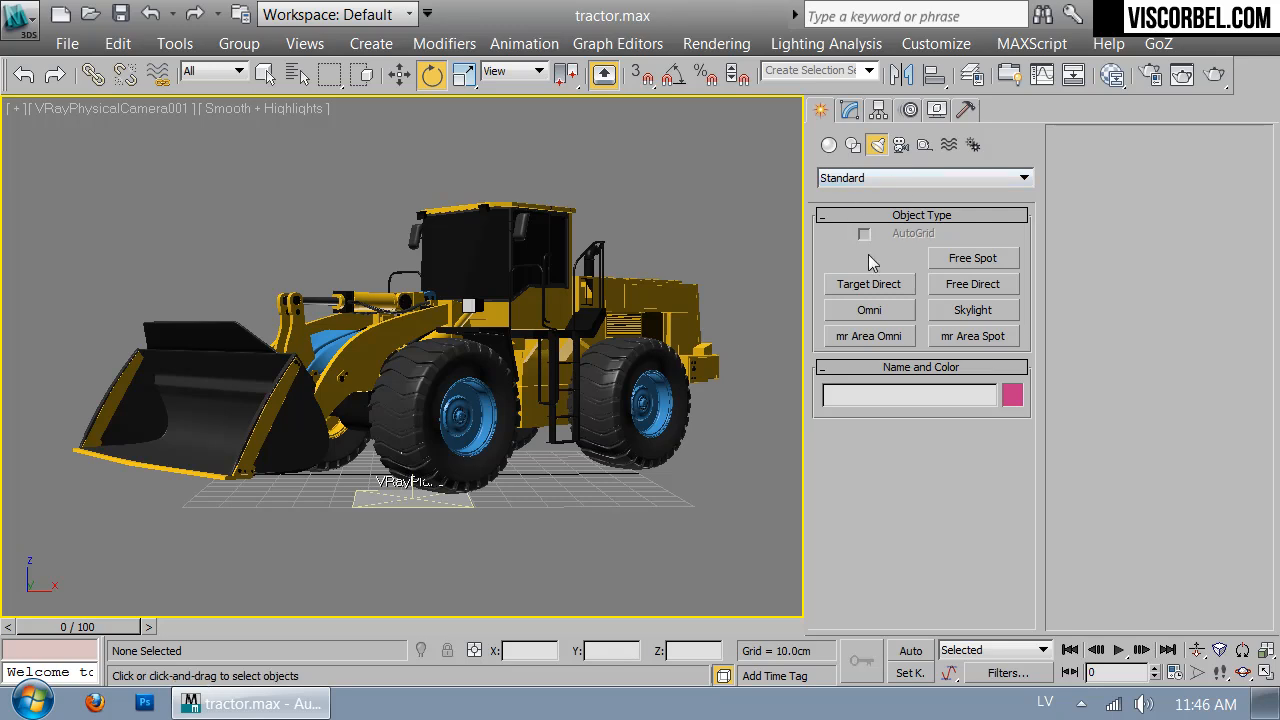
key("f")
middle_click_drag(594, 259, 614, 431)
scroll(614, 431, "down", 2)
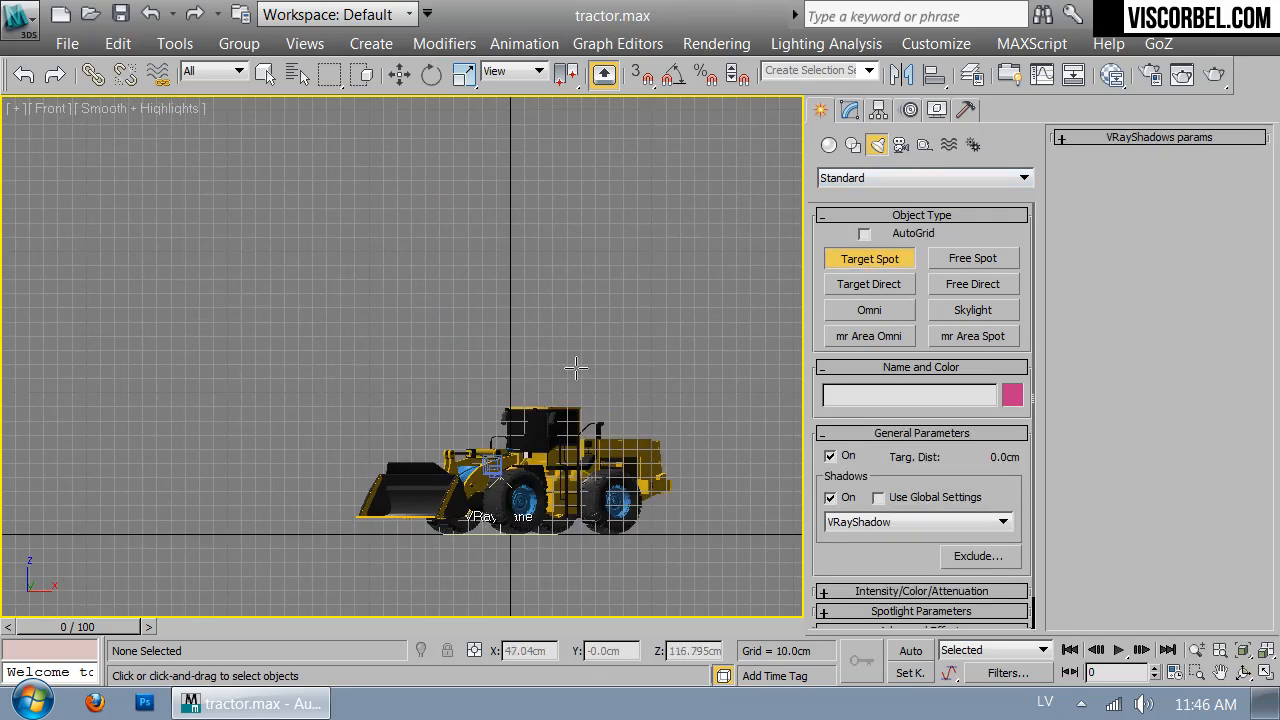
left_click_drag(555, 186, 552, 520)
key("e")
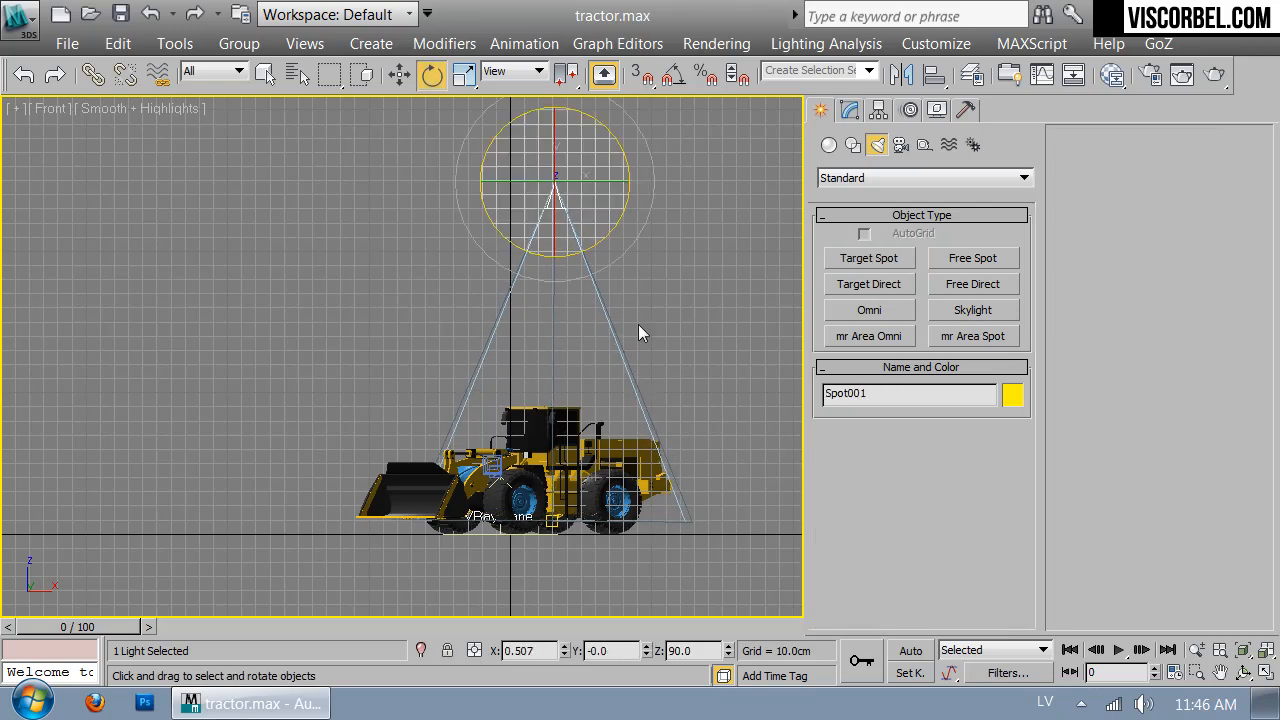
key("t")
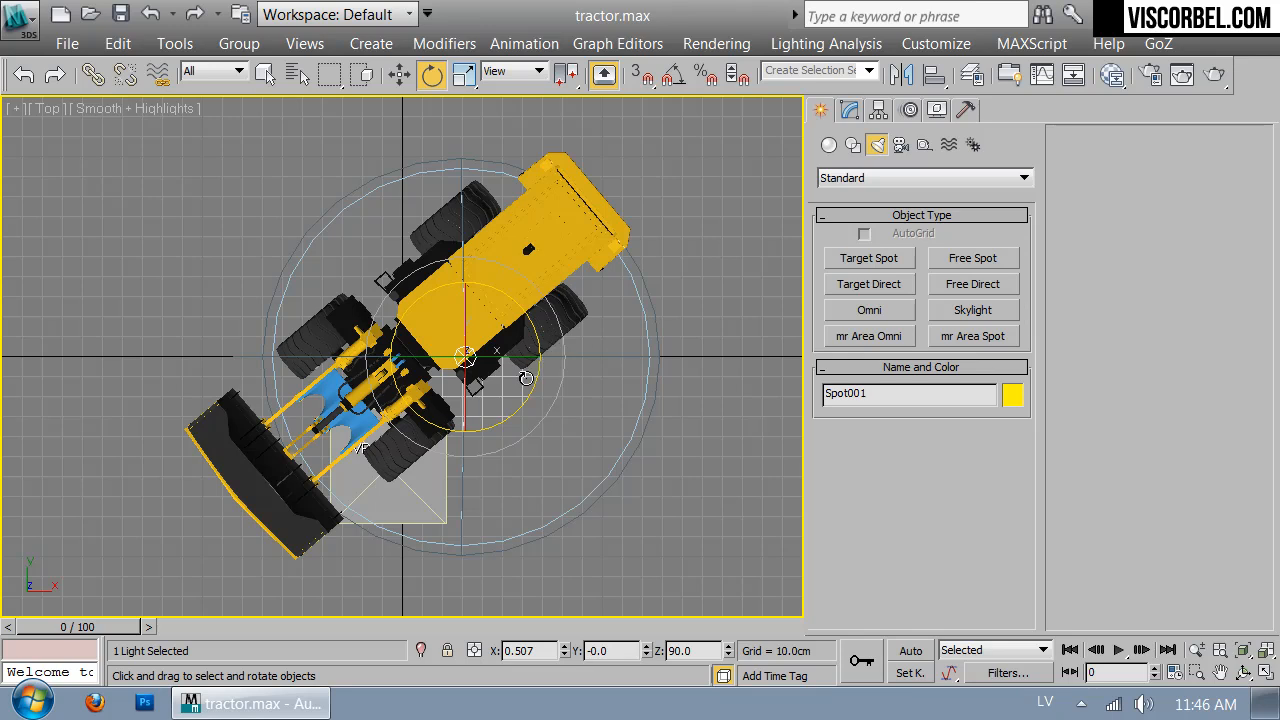
left_click(708, 372)
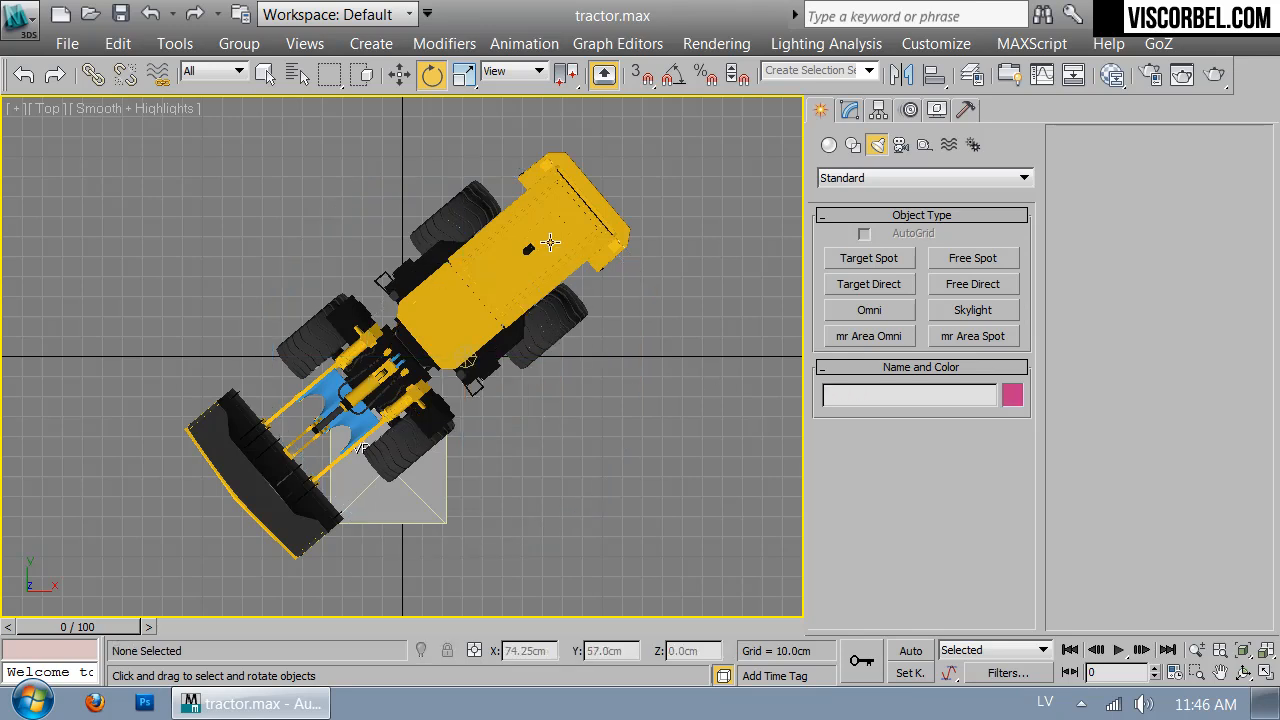
Switch Render Setup to V-Ray RT ActiveShade and start the interactive preview from the camera view
key("c")
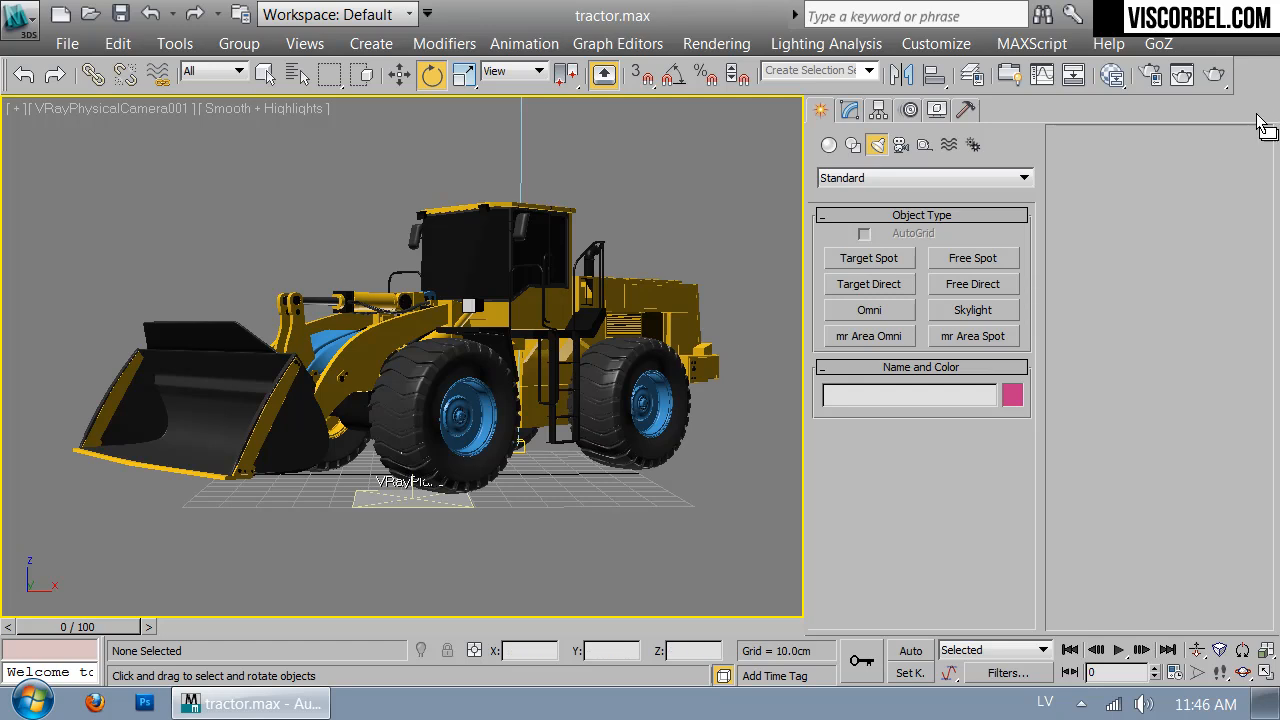
key("F10")
mouse_move(1021, 630)
left_mouse_down()
mouse_move(1048, 612)
mouse_move(1045, 628)
left_mouse_up()
left_click(628, 160)
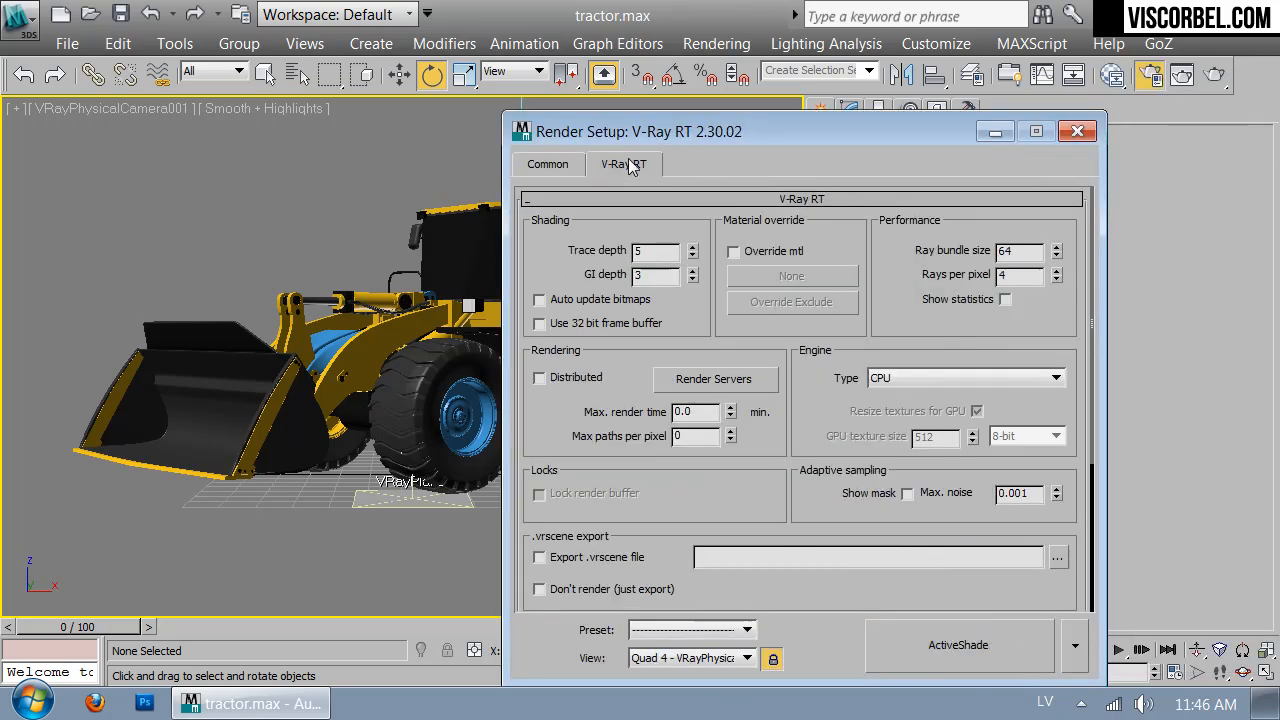
scroll(767, 177, "down", 5)
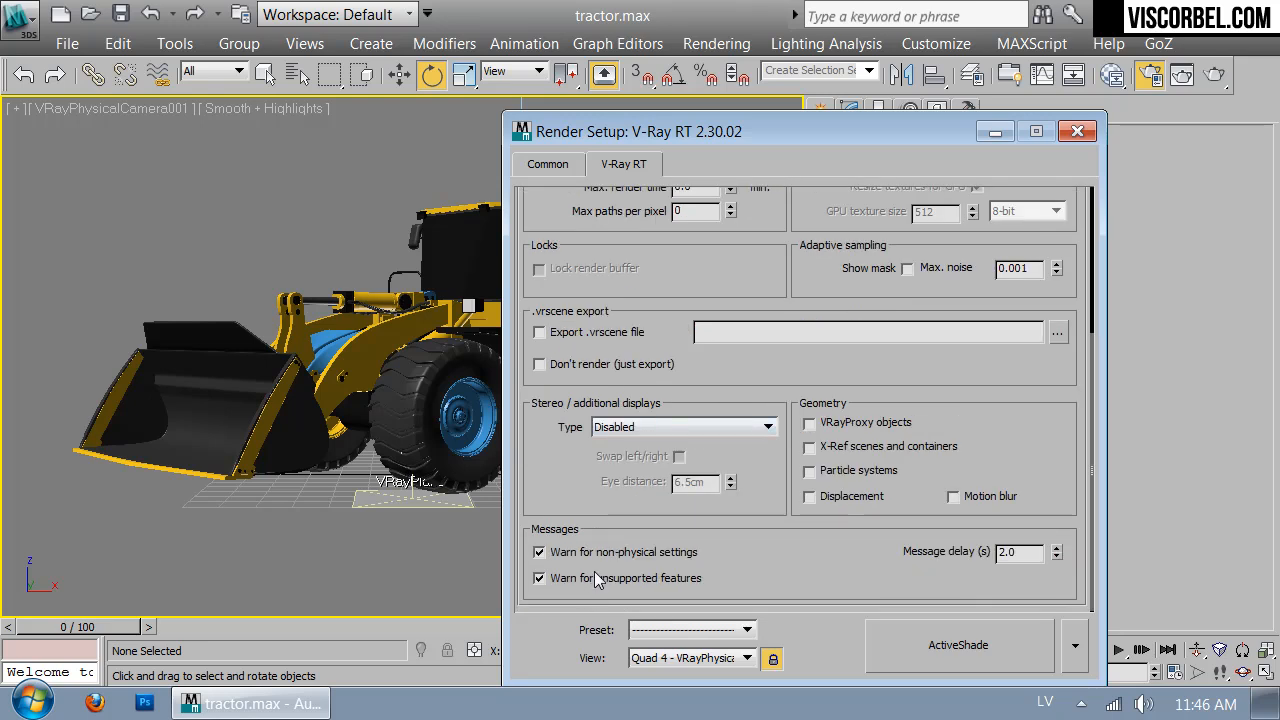
left_click(912, 648)
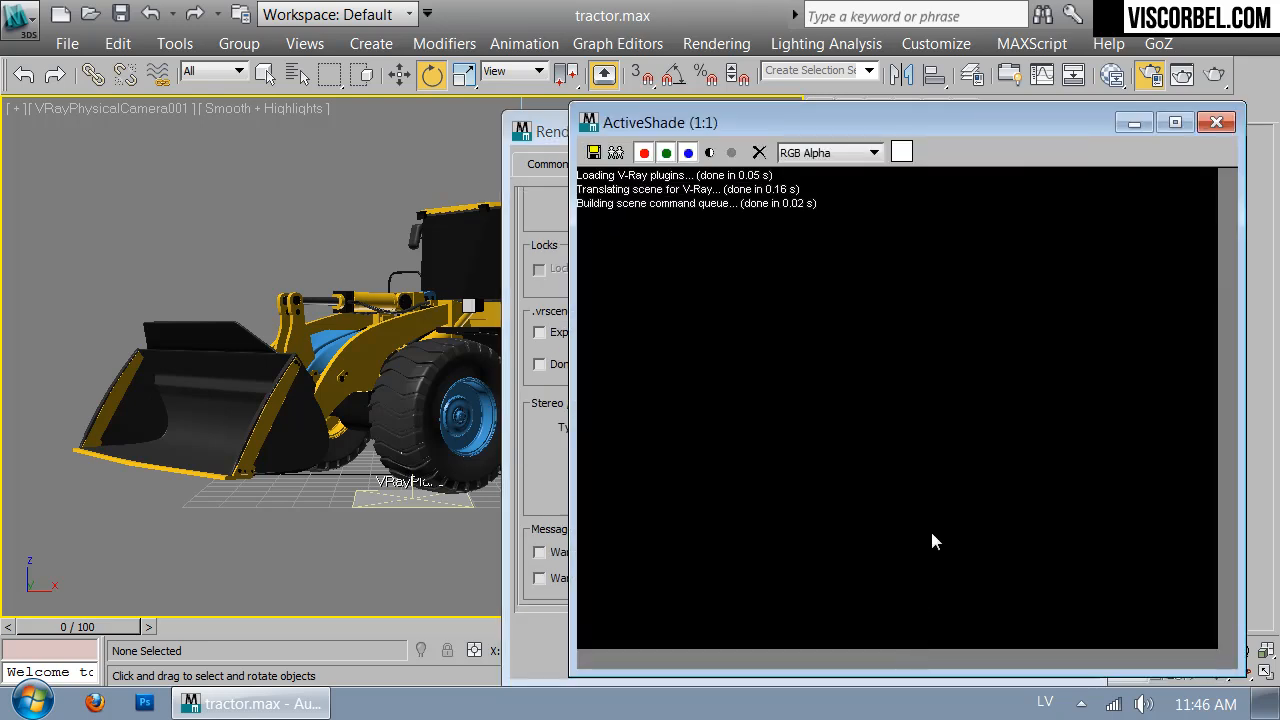
Change the output width from 640 to 480 and rerun the ActiveShade preview
left_click(1216, 122)
left_click(548, 164)
double_click(730, 504)
key("Tab")
left_click(960, 642)
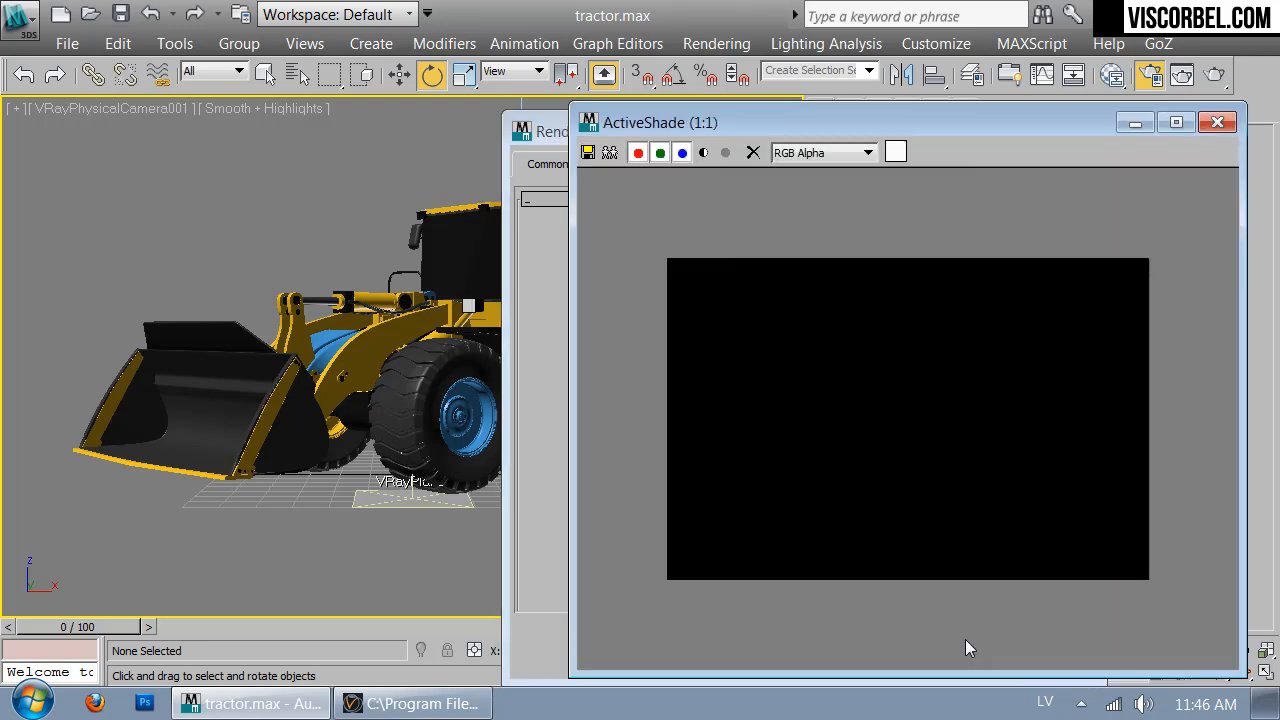
left_click(530, 400)
left_click(1077, 131)
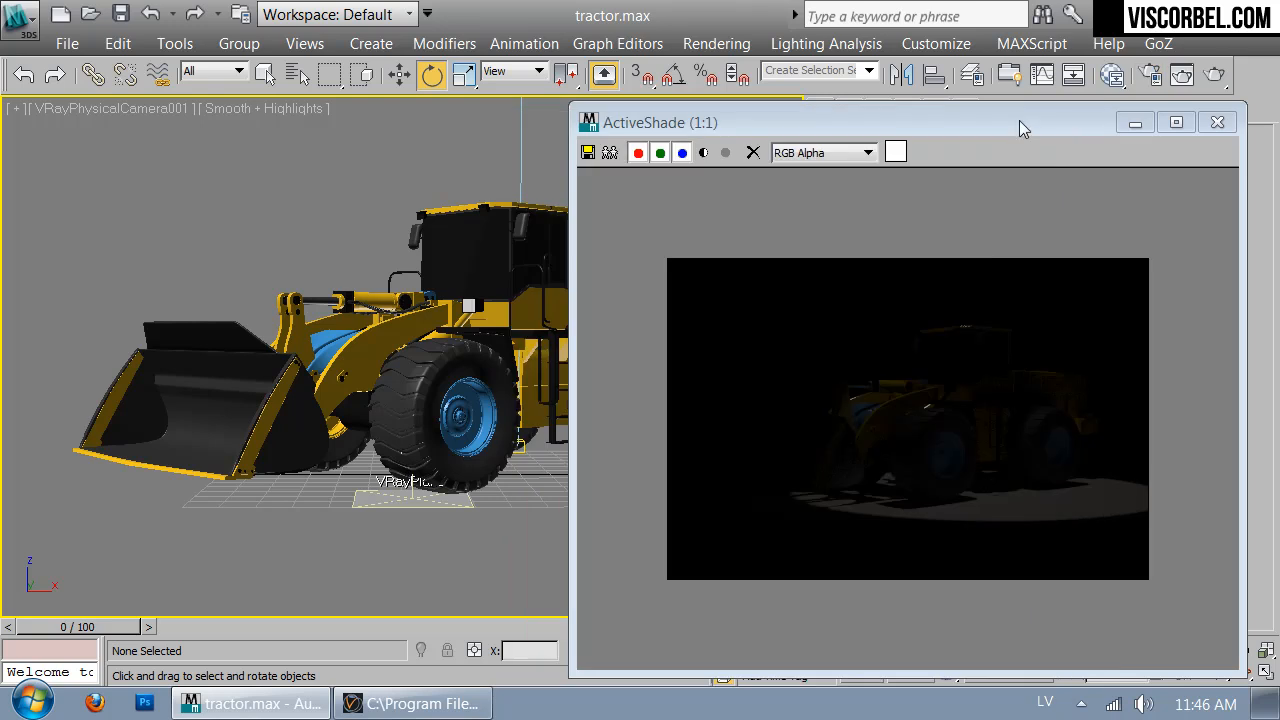
left_click_drag(1017, 122, 1025, 379)
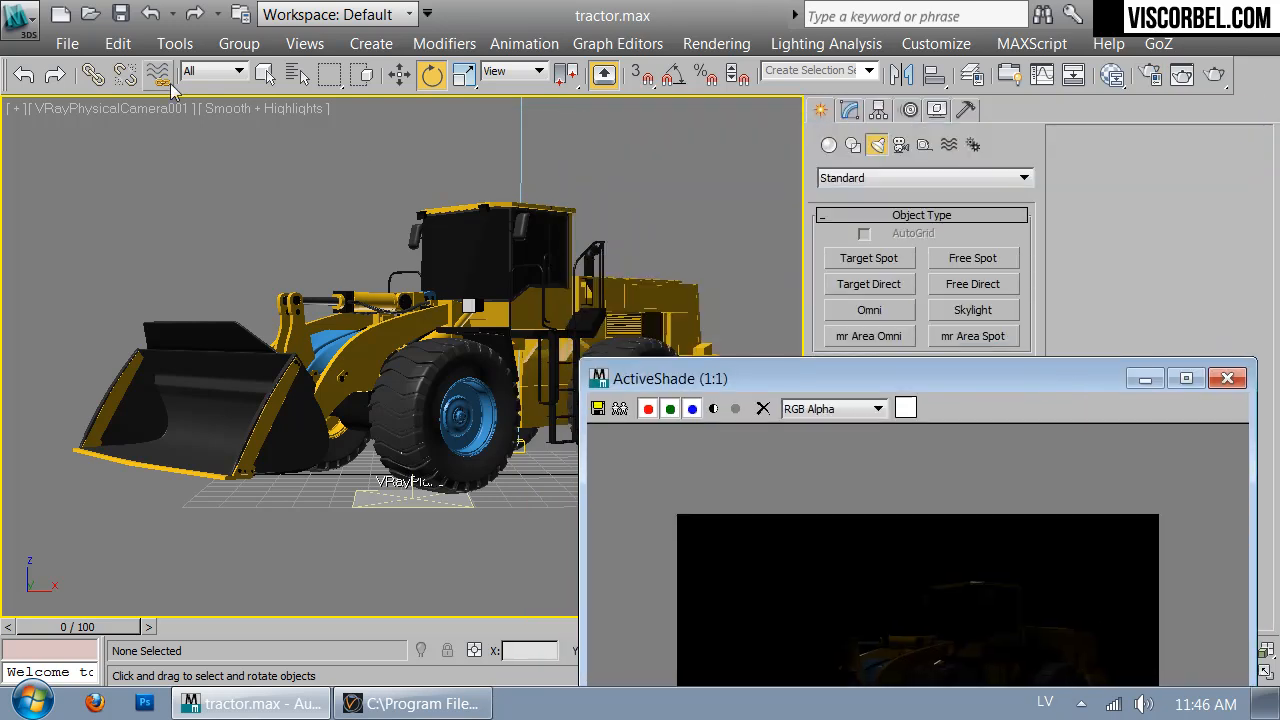
Give VRayPhysicalCamera001 Neutral white balance, no vignetting and a shutter speed of 20
left_click(285, 83)
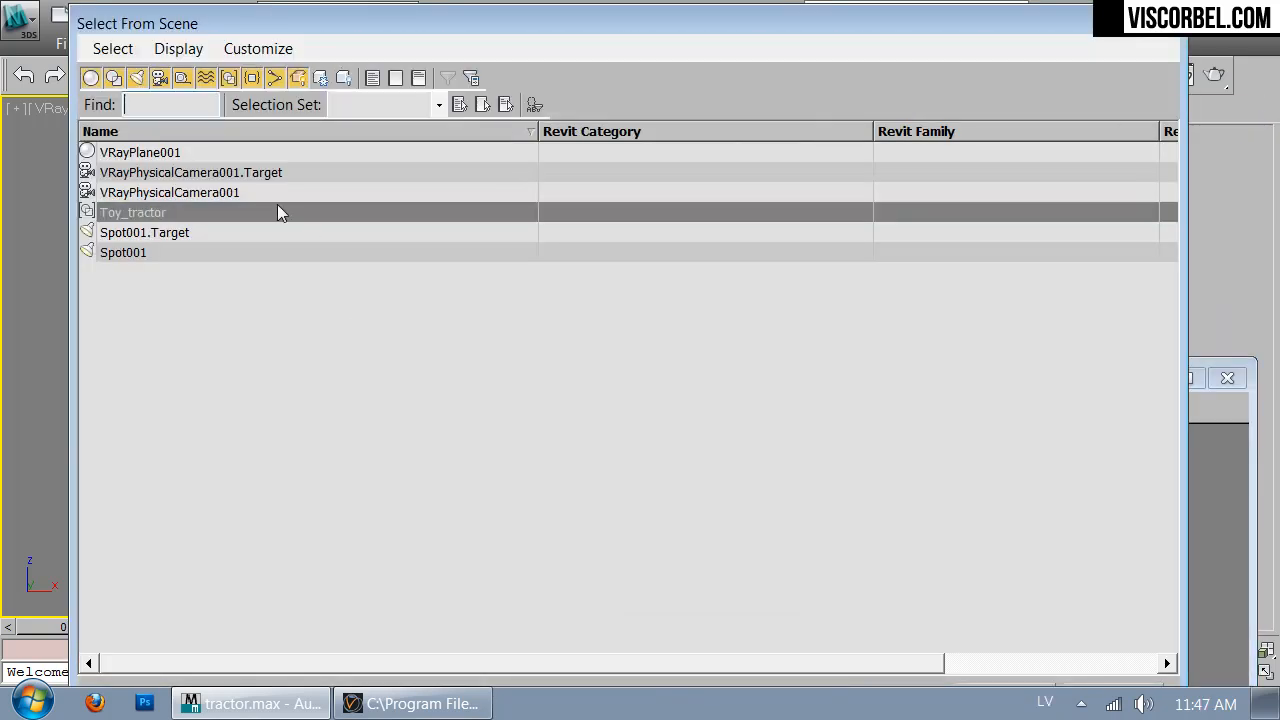
double_click(165, 192)
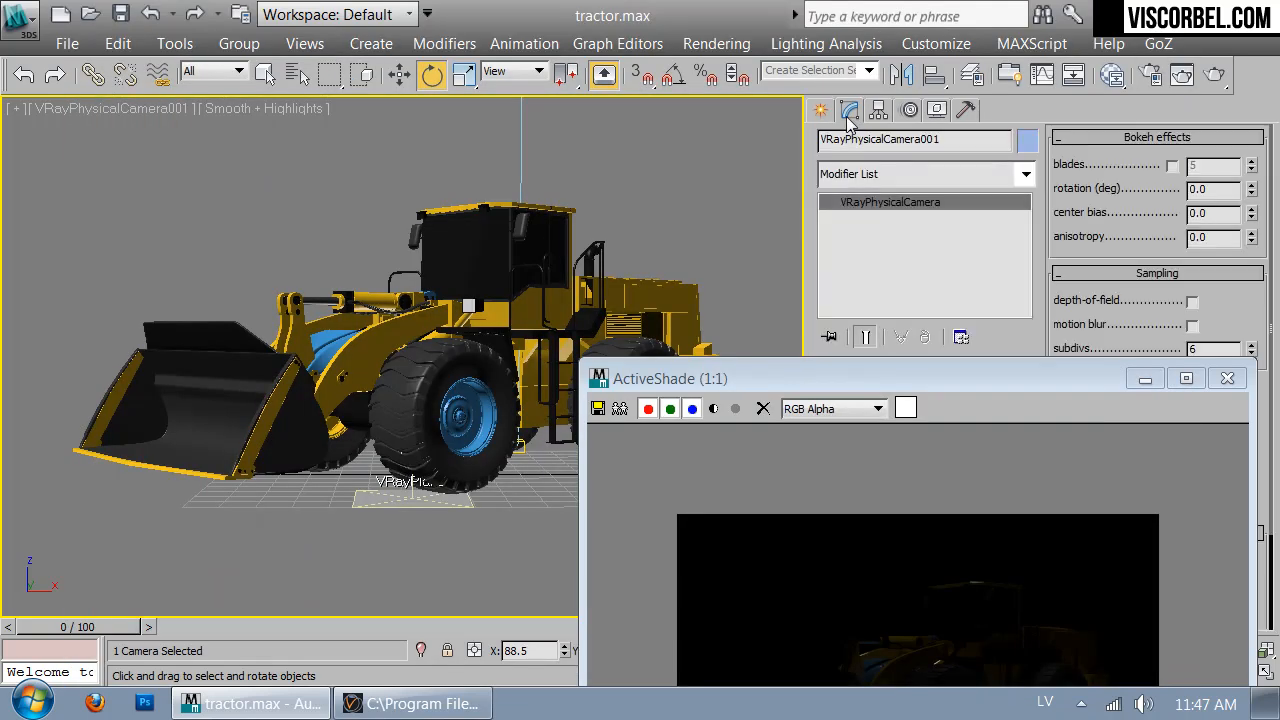
left_click_drag(998, 378, 473, 163)
scroll(874, 525, "down", 5)
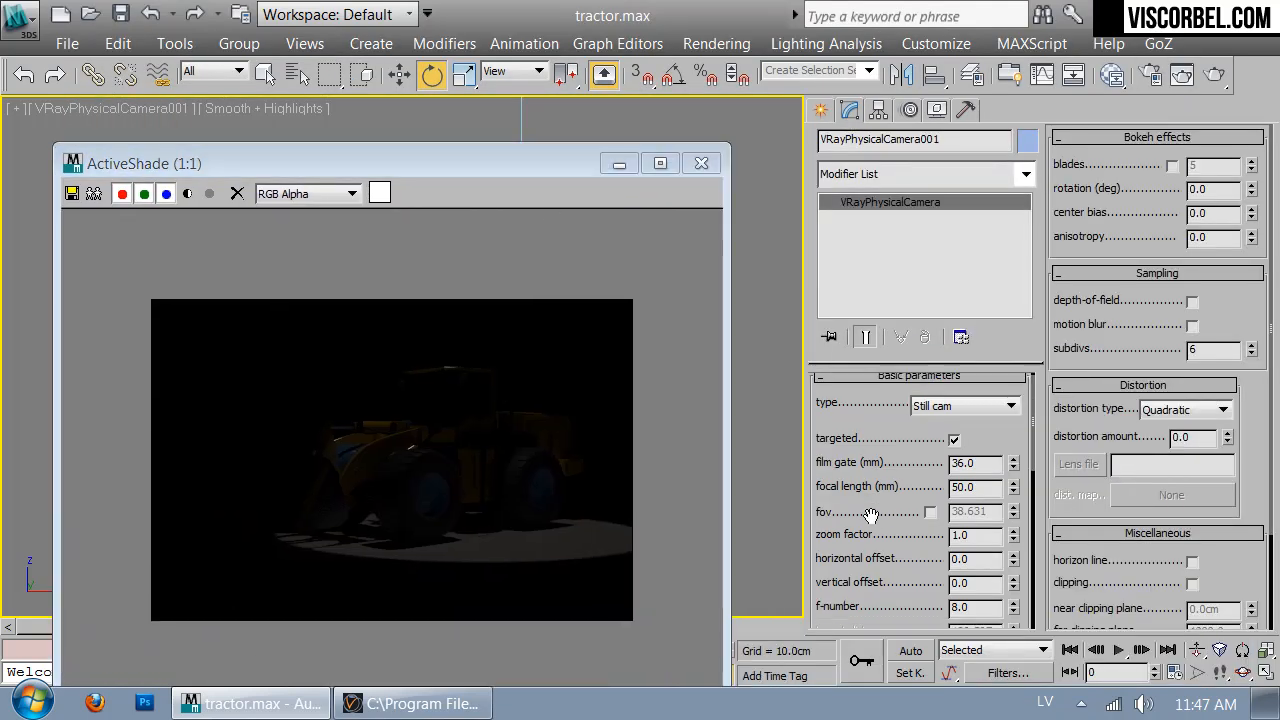
left_click(950, 428)
left_click(930, 458)
scroll(975, 455, "up", 3)
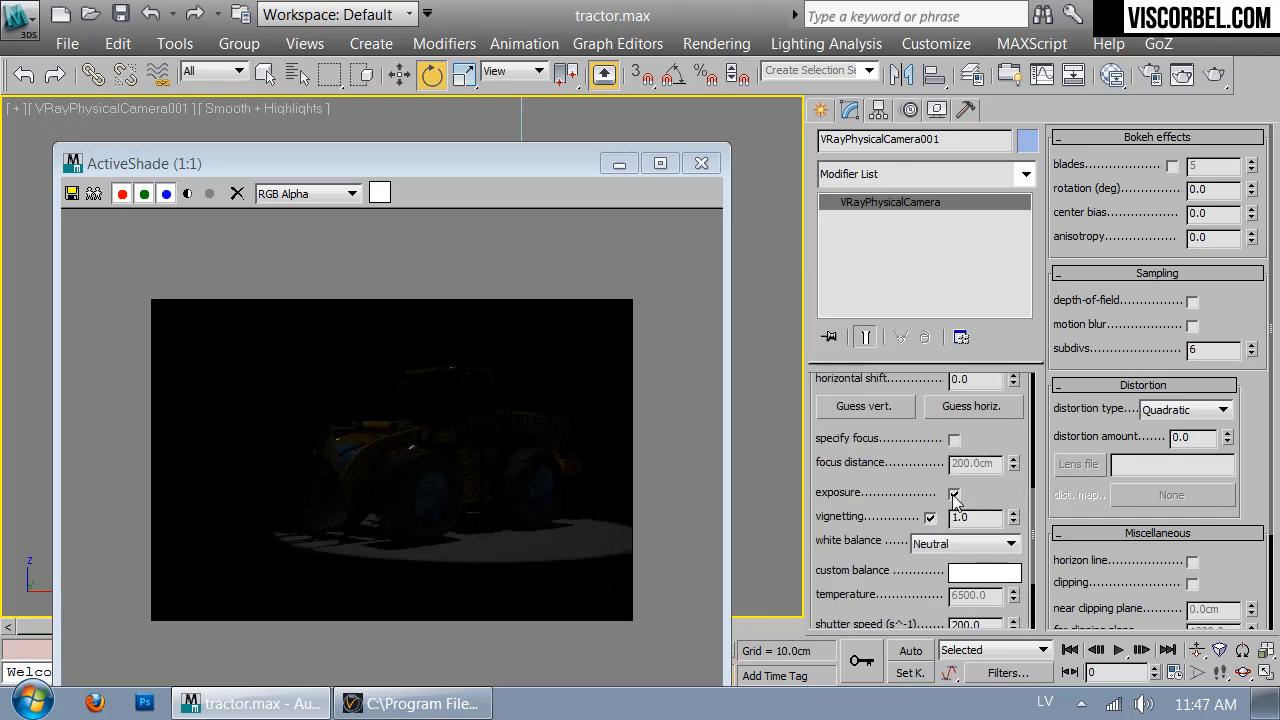
scroll(845, 557, "down", 4)
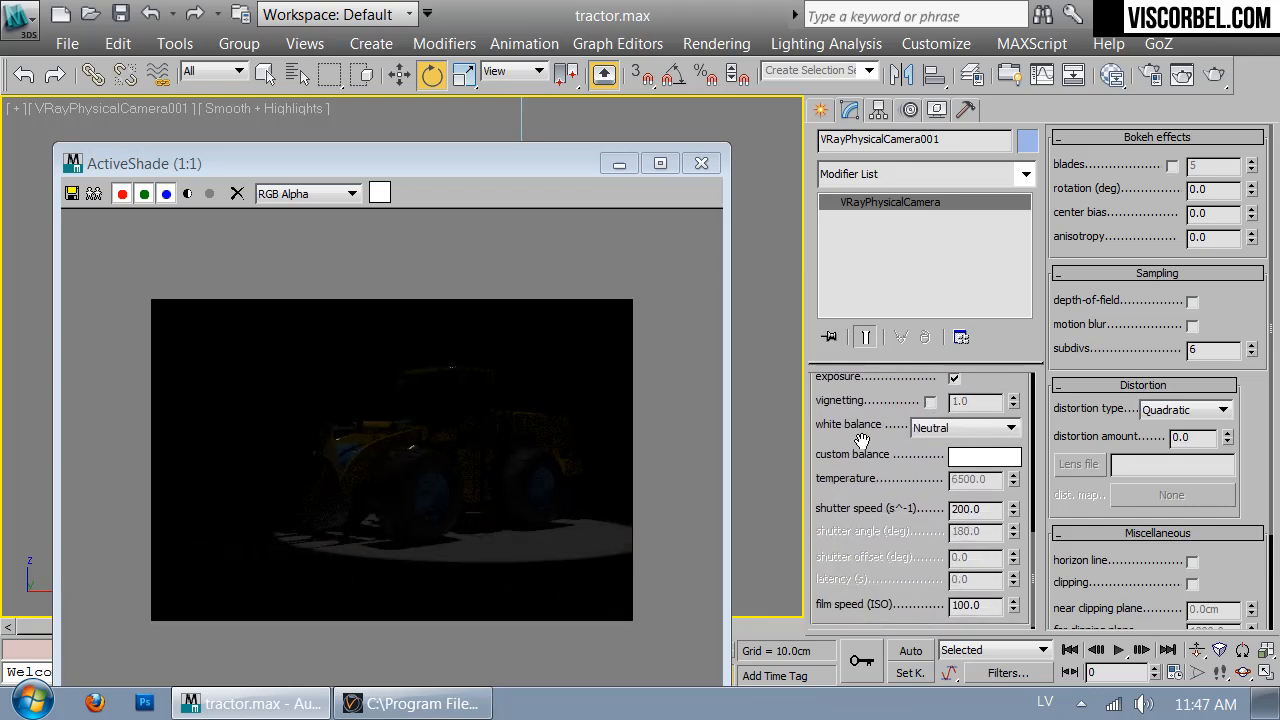
type("20")
key("Return")
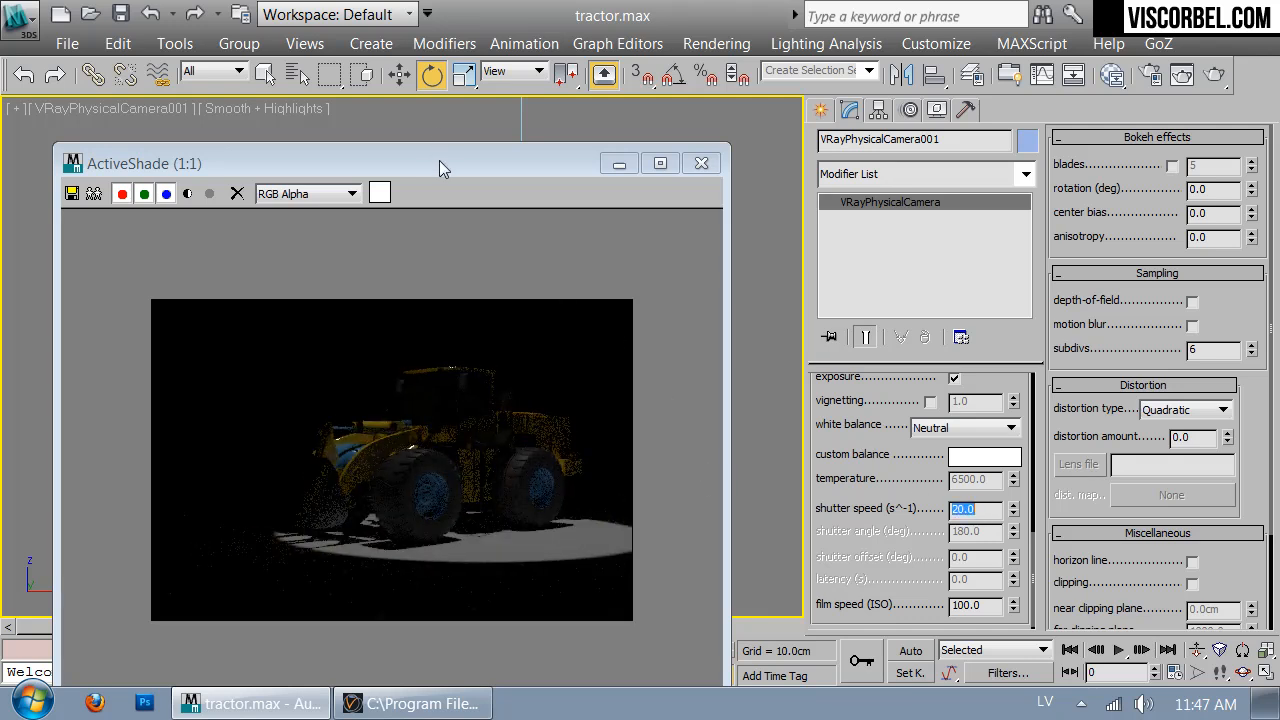
left_click_drag(437, 163, 862, 185)
Select Spot001, keep VRayShadow as its shadow type, and expand Intensity/Color/Attenuation
left_click(290, 75)
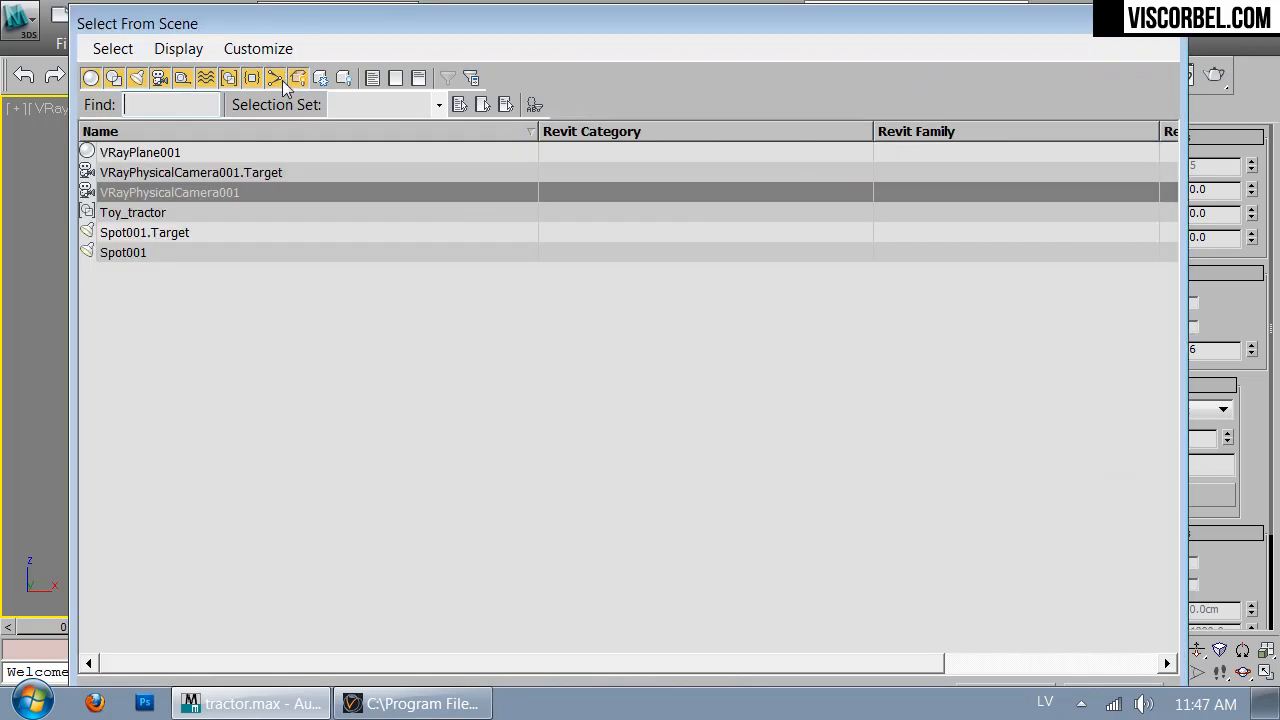
double_click(124, 254)
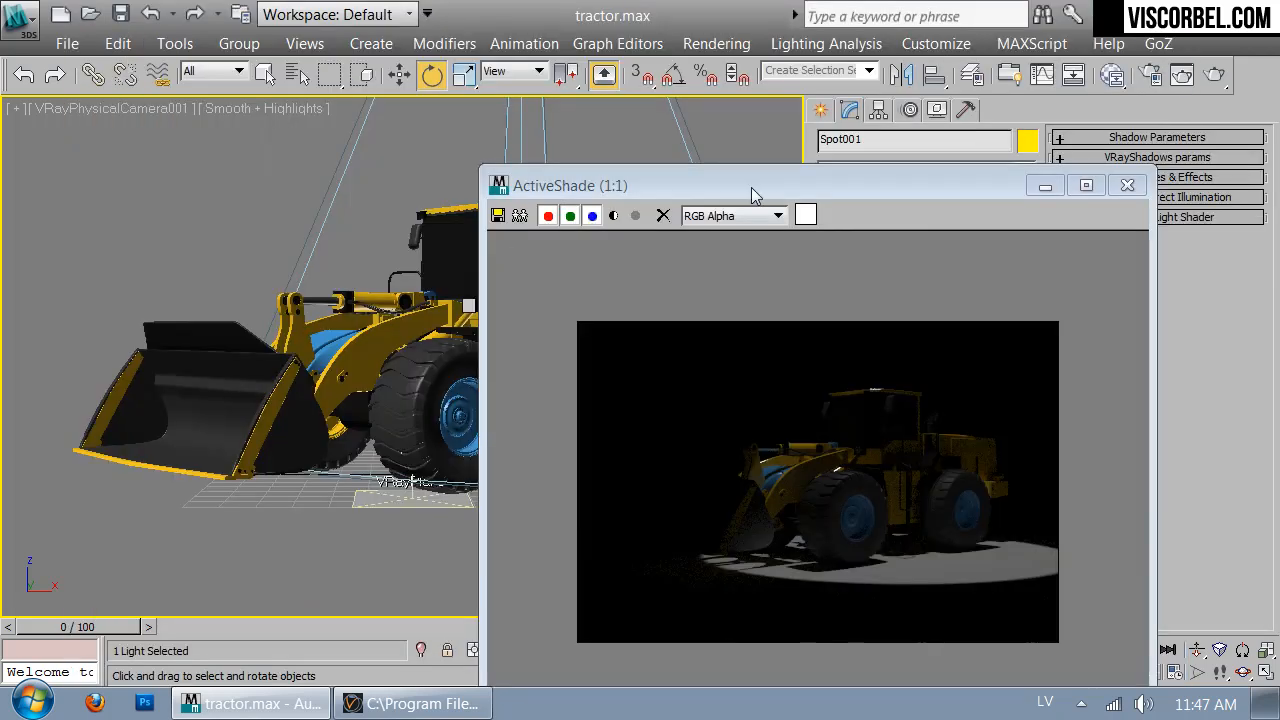
left_click_drag(503, 122, 362, 83)
left_click_drag(906, 547, 905, 478)
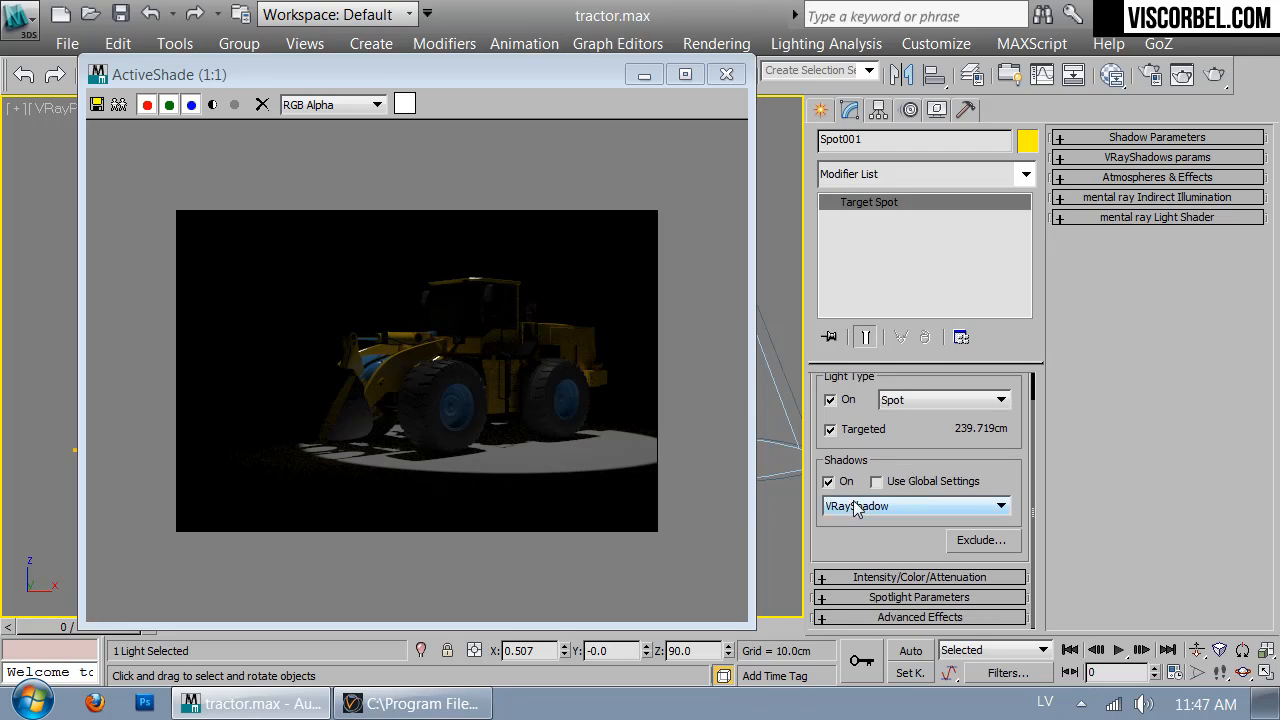
left_click(927, 510)
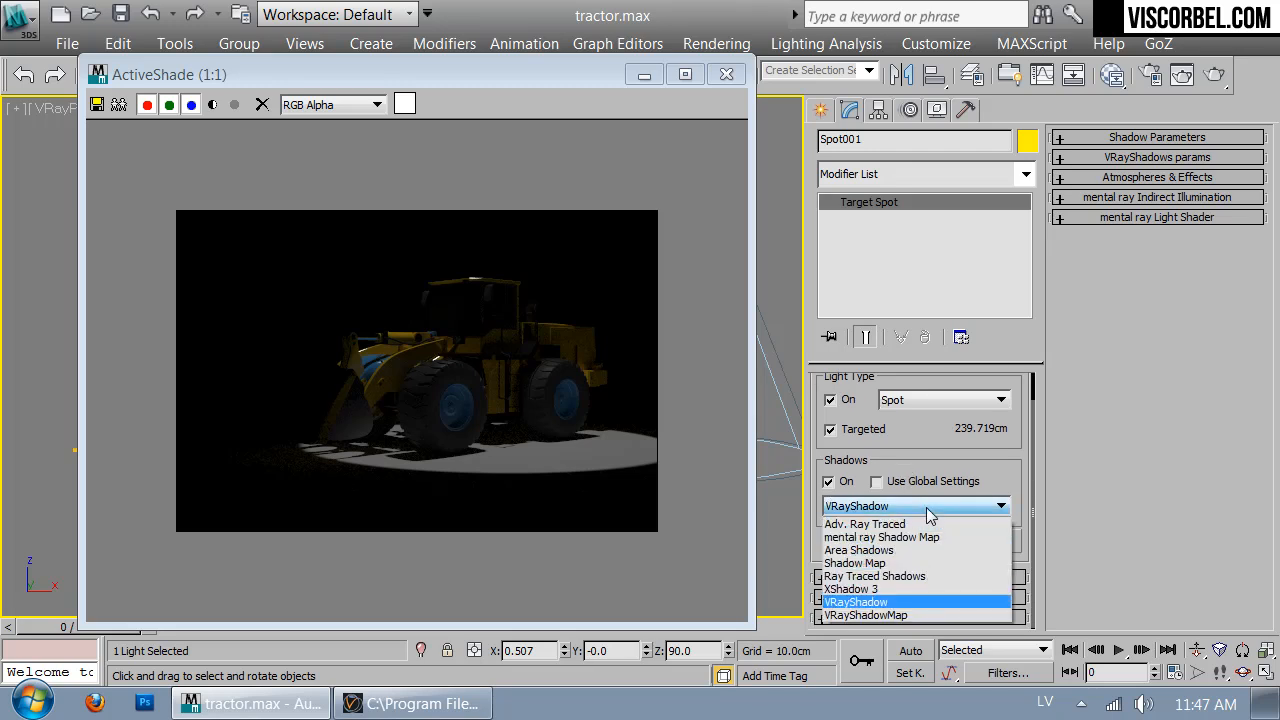
left_click(924, 510)
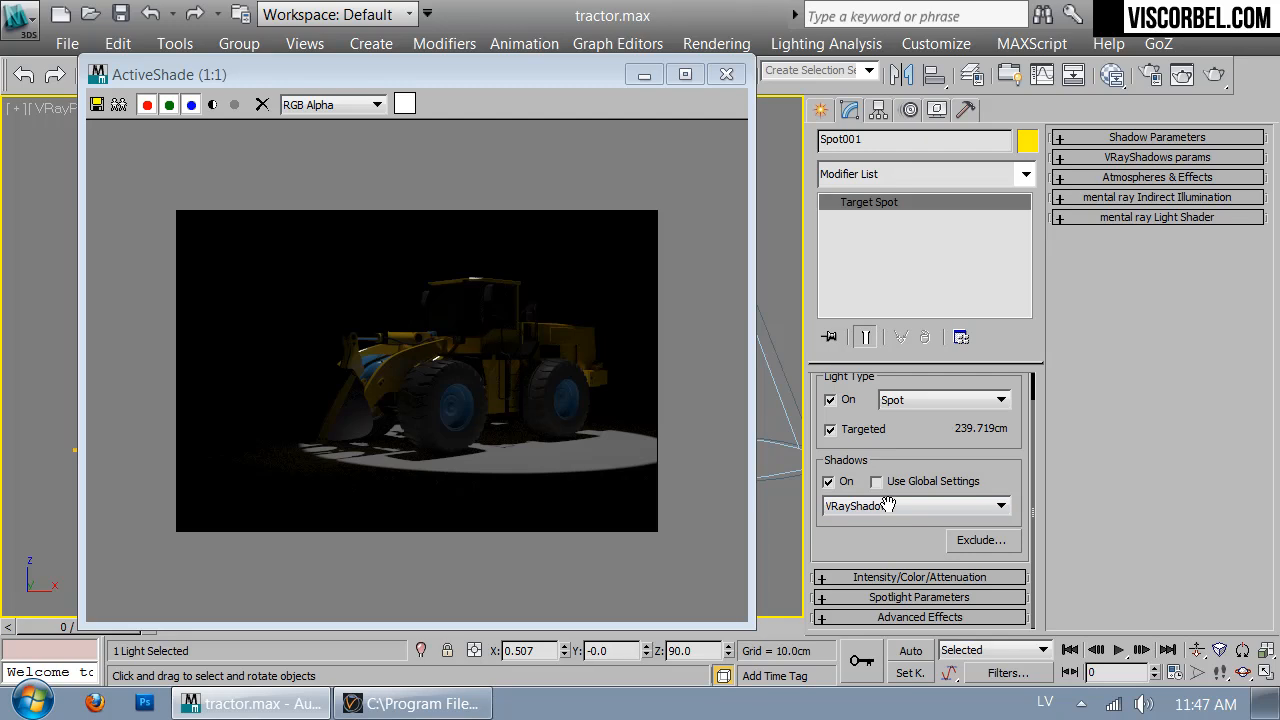
left_click(847, 580)
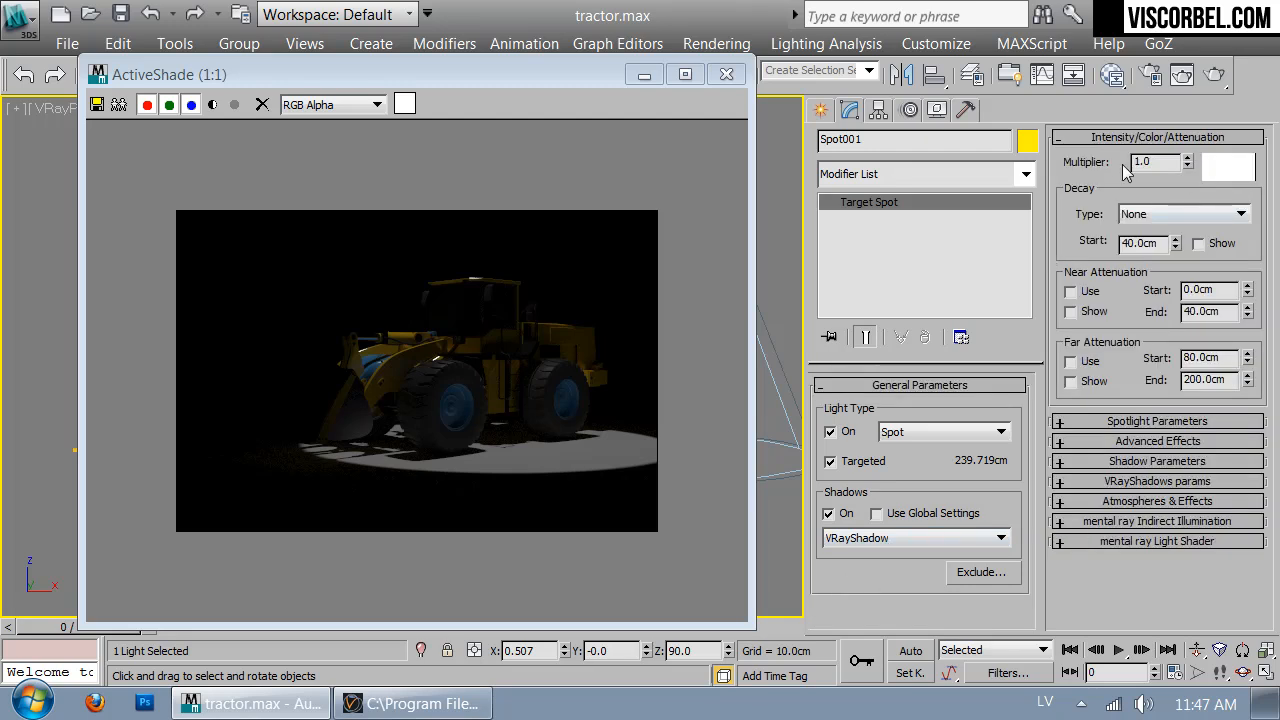
Set Spot001's multiplier to 53.284 and its colour to warm off-white (Hue 30, Sat 16)
left_click_drag(1186, 166, 1192, 158)
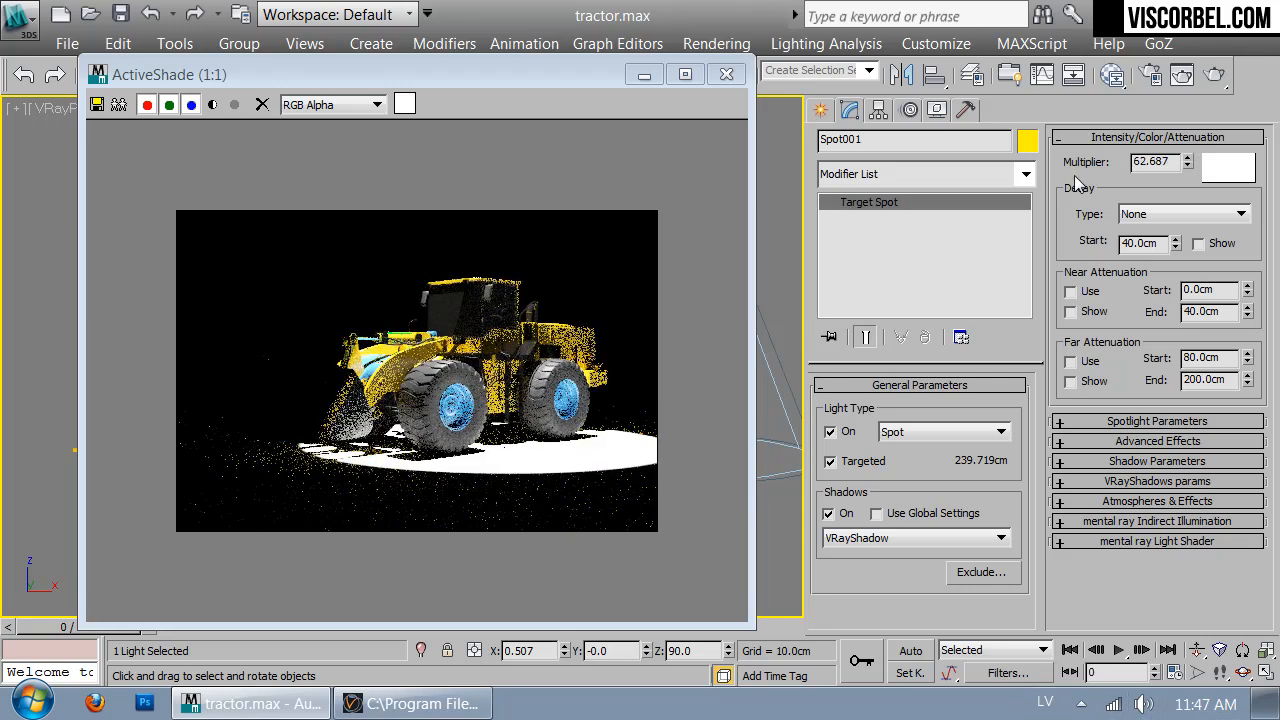
left_click_drag(1188, 164, 1188, 172)
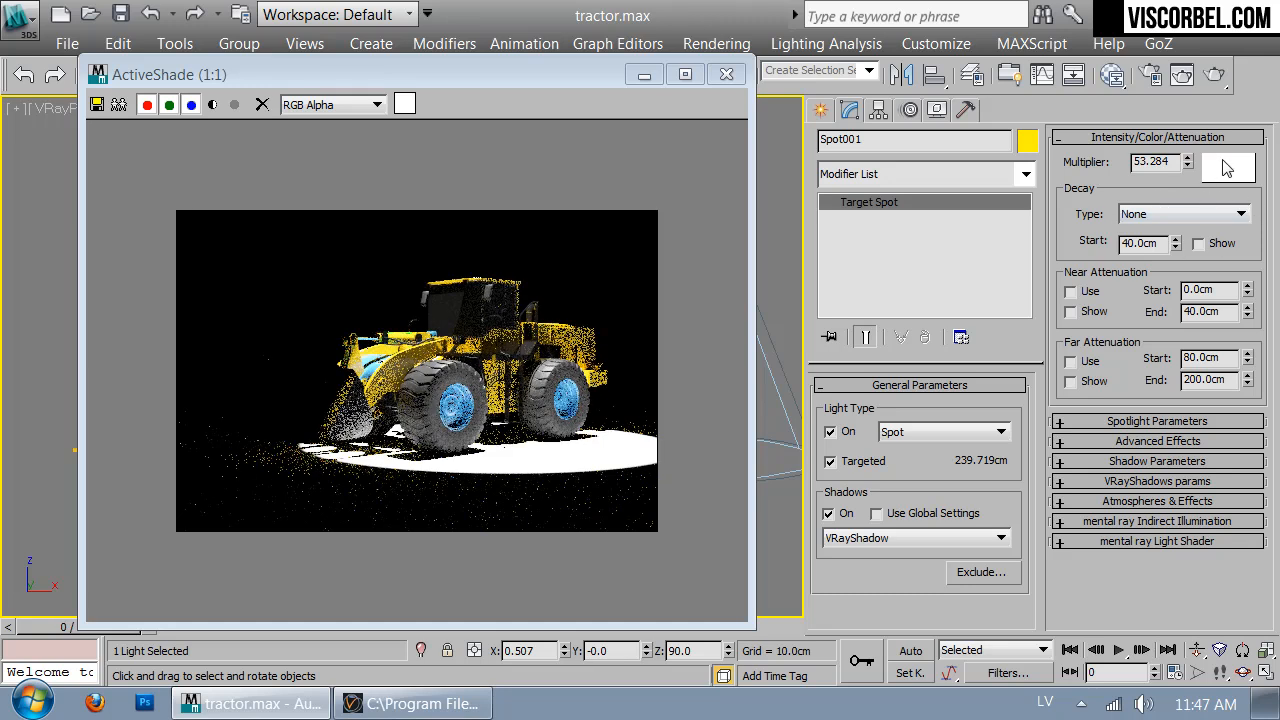
left_click(1225, 170)
left_click(730, 214)
left_click(726, 234)
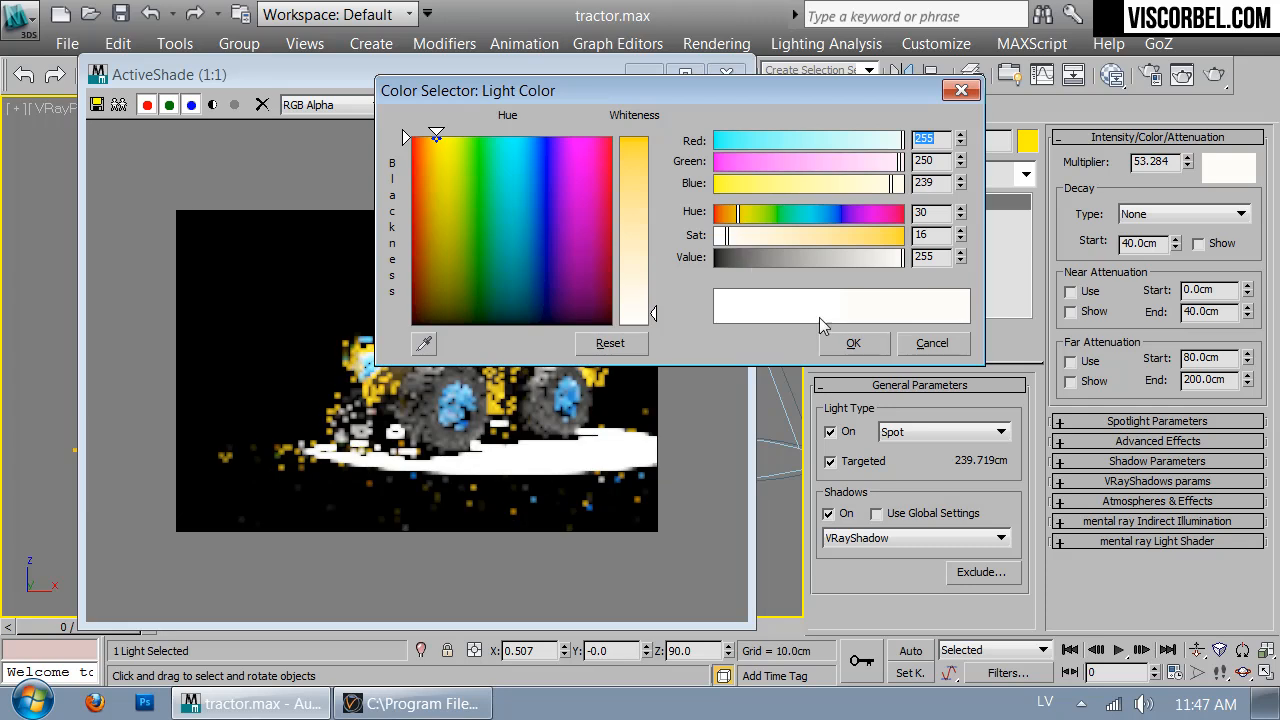
left_click(853, 343)
left_click_drag(566, 73, 1074, 96)
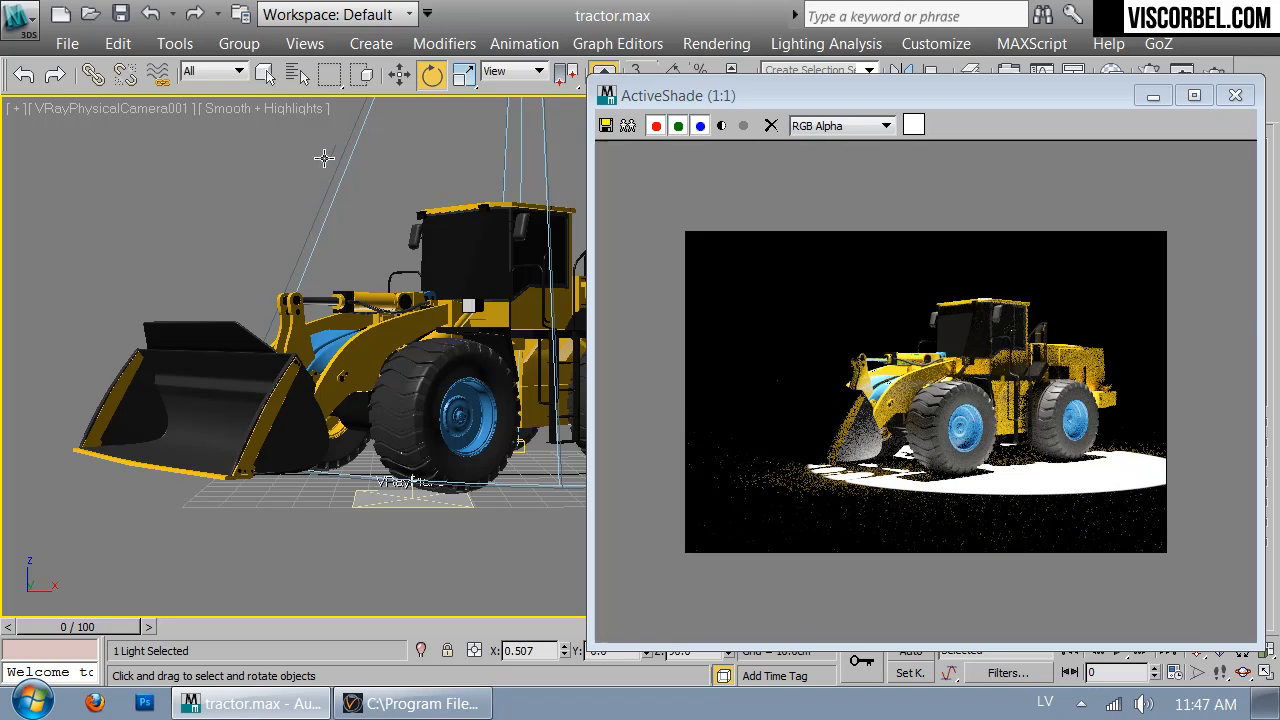
Select Spot001.Target and shift it left and slightly up in the Top view
left_click(297, 74)
double_click(136, 233)
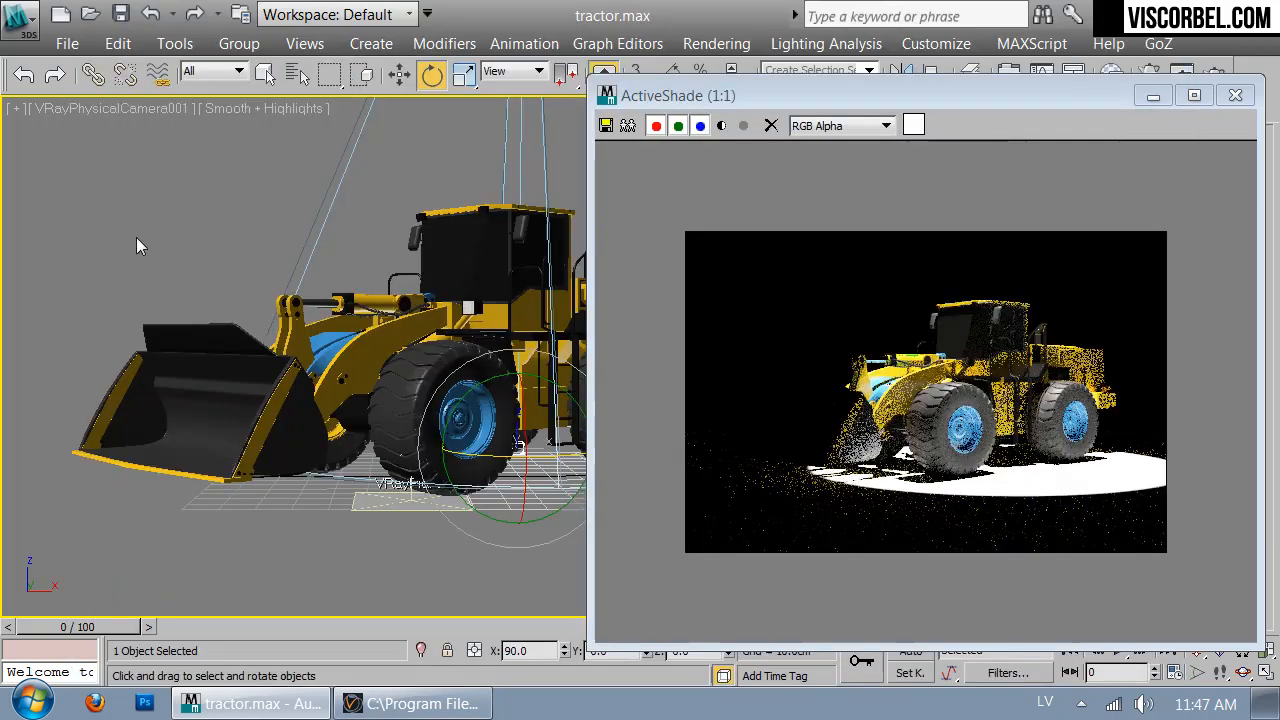
key("t")
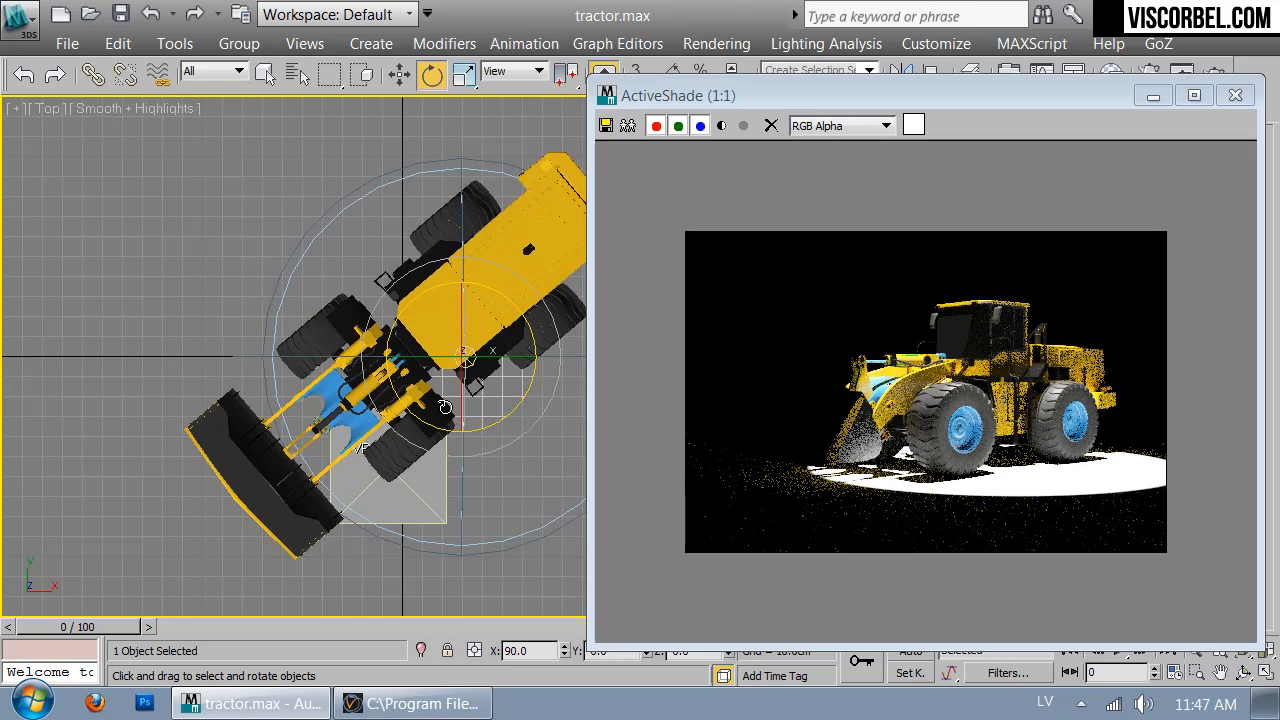
scroll(446, 408, "down", 2)
key("w")
left_click_drag(481, 356, 442, 362)
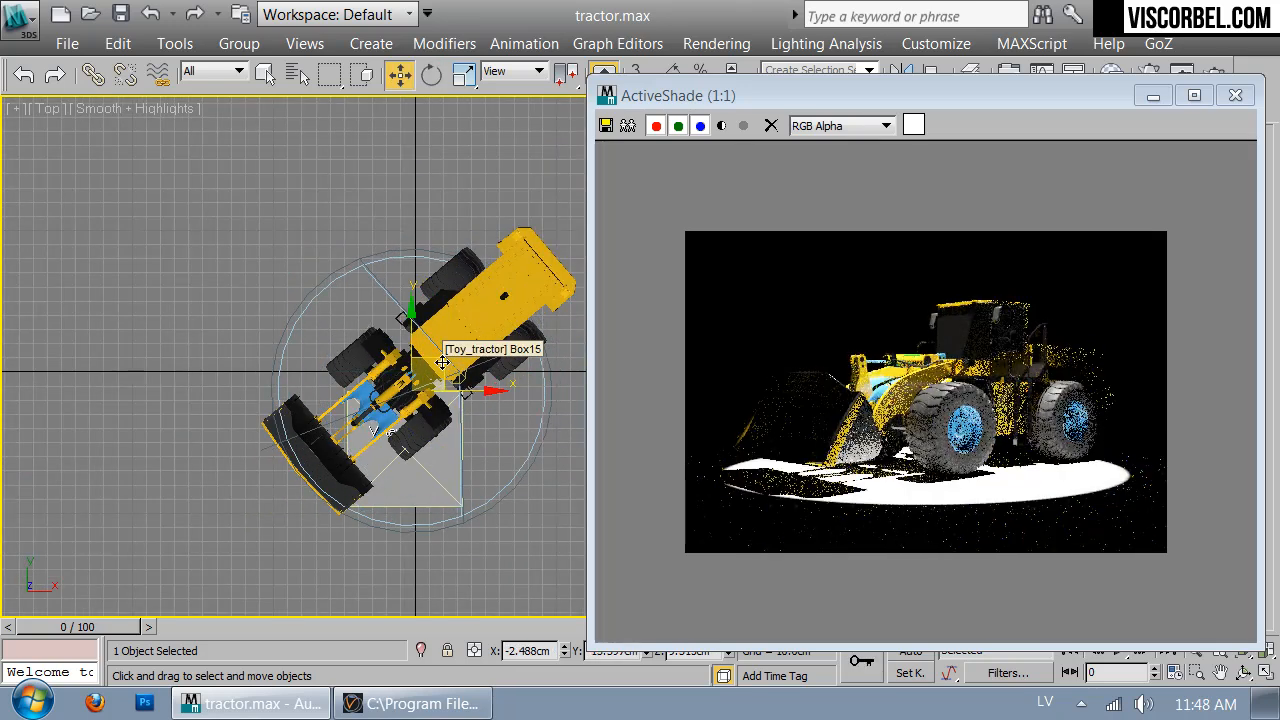
left_click_drag(442, 362, 442, 356)
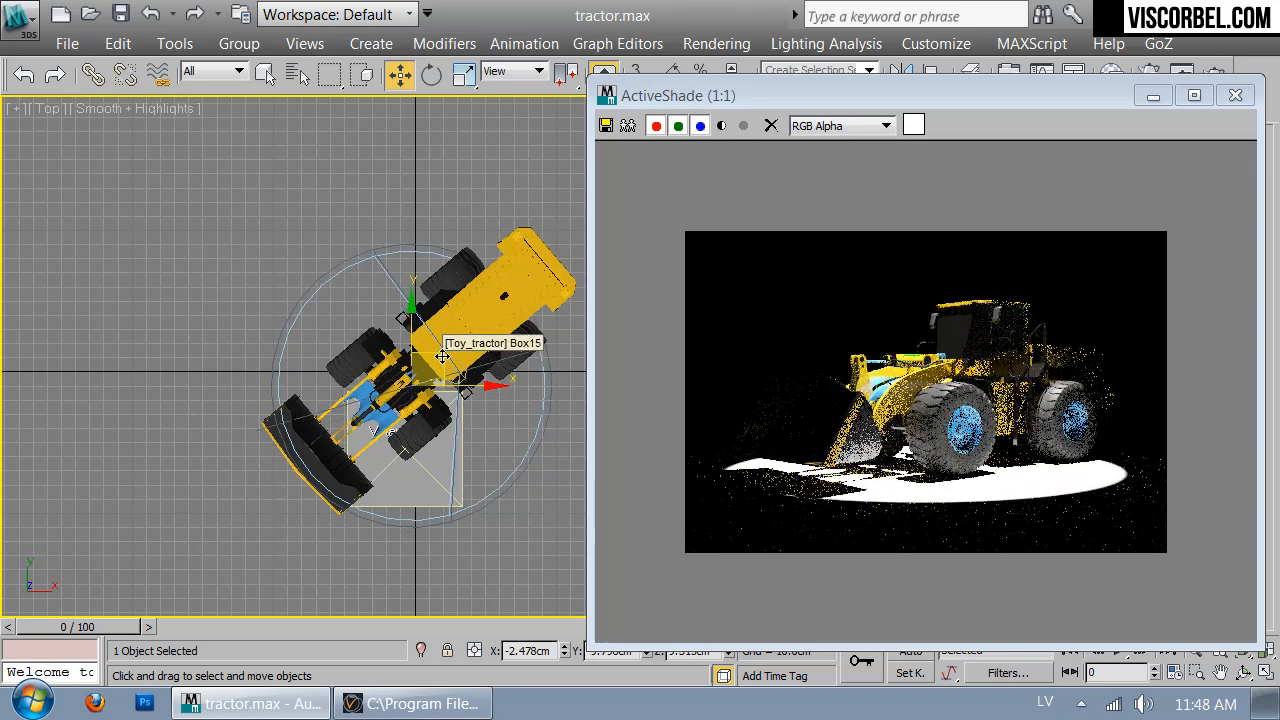
Move Spot001 up and to the right so it sits 264.385 cm from its target
left_click(296, 74)
double_click(143, 253)
left_click_drag(487, 338, 523, 289)
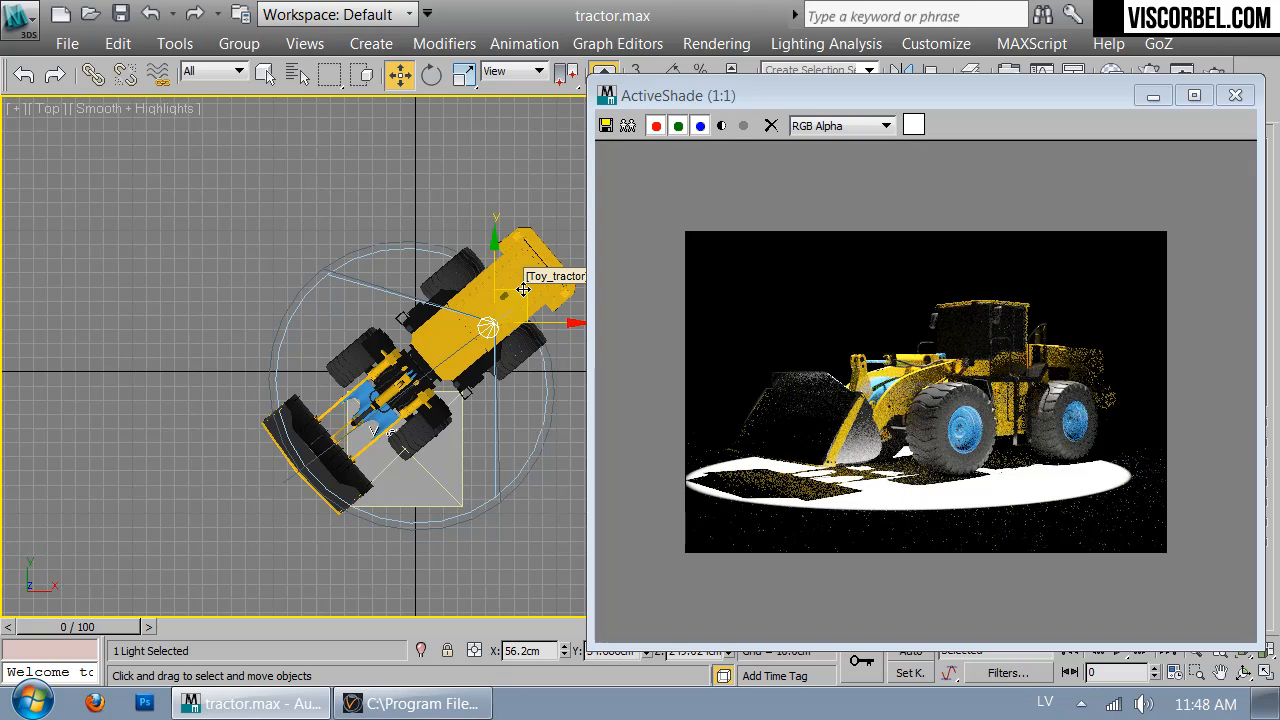
left_click_drag(1005, 91, 526, 60)
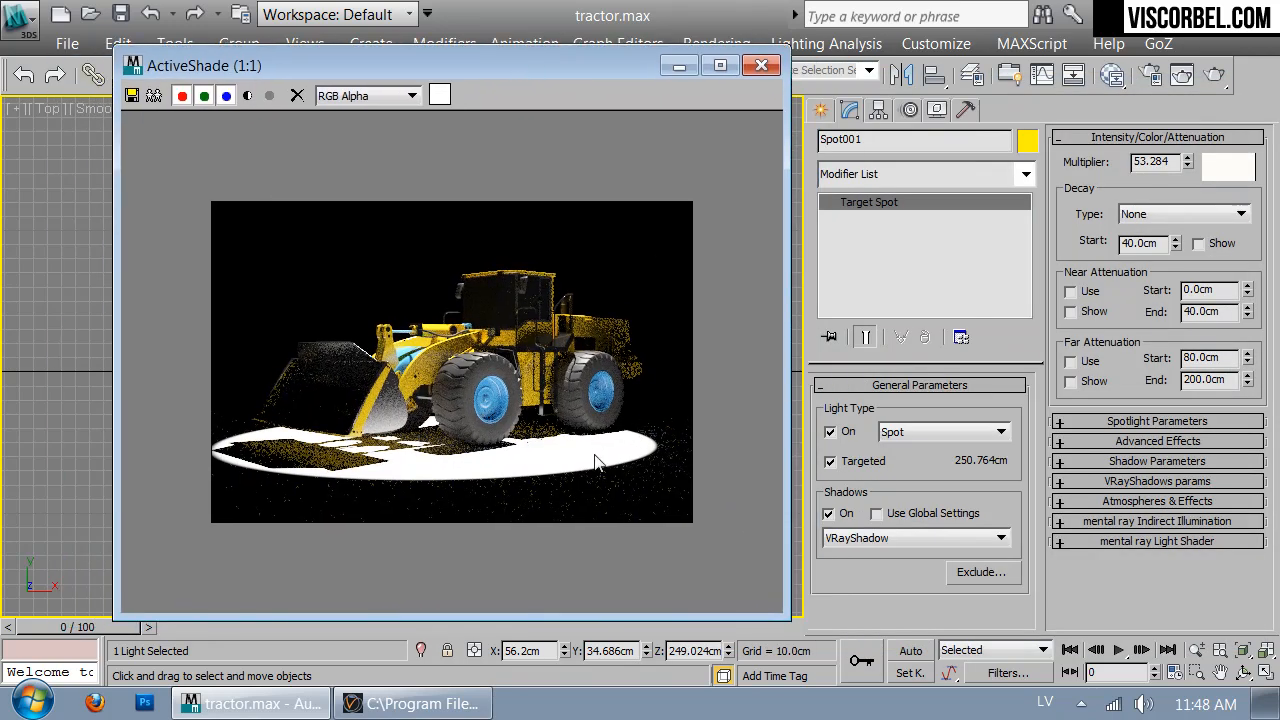
left_click(1157, 421)
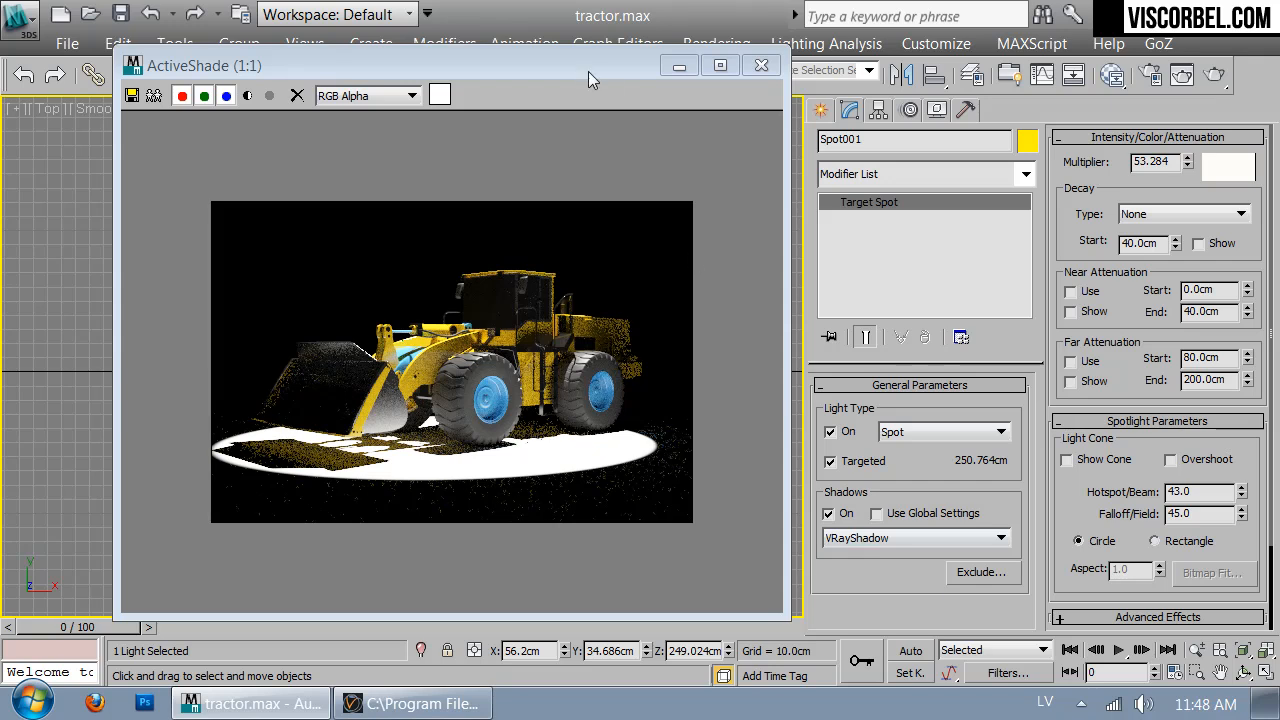
left_click_drag(576, 64, 880, 491)
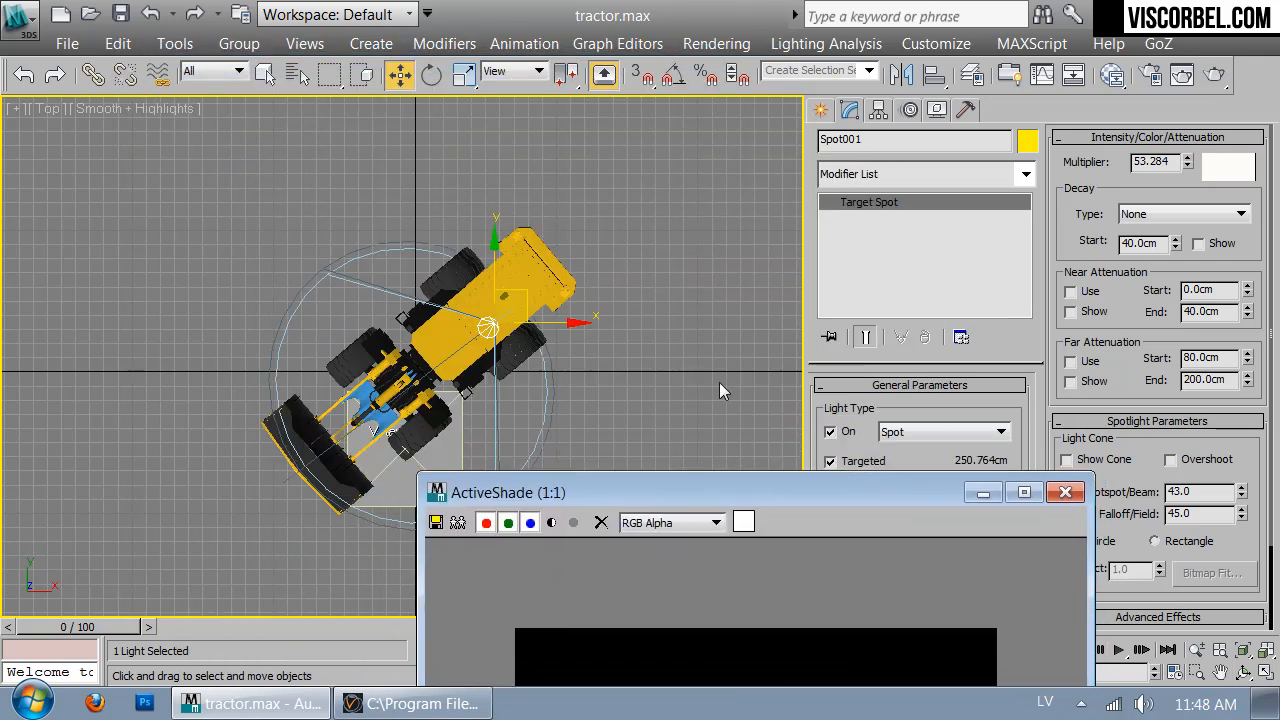
left_click_drag(530, 292, 568, 257)
left_click_drag(742, 498, 746, 158)
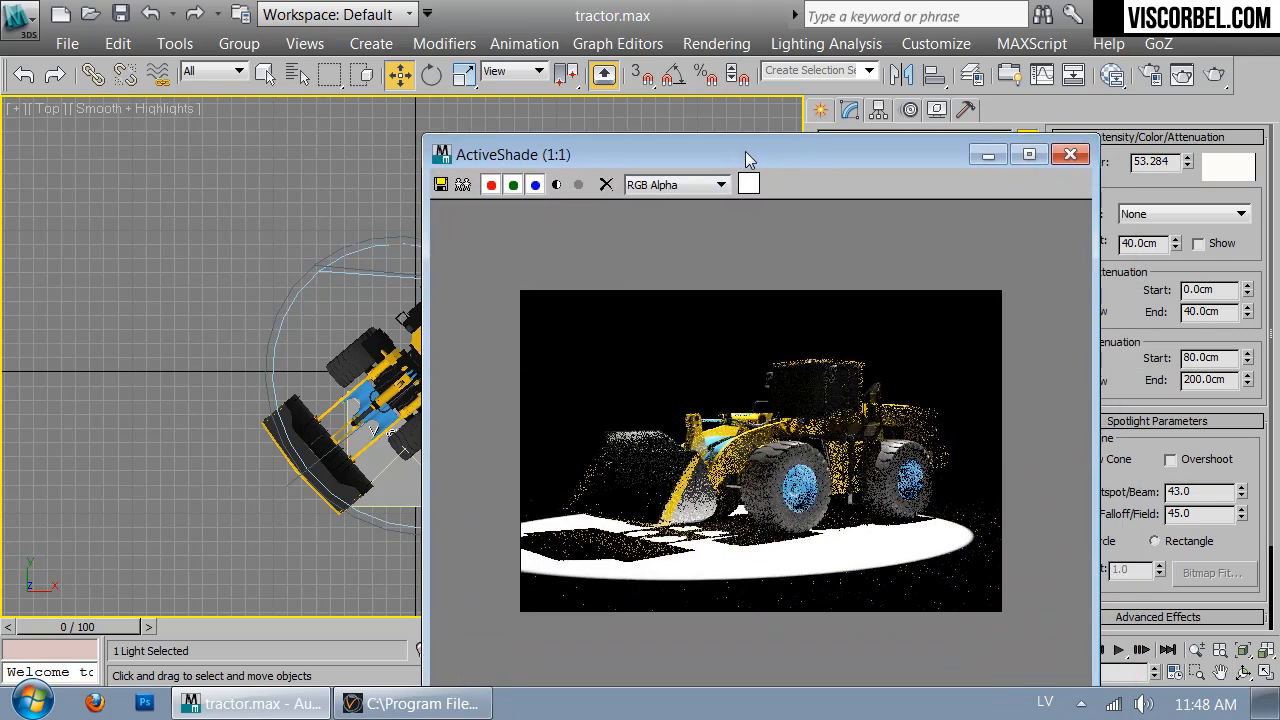
middle_click(368, 358)
Walk the VRayPhysicalCamera001 view sideways and slightly back to reframe the loader smaller and further right
key("c")
left_click_drag(588, 154, 855, 161)
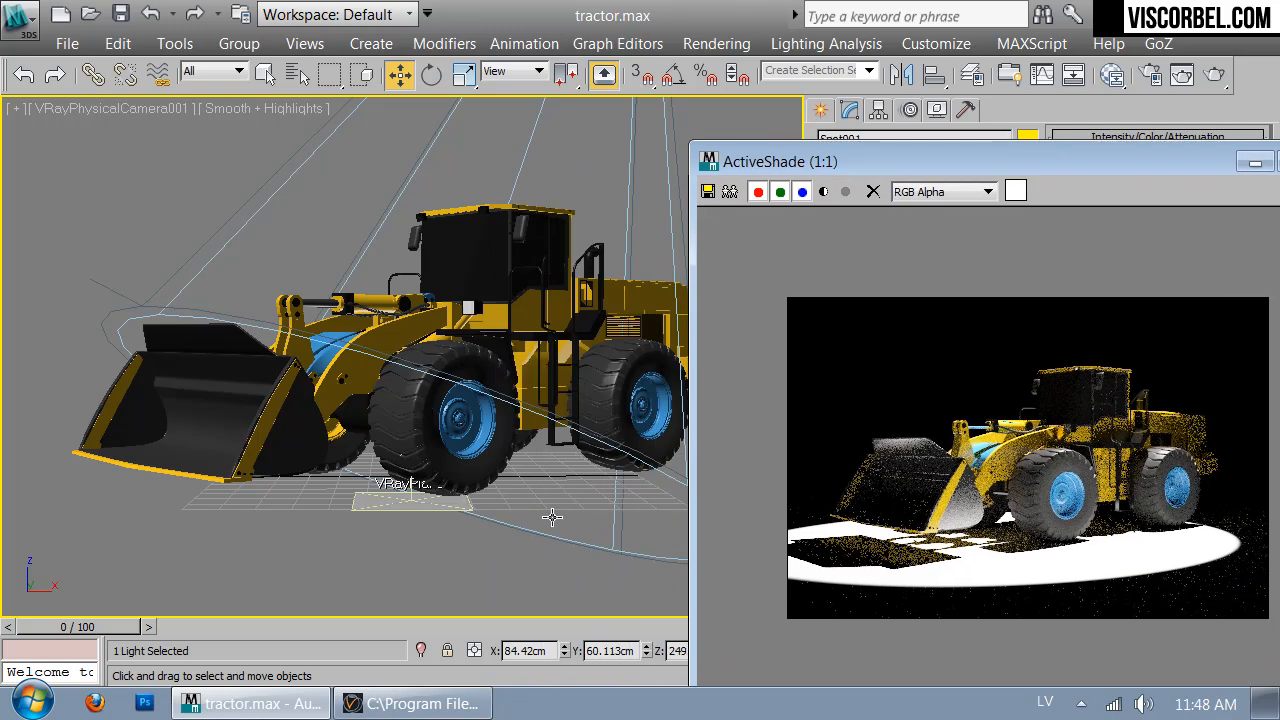
left_click(458, 556)
key("Up")
key("Left")
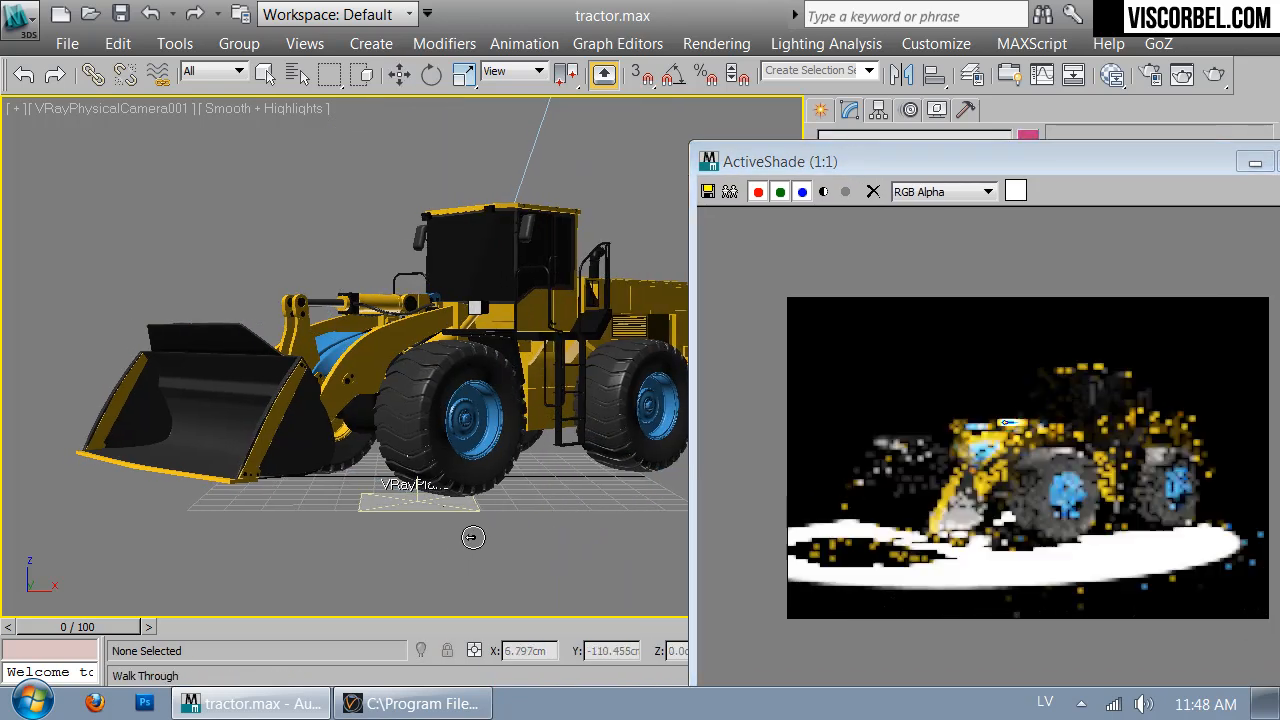
key("Left")
key("Left")
key("Left")
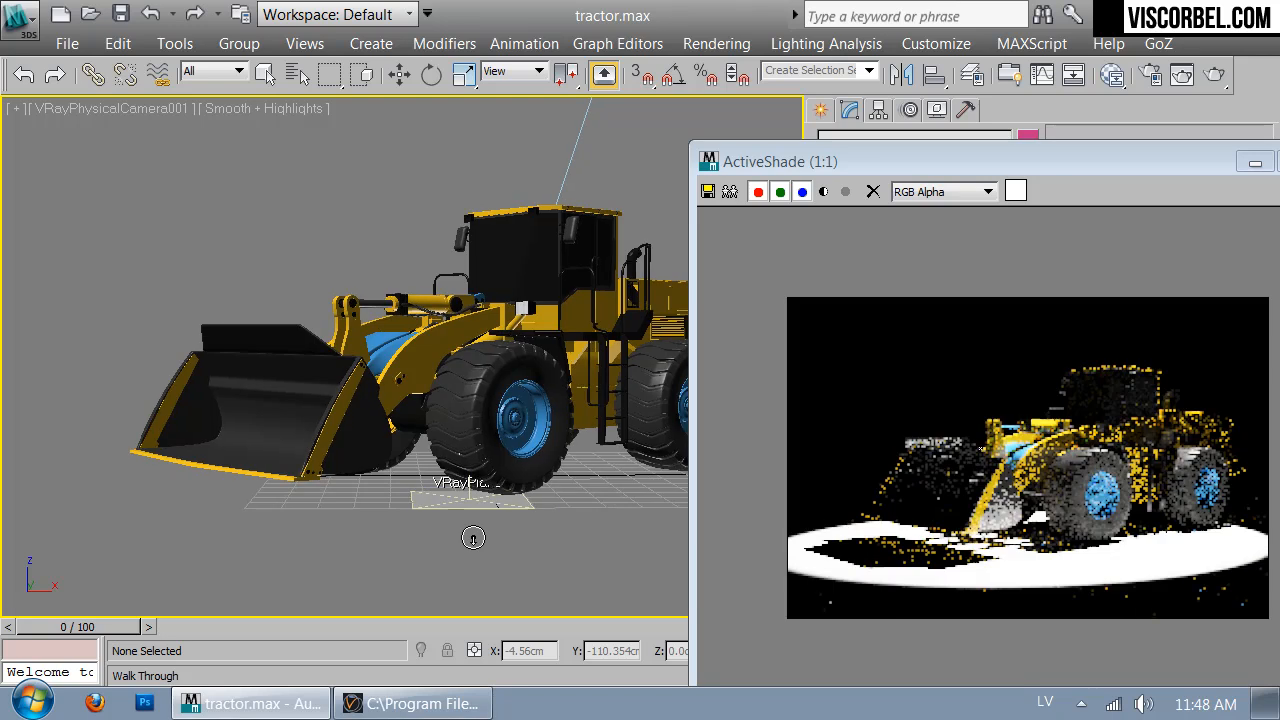
key("Down")
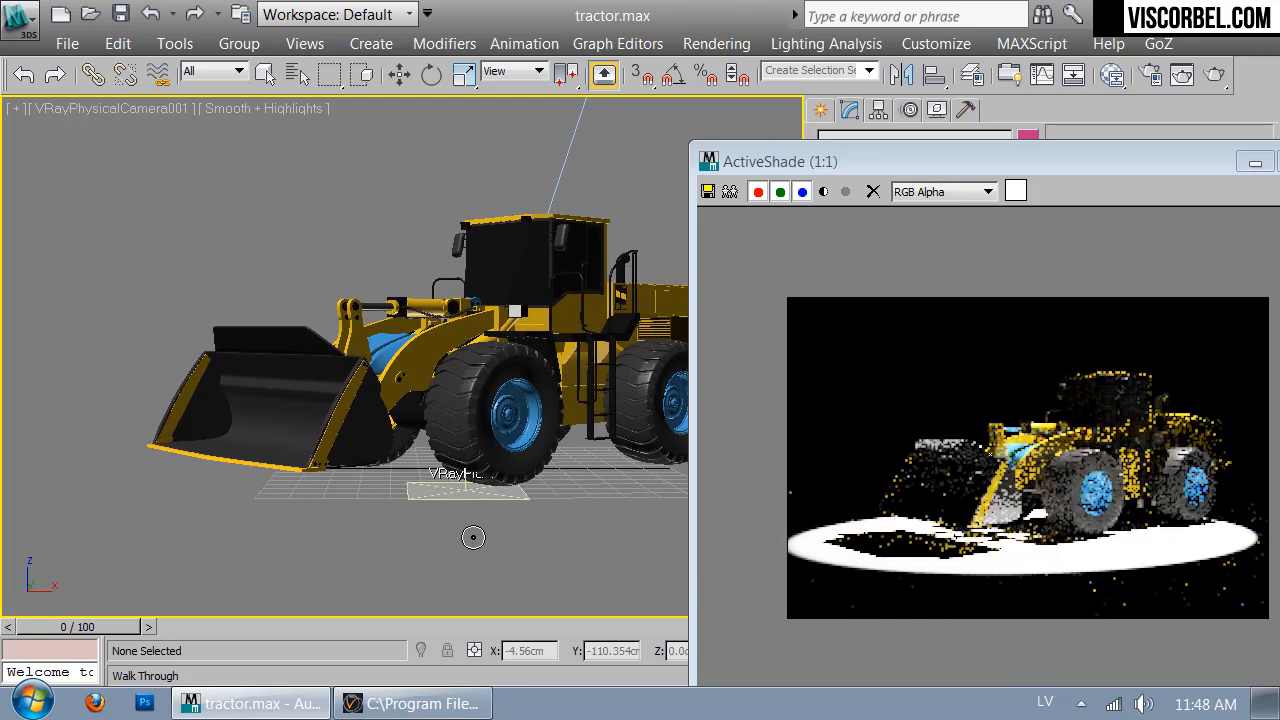
key("Left")
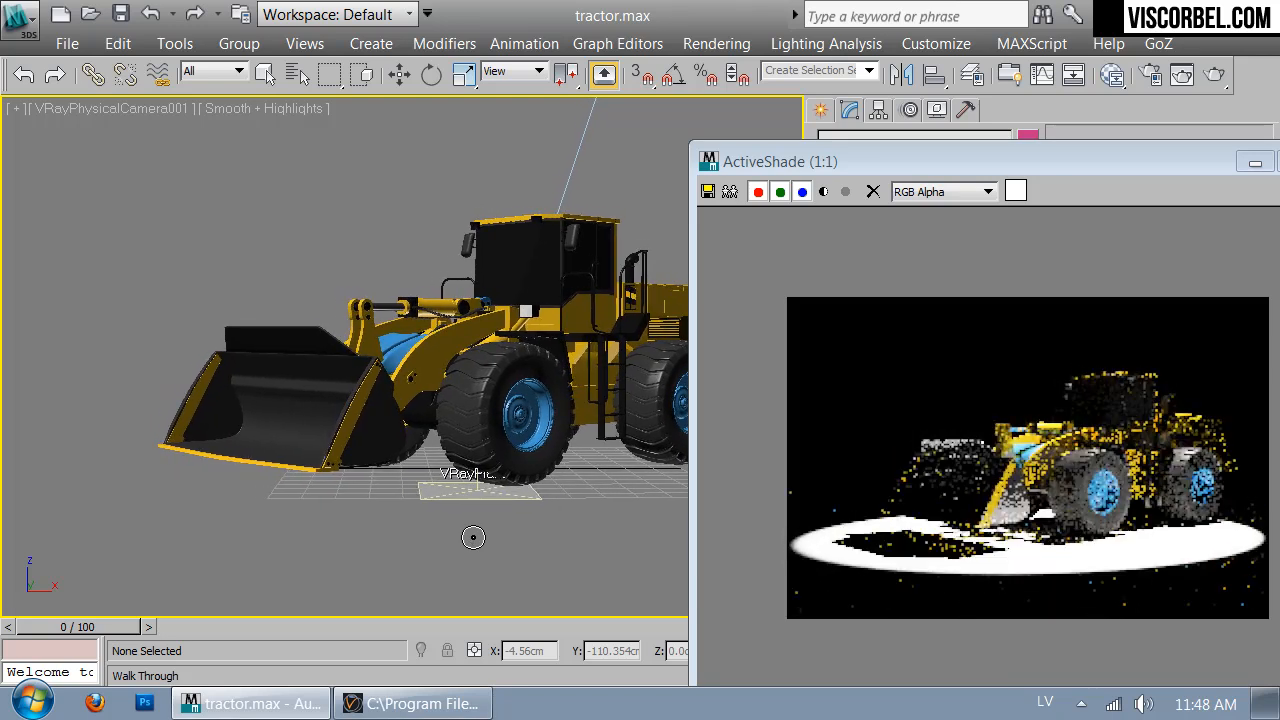
key("Left")
key("Right")
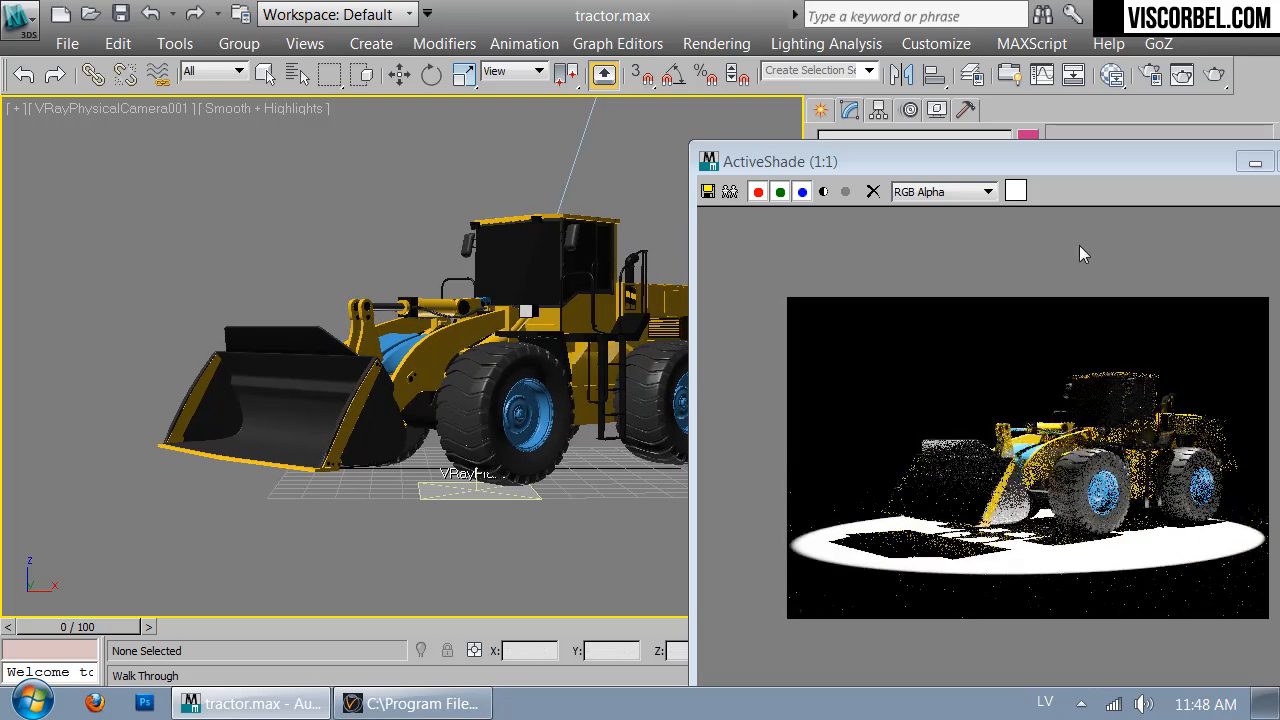
left_click_drag(1060, 151, 521, 130)
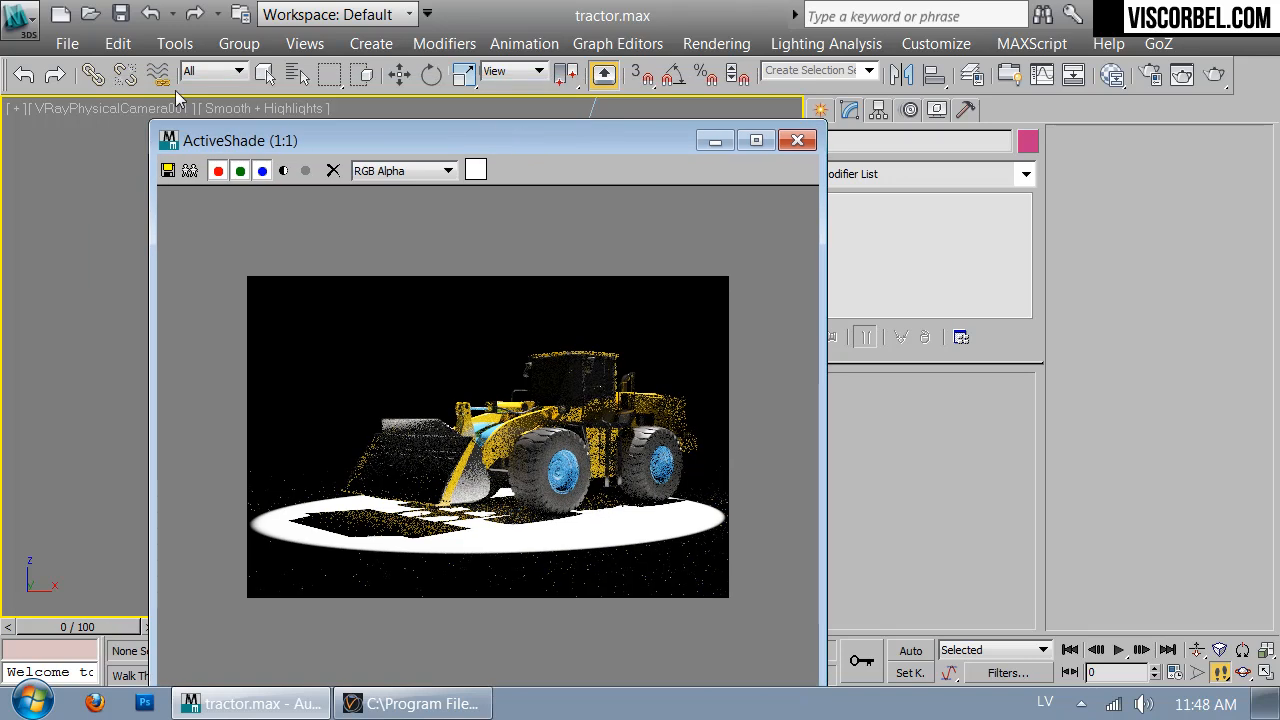
Step Spot001's Falloff/Field down to 44.2 with Hotspot/Beam at 42.2, then select Spot001.Target
left_click(297, 74)
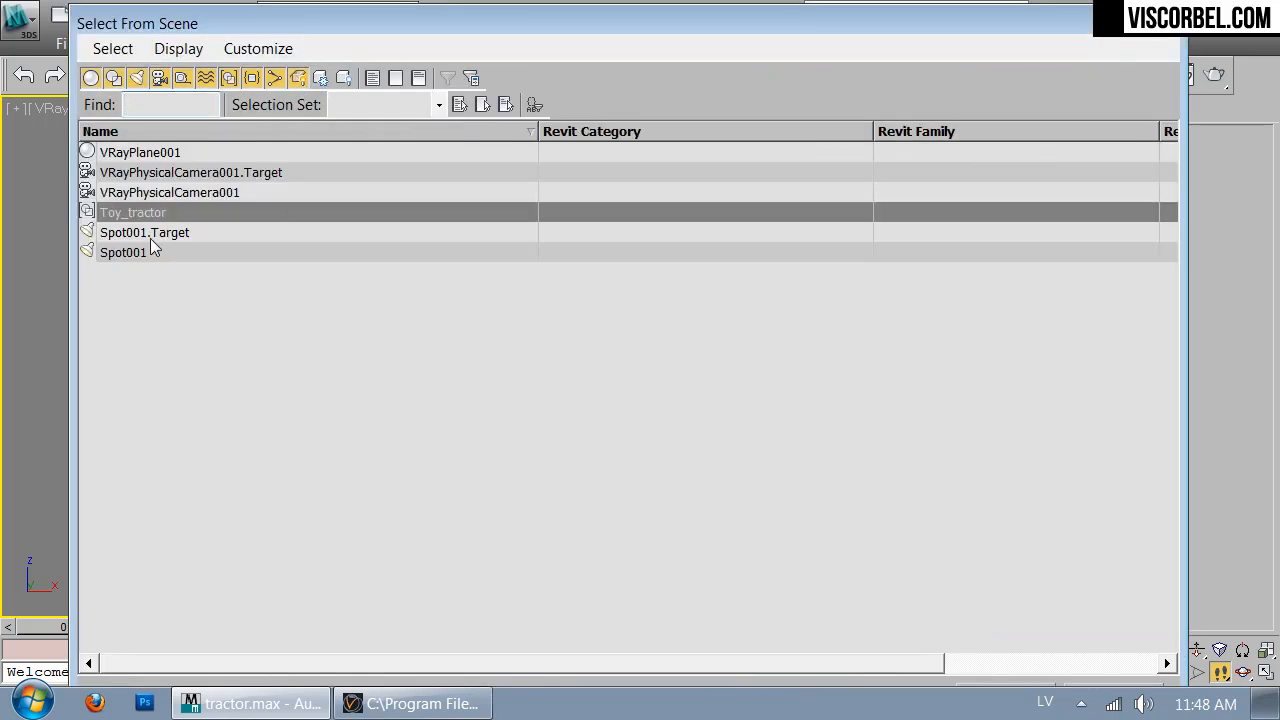
double_click(128, 252)
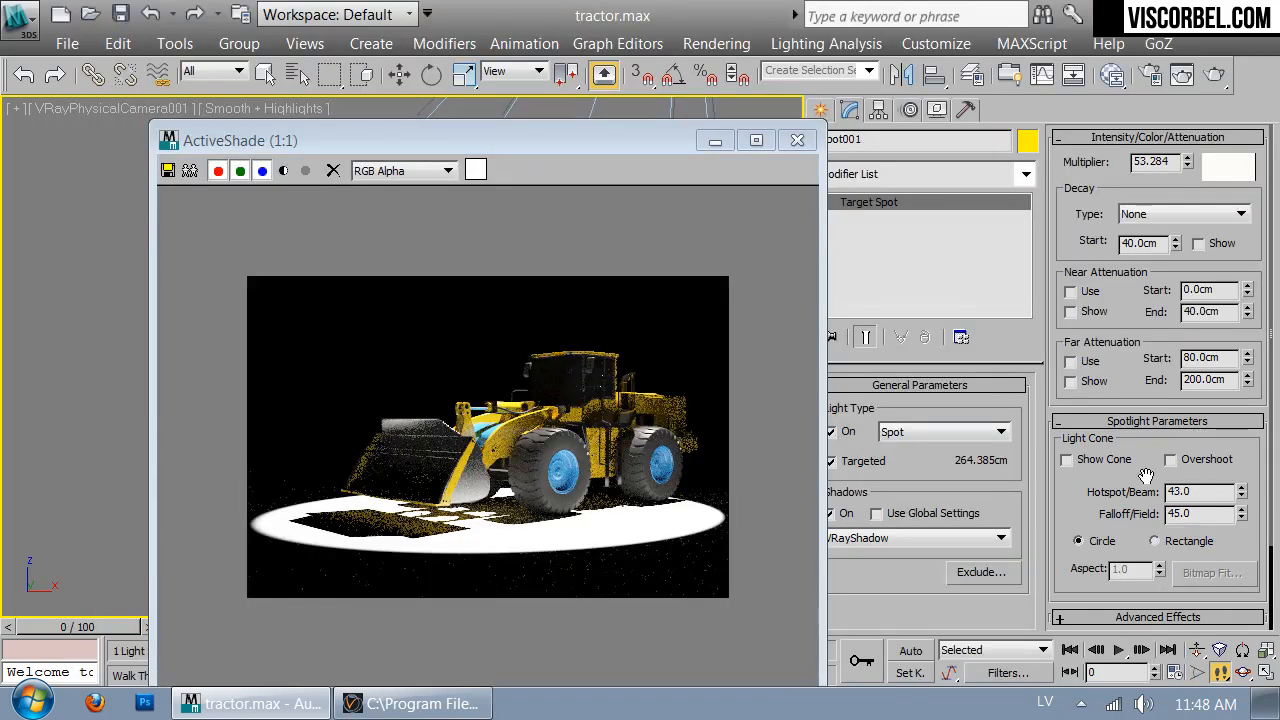
left_click(1242, 518)
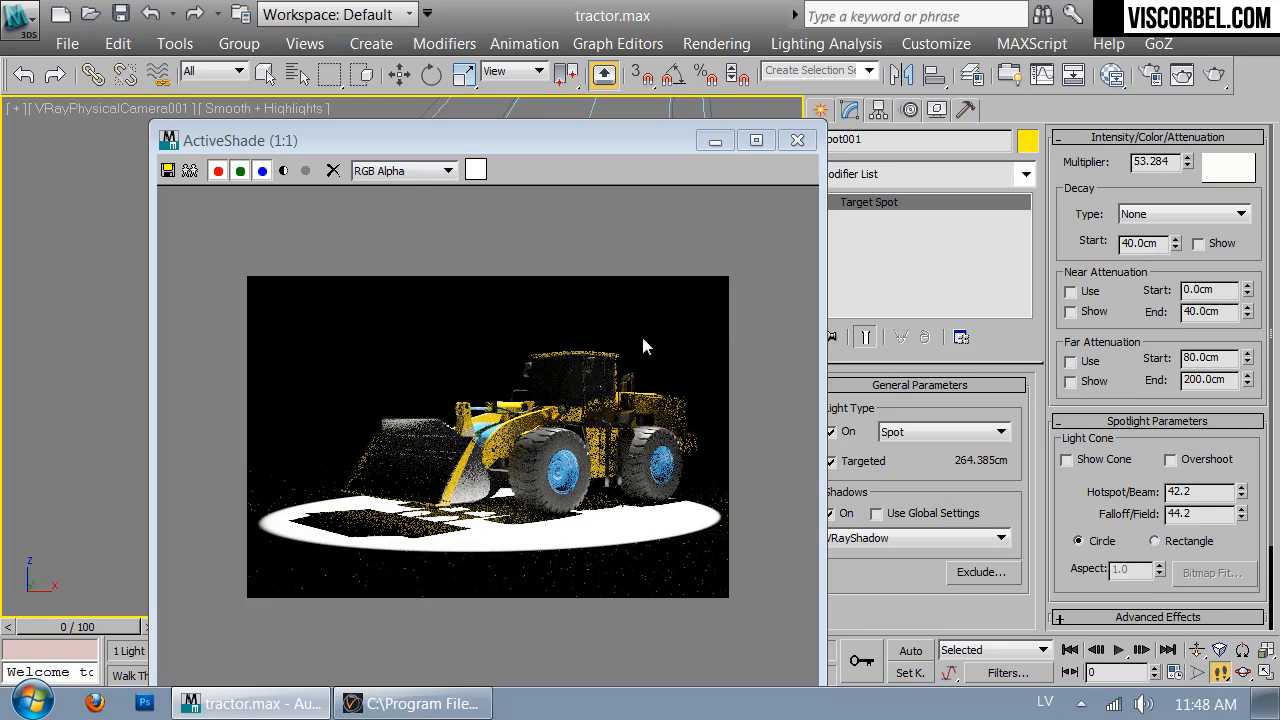
left_click(285, 76)
double_click(118, 237)
left_click_drag(284, 146, 789, 130)
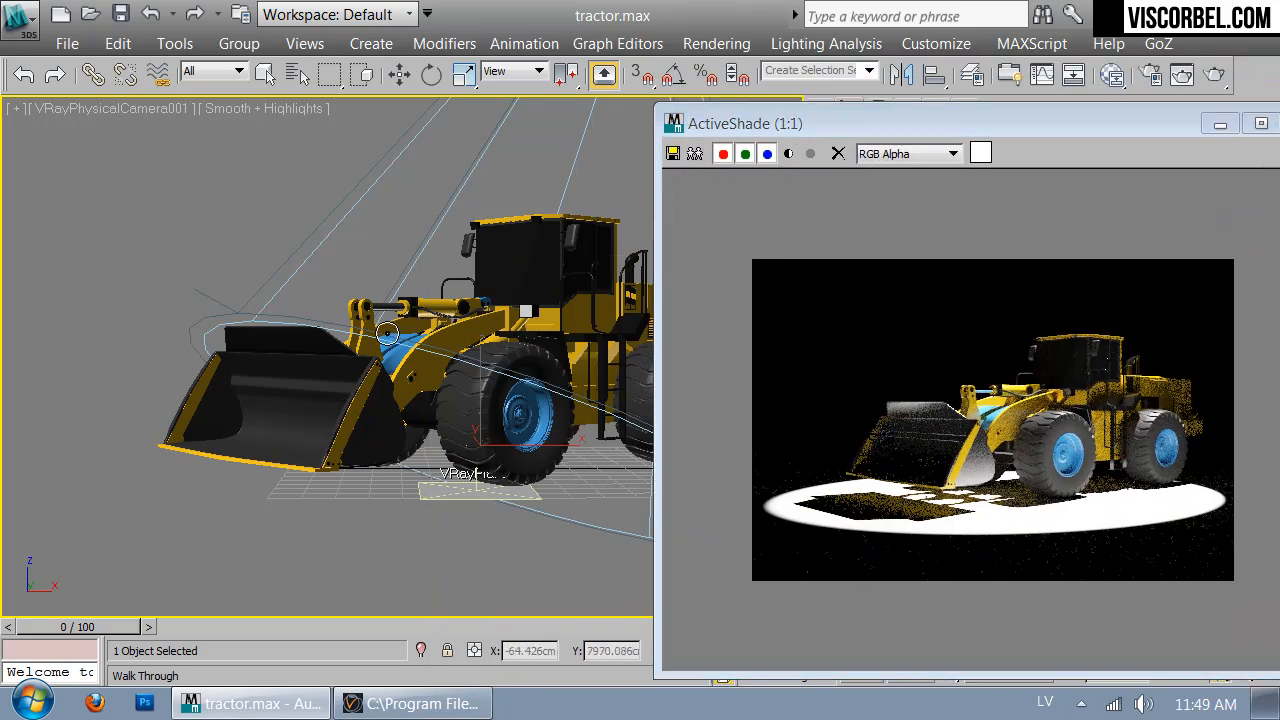
Nudge Spot001.Target slightly up and right in the Top view to re-aim the light pool
key("t")
right_click(410, 340)
left_click(442, 364)
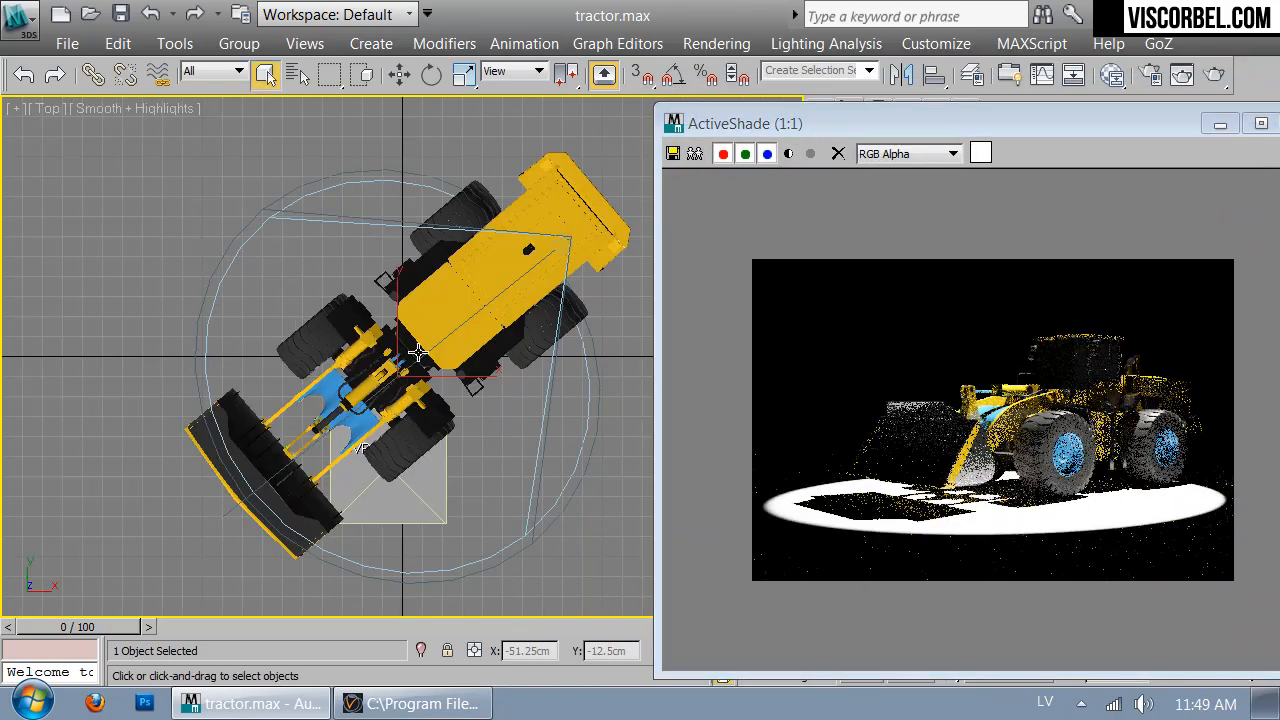
key("x")
key("w")
left_click_drag(424, 346, 435, 337)
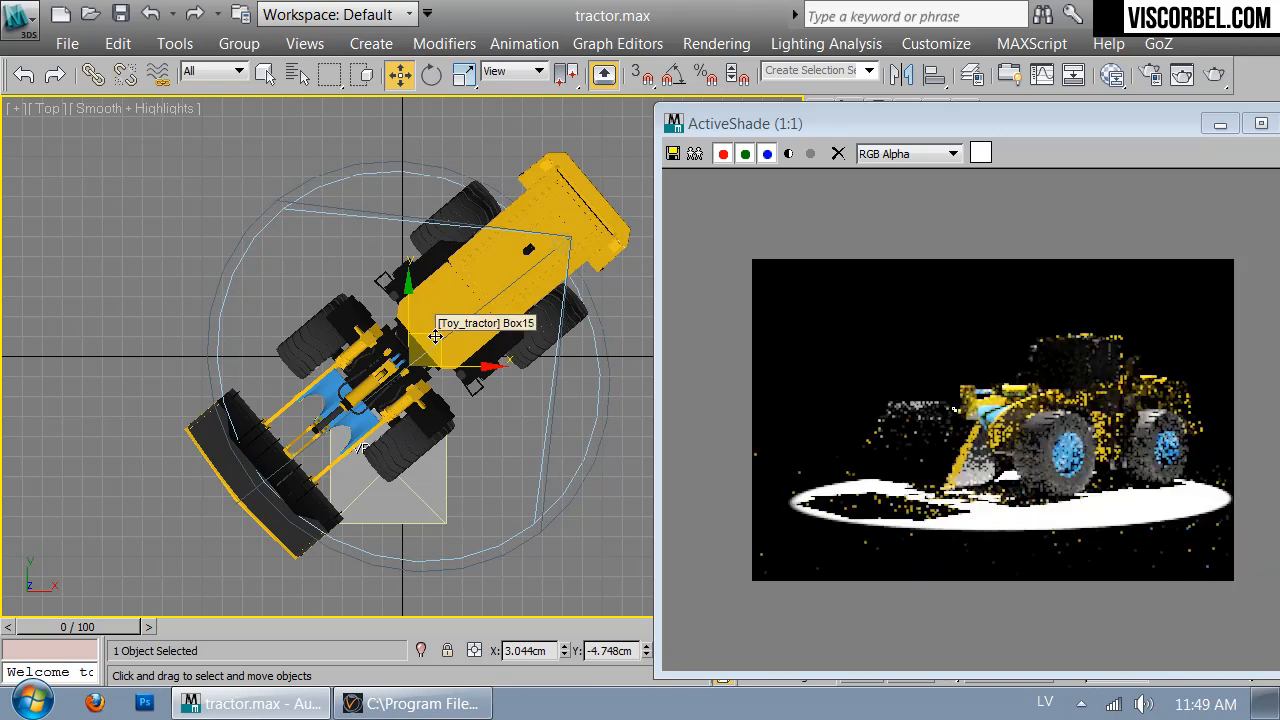
left_click_drag(435, 337, 430, 340)
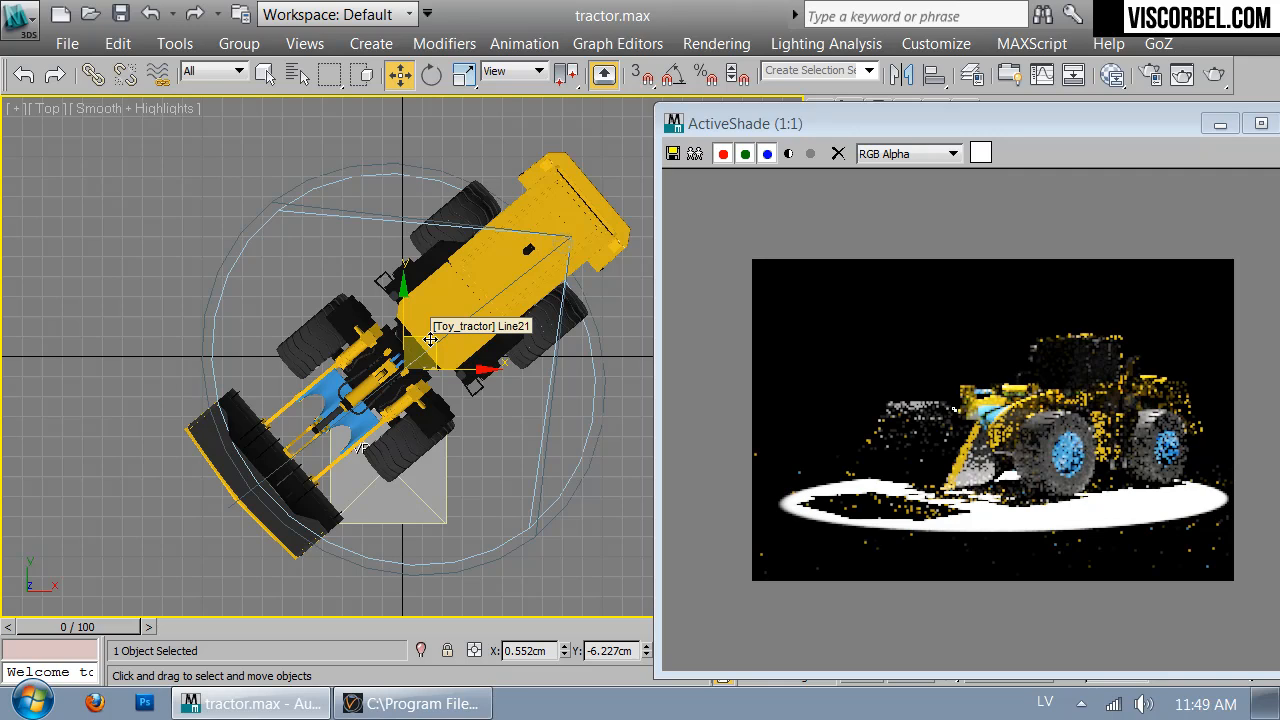
Pan the camera view slightly to adjust the loader's framing
left_click(495, 547)
key("c")
middle_click_drag(456, 430, 477, 423)
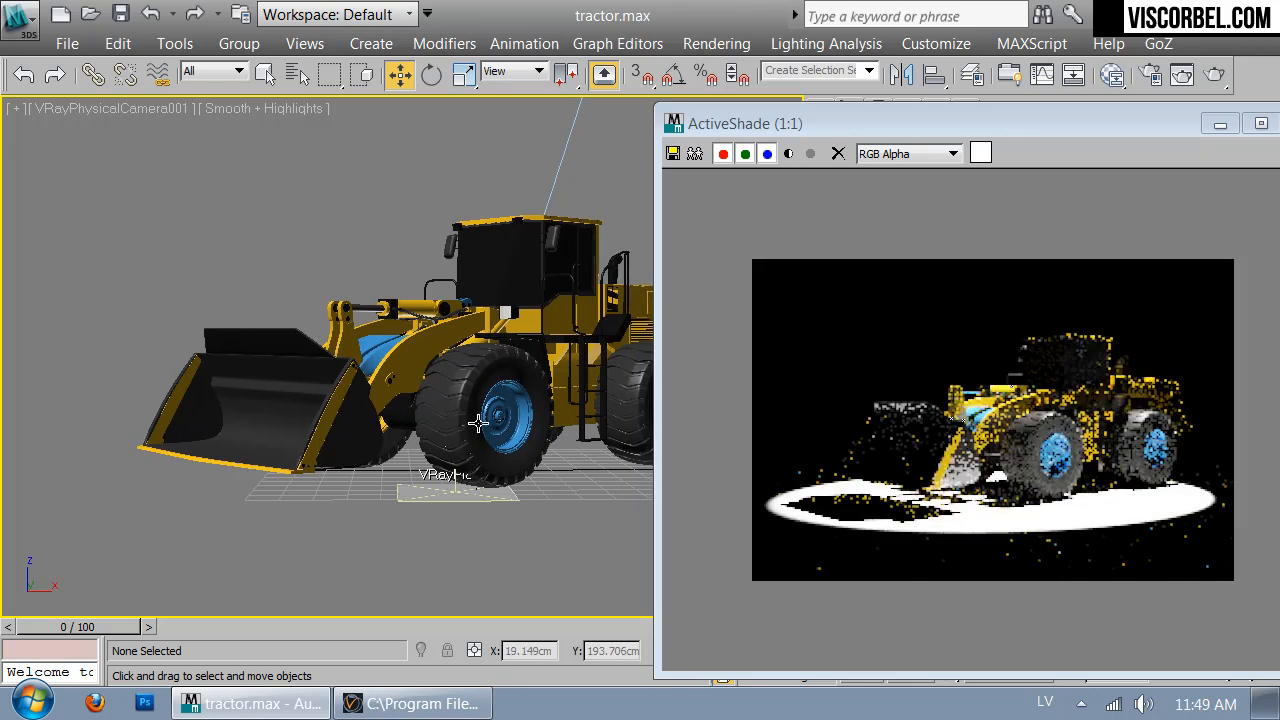
left_click_drag(1050, 123, 680, 143)
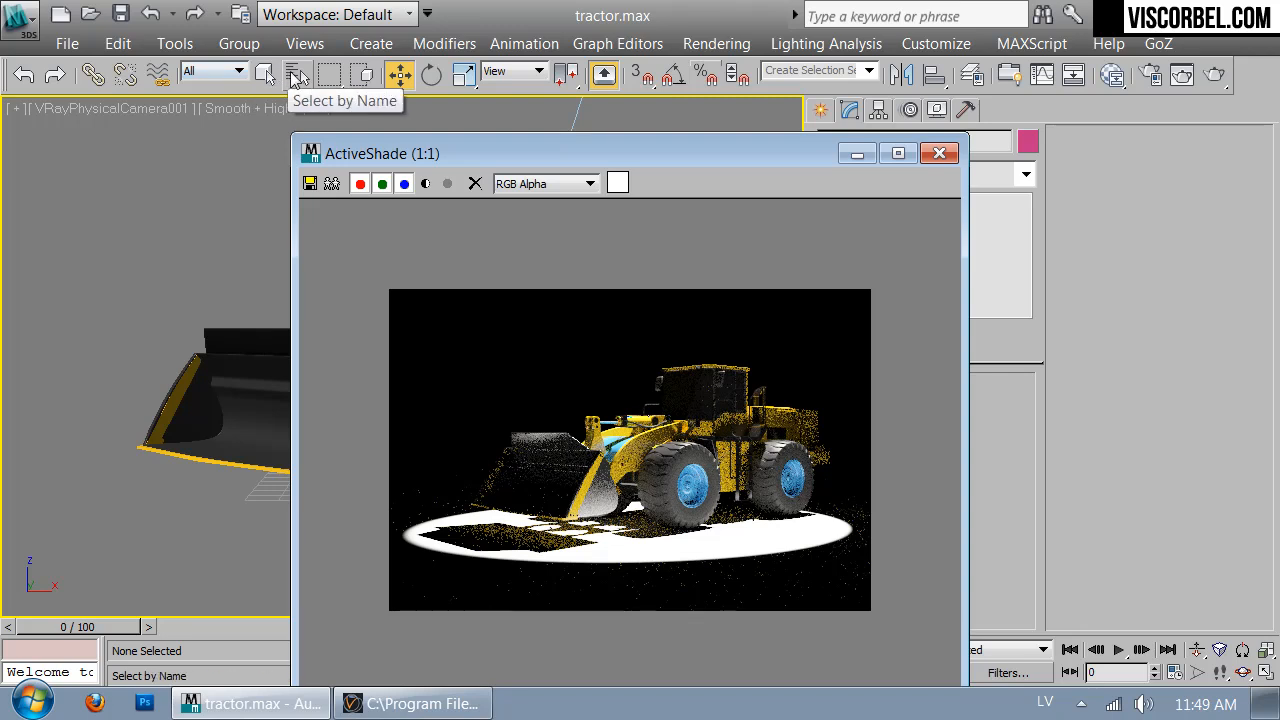
left_click(295, 78)
Set Spot001's Hotspot/Beam to 26.3 and Falloff/Field to 45.0
double_click(131, 252)
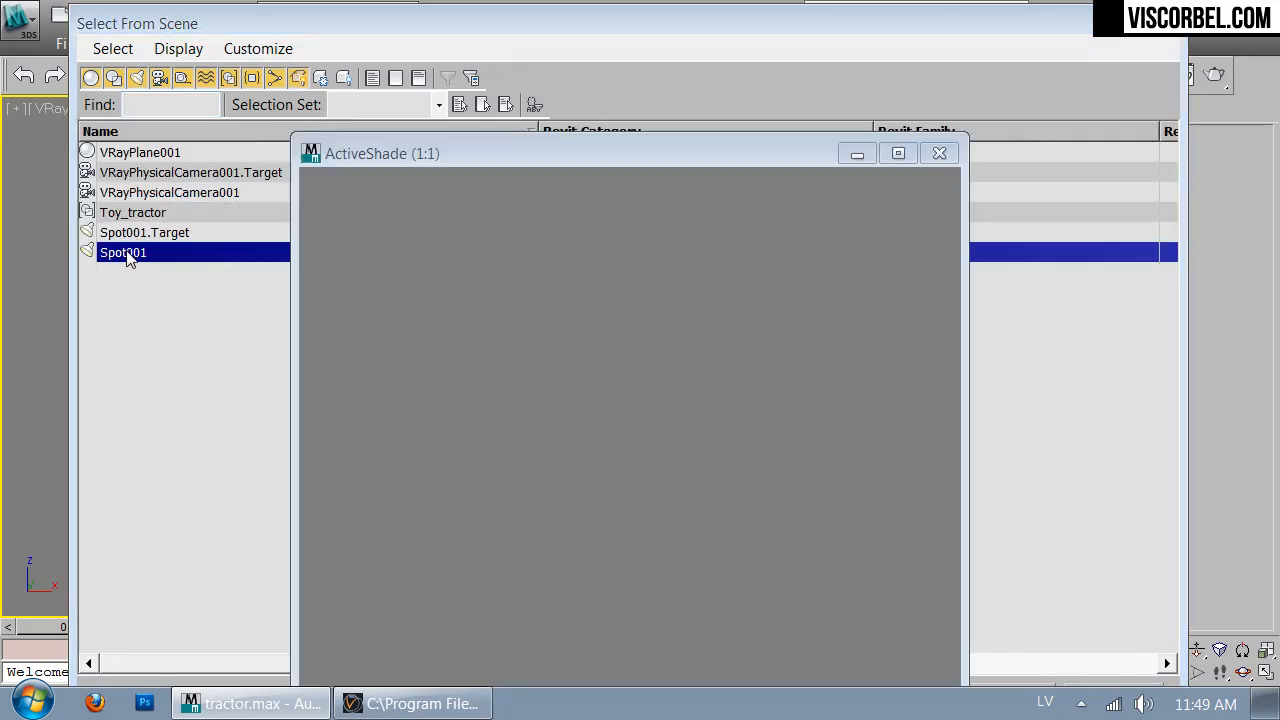
left_click_drag(676, 155, 492, 91)
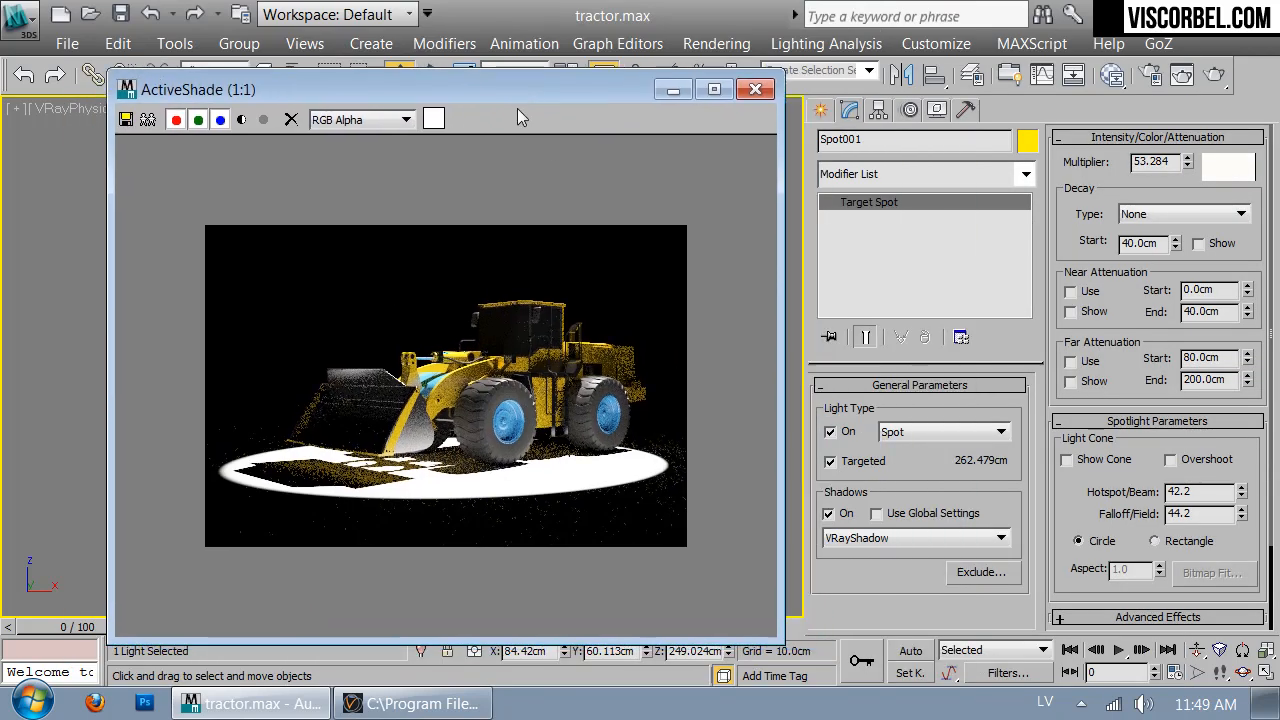
right_click(624, 475)
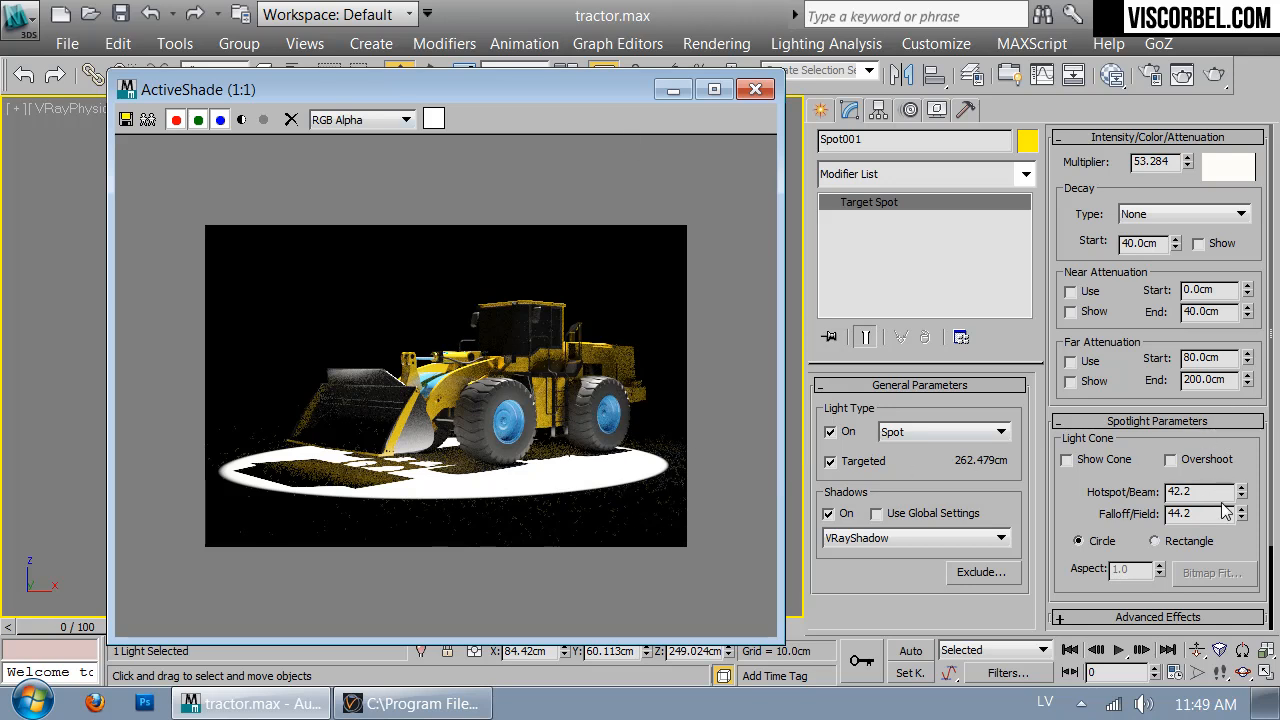
left_click_drag(1241, 491, 1250, 652)
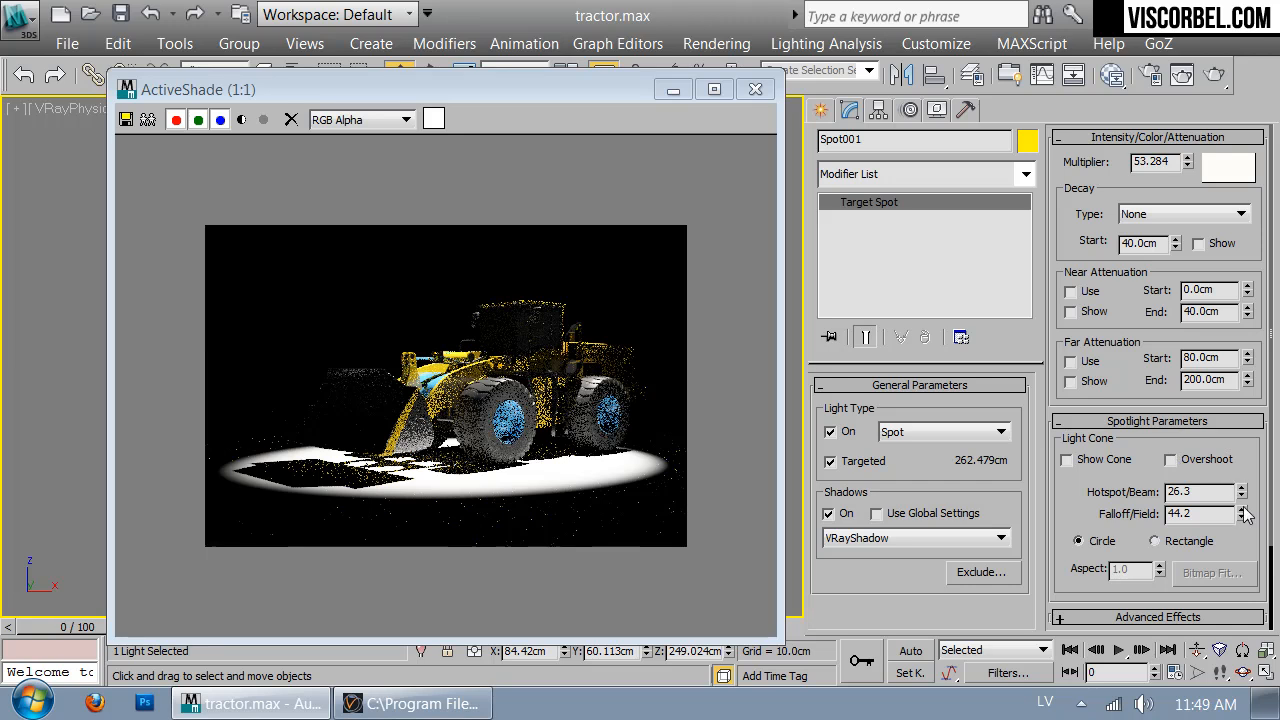
mouse_move(1243, 515)
left_mouse_down()
mouse_move(1238, 491)
mouse_move(1236, 504)
left_mouse_up()
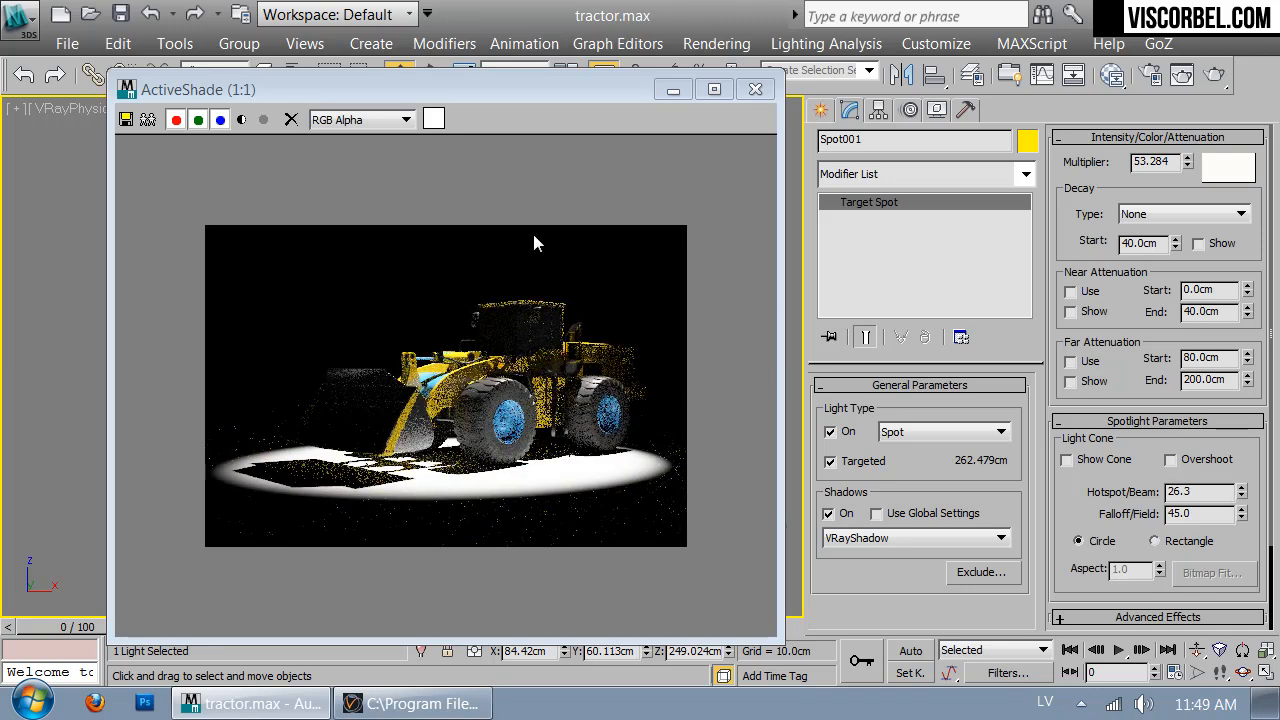
scroll(1150, 290, "down", 2)
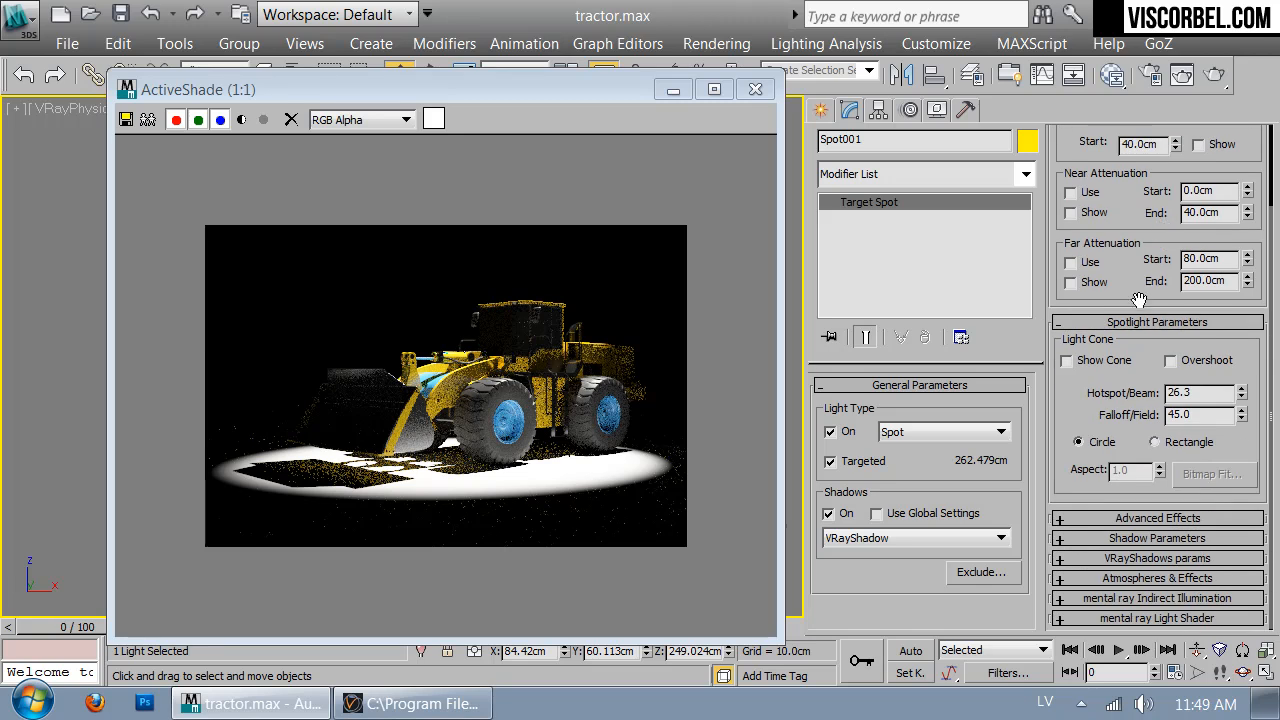
Enable a 10 cm Sphere area shadow in Spot001's VRayShadows with Subdivs 16
left_click(1105, 559)
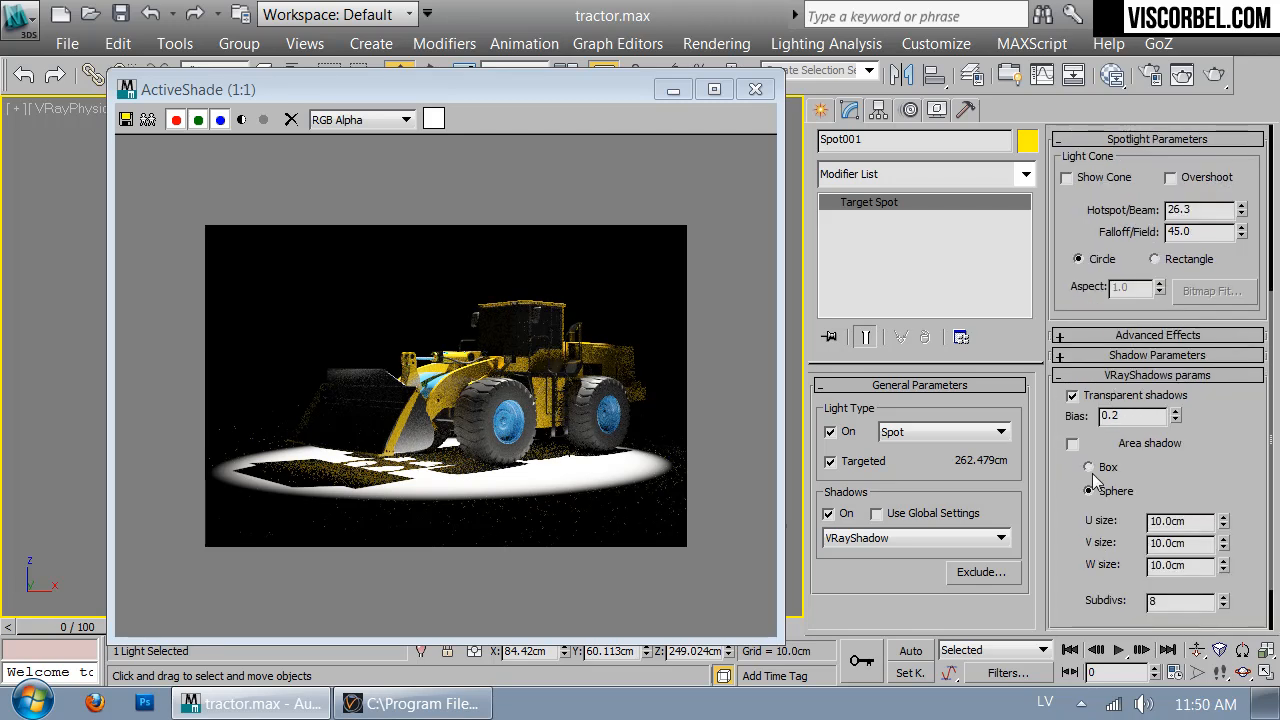
left_click(1073, 445)
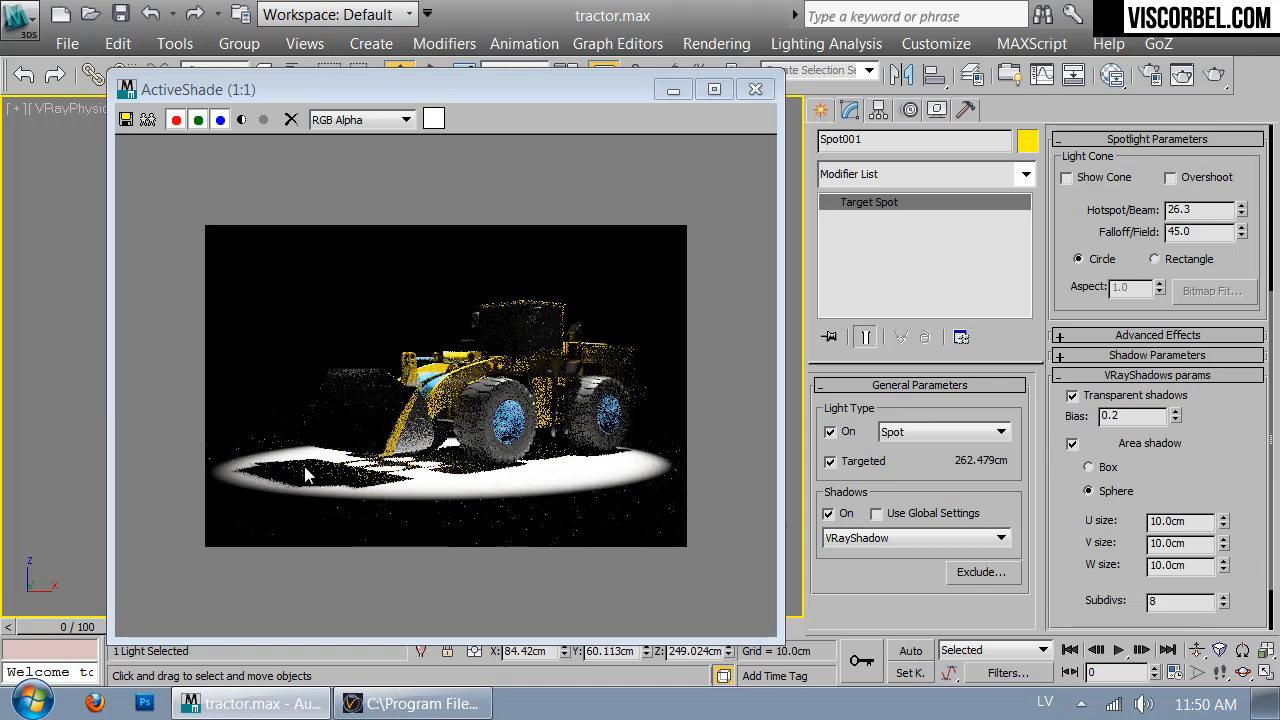
scroll(1184, 542, "down", 2)
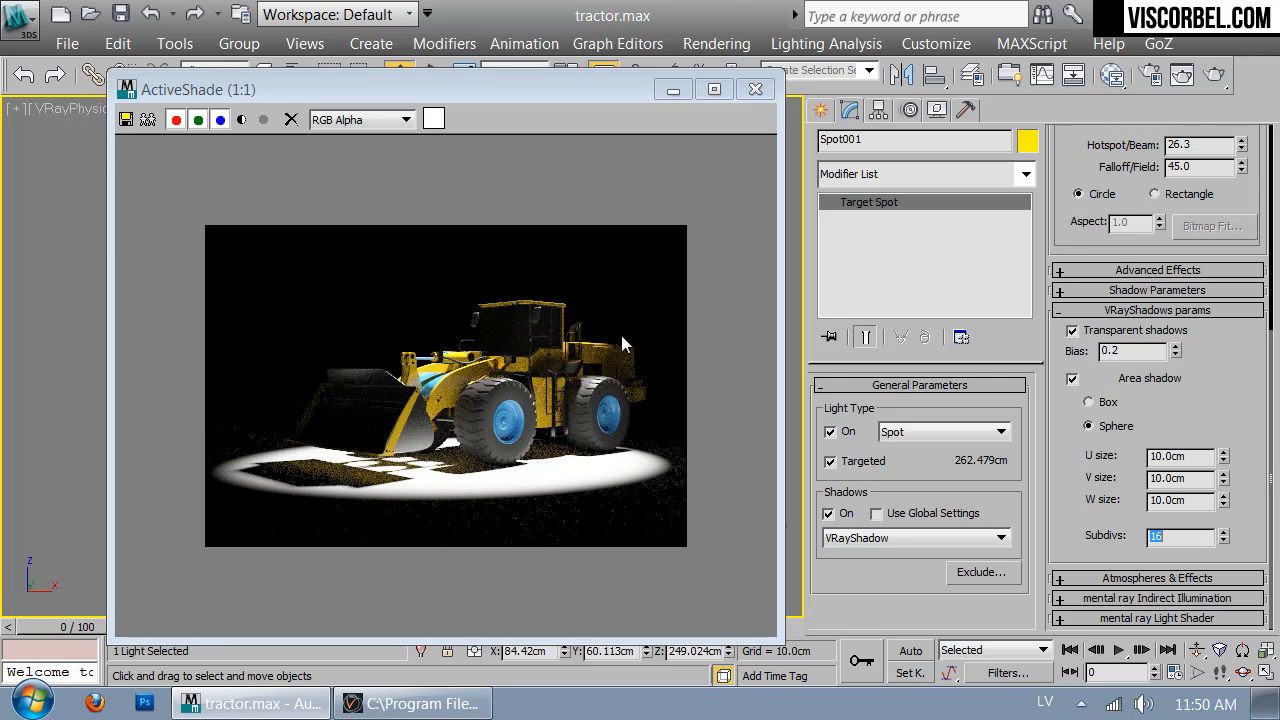
Draw a Plane-type VRayLight beside the loader in the Front view
left_click_drag(597, 89, 1104, 461)
left_click(821, 110)
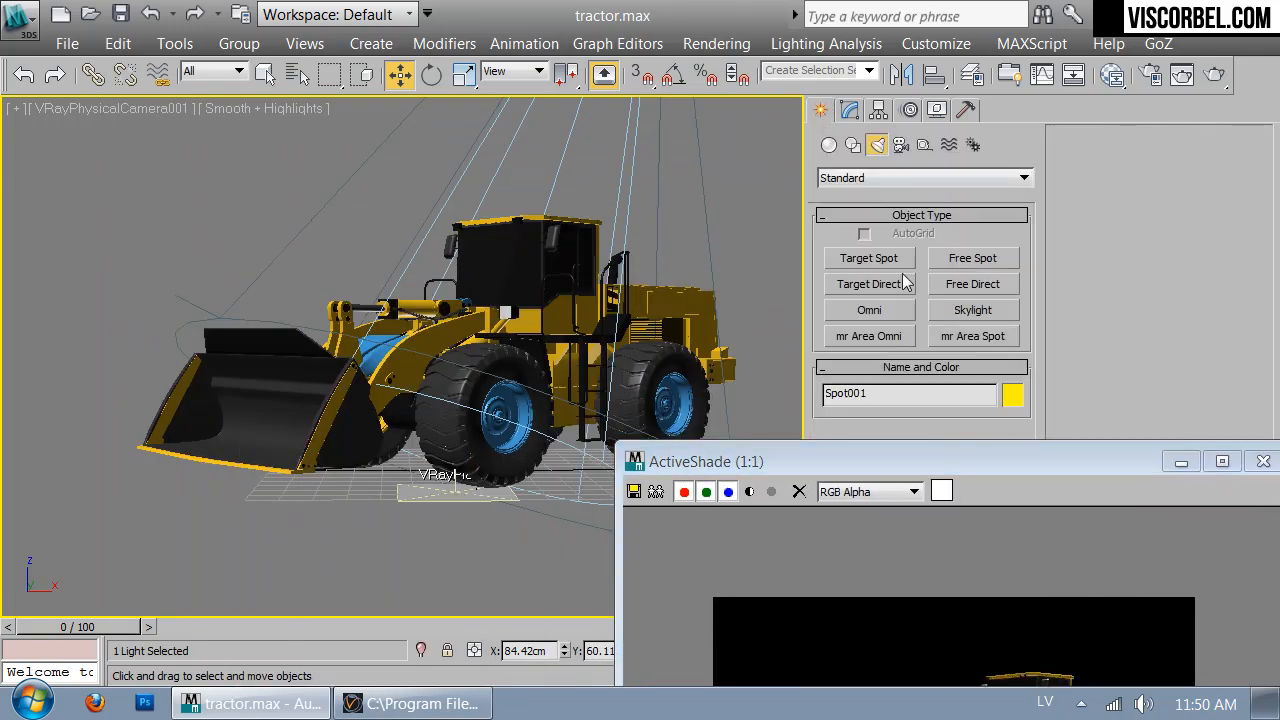
left_click(852, 177)
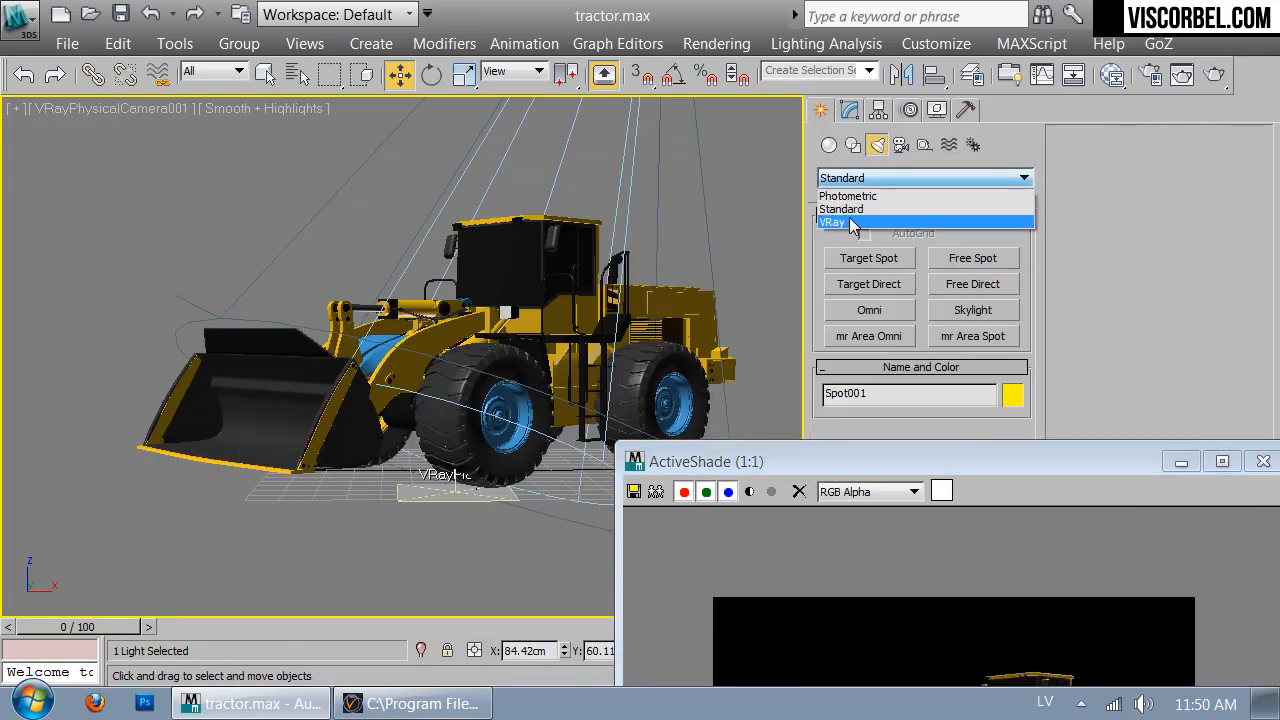
left_click(858, 221)
left_click(870, 258)
key("f")
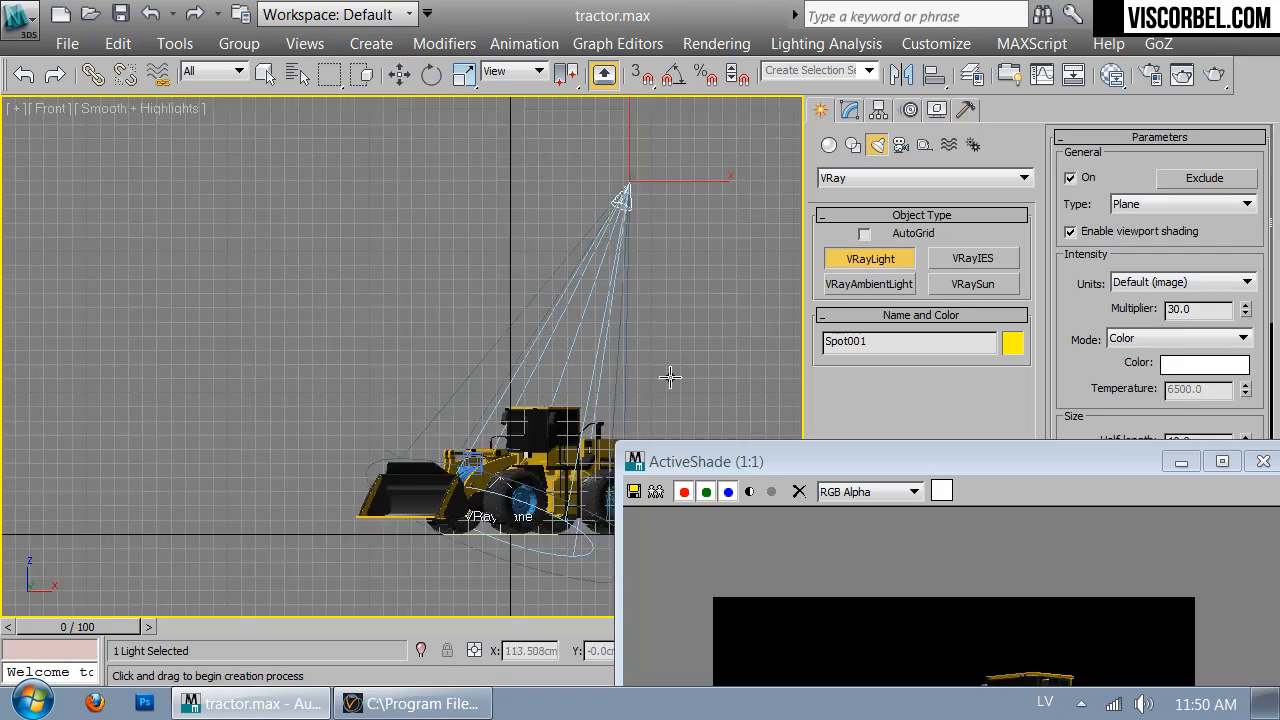
scroll(416, 217, "up", 3)
left_click_drag(500, 294, 457, 337)
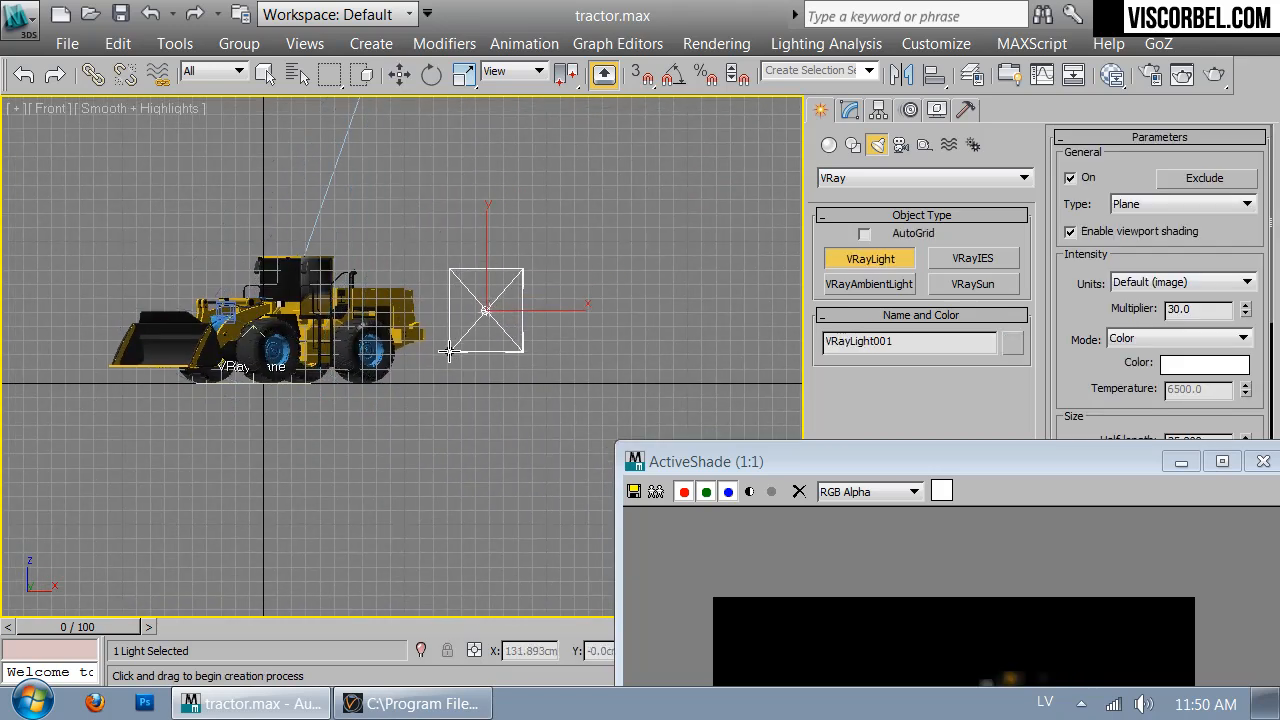
Turn the plane light about 60° toward the loader and position it in the Top view
key("t")
right_click(723, 337)
key("e")
left_click_drag(773, 317, 692, 229)
key("w")
left_click_drag(728, 343, 758, 277)
left_click_drag(958, 456, 433, 121)
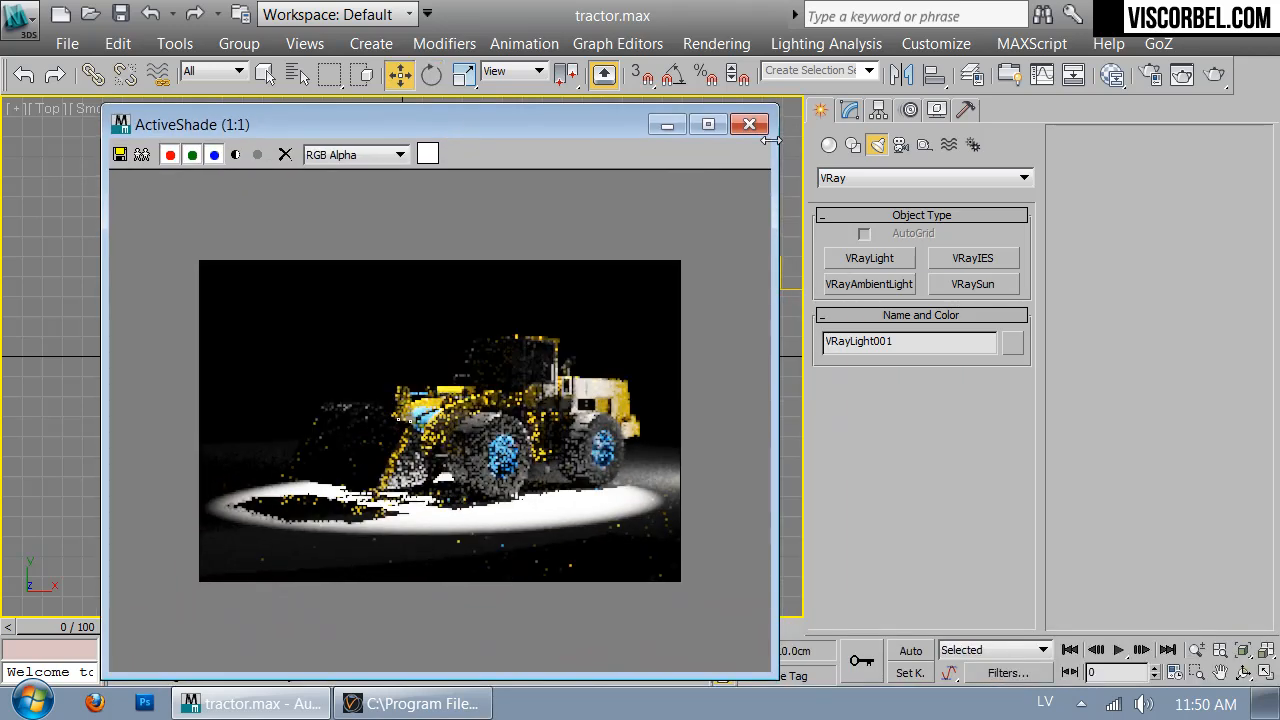
left_click_drag(551, 128, 359, 53)
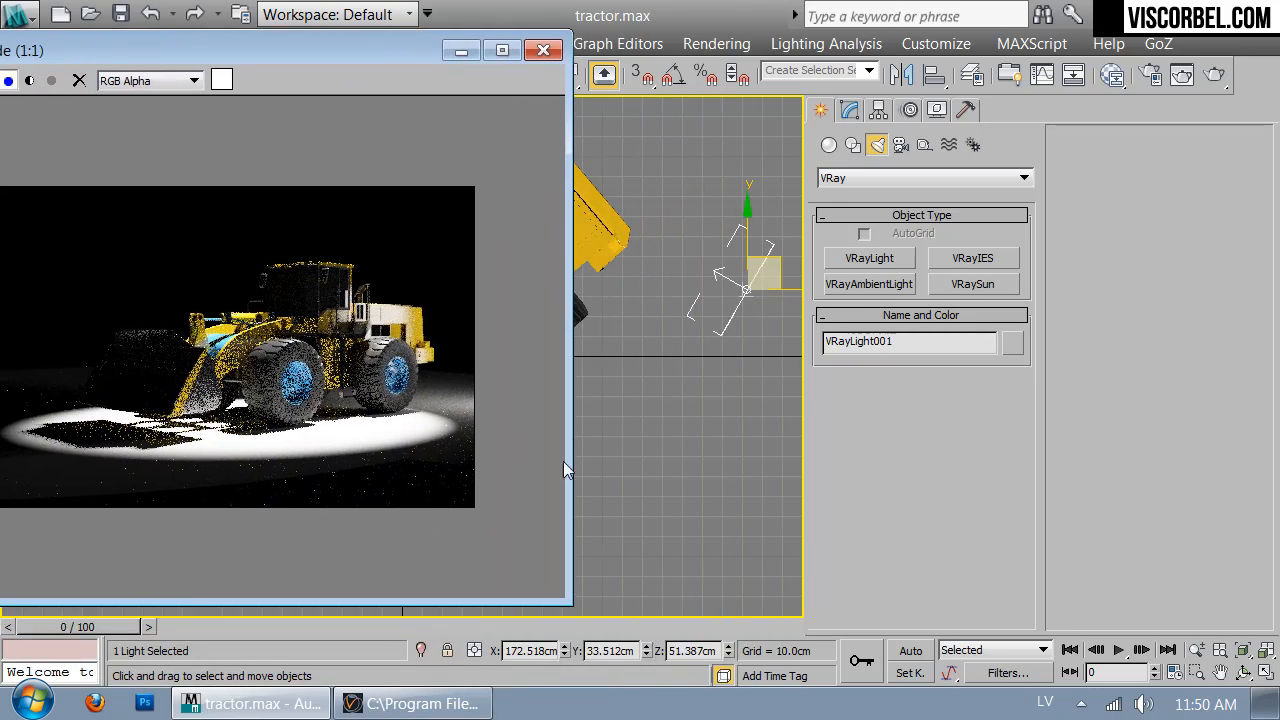
left_click_drag(561, 597, 414, 489)
left_click_drag(778, 266, 808, 297)
middle_click_drag(649, 240, 603, 332)
scroll(603, 332, "down", 2)
Make VRayLight001 invisible in renders via its Options
left_click(851, 111)
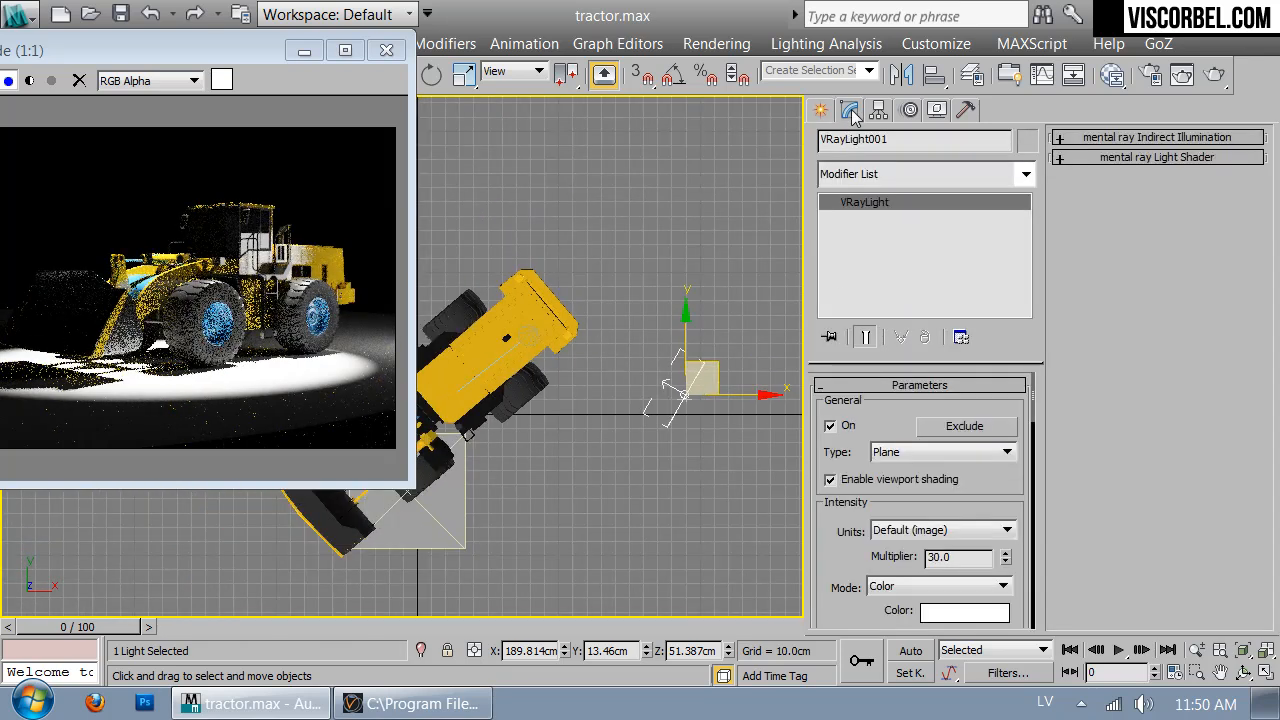
scroll(860, 540, "down", 5)
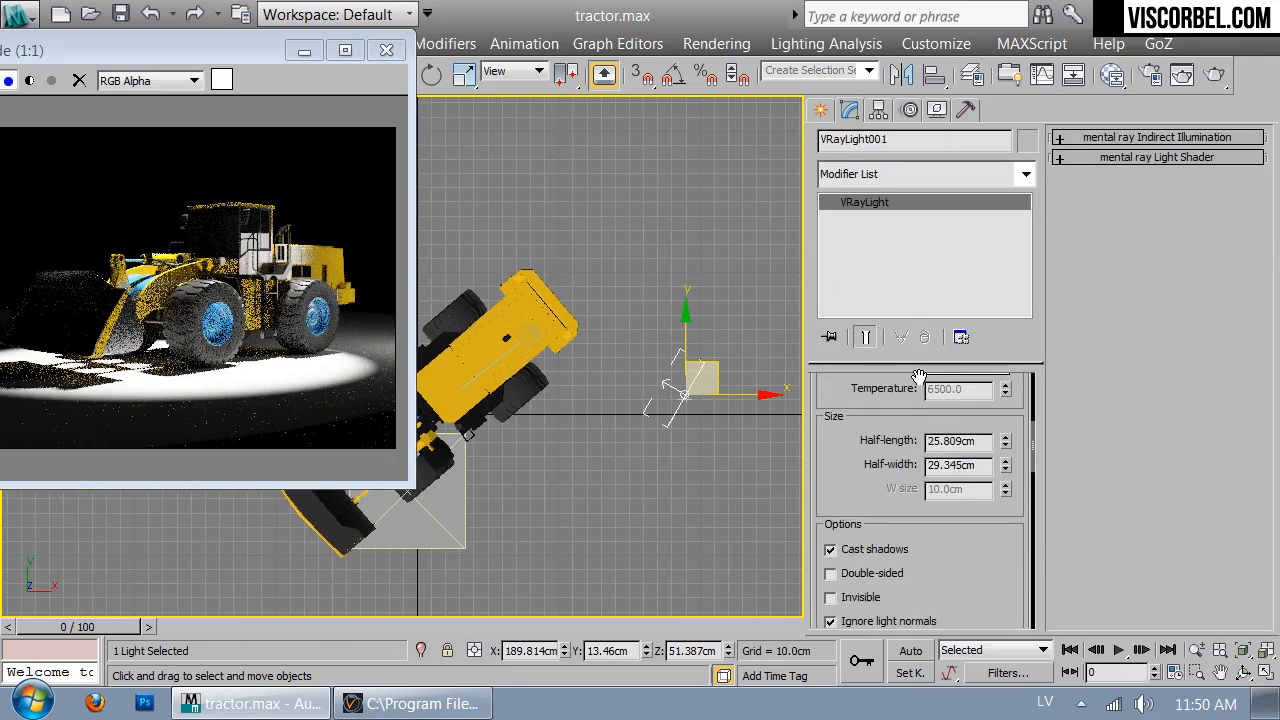
scroll(872, 525, "down", 5)
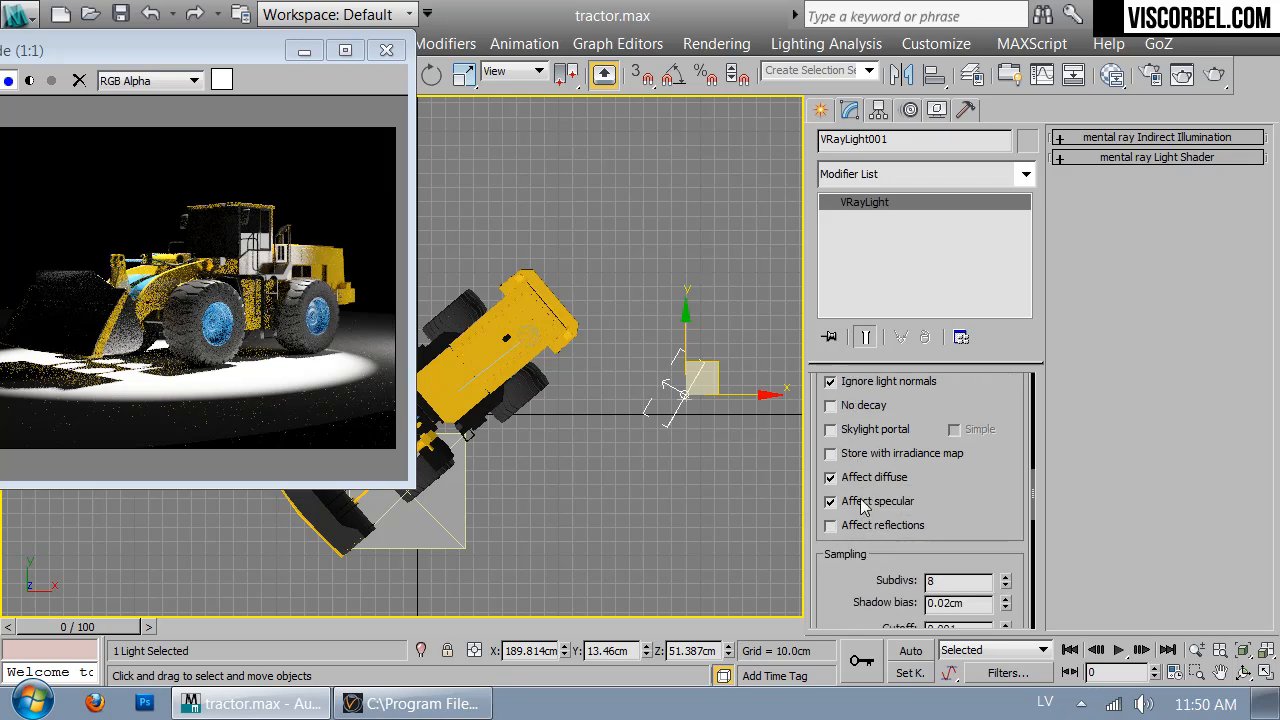
scroll(902, 517, "up", 5)
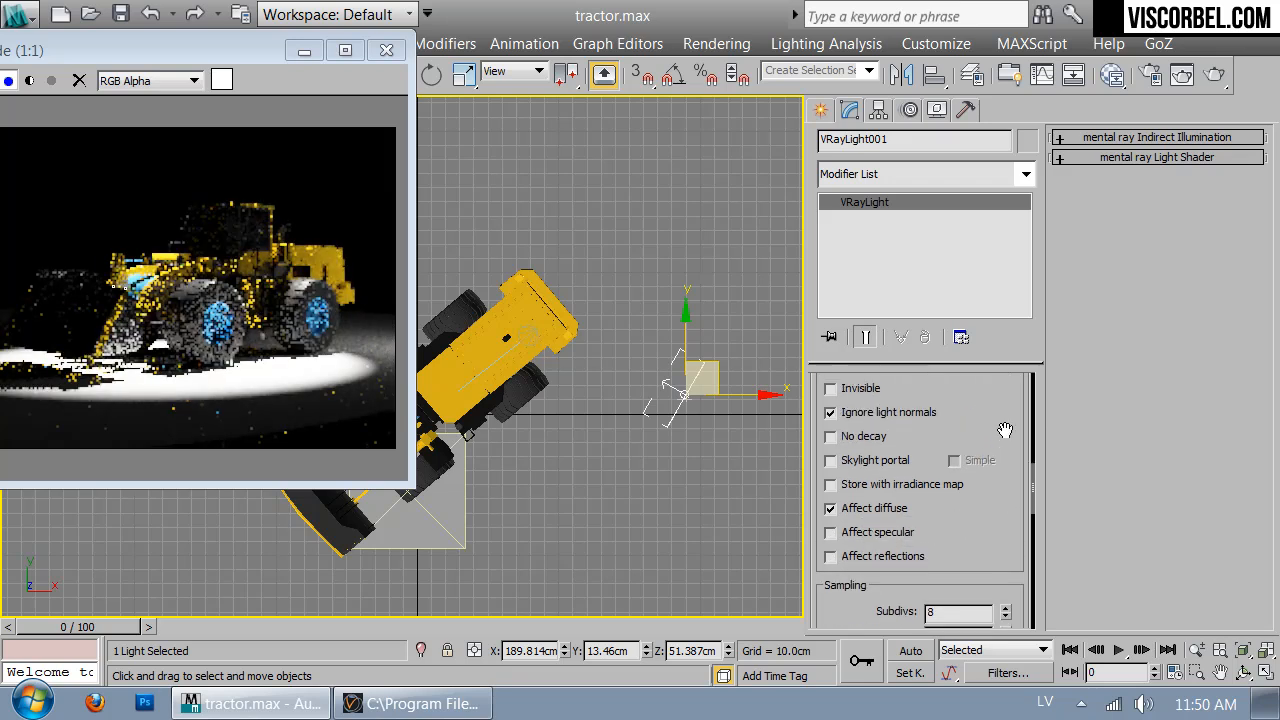
scroll(902, 517, "up", 1)
left_click(864, 540)
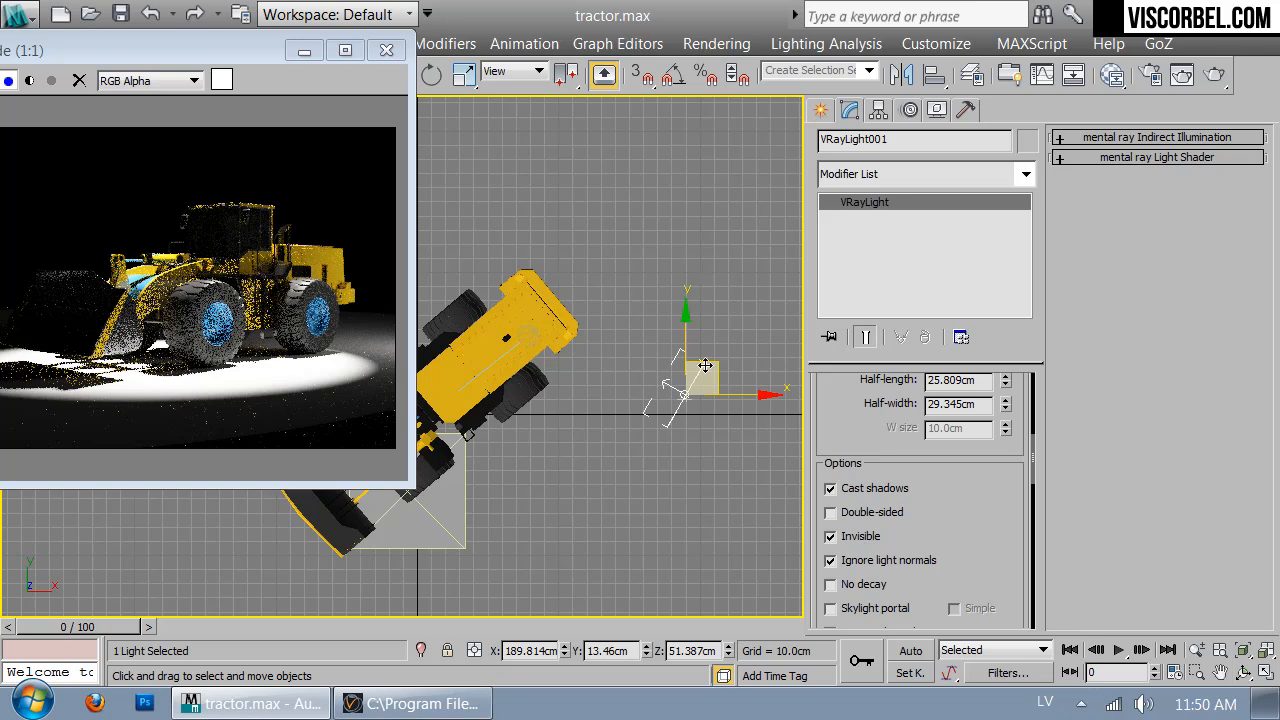
Move the plane light up and left nearer the loader and tilt it to 90°
left_click_drag(717, 368, 667, 320)
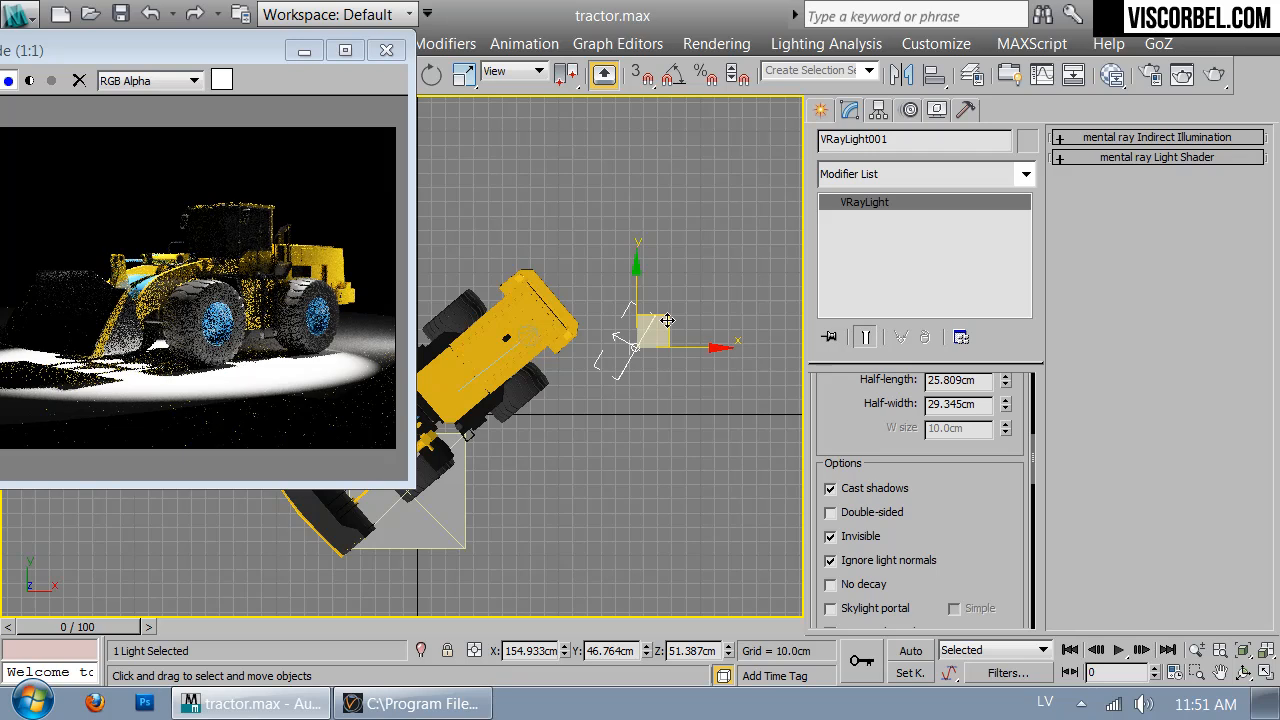
left_click_drag(837, 411, 908, 589)
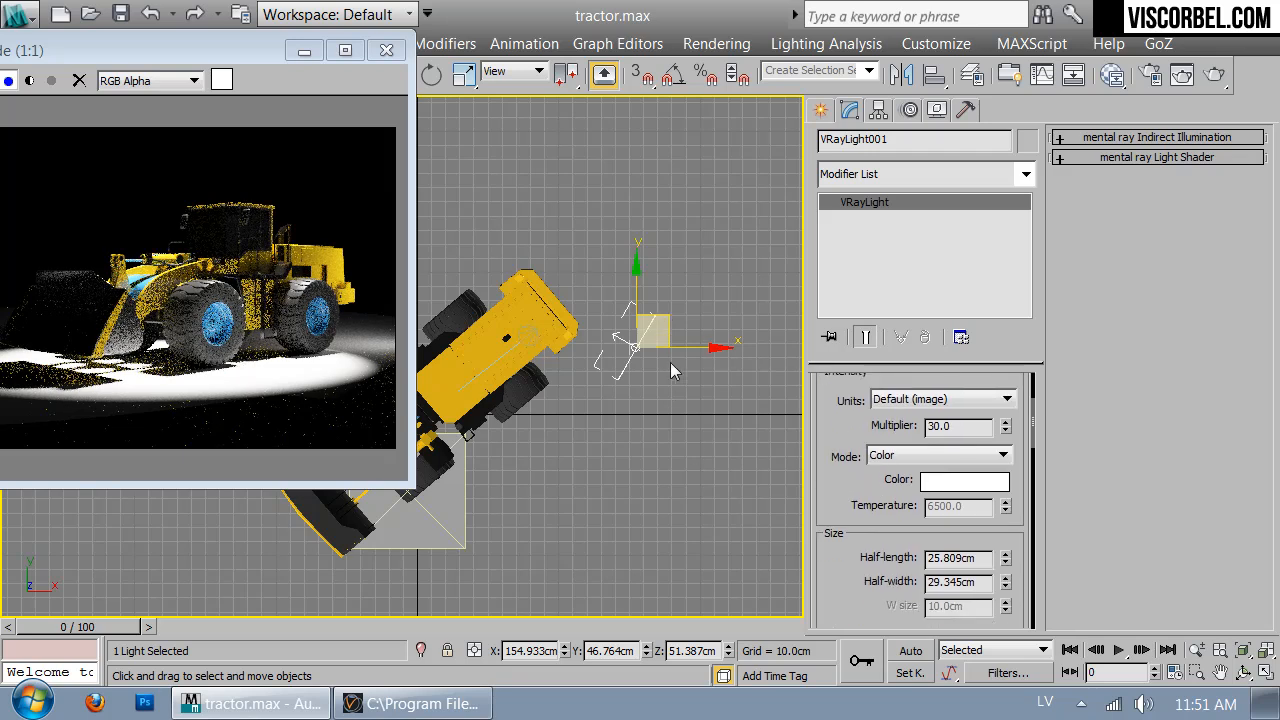
key("e")
left_click_drag(693, 301, 693, 301)
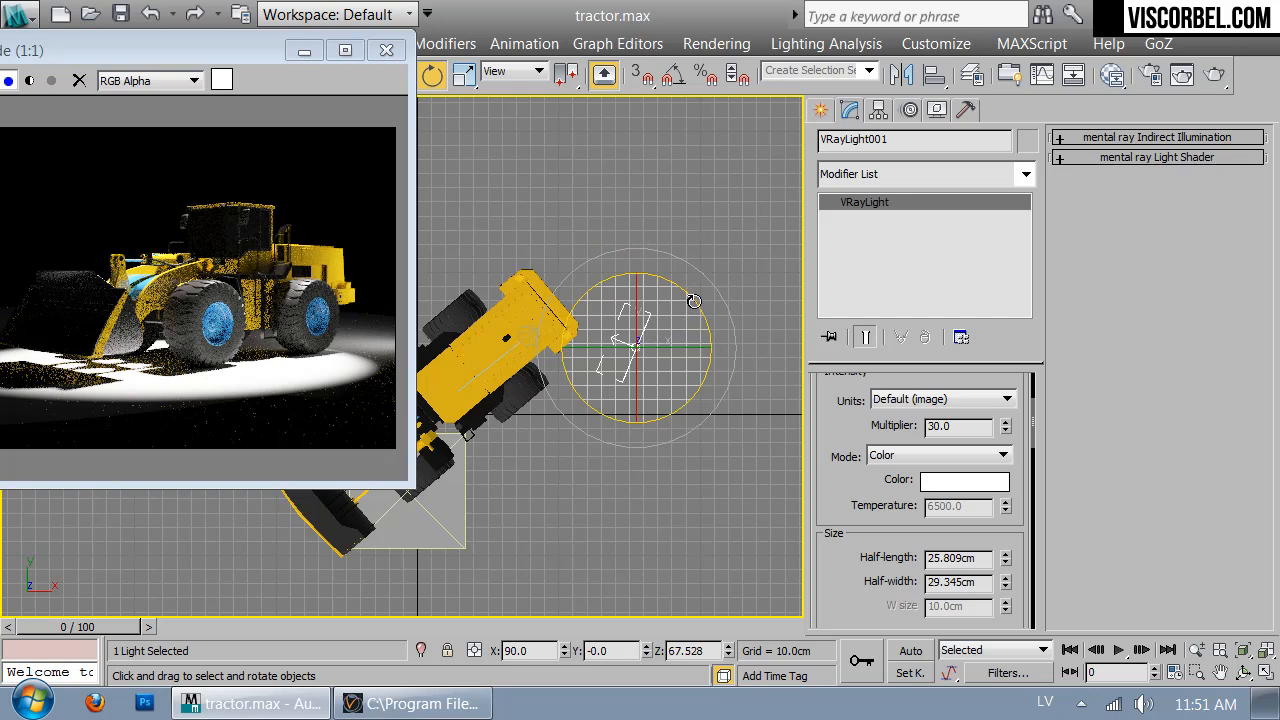
scroll(868, 476, "up", 3)
scroll(870, 555, "up", 1)
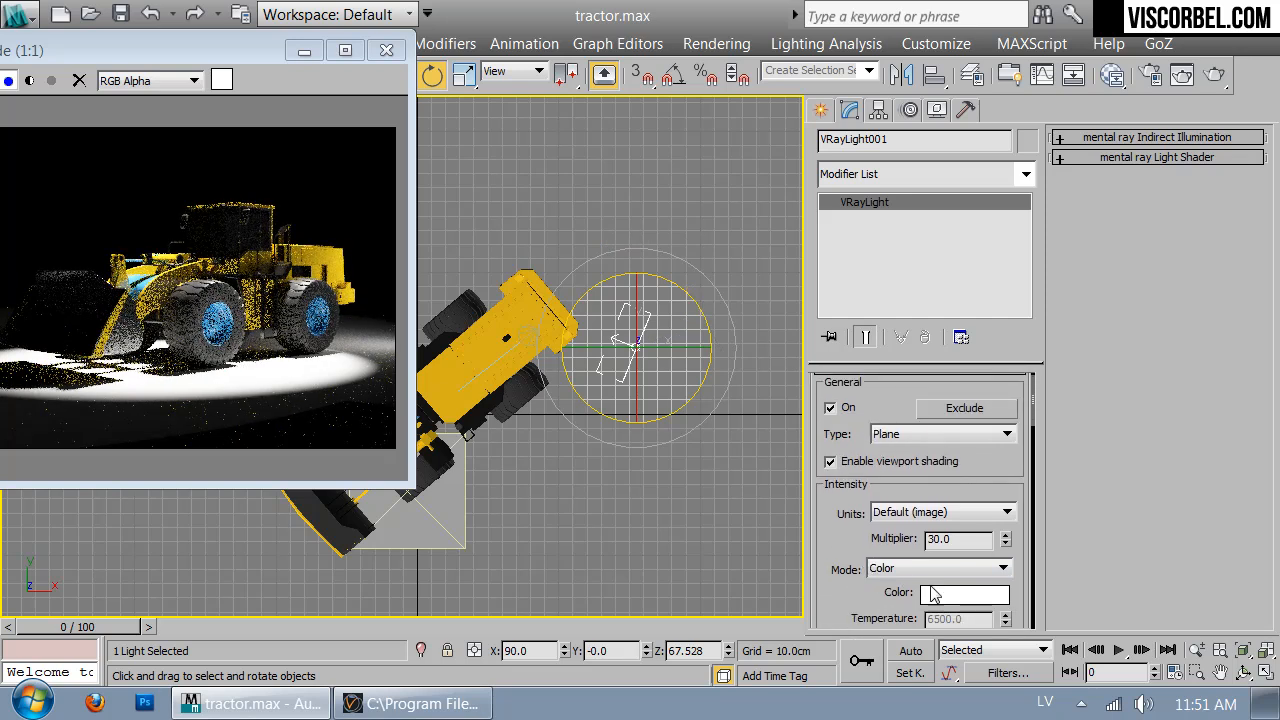
left_click(947, 597)
Set the light colour to warm orange: Hue 21, Saturation 211 (255,148,44)
left_click(728, 212)
left_click_drag(730, 236, 857, 241)
left_click(731, 215)
left_click_drag(866, 235, 869, 236)
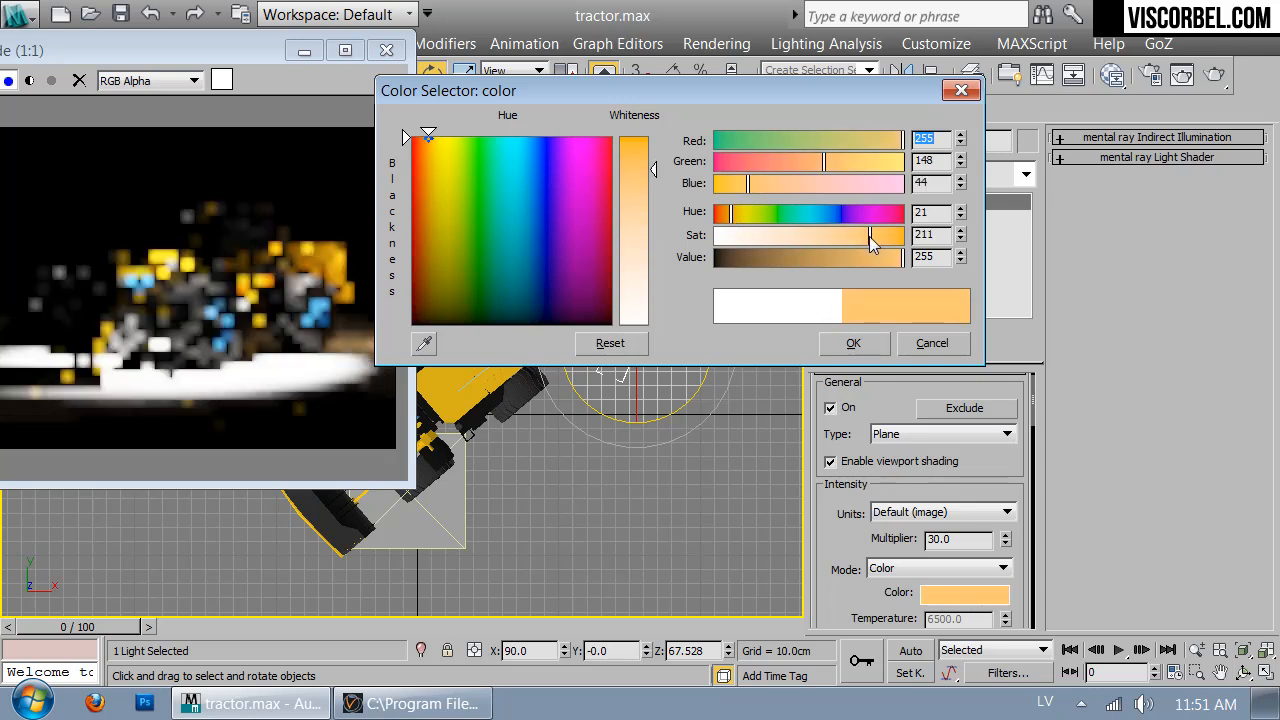
left_click(855, 342)
left_click_drag(256, 58, 281, 99)
Set Half-length and Half-width to 15 cm and turn the light 75.778° about Z toward the loader
left_click_drag(856, 511, 873, 364)
left_click_drag(977, 500, 838, 490)
type("15")
left_click_drag(990, 530, 930, 530)
type("15")
key("Return")
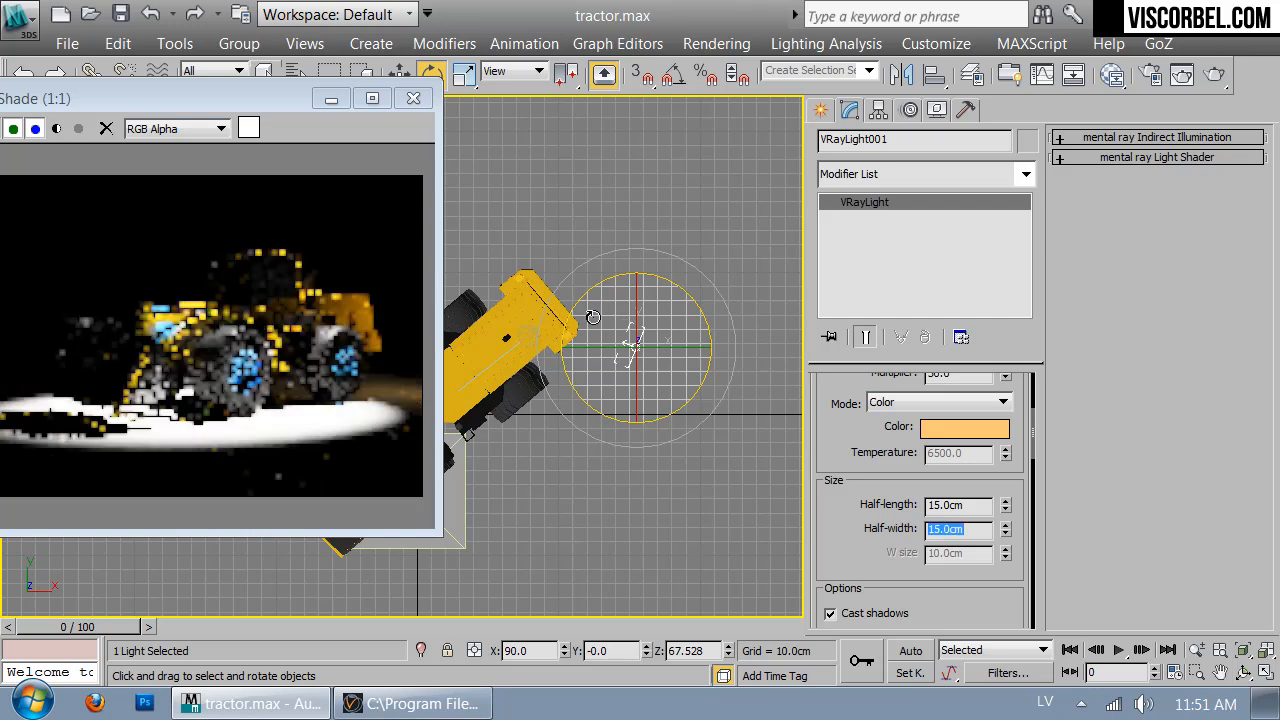
key("w")
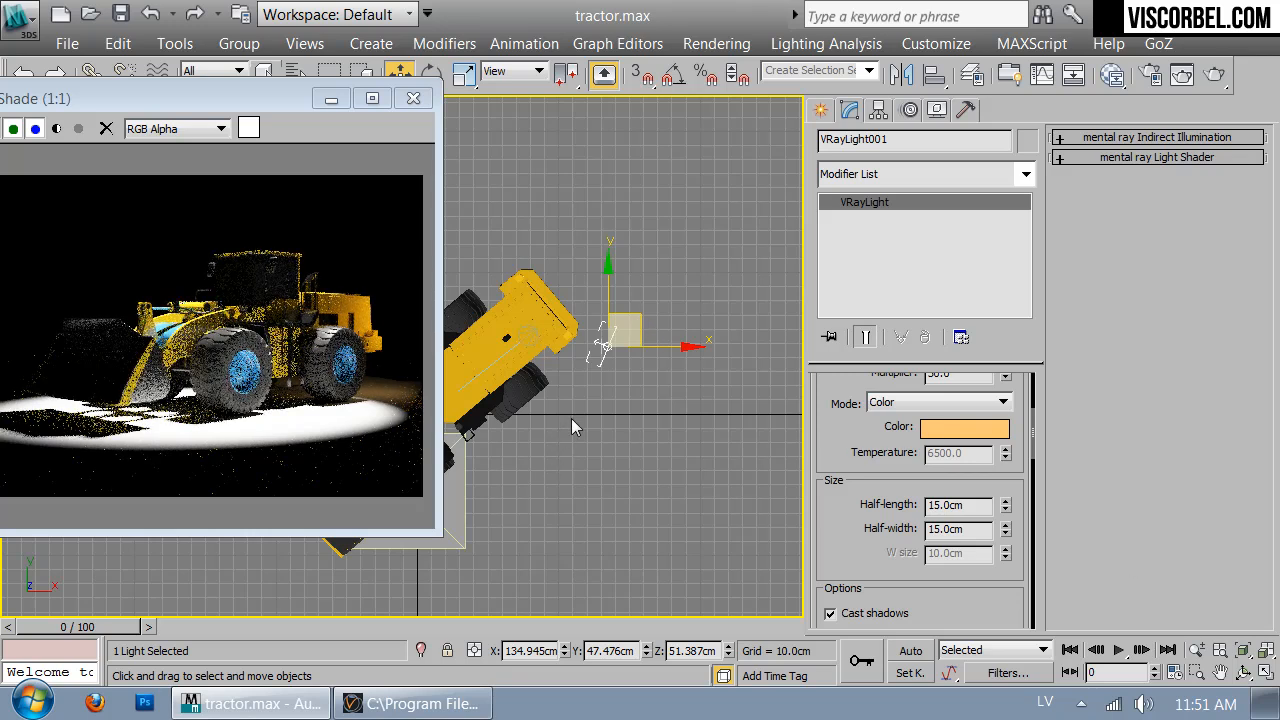
key("e")
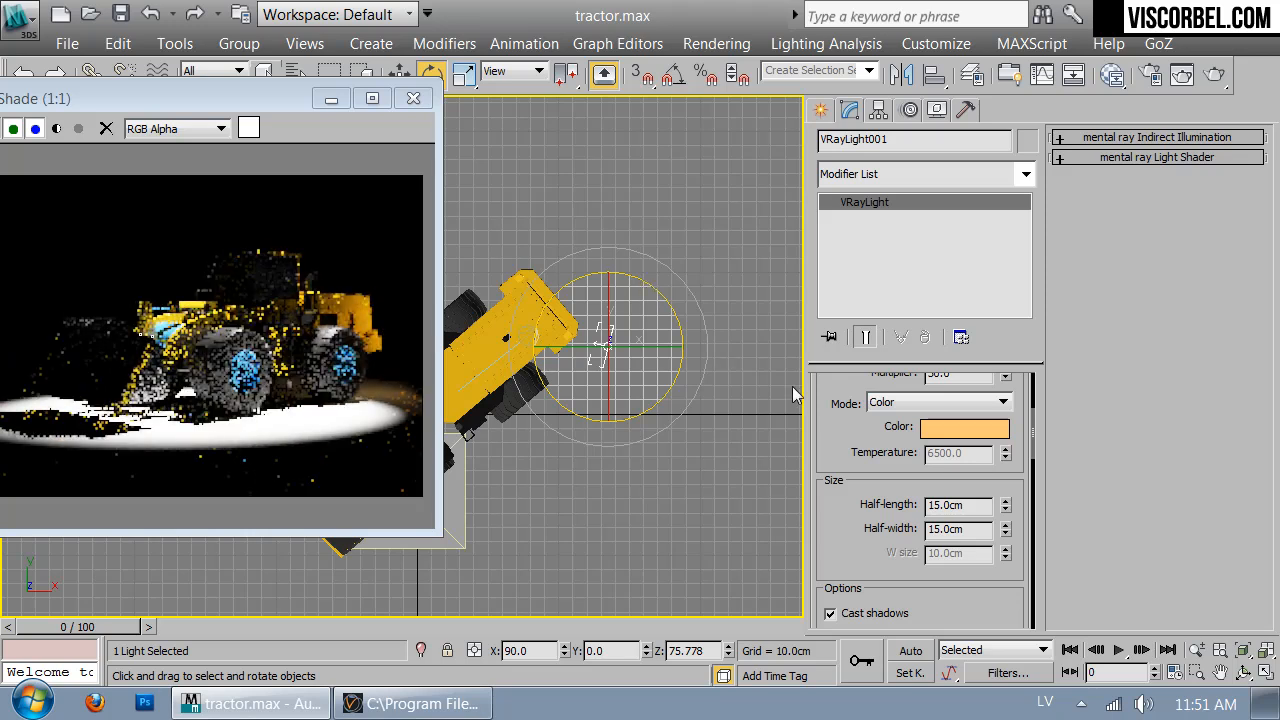
scroll(874, 426, "up", 5)
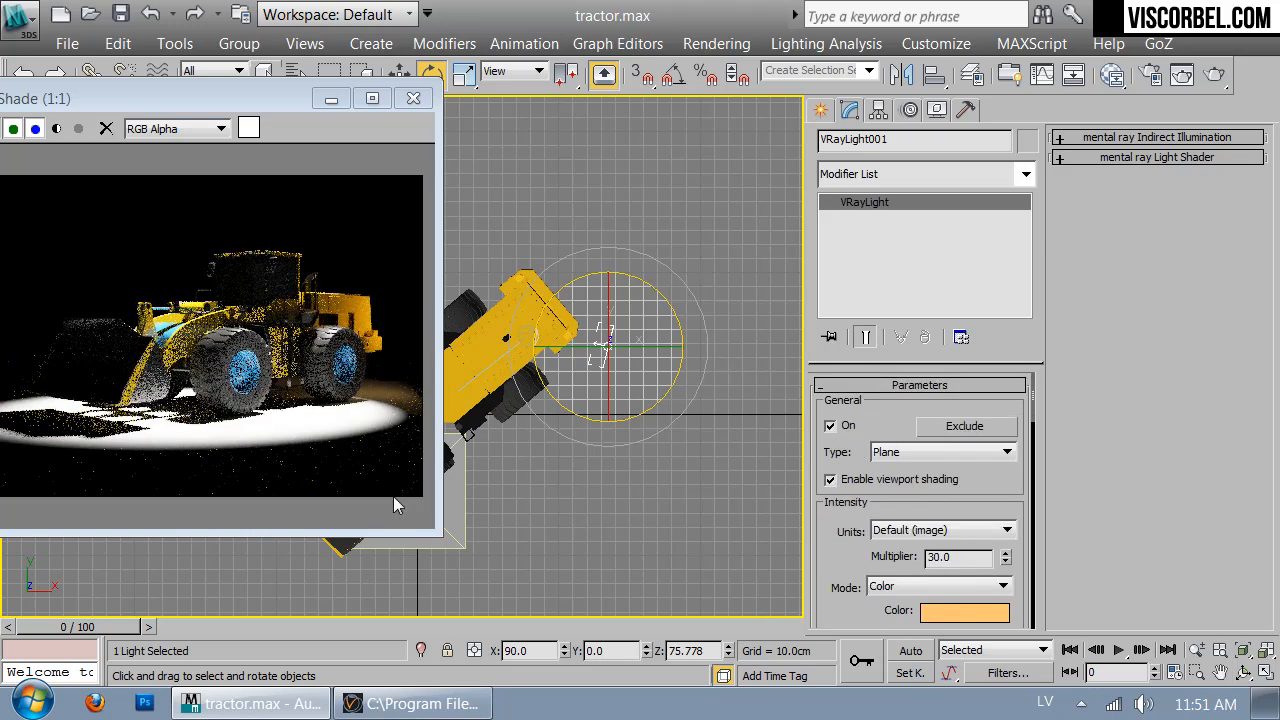
left_click_drag(229, 112, 321, 148)
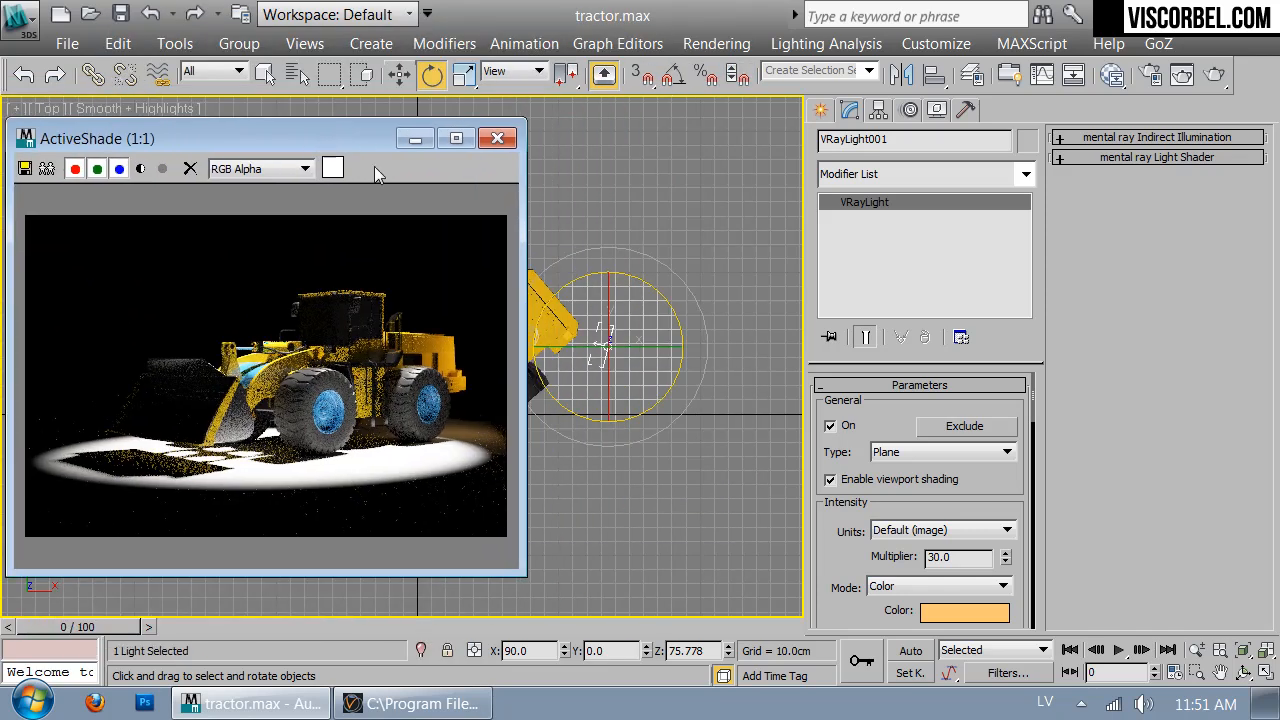
Exclude VRayPlane001 from VRayLight001's illumination and shadow casting
left_click(962, 426)
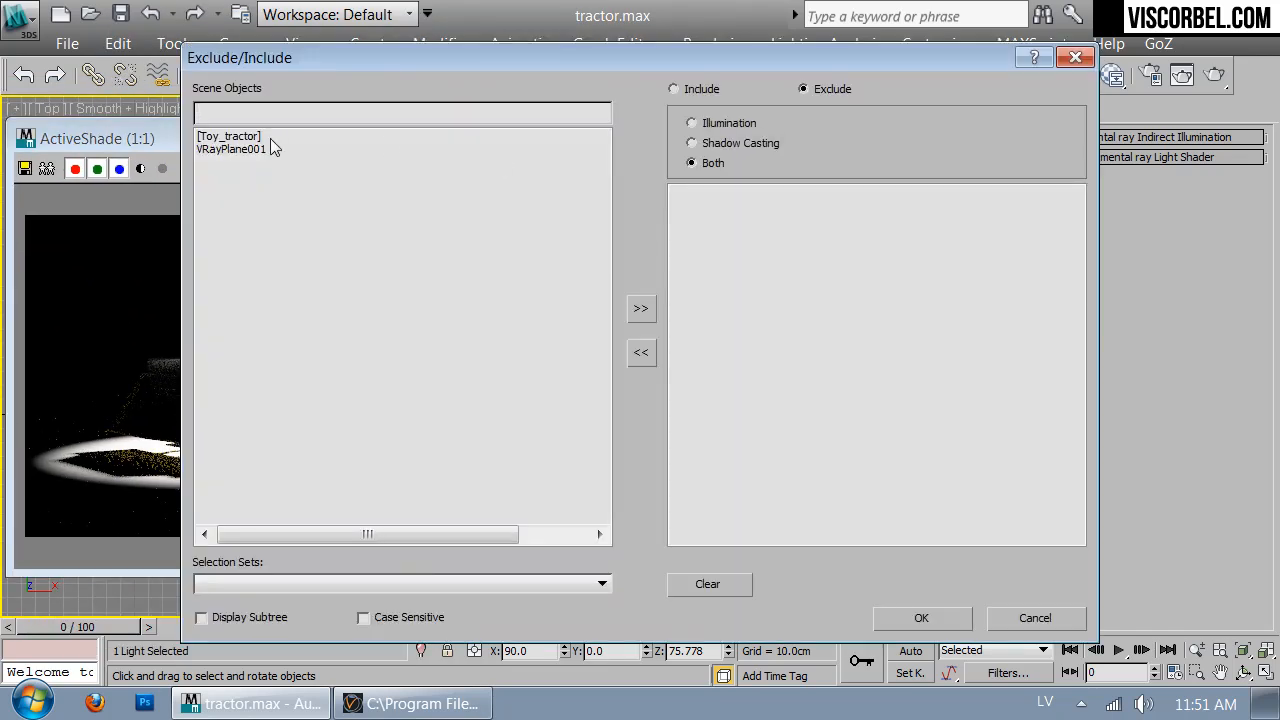
left_click(232, 150)
left_click(643, 312)
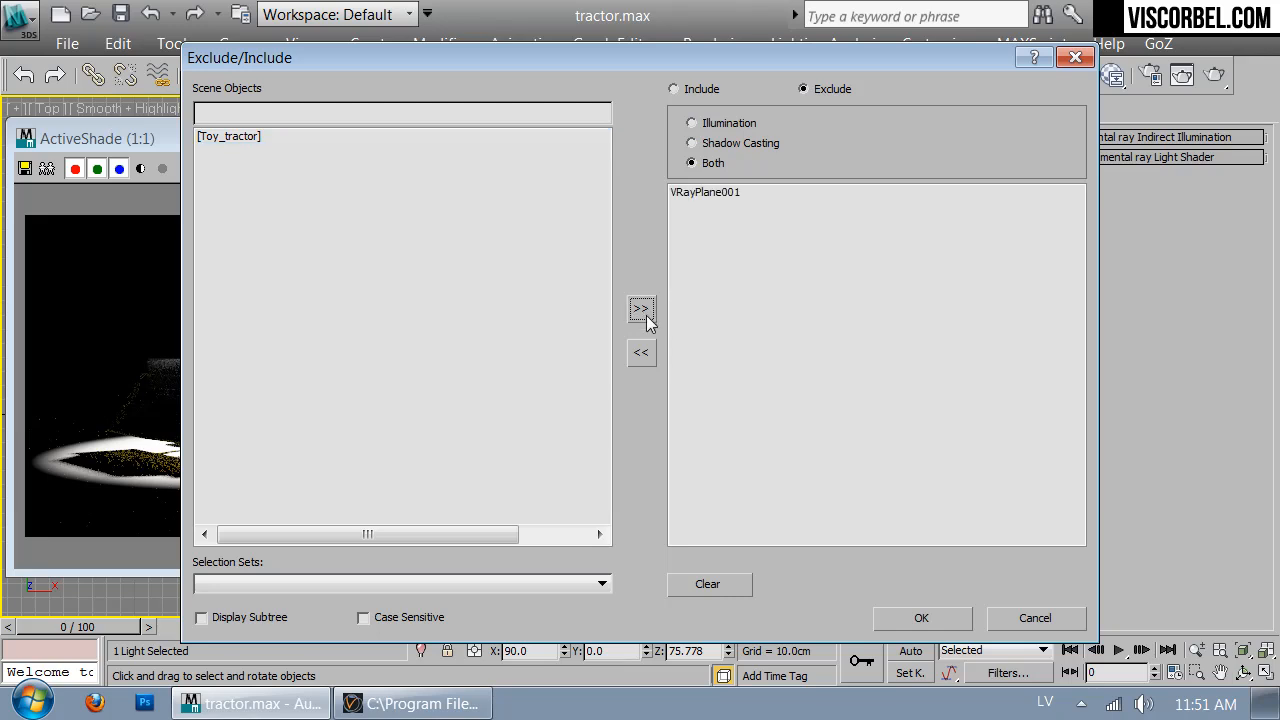
left_click(922, 618)
left_click_drag(268, 132, 624, 106)
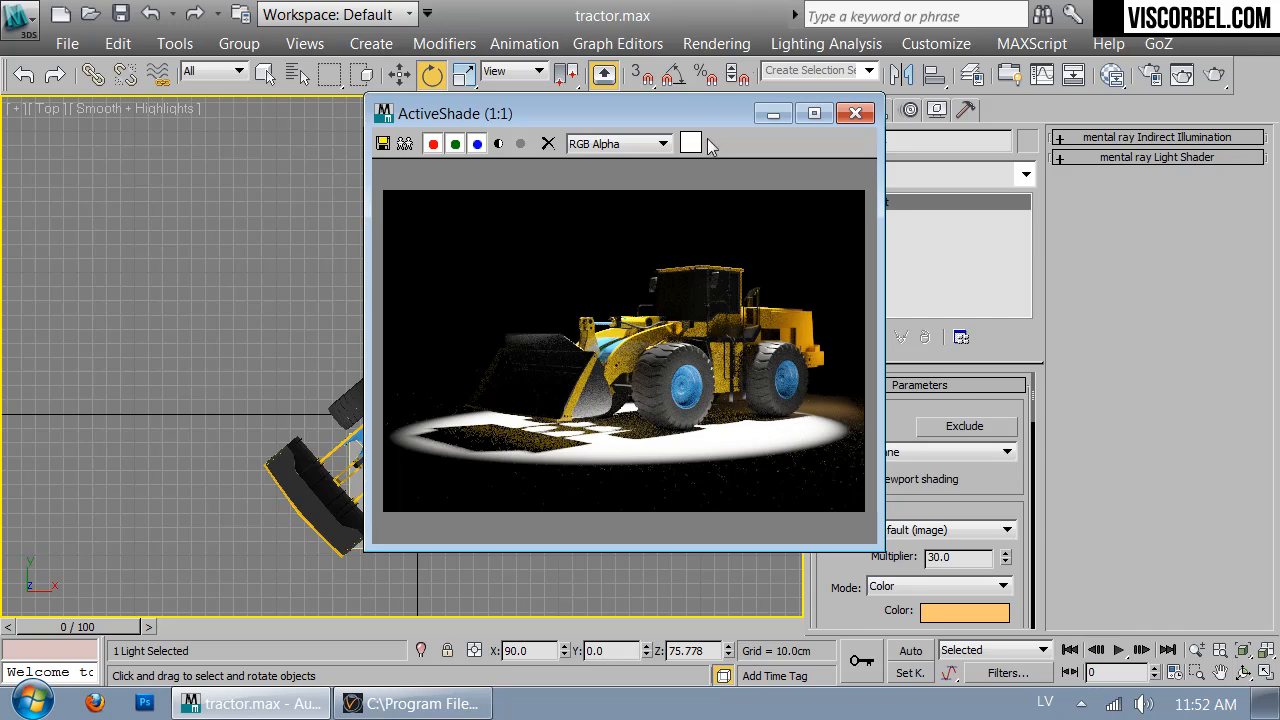
left_click_drag(656, 113, 1043, 183)
Shift-copy the VRayLight to the loader's left side, rotate it toward the tractor, and nudge it
left_click(597, 354)
key("w")
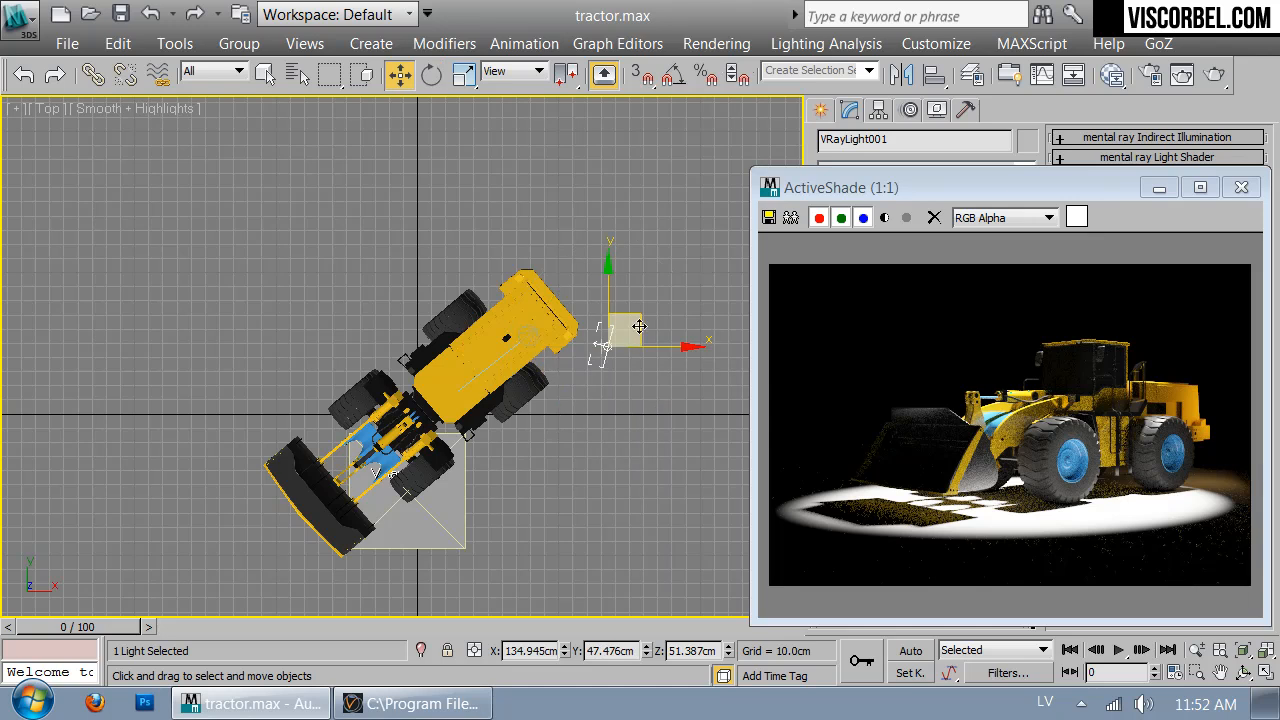
mouse_move(632, 338)
left_mouse_down("shift")
mouse_move(388, 450)
mouse_move(263, 468)
left_mouse_up("shift")
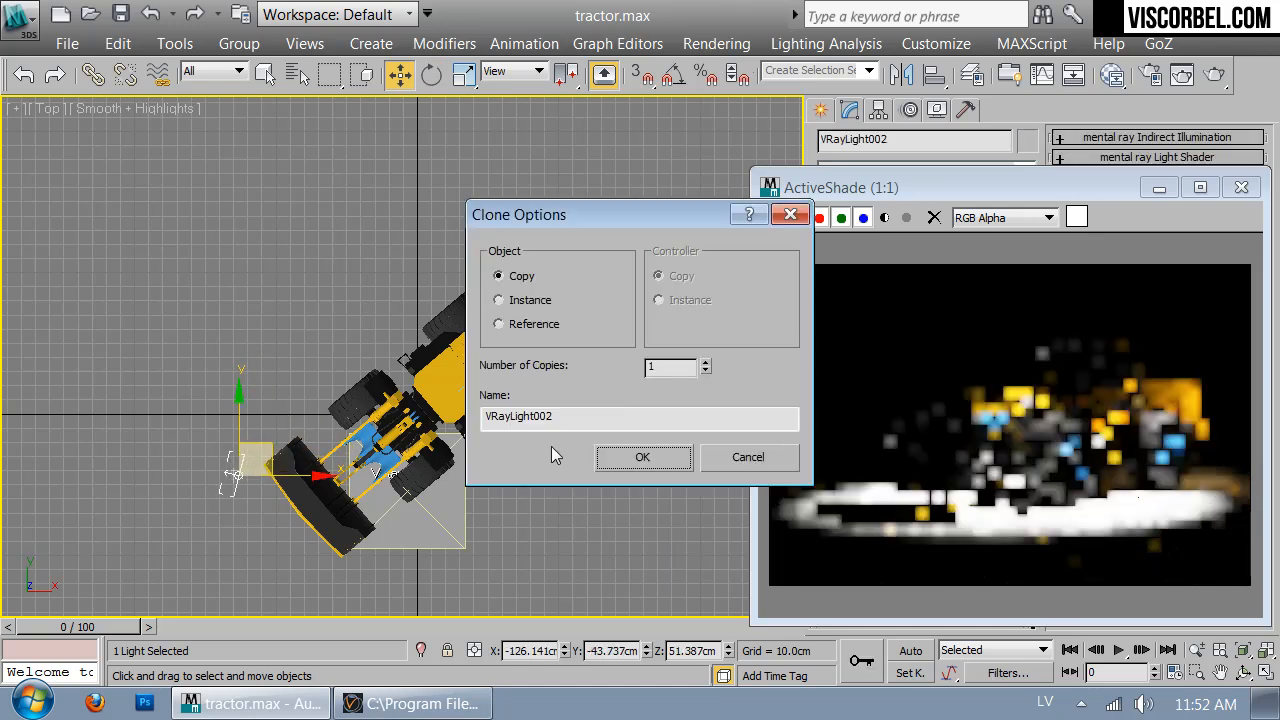
key("Return")
key("e")
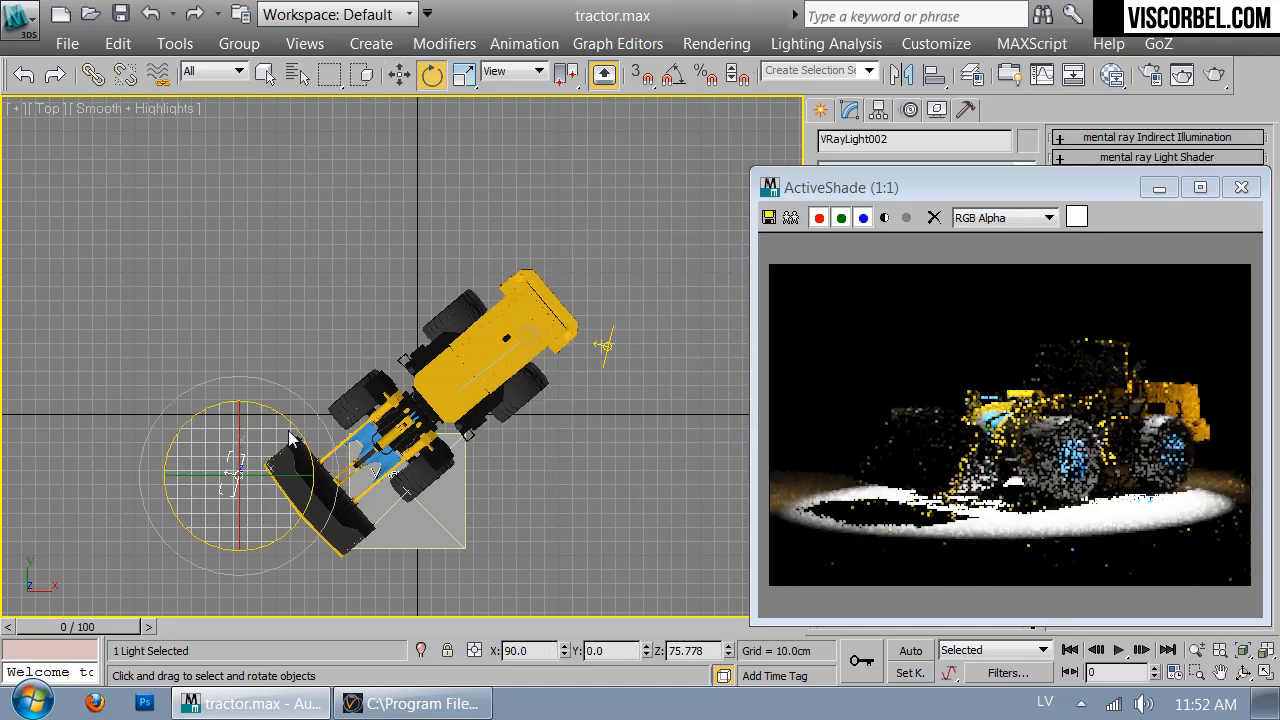
left_click_drag(277, 413, 360, 560)
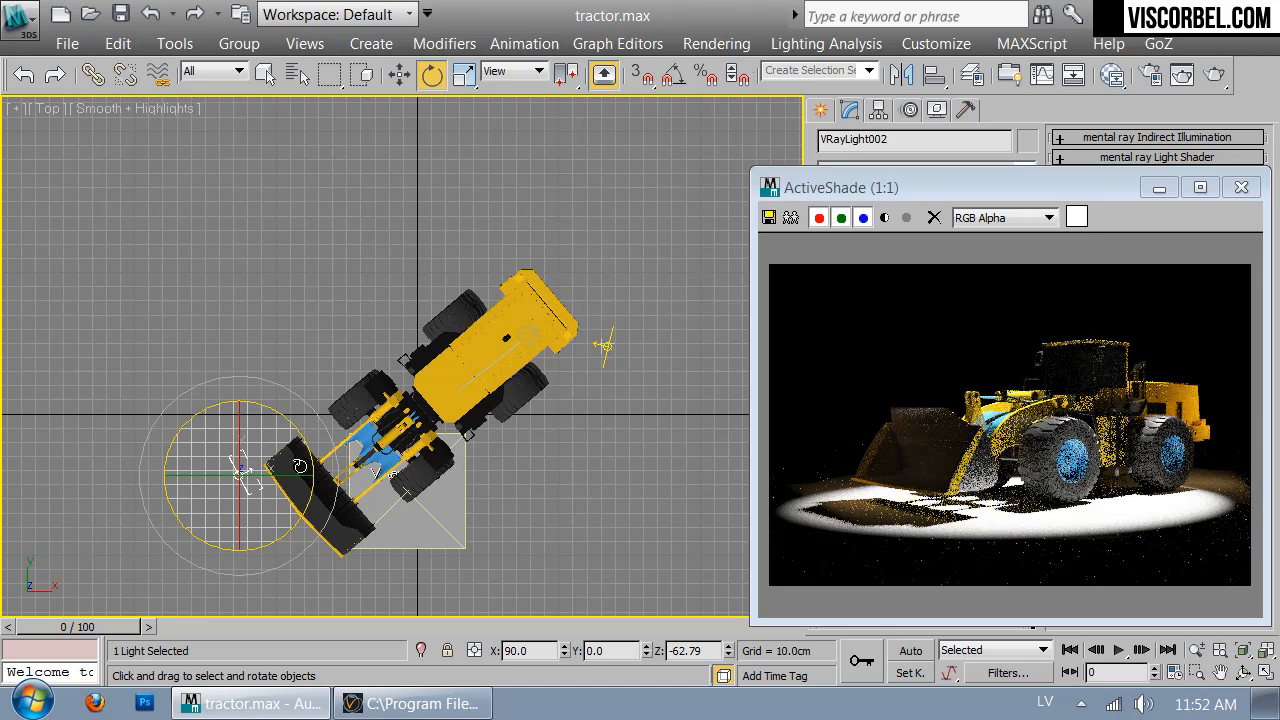
key("w")
left_click_drag(267, 450, 280, 453)
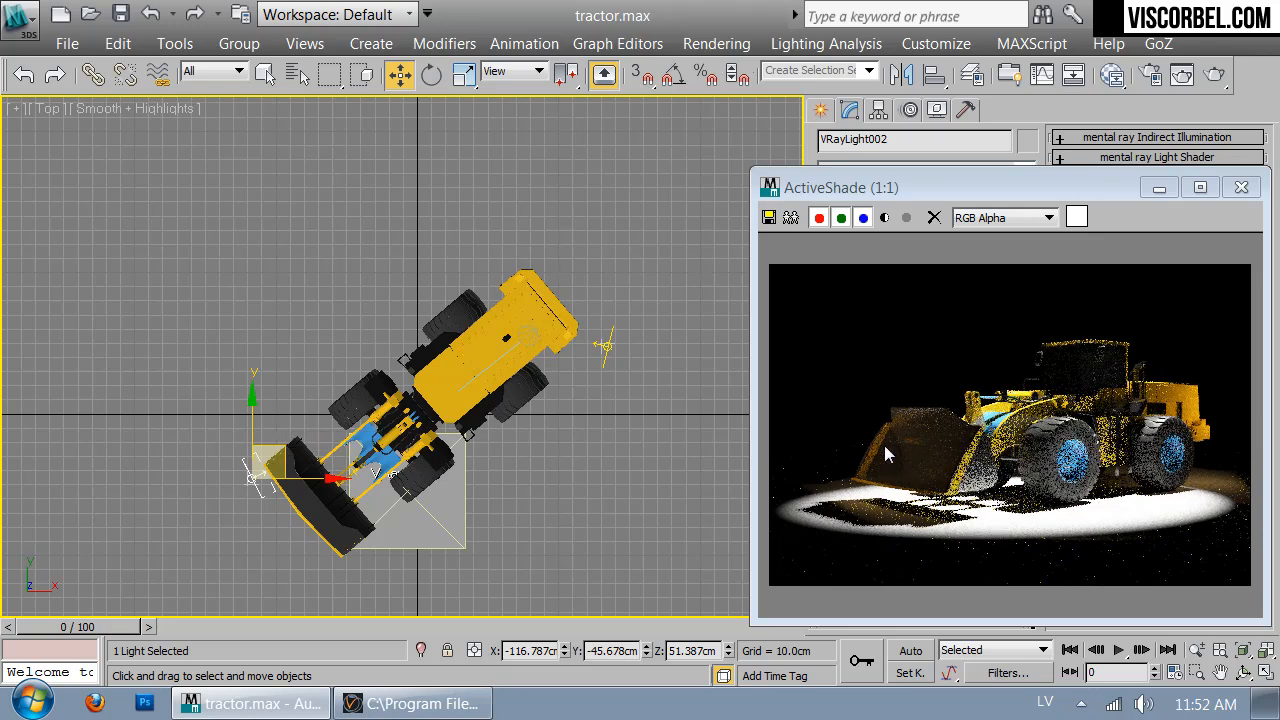
Slide the ActiveShade preview right to reveal the viewport and clear the light selection
left_click_drag(1084, 183, 727, 113)
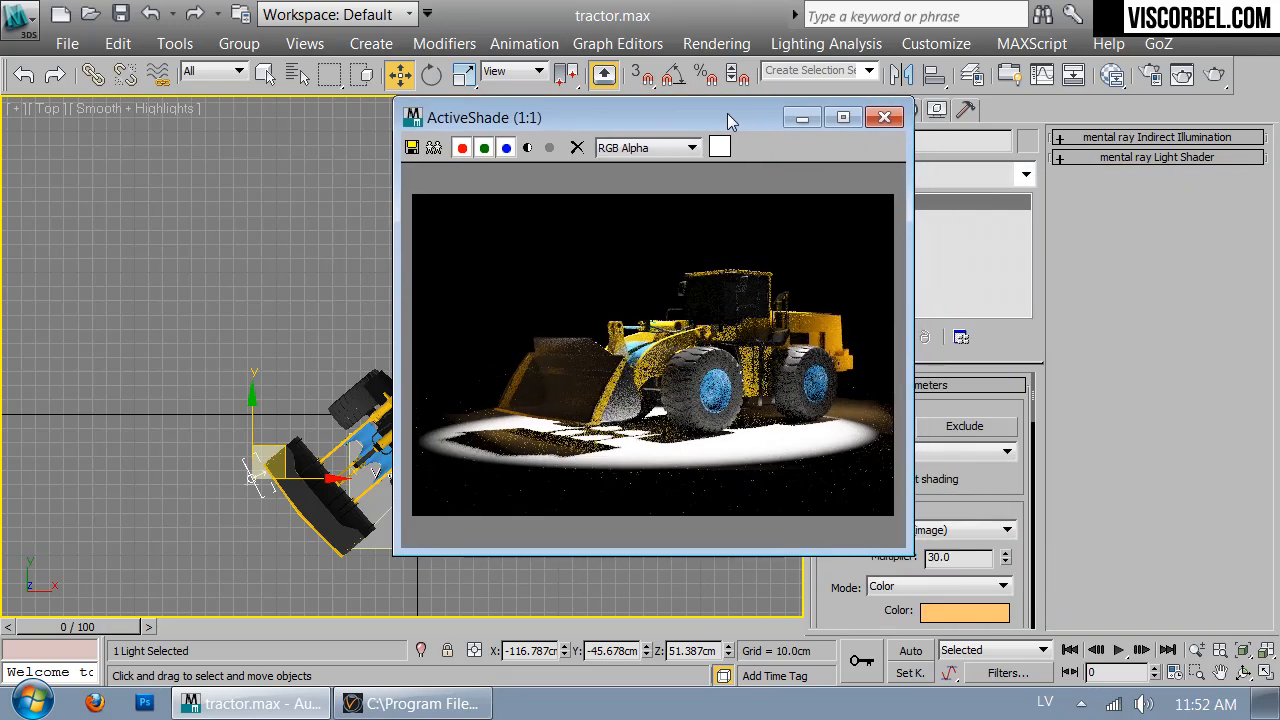
left_click_drag(729, 118, 812, 116)
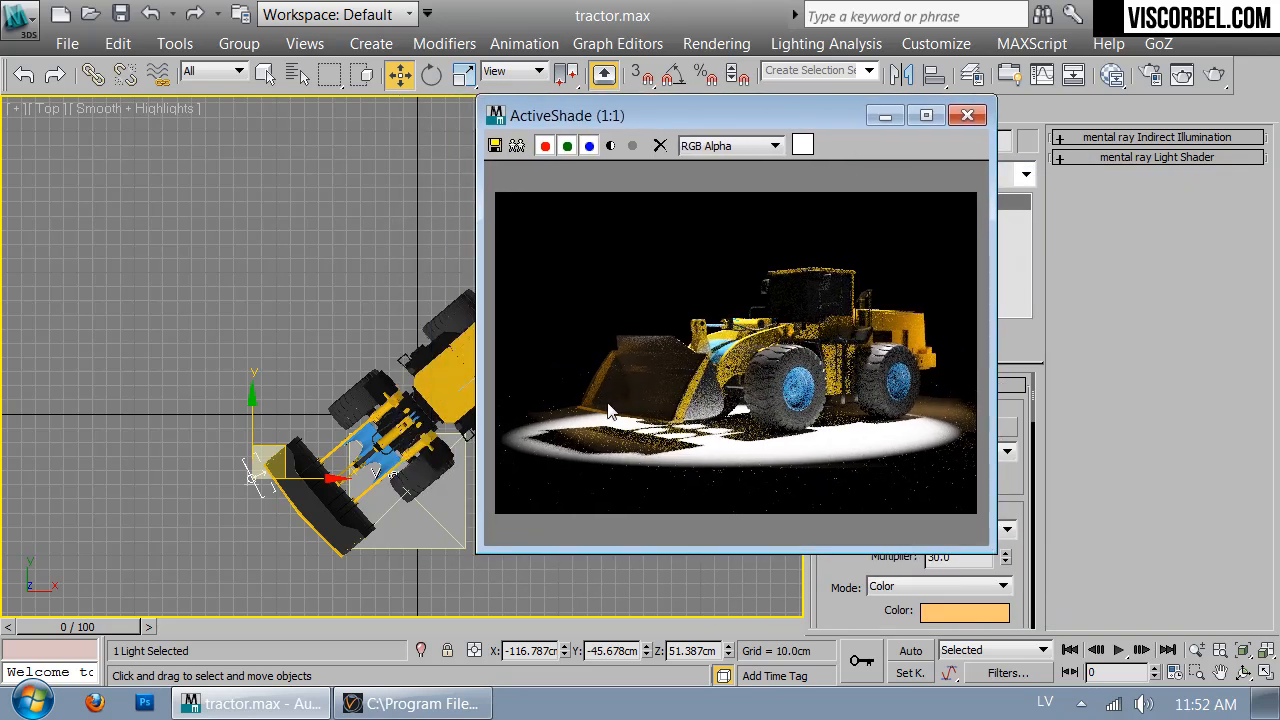
left_click_drag(804, 118, 960, 106)
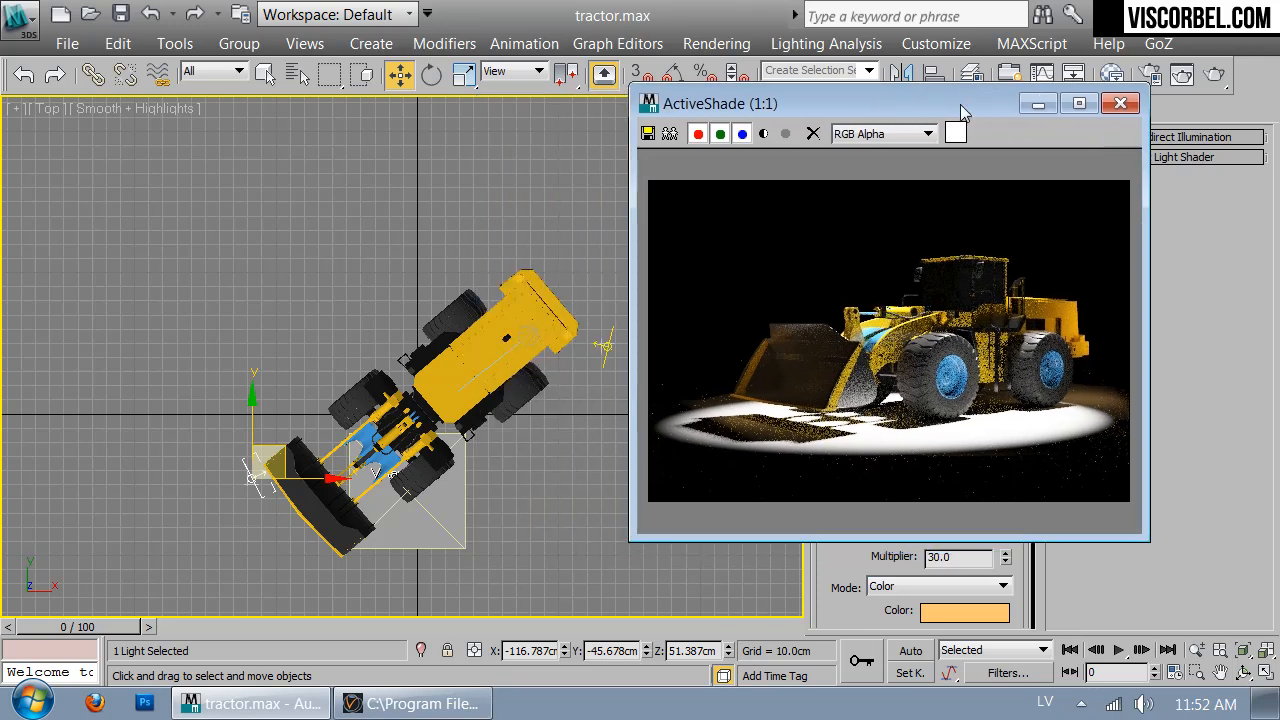
left_click(442, 233)
In the Front view, draw a new VRay plane light across the loader
key("f")
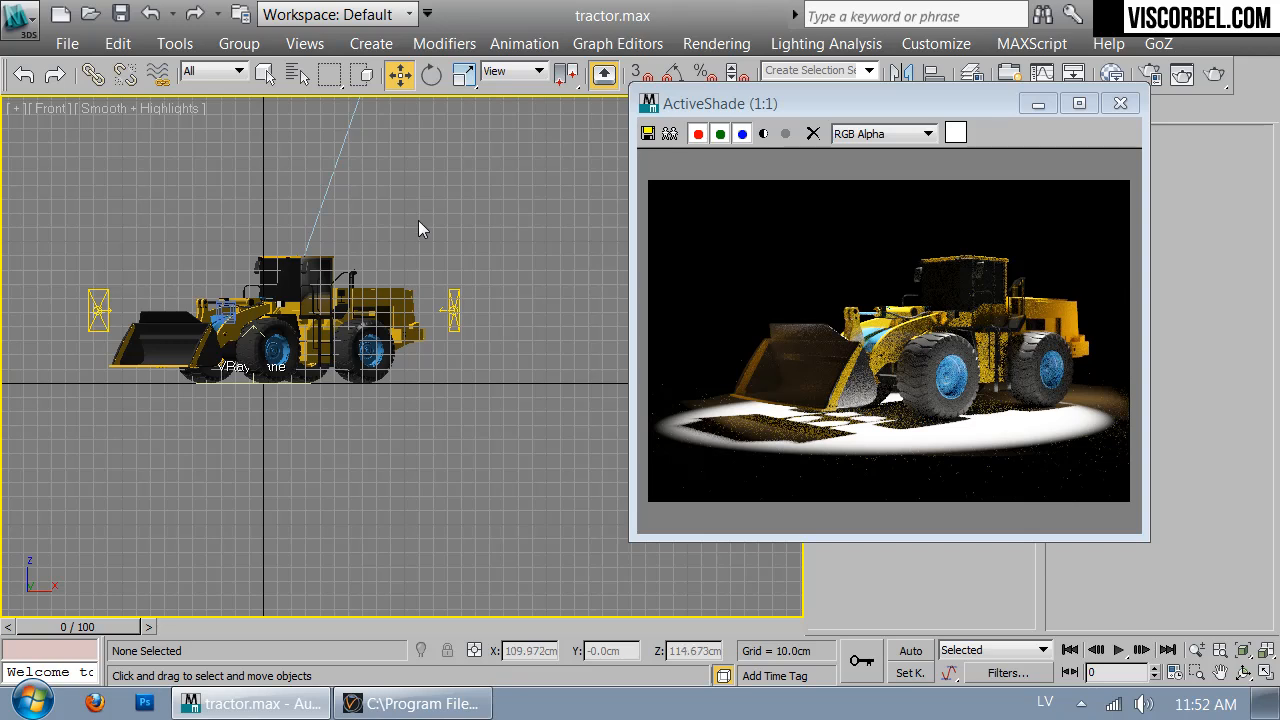
right_click(419, 222)
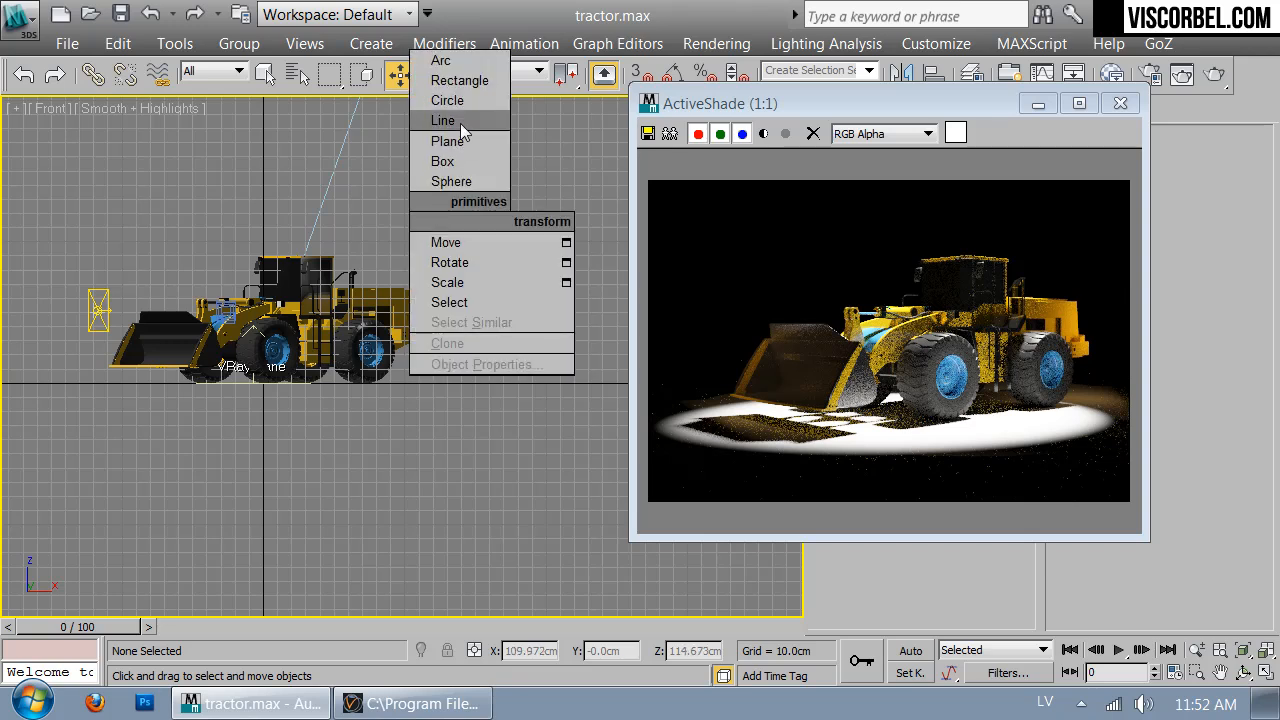
left_click(884, 110)
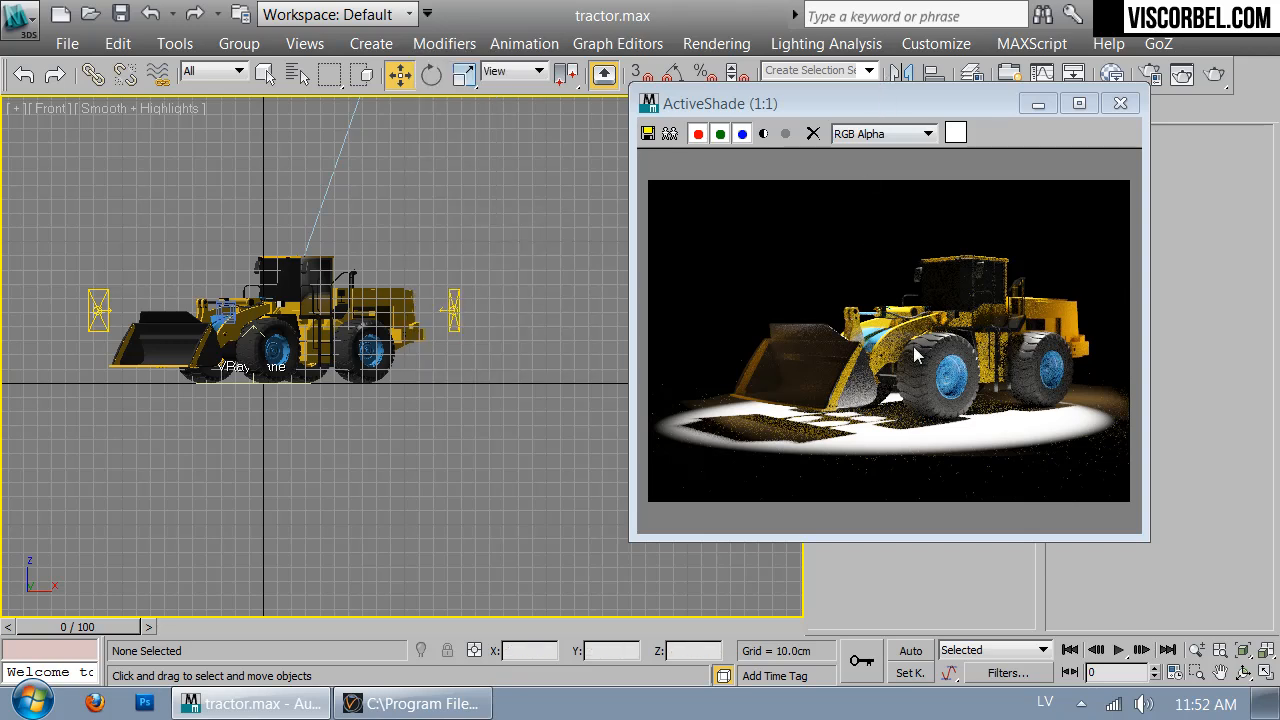
left_click_drag(882, 110, 960, 315)
left_click(820, 112)
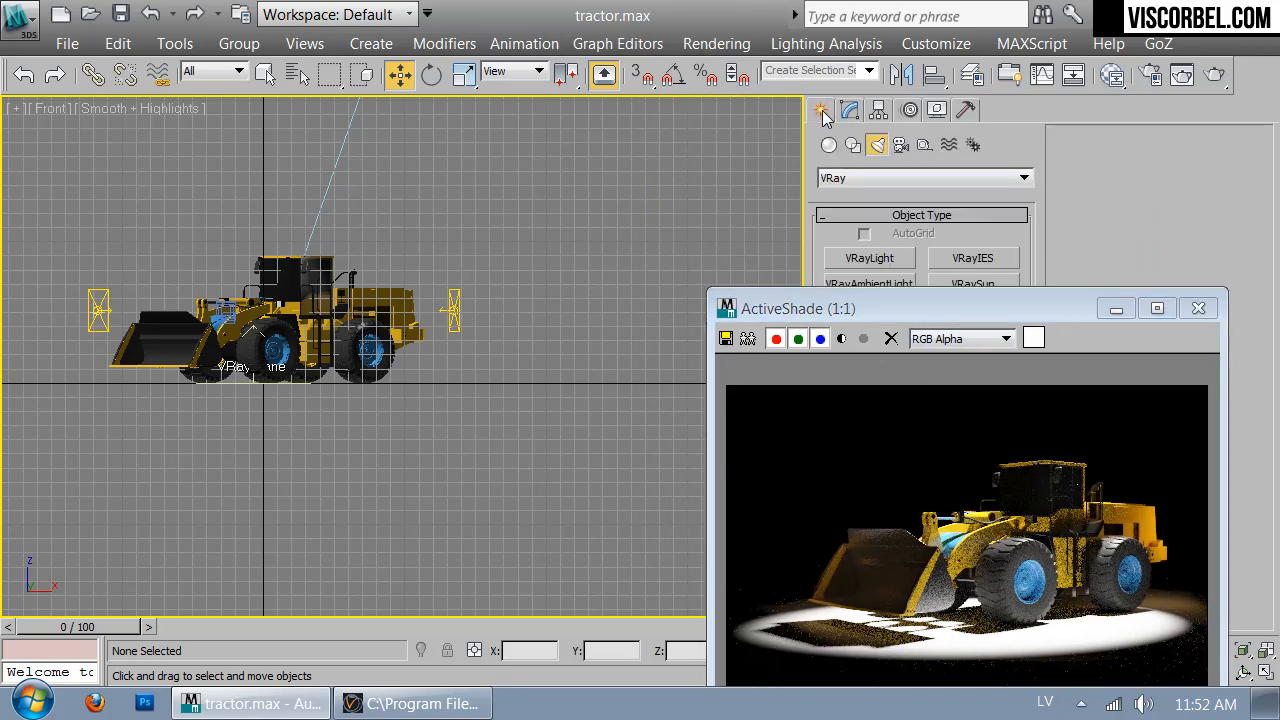
left_click(869, 258)
scroll(395, 340, "down", 2)
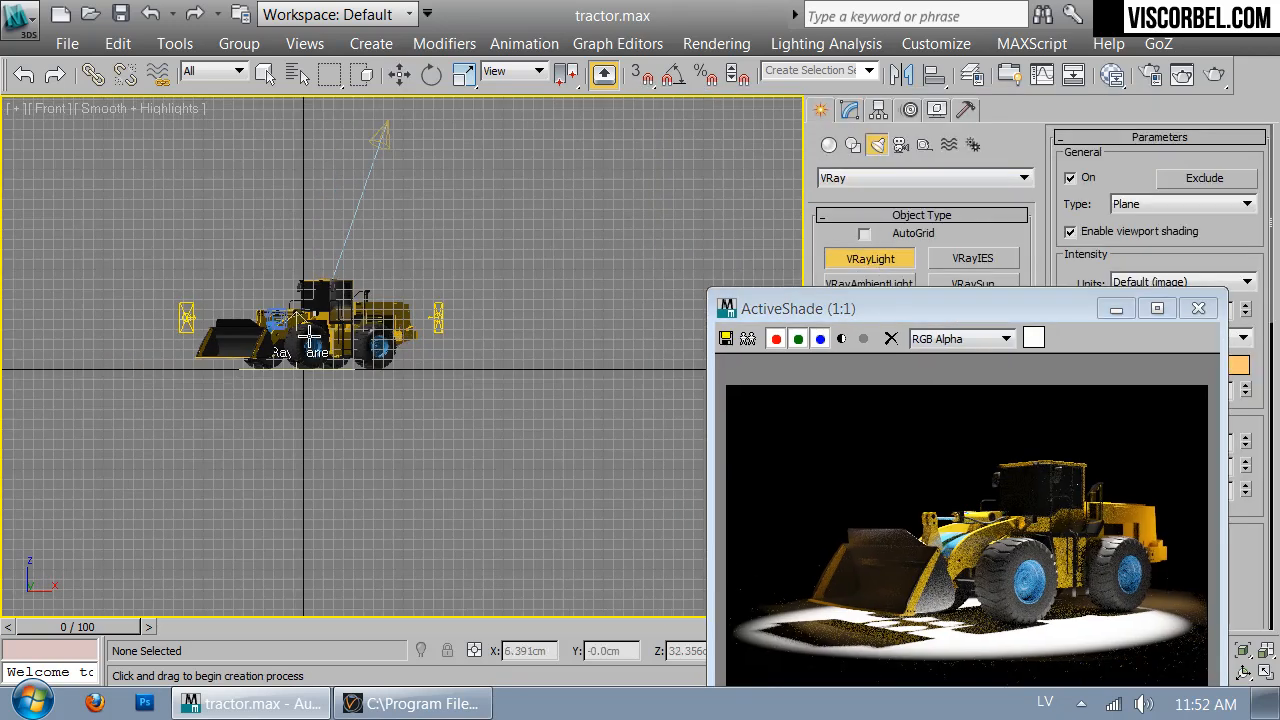
left_click_drag(171, 273, 386, 328)
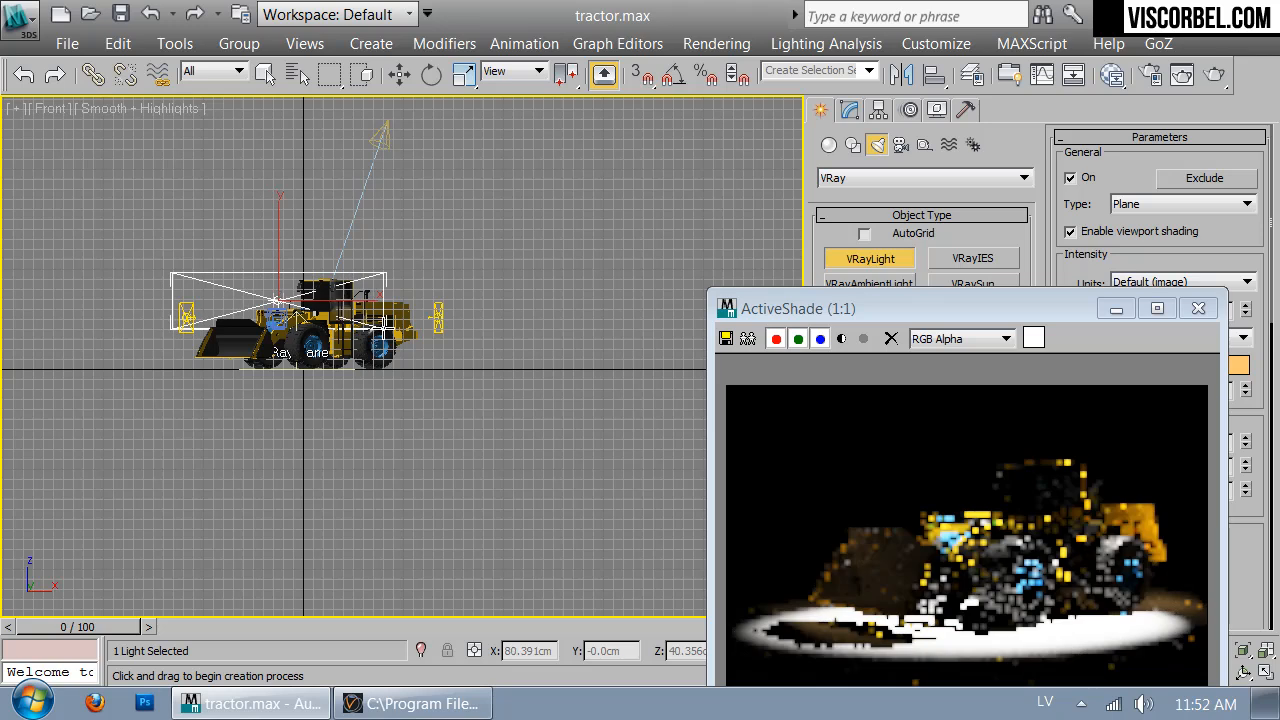
Move VRayLight003 far down below the loader in the Top view
key("e")
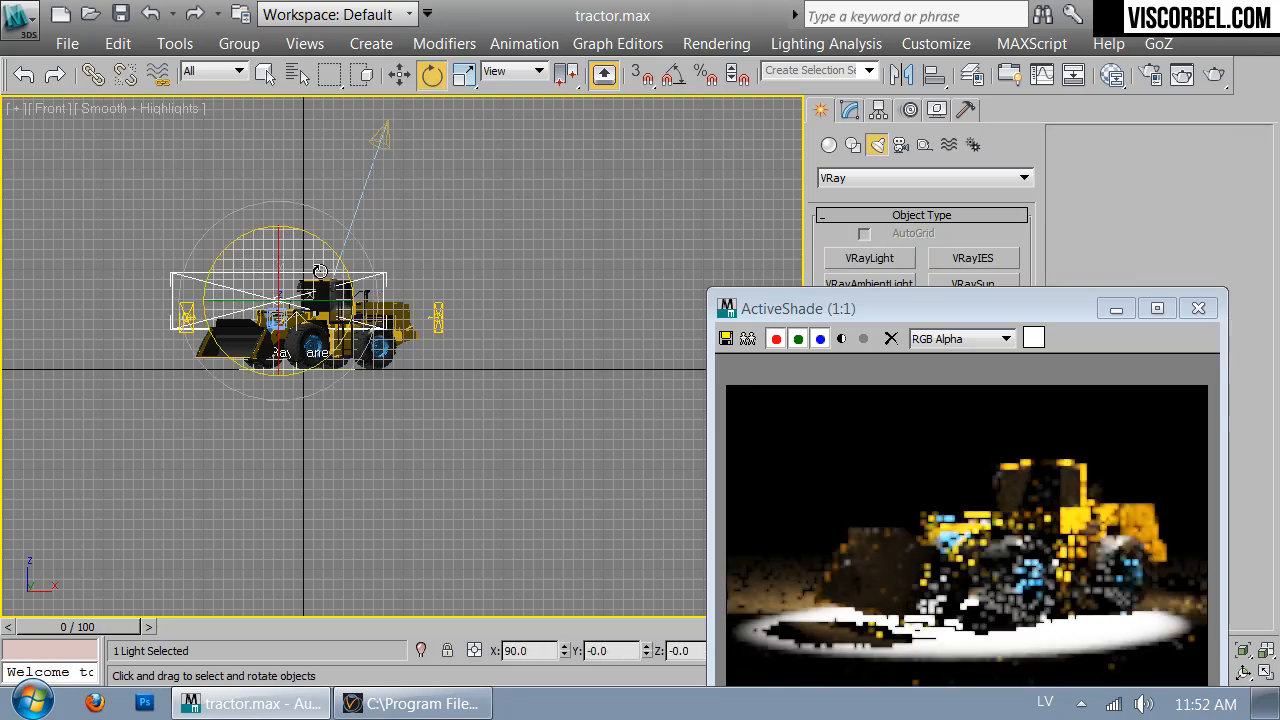
key("t")
key("w")
left_click_drag(387, 370, 387, 546)
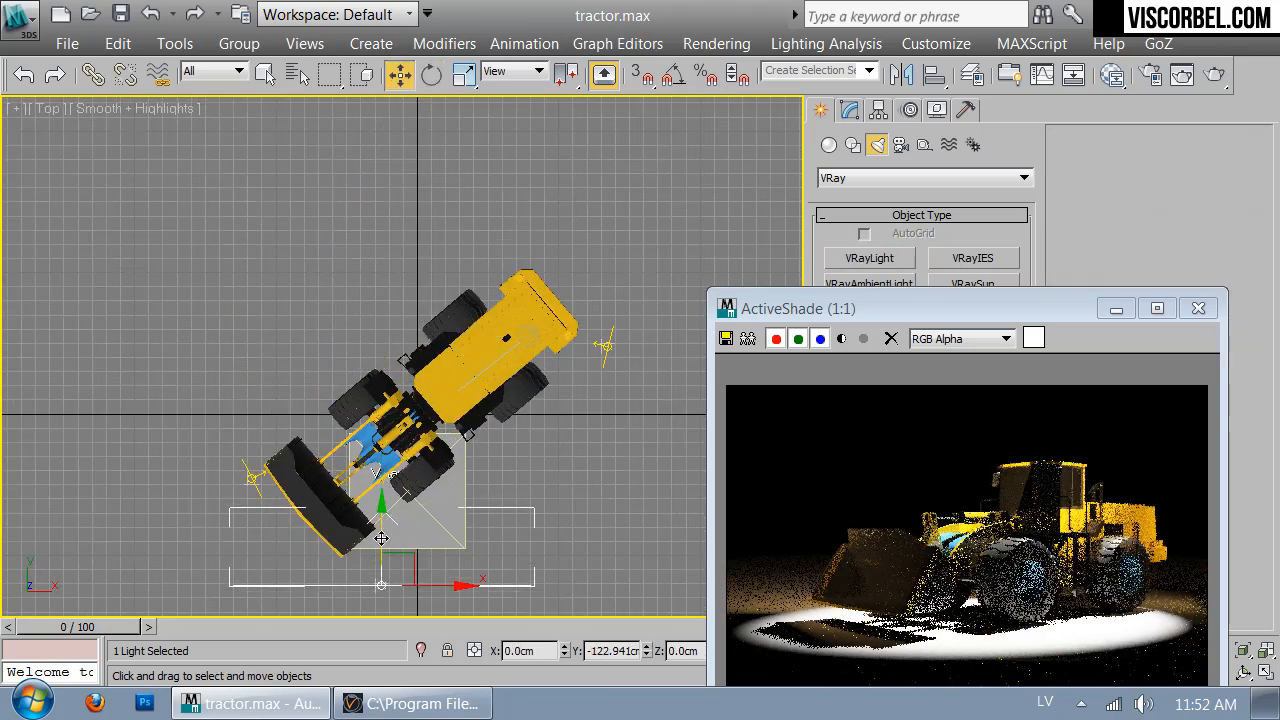
scroll(383, 266, "down", 3)
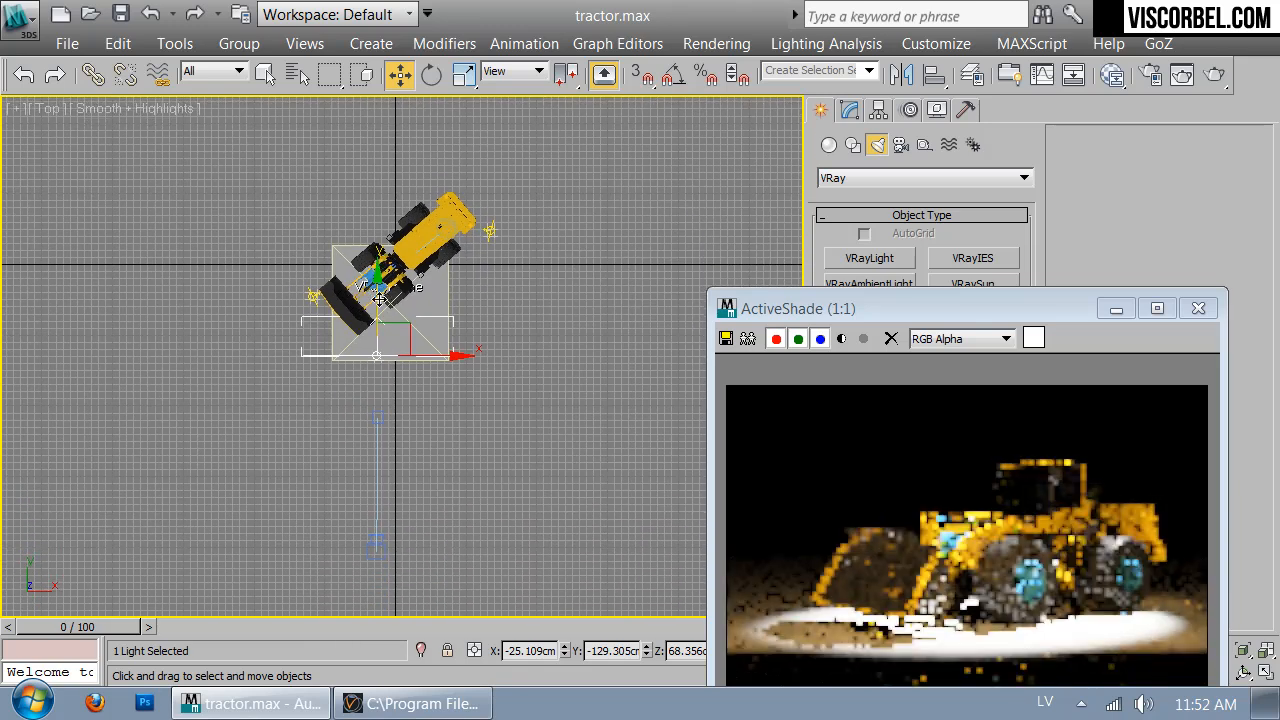
left_click_drag(374, 335, 365, 514)
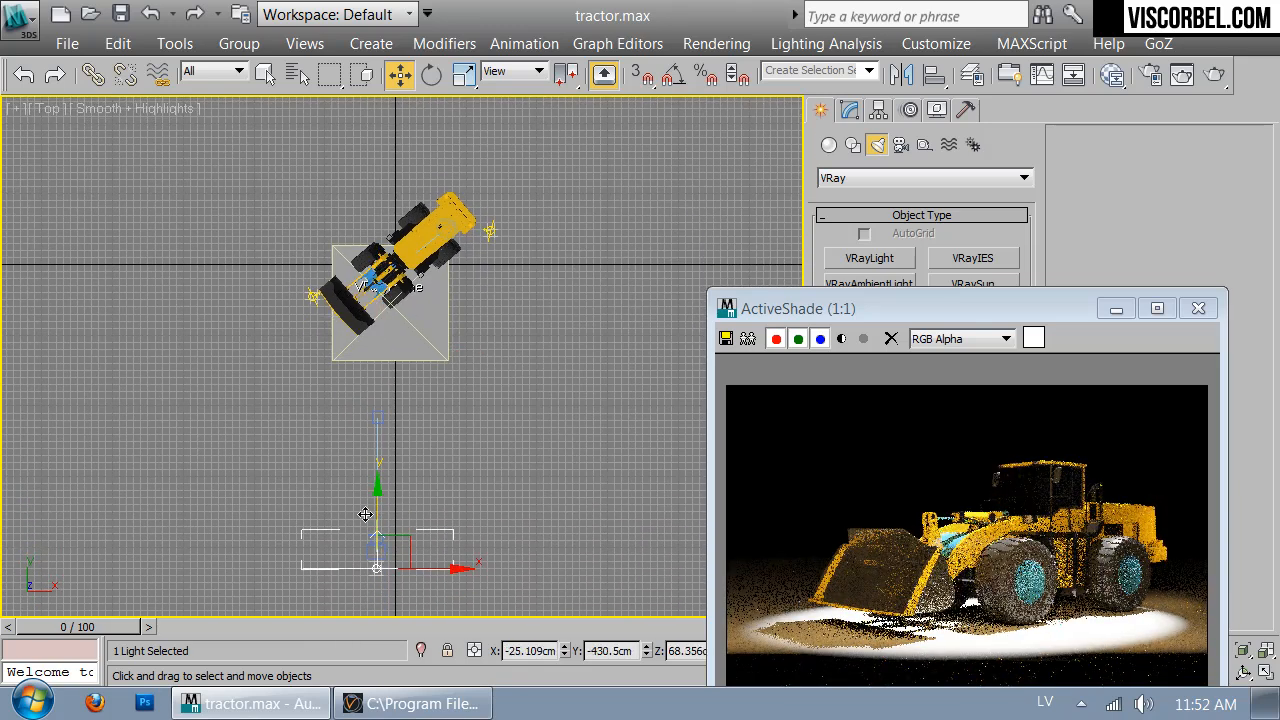
left_click_drag(985, 308, 615, 136)
Size VRayLight003 to 165.635 cm half-length and 35.28 cm half-width, then move it toward the loader
left_click(848, 110)
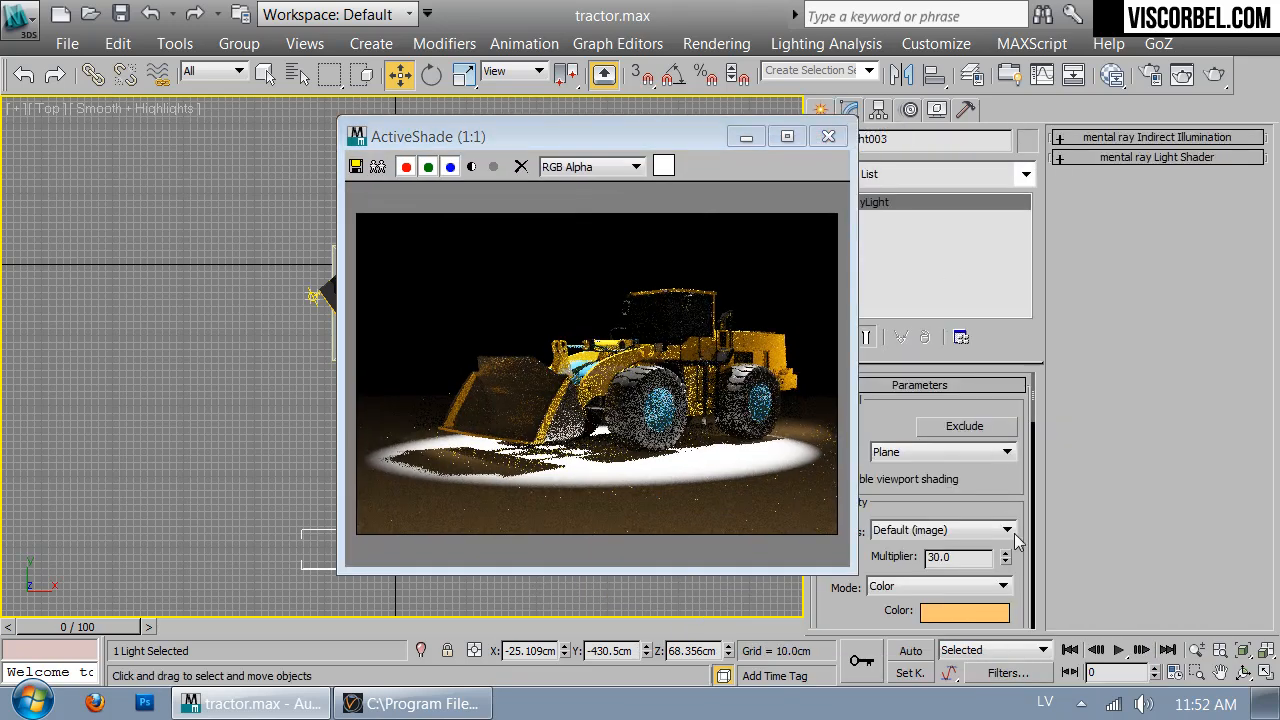
scroll(930, 590, "down", 5)
scroll(930, 590, "down", 5)
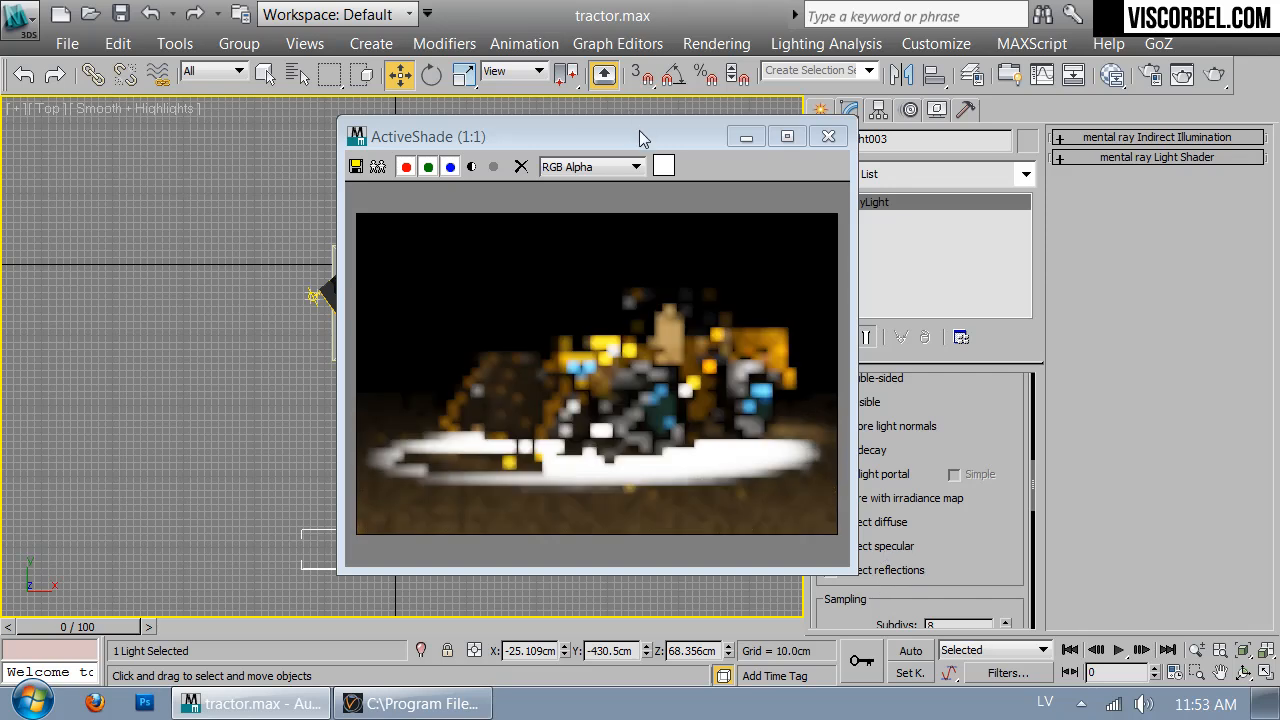
left_click_drag(636, 128, 503, 117)
left_click_drag(989, 423, 989, 520)
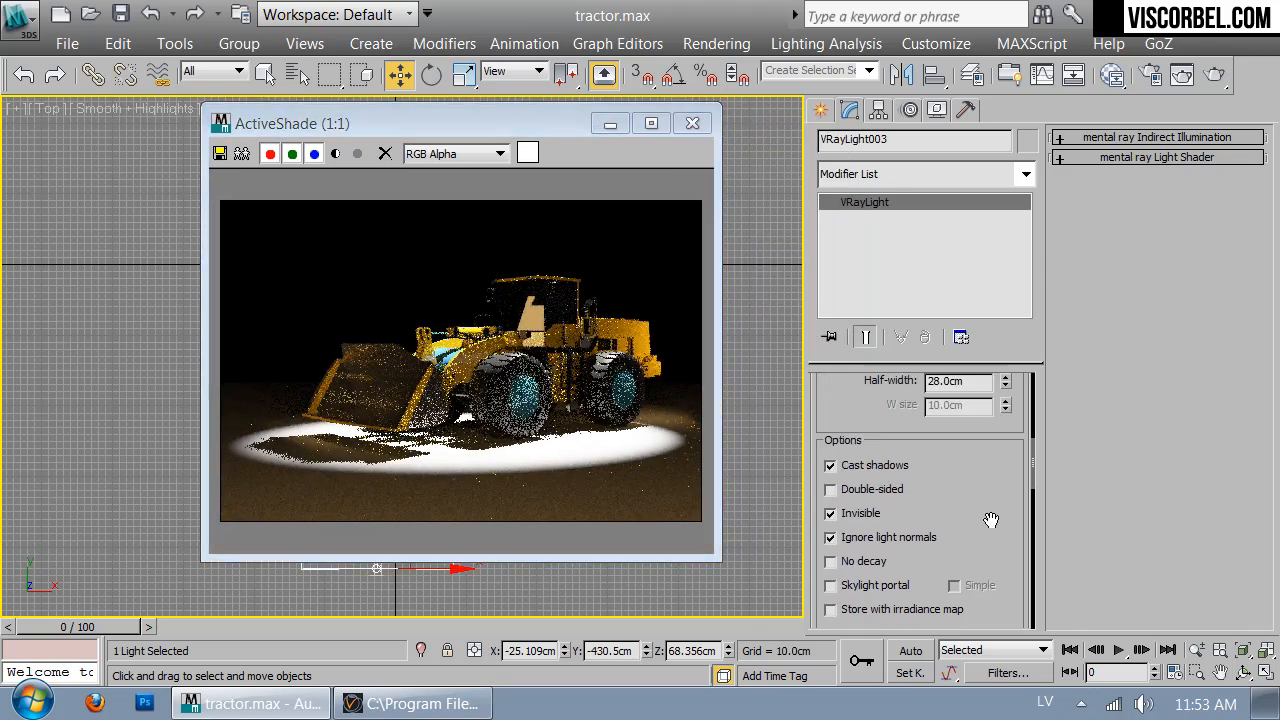
left_click_drag(555, 128, 615, 140)
left_click_drag(986, 482, 1010, 655)
left_click_drag(1005, 529, 1006, 522)
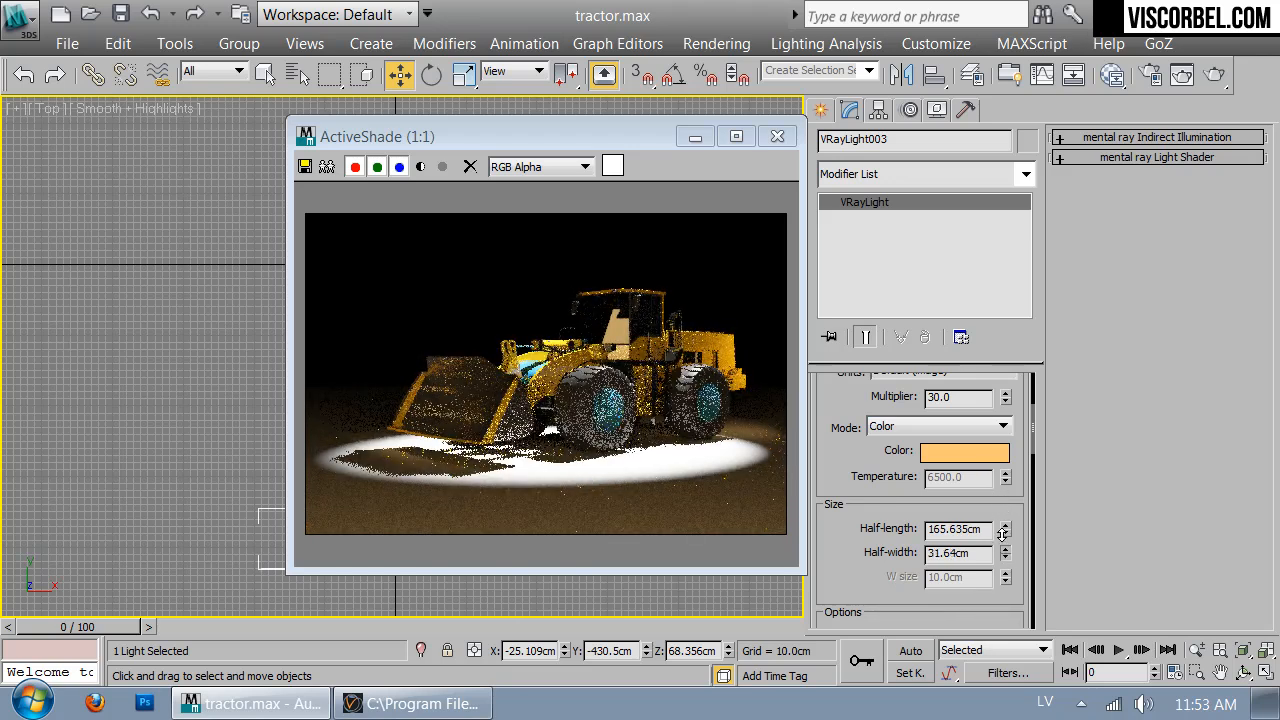
left_click_drag(1005, 545, 999, 527)
left_click_drag(481, 173, 834, 163)
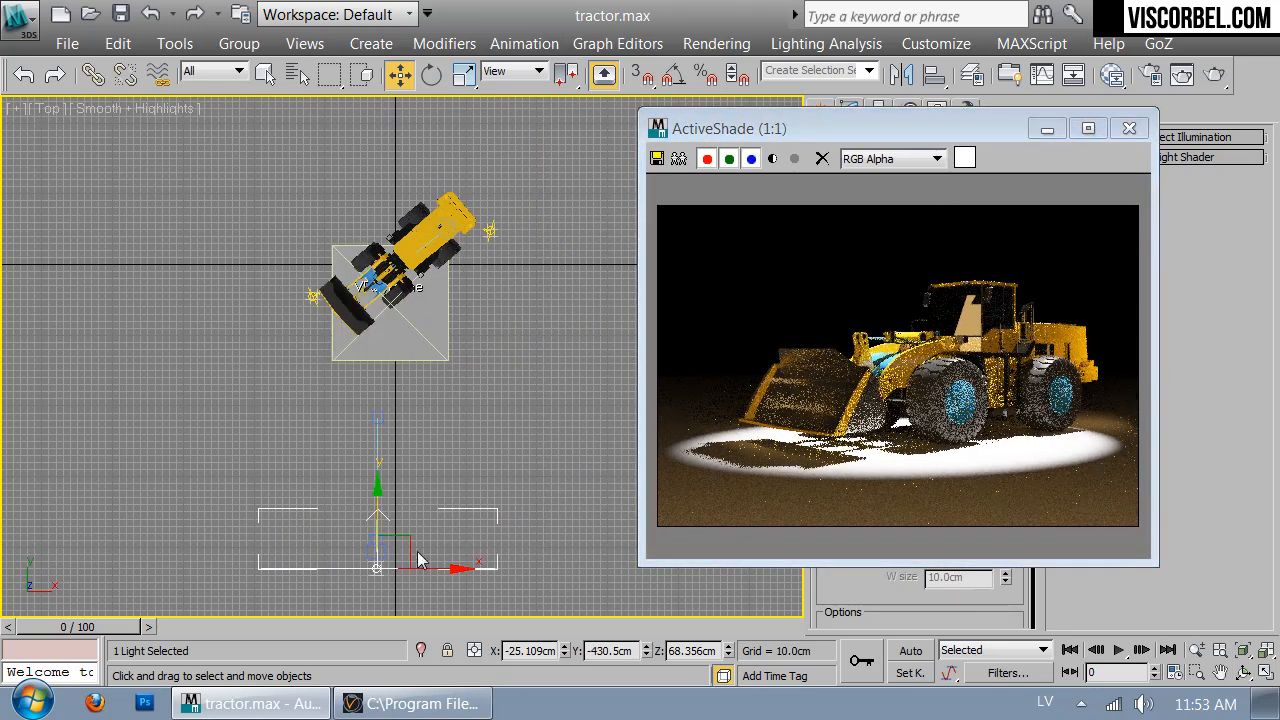
left_click_drag(410, 543, 381, 410)
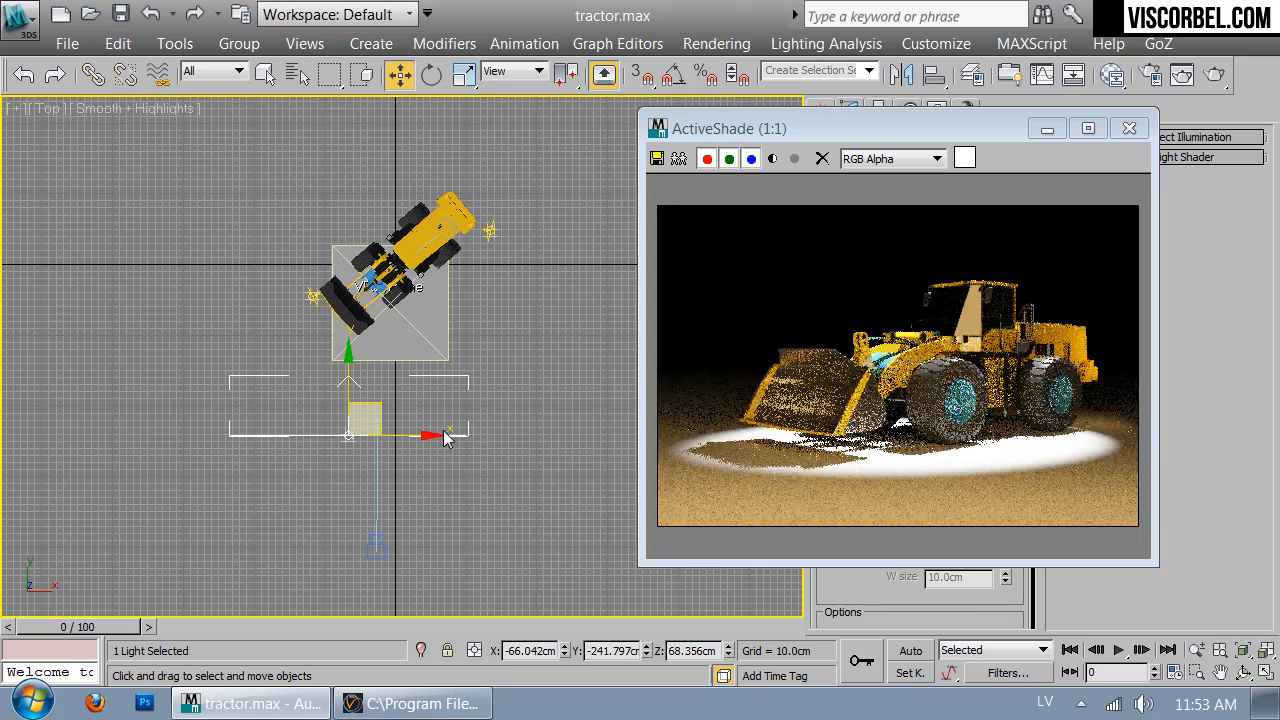
Tilt VRayLight003 about 10 degrees in the Front view and narrow it to 25.402 cm half-width
key("e")
key("f")
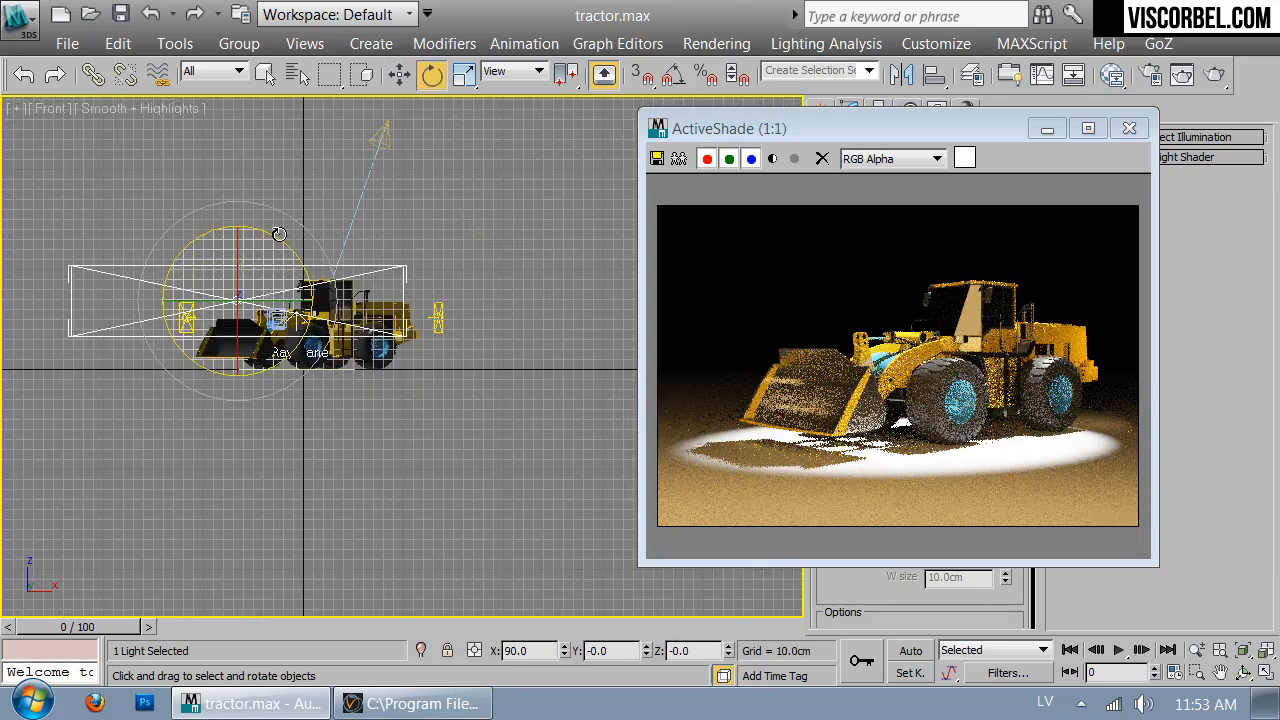
left_click_drag(279, 232, 279, 233)
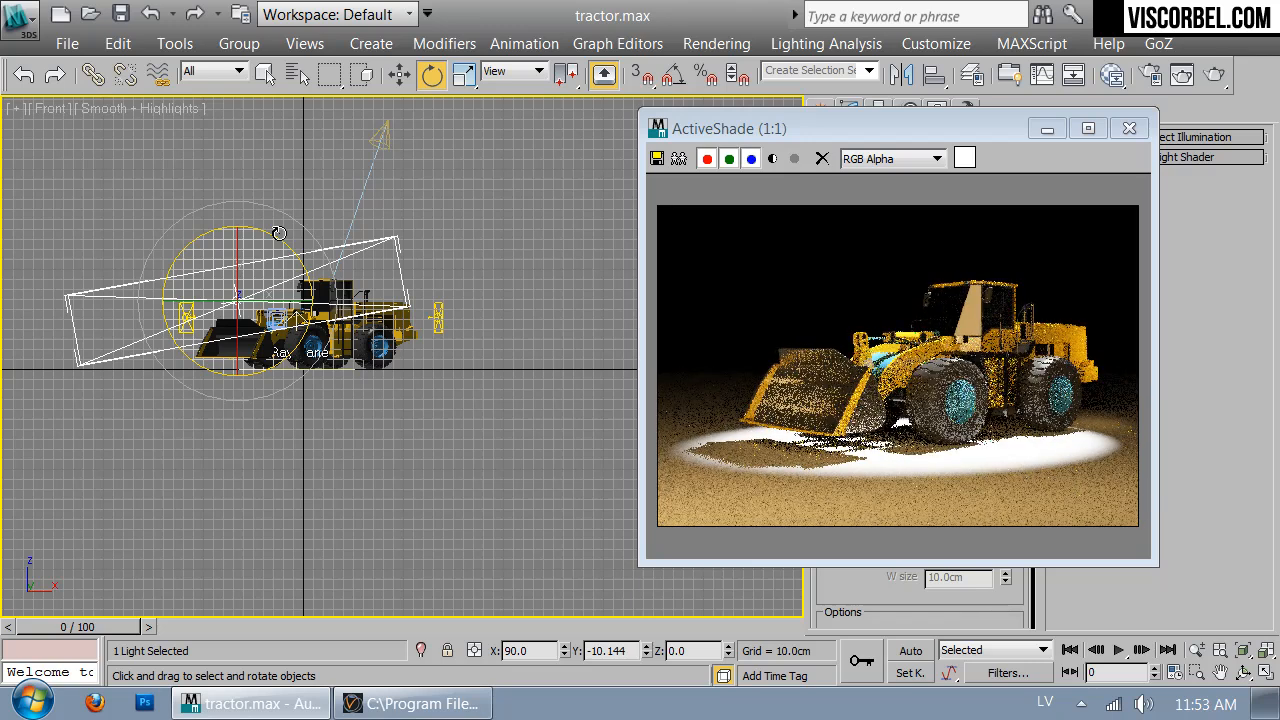
left_click_drag(874, 133, 526, 101)
left_click_drag(1007, 554, 1008, 578)
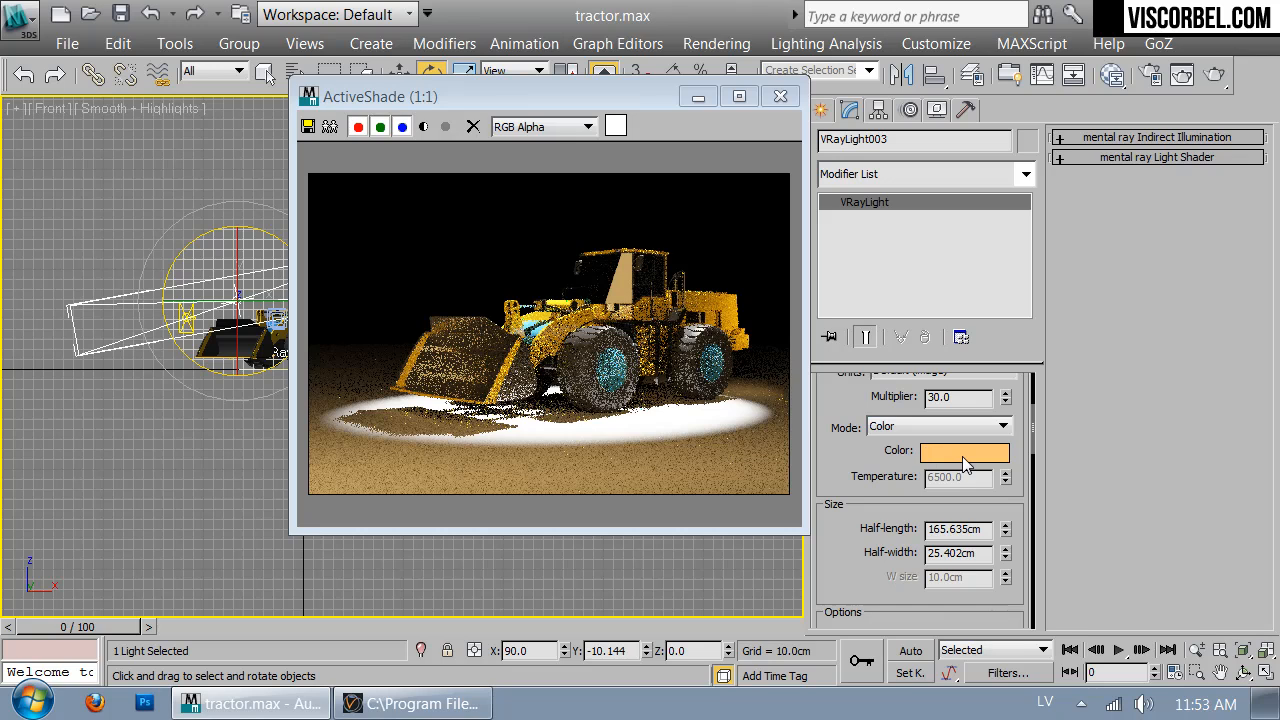
Make the light colour pure white and move the ActiveShade preview off the Front view
left_click(964, 456)
left_click_drag(750, 236, 713, 236)
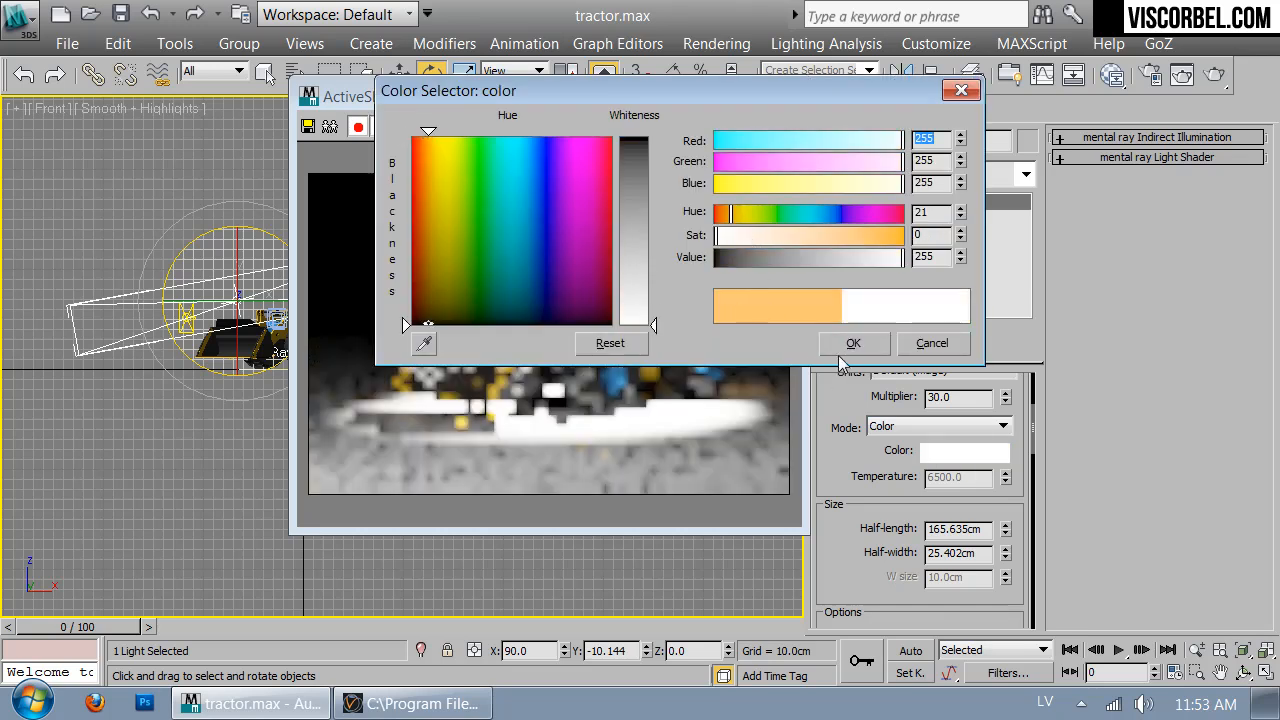
left_click(848, 345)
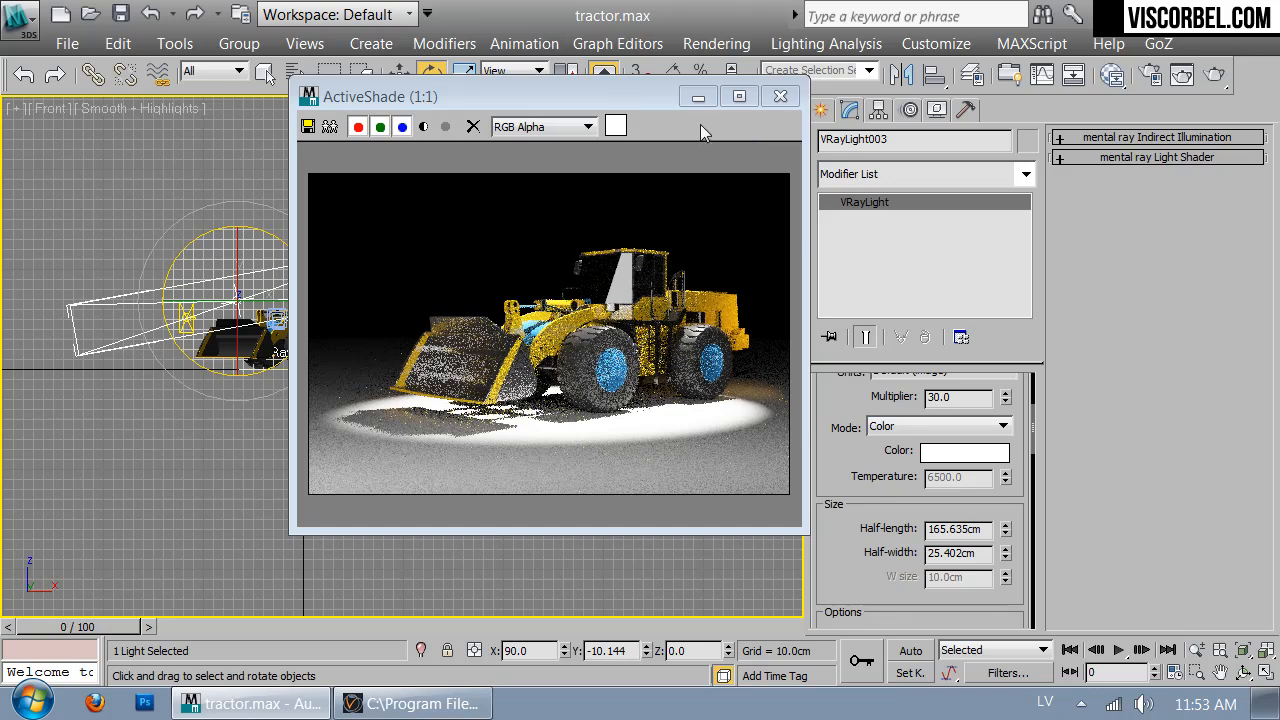
left_click_drag(611, 91, 781, 118)
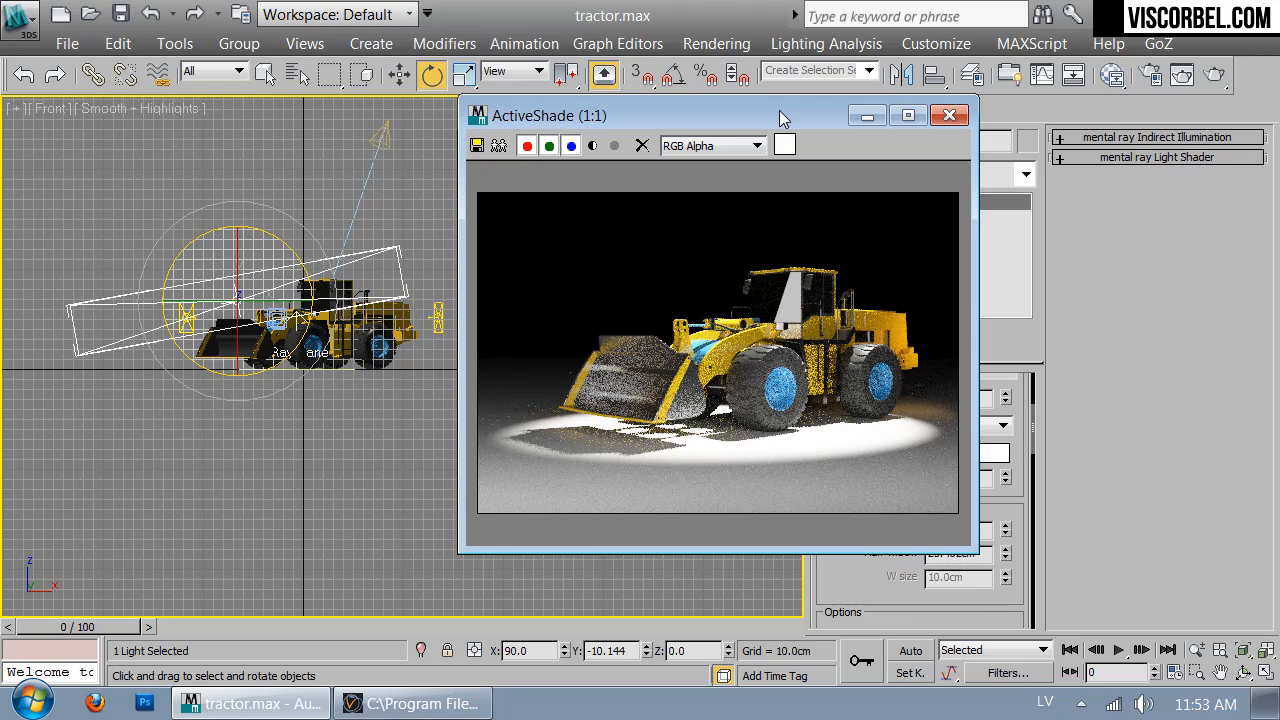
left_click_drag(780, 111, 793, 131)
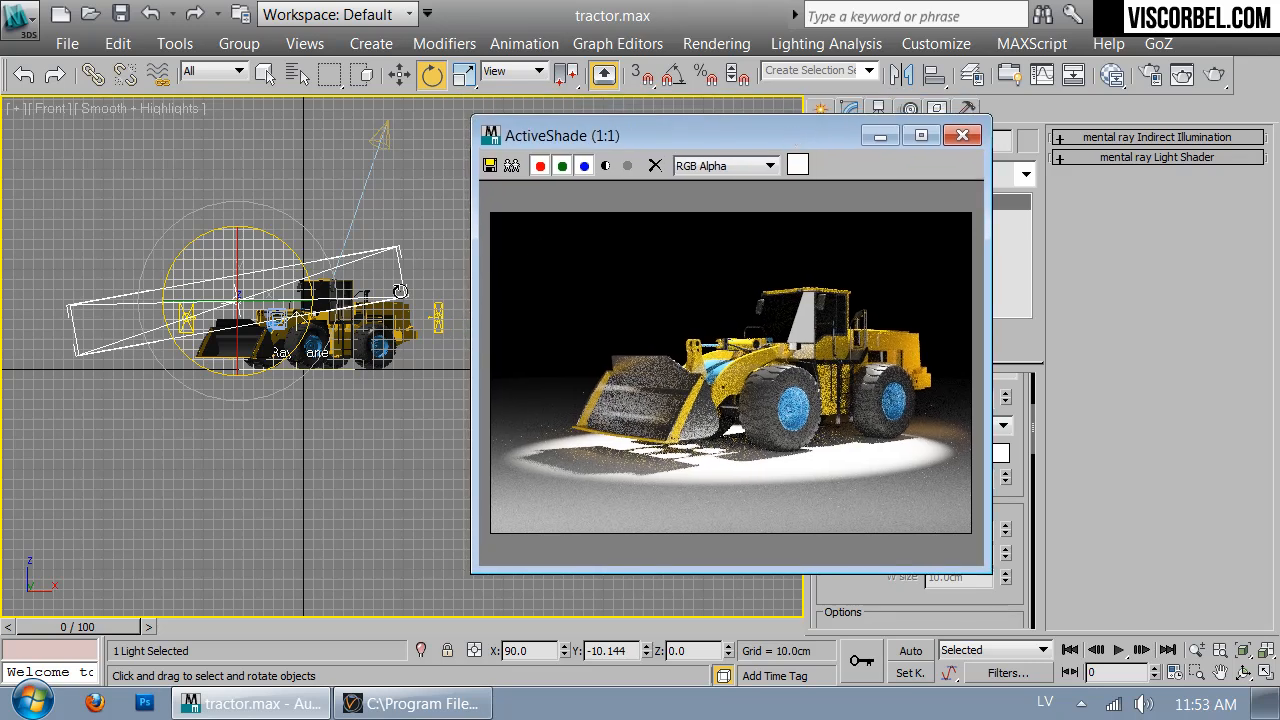
Open the Material Editor and load a Gradient Ramp map, Map #31, into an empty slot
key("m")
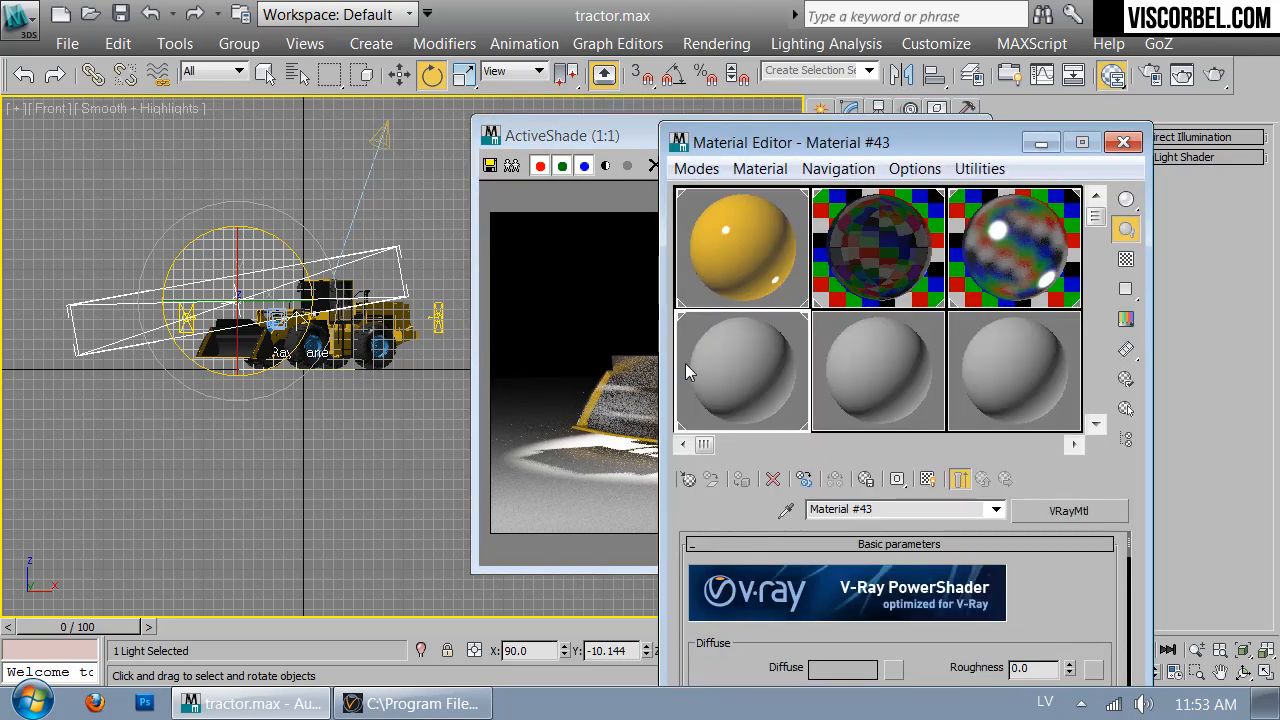
left_click(688, 479)
left_click(379, 365)
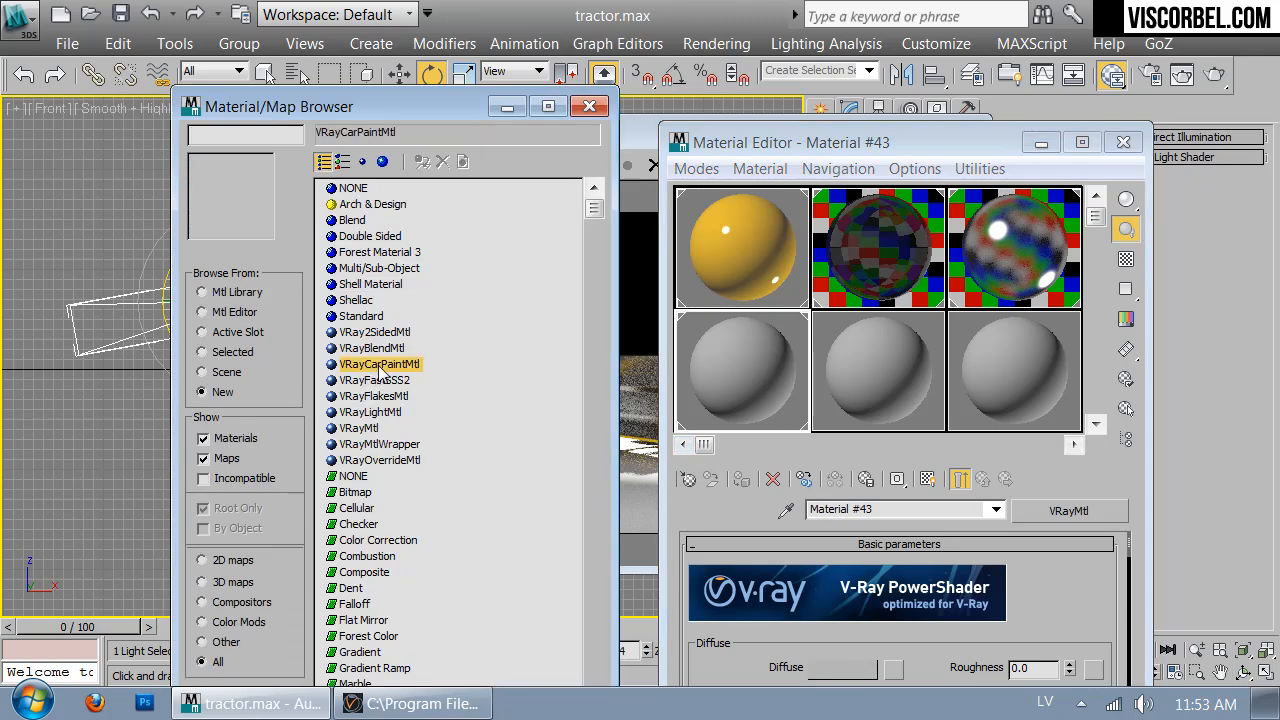
scroll(388, 350, "down", 1)
scroll(390, 350, "down", 3)
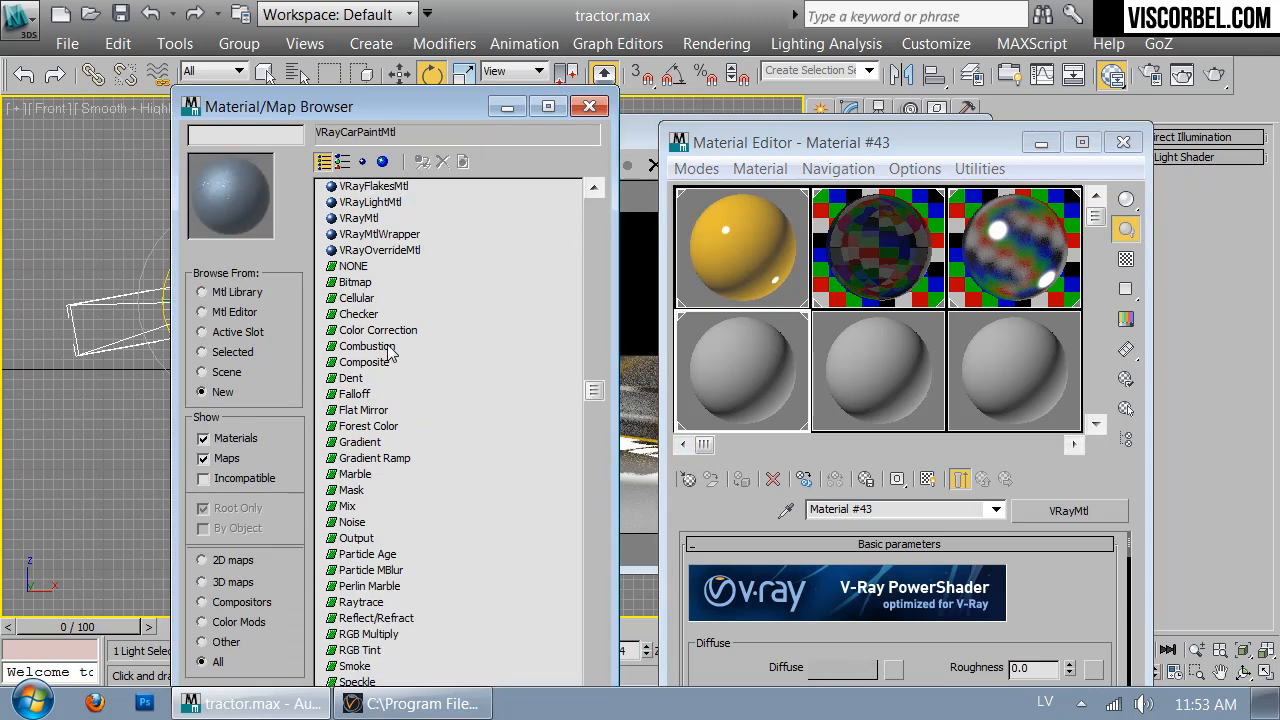
double_click(375, 458)
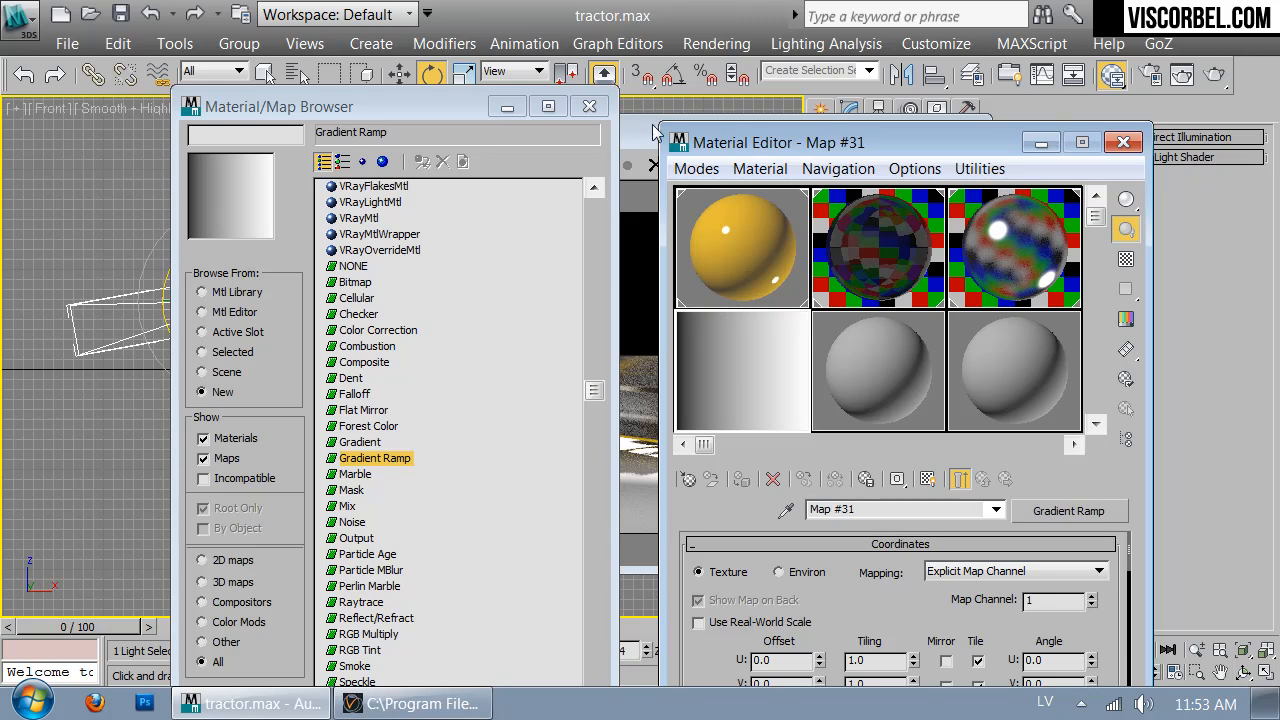
left_click(589, 106)
left_click_drag(780, 150, 280, 51)
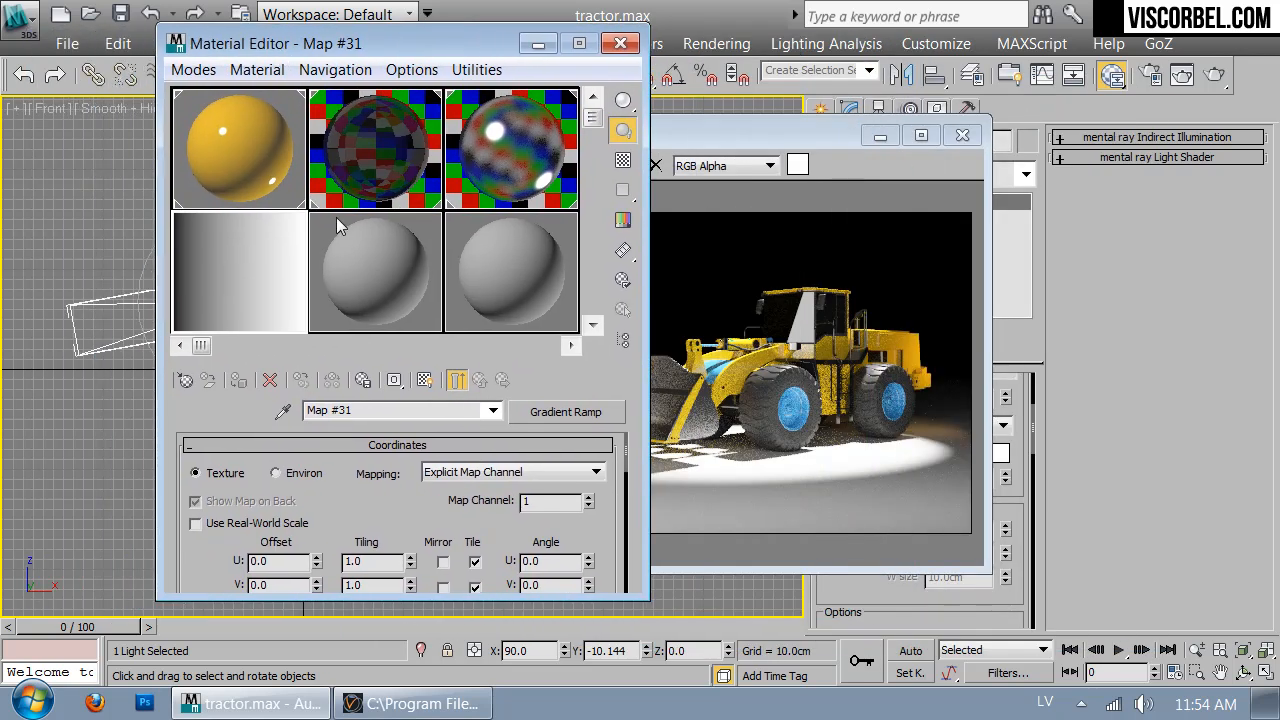
left_click(913, 145)
Assign the Gradient Ramp map to VRayLight003's texture as an instance
left_click(962, 135)
scroll(930, 465, "down", 10)
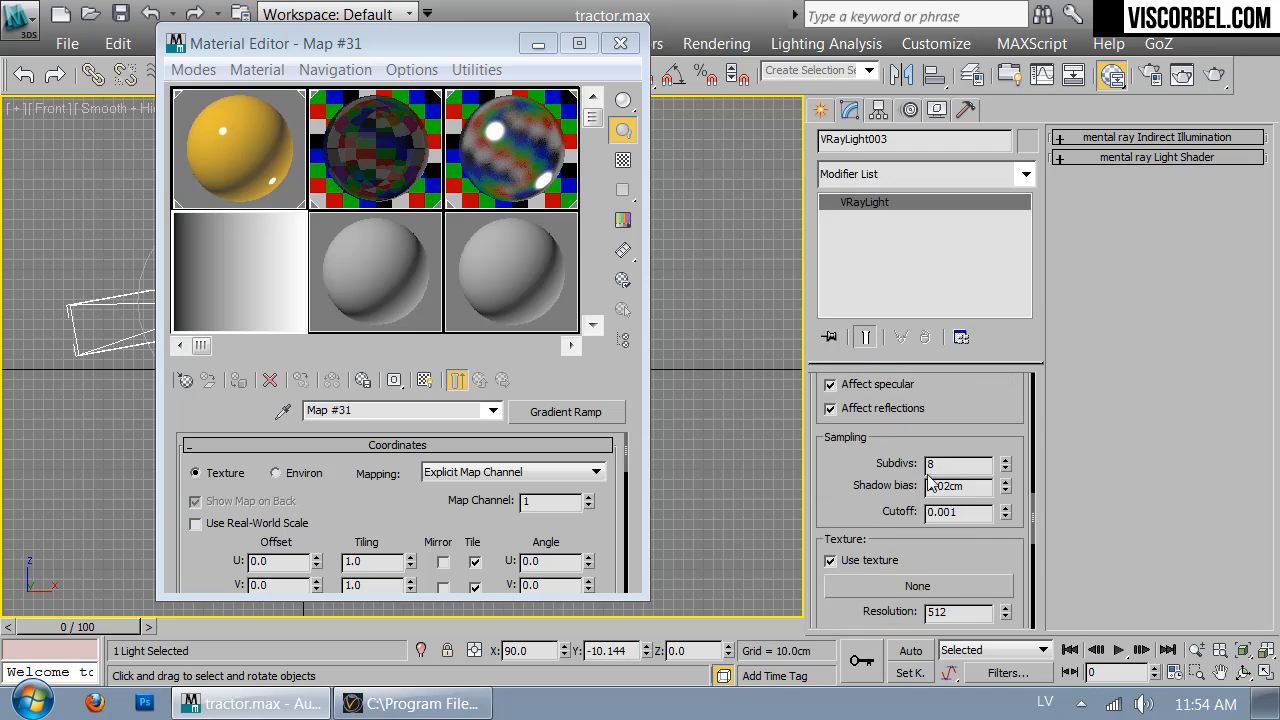
scroll(890, 515, "down", 2)
left_click_drag(203, 305, 870, 526)
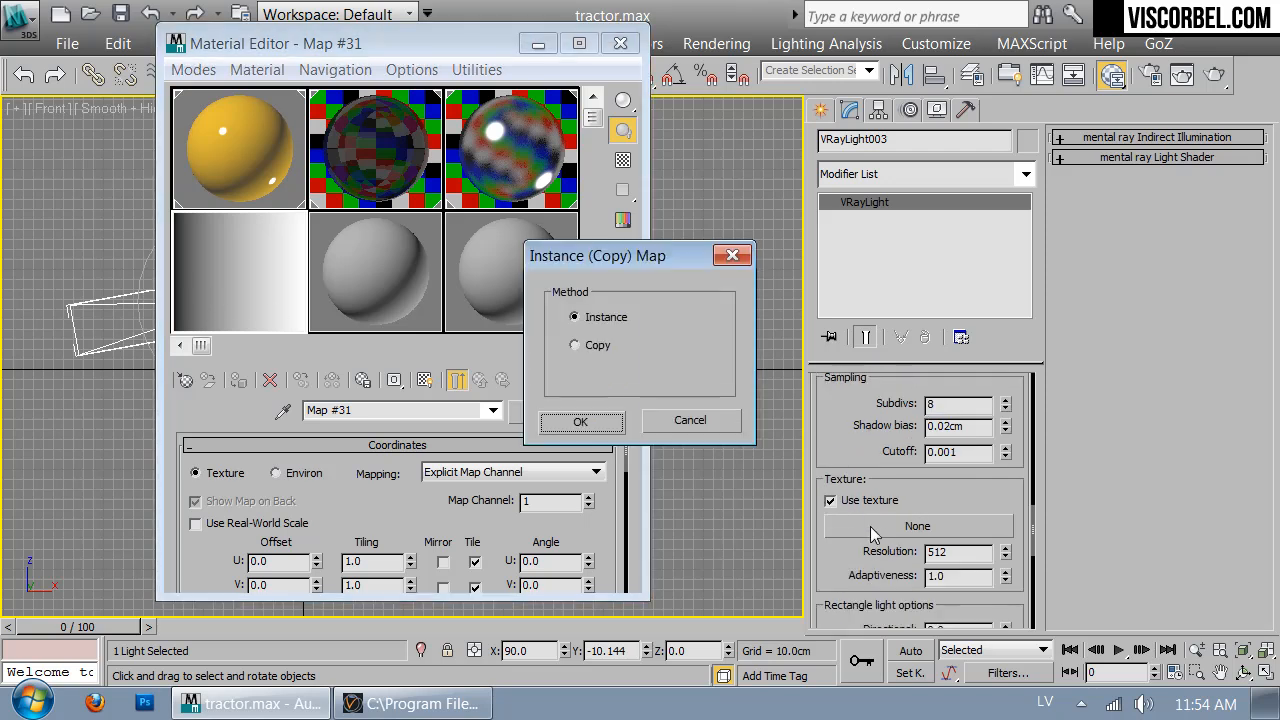
left_click(578, 414)
Switch the viewport to the camera view and restart the ActiveShade render
left_click_drag(420, 46, 608, 69)
left_click(171, 275)
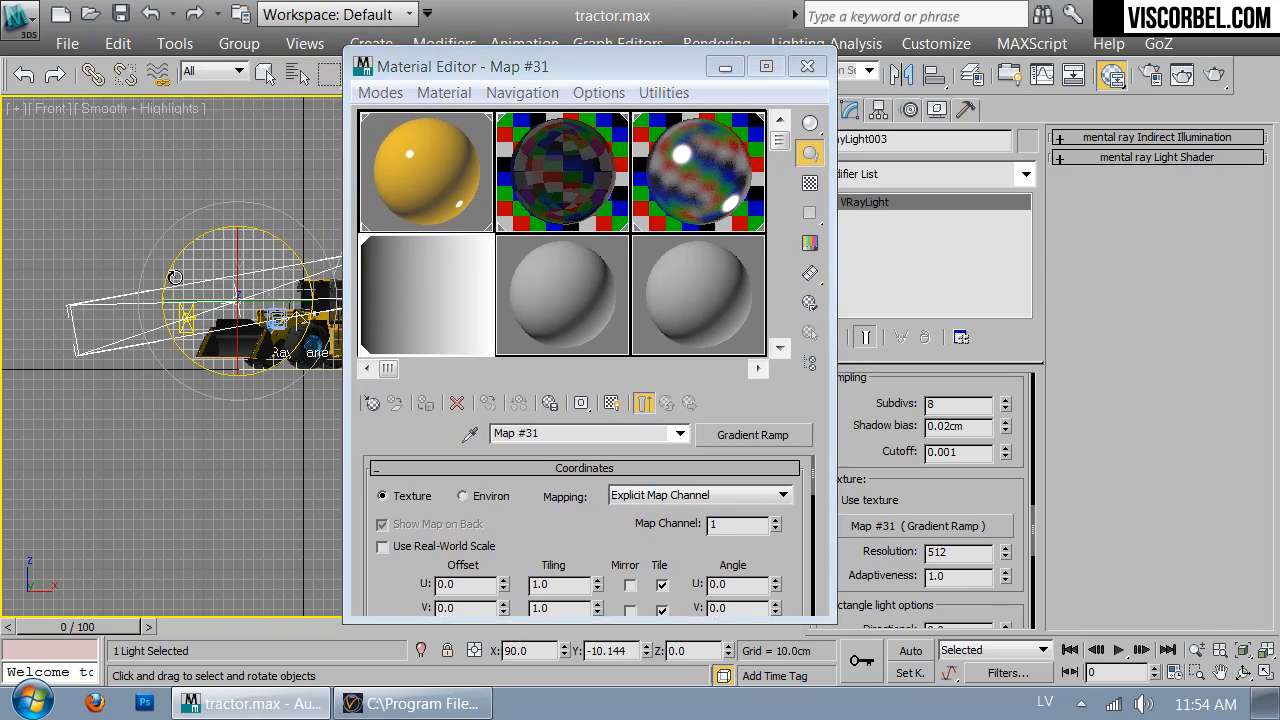
key("c")
left_click(1213, 78)
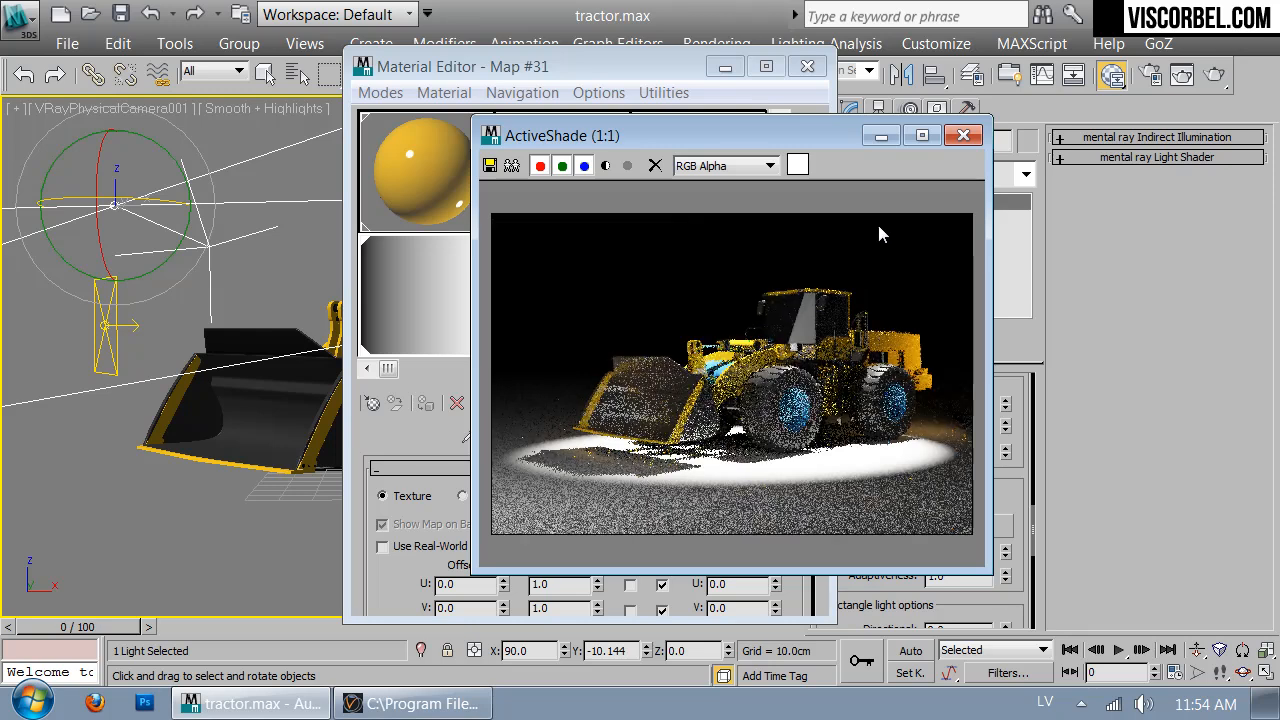
Move the gradient's middle flag to position 63
left_click_drag(799, 133, 1060, 95)
left_click(605, 539)
scroll(591, 499, "down", 6)
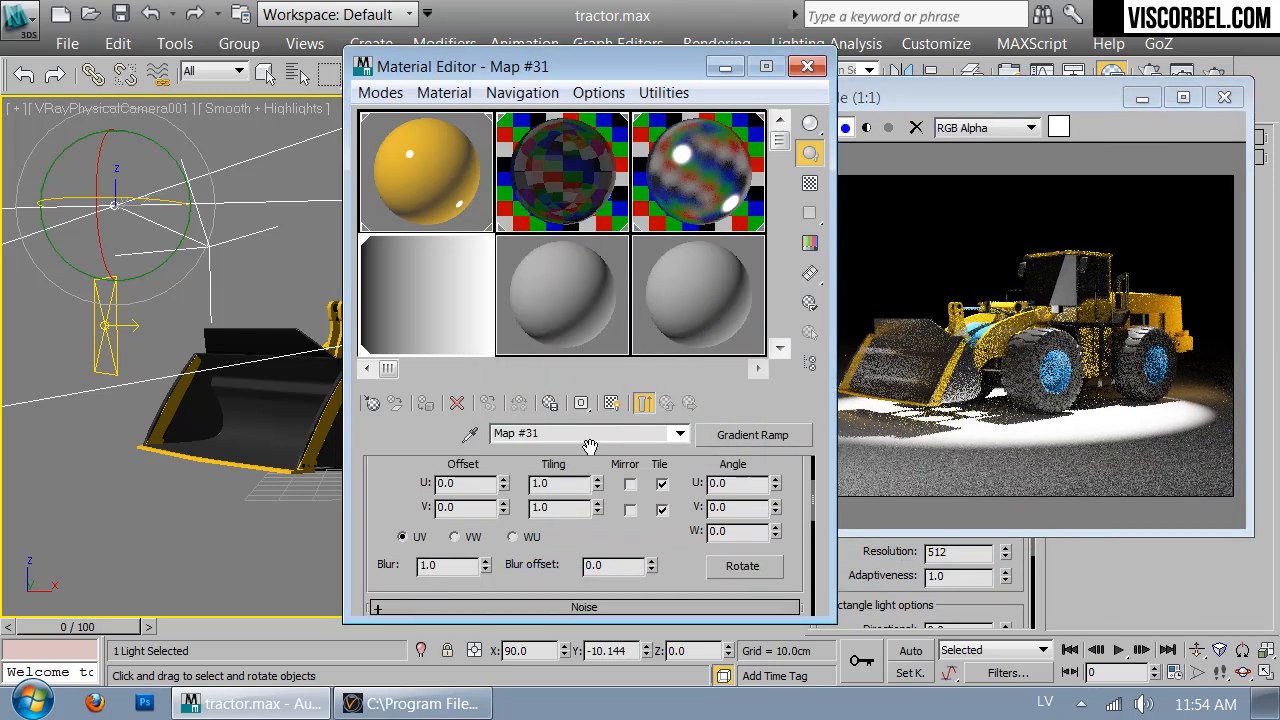
left_click_drag(584, 543, 756, 542)
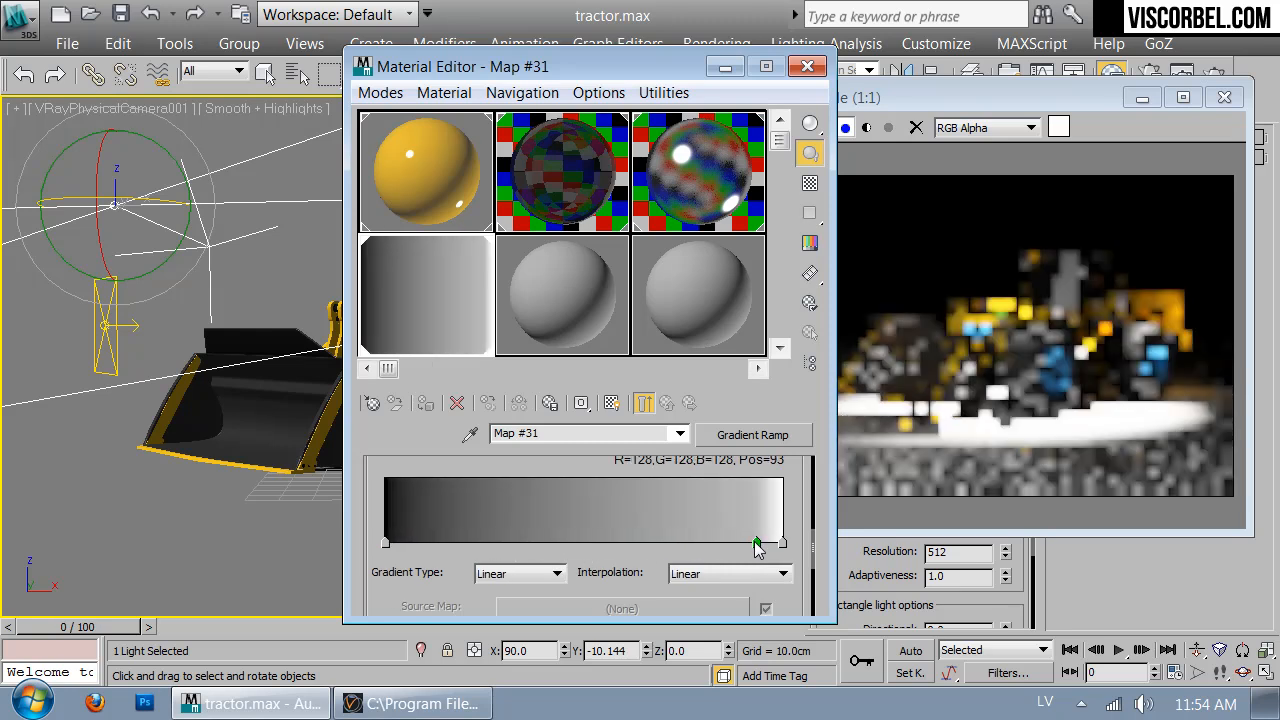
left_click_drag(730, 543, 634, 543)
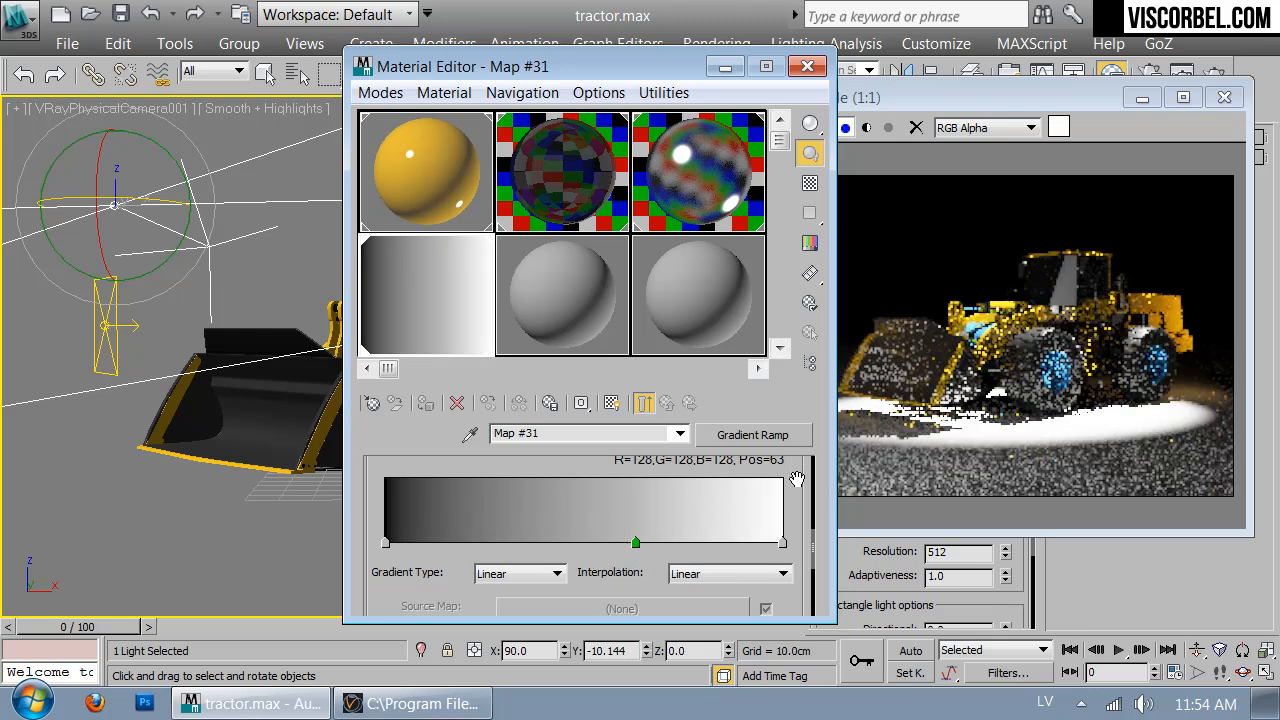
Set the gradient's W angle to 90 and shift the middle flag further toward white
left_click_drag(799, 476, 800, 590)
double_click(761, 506)
type("90")
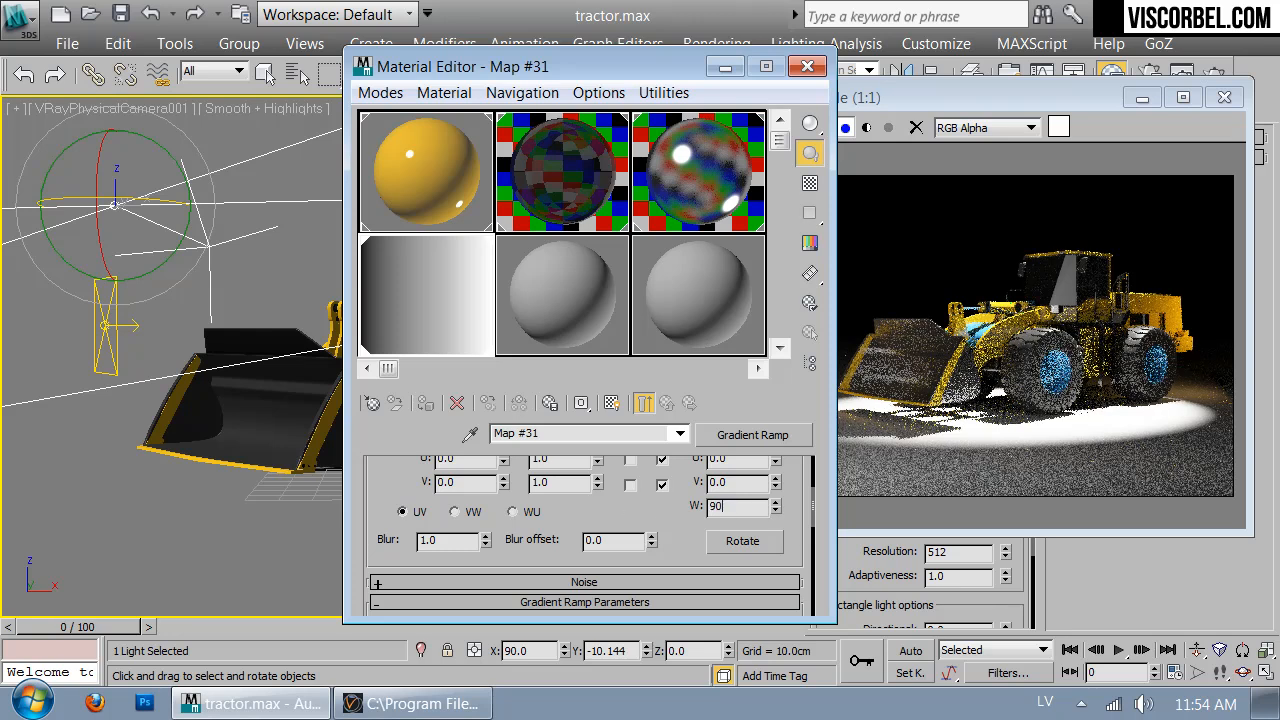
key("Return")
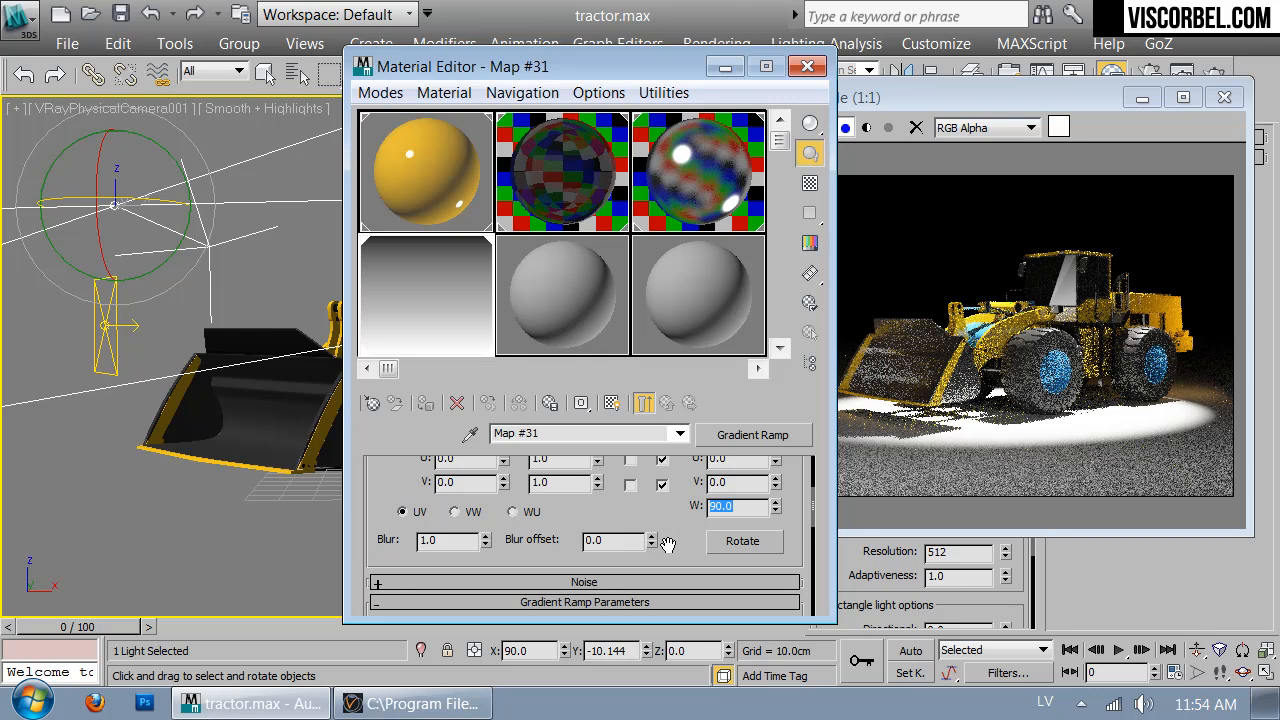
scroll(620, 535, "down", 5)
left_click_drag(621, 522, 664, 521)
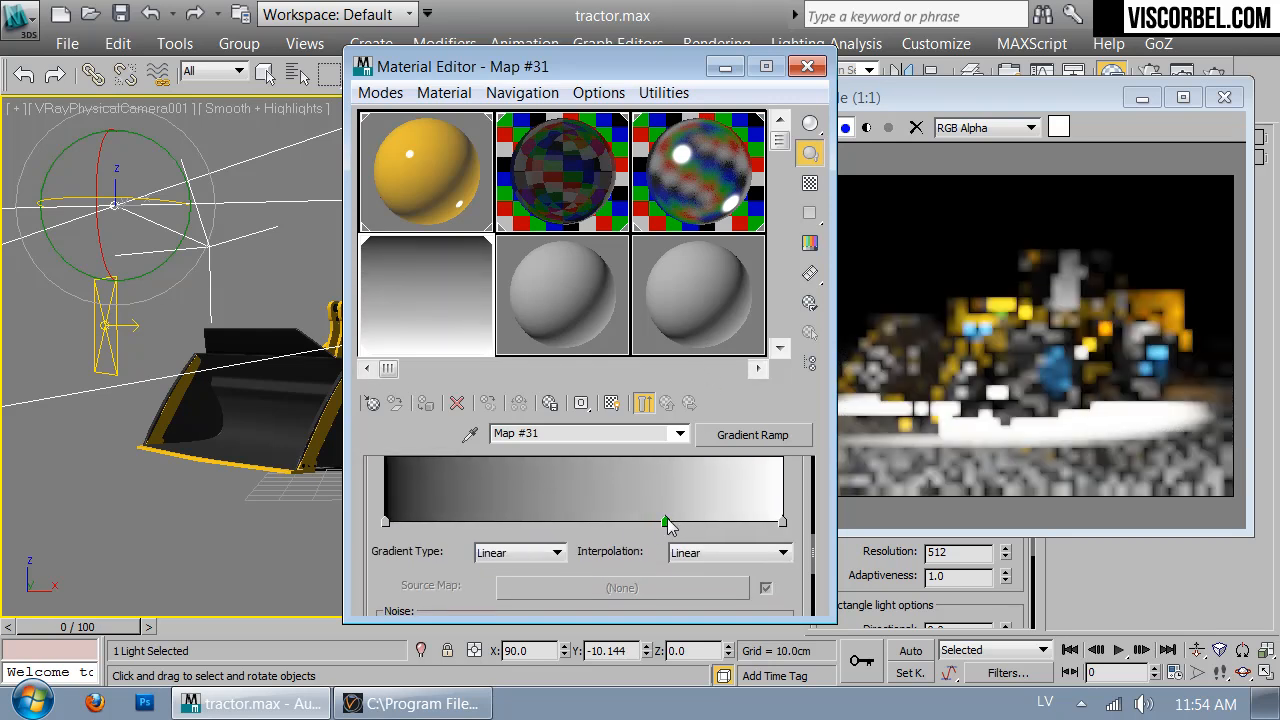
left_click_drag(655, 68, 578, 68)
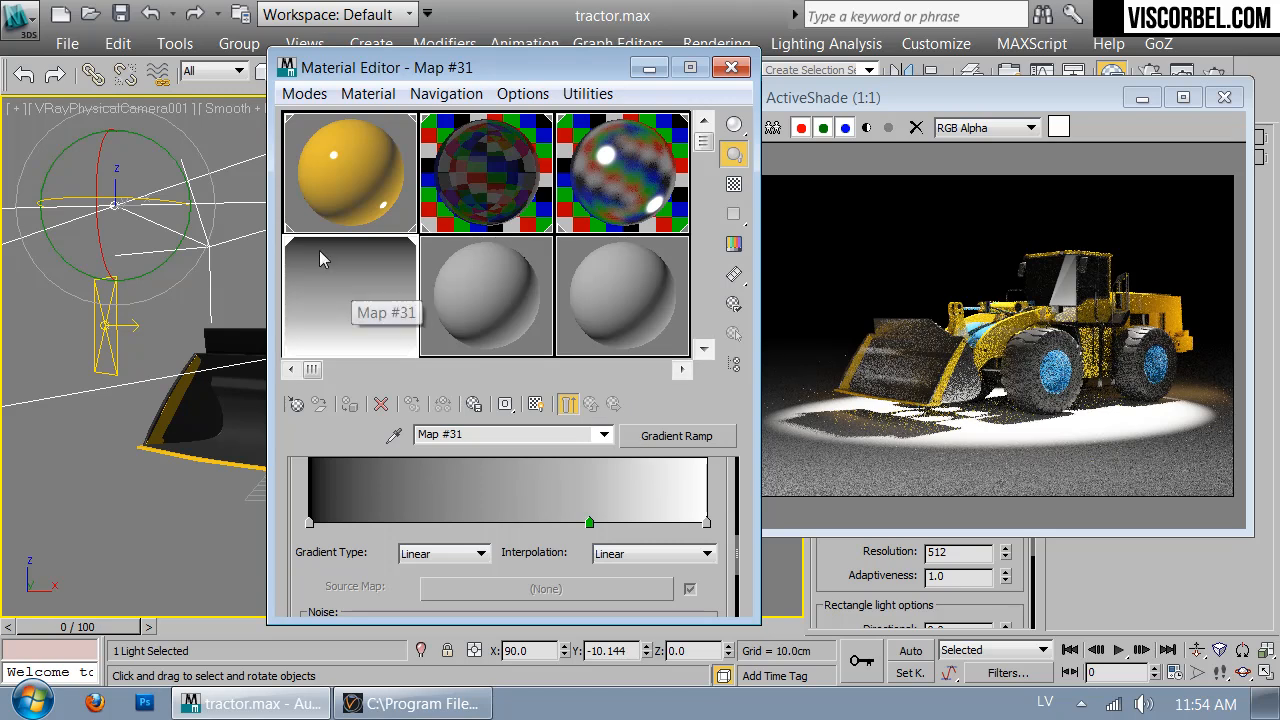
Convert Map #31 to a Mix map, keeping the gradient as a sub-map
left_click(699, 438)
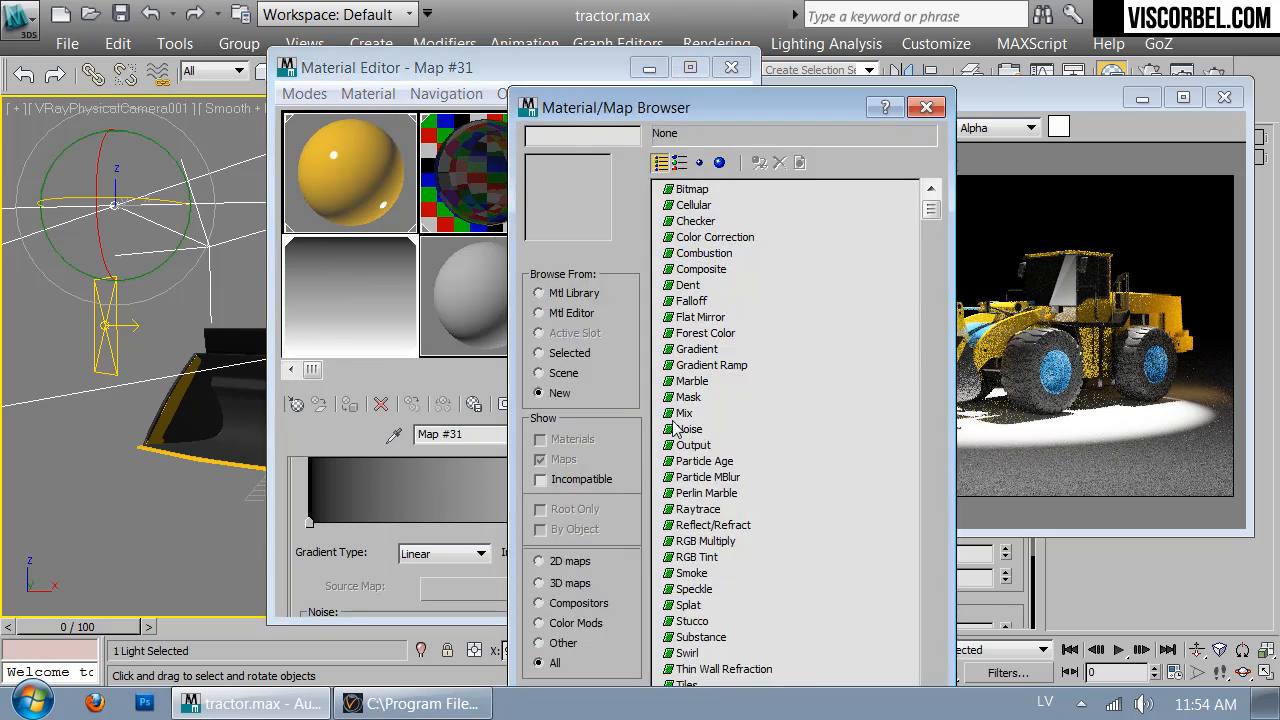
double_click(676, 425)
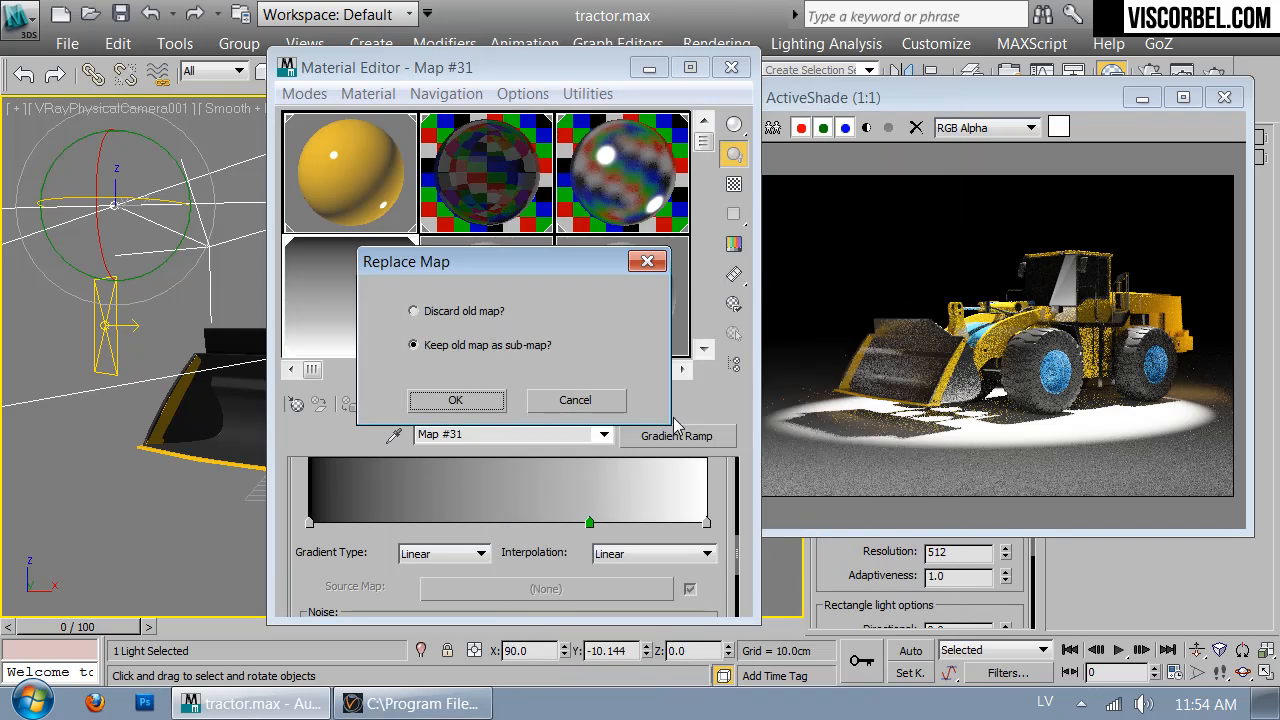
left_click(455, 401)
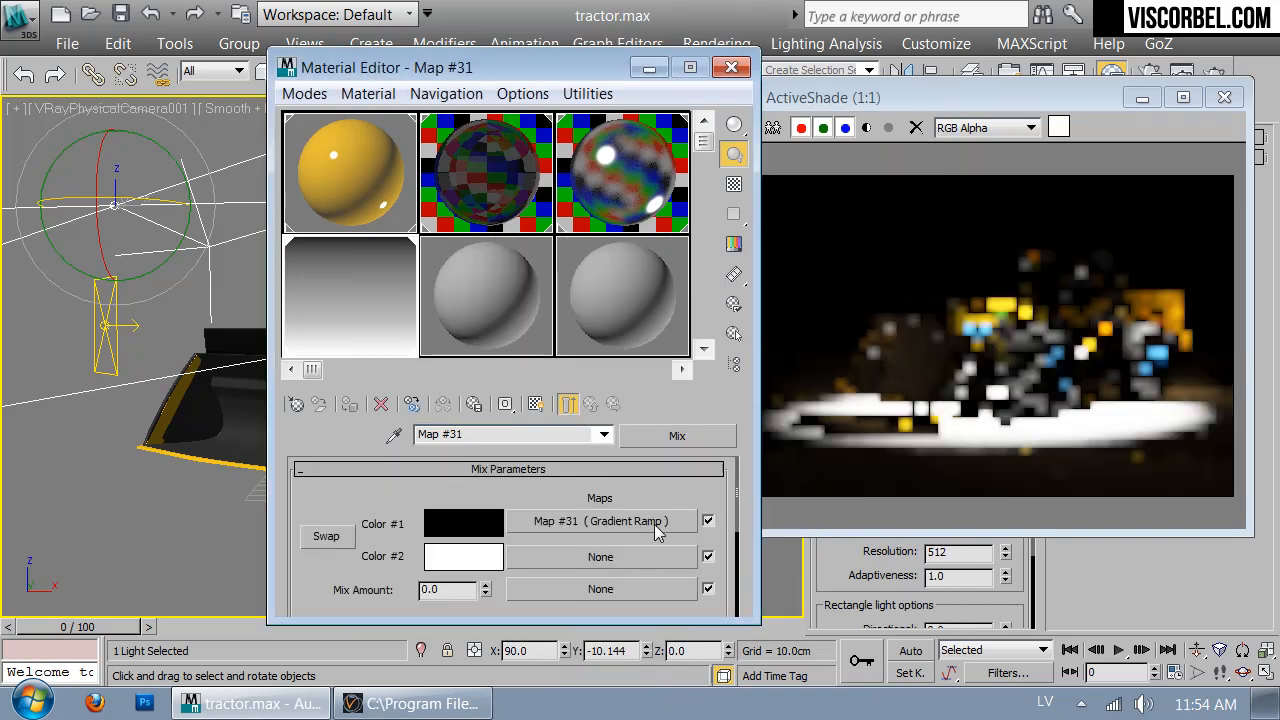
Set the Mix Color #2 to black and add a Gradient Ramp as Mix Amount
left_click(463, 556)
left_click(755, 259)
left_click_drag(755, 259, 716, 259)
left_click(853, 343)
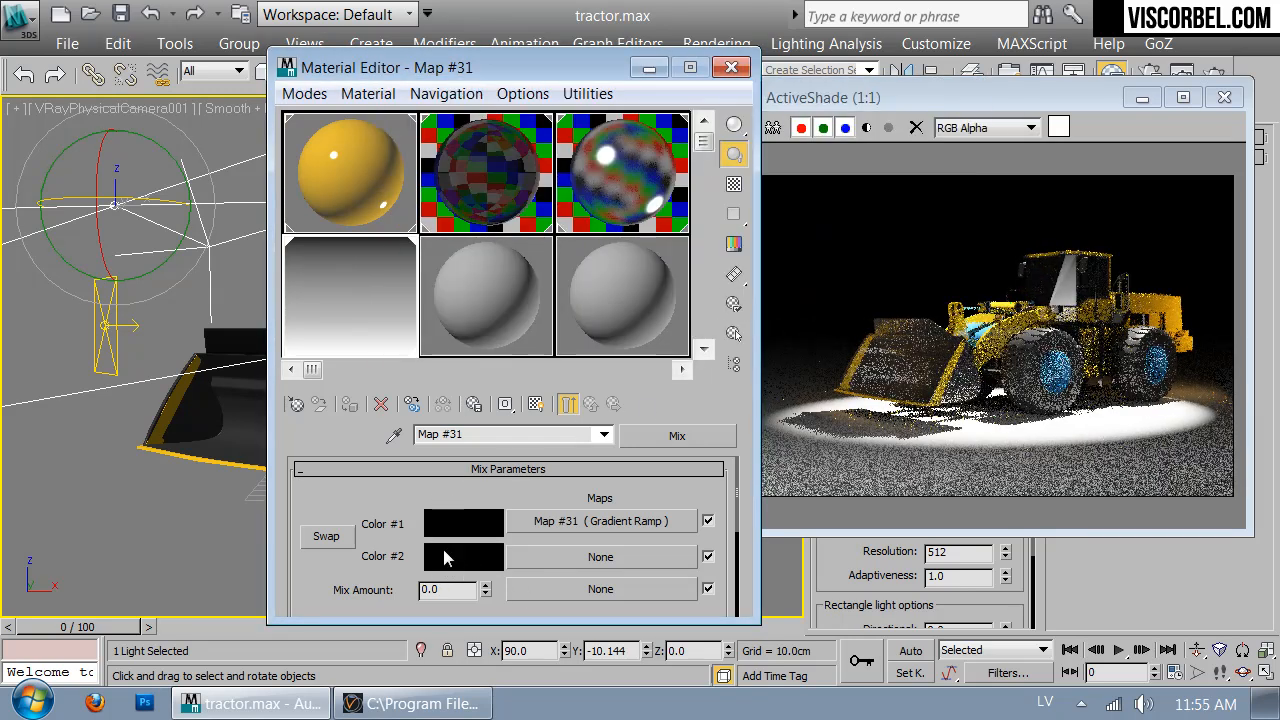
left_click(566, 589)
double_click(711, 365)
left_click_drag(518, 538, 570, 195)
Set the Map #33 gradient type to Box
left_click(439, 518)
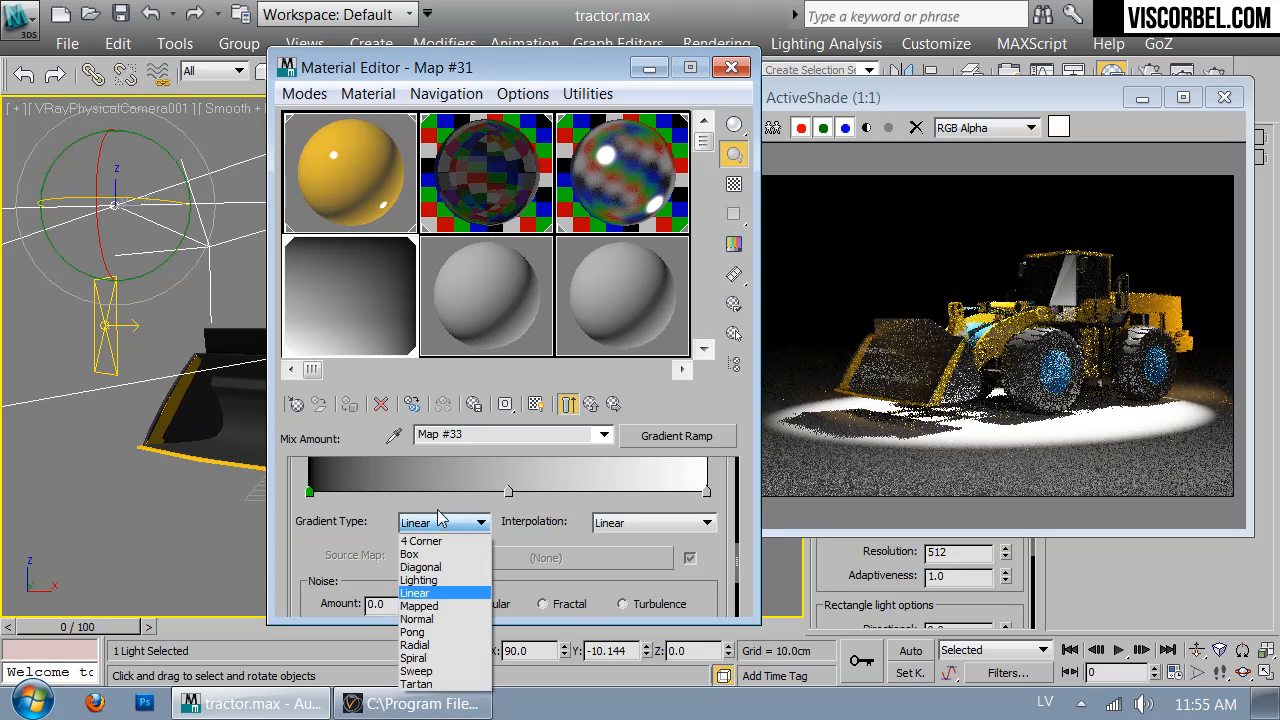
left_click(433, 541)
left_click(443, 522)
left_click(410, 554)
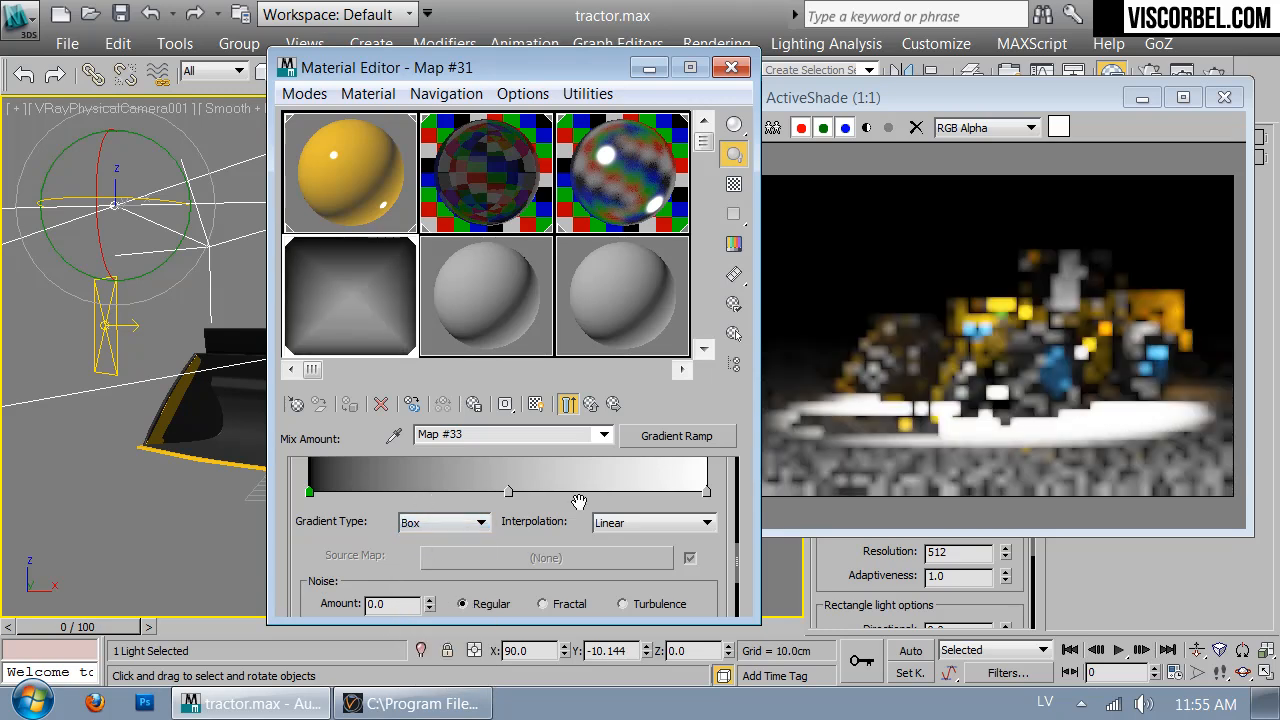
left_click(592, 406)
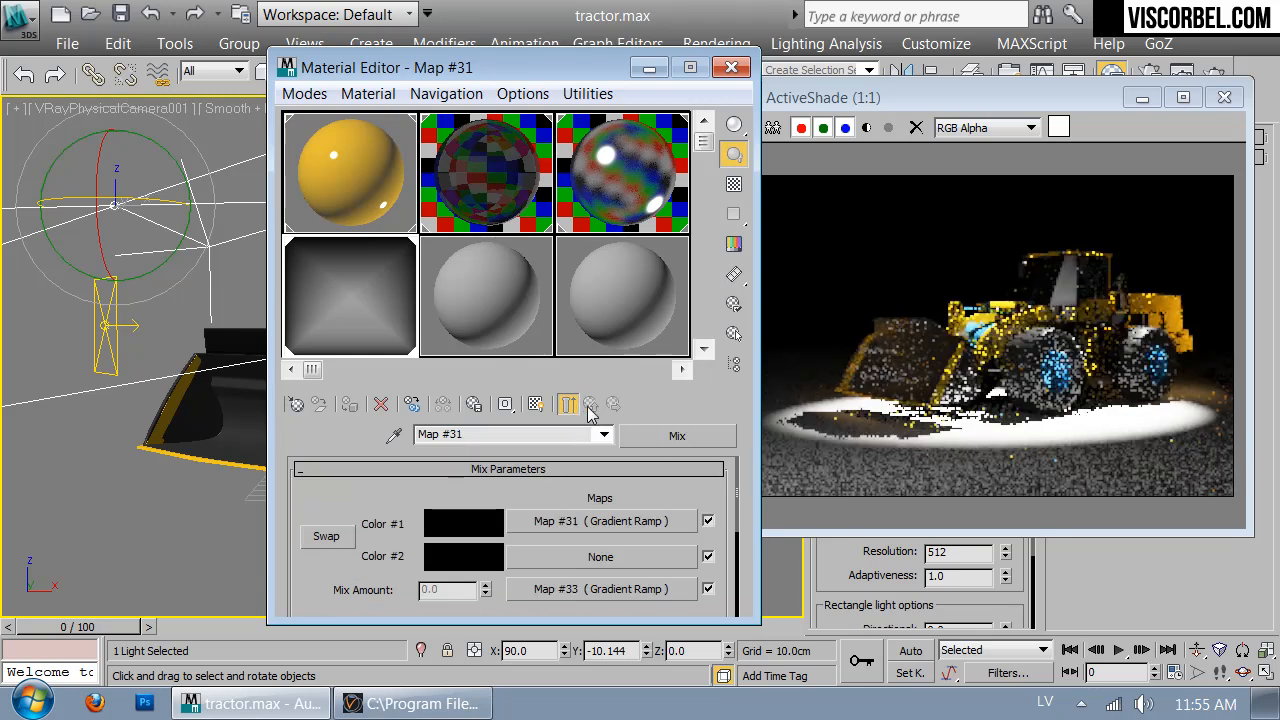
left_click(585, 589)
left_click_drag(458, 569, 460, 494)
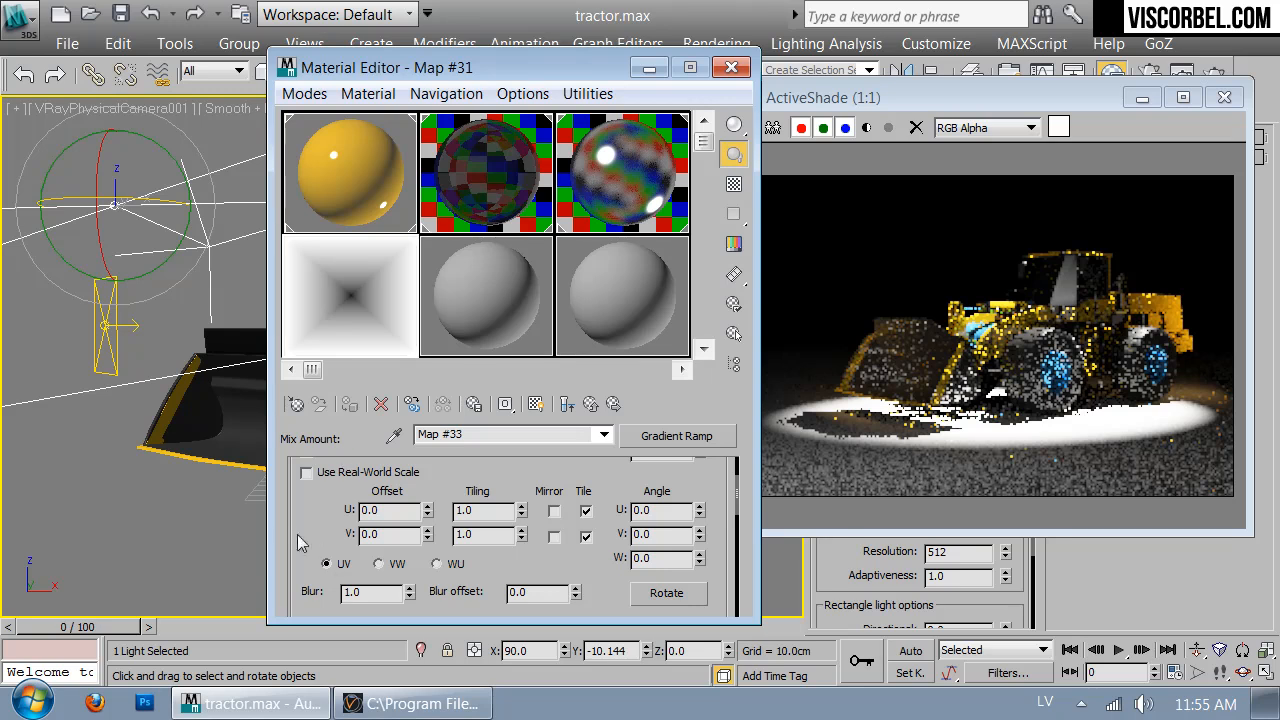
scroll(312, 525, "down", 5)
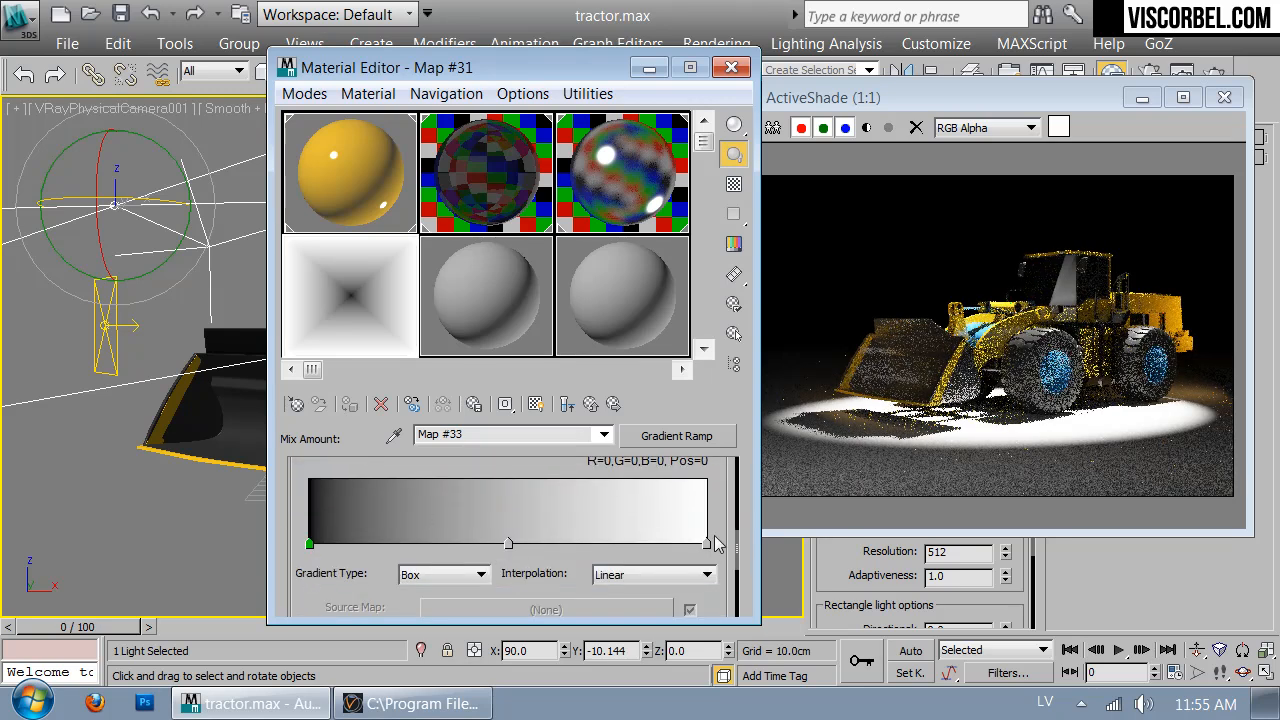
Make the gradient's right end black and its middle flag white at position 86
double_click(707, 544)
left_click_drag(745, 258, 690, 252)
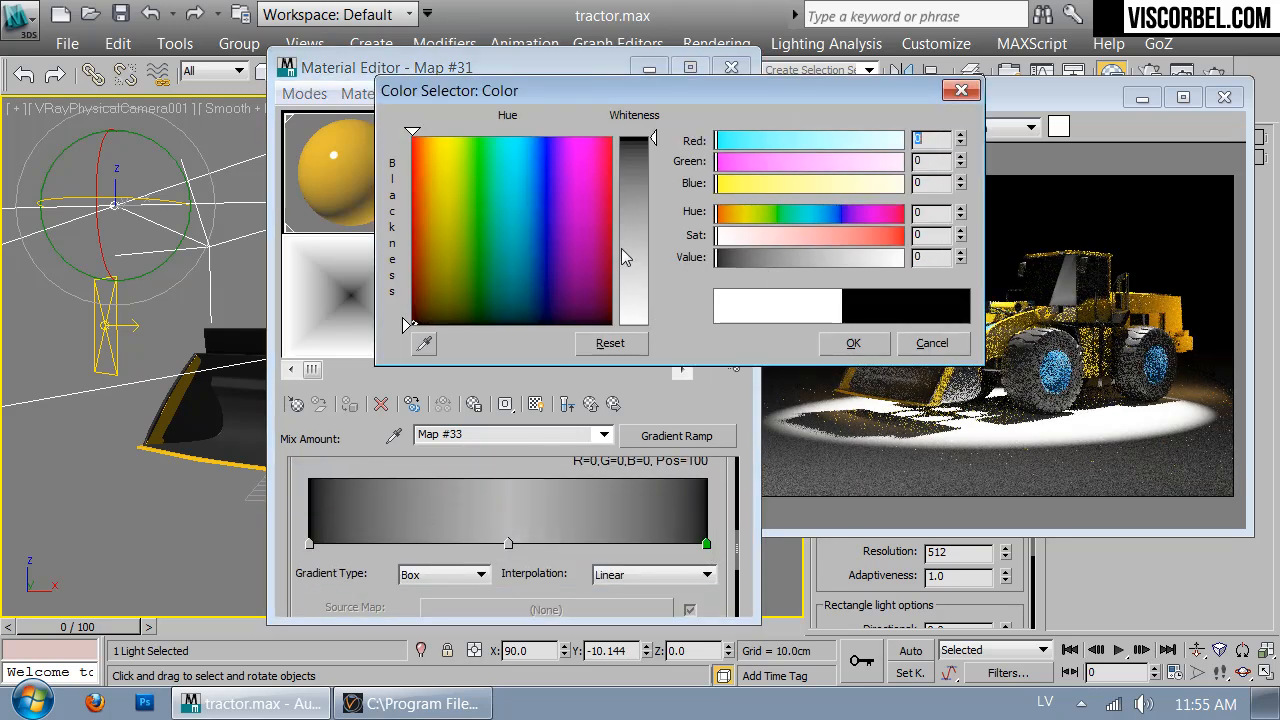
left_click(837, 343)
double_click(509, 544)
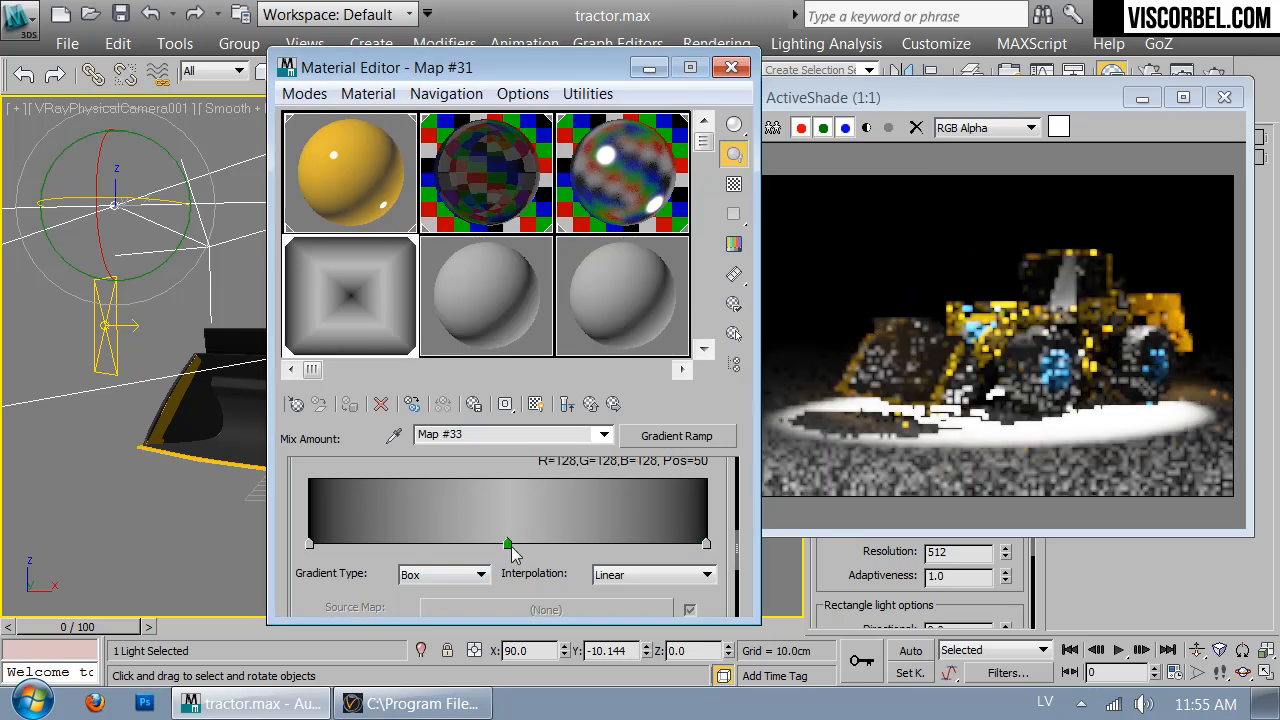
left_click_drag(809, 258, 905, 258)
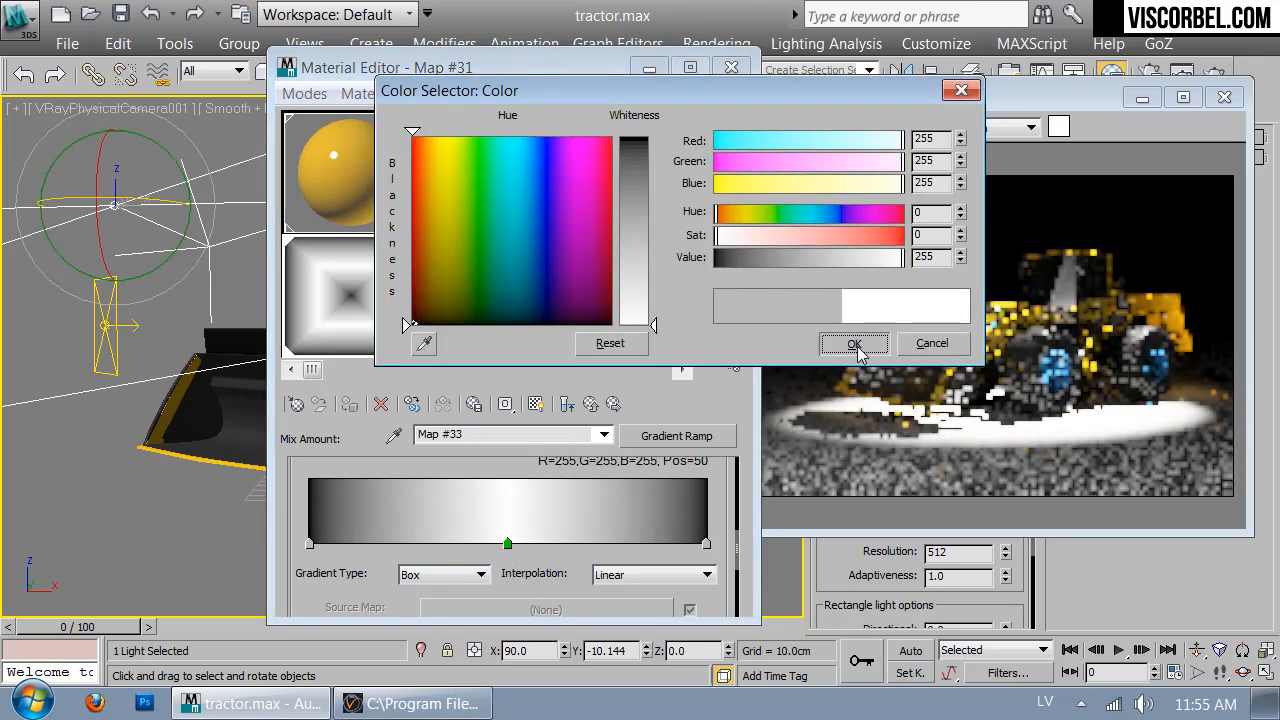
left_click(853, 343)
left_click_drag(507, 544, 651, 545)
Make the left flag white, move the middle flag to 79, and return to parent Map #31
double_click(309, 544)
left_click_drag(808, 258, 905, 258)
left_click(853, 343)
left_click_drag(649, 545, 623, 545)
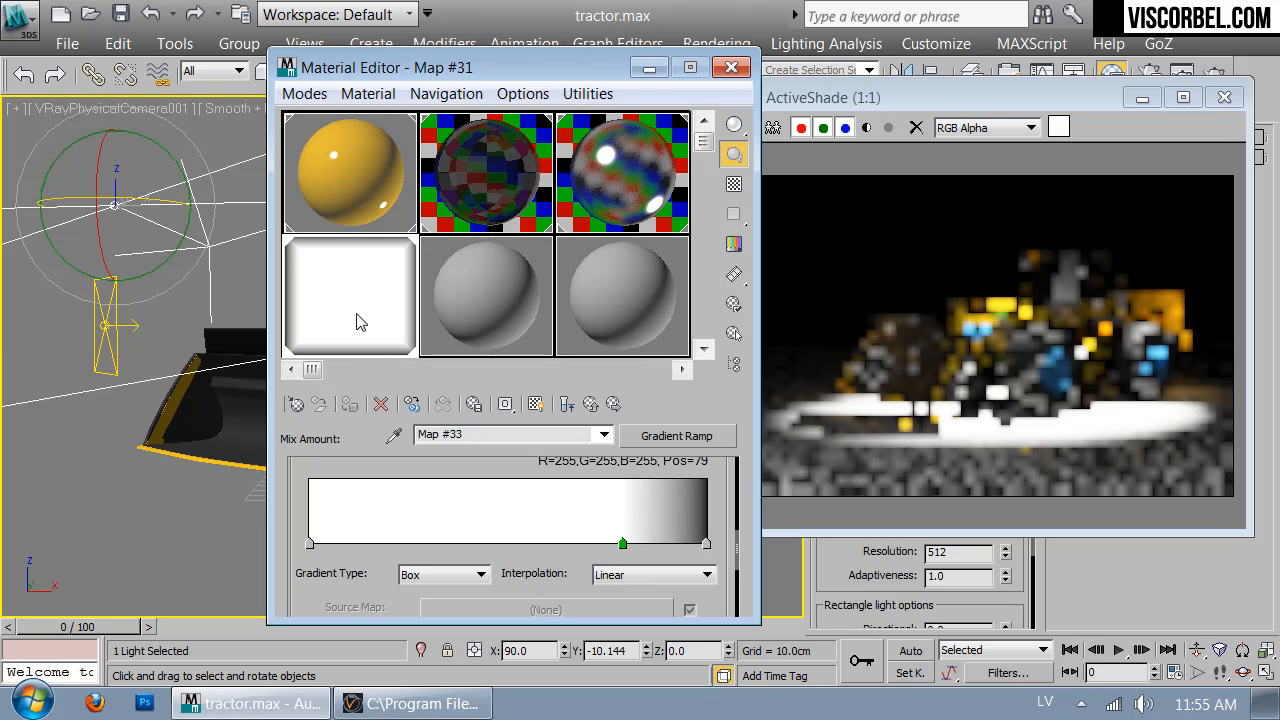
double_click(360, 322)
left_click(619, 205)
left_click(567, 404)
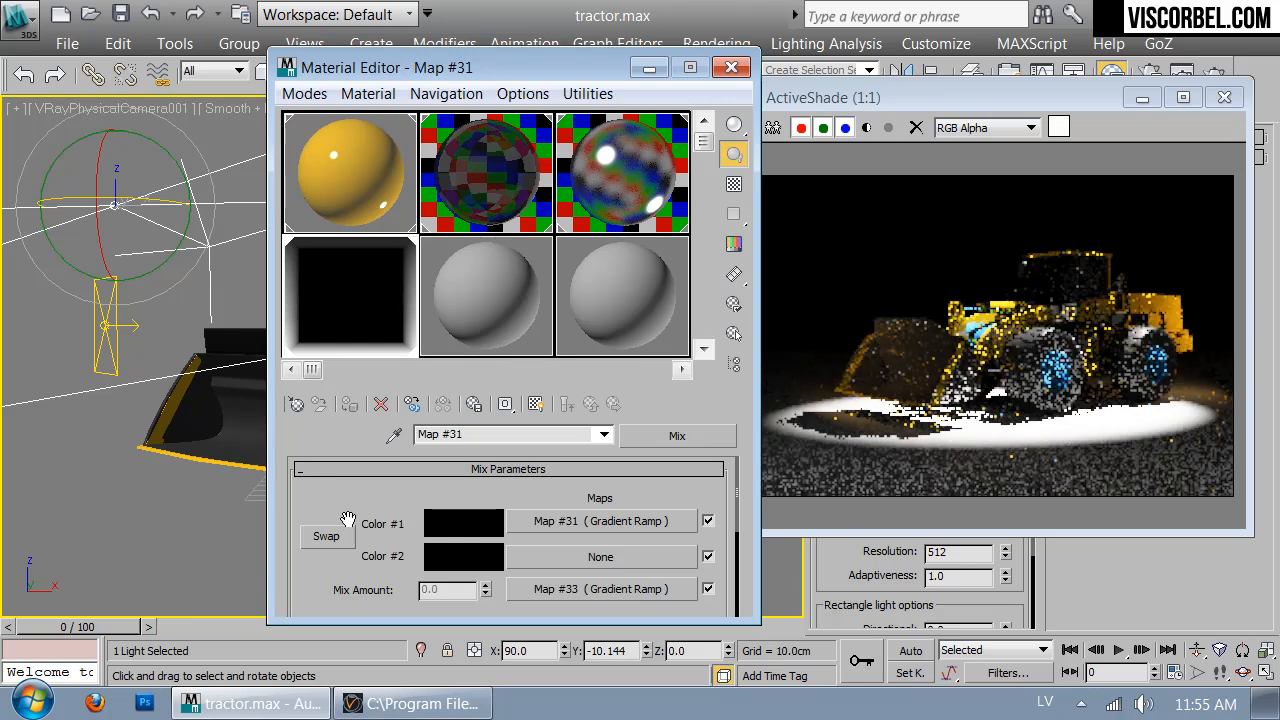
Swap the Mix inputs so Color #1 is black and Map #31 feeds Color #2
left_click(327, 537)
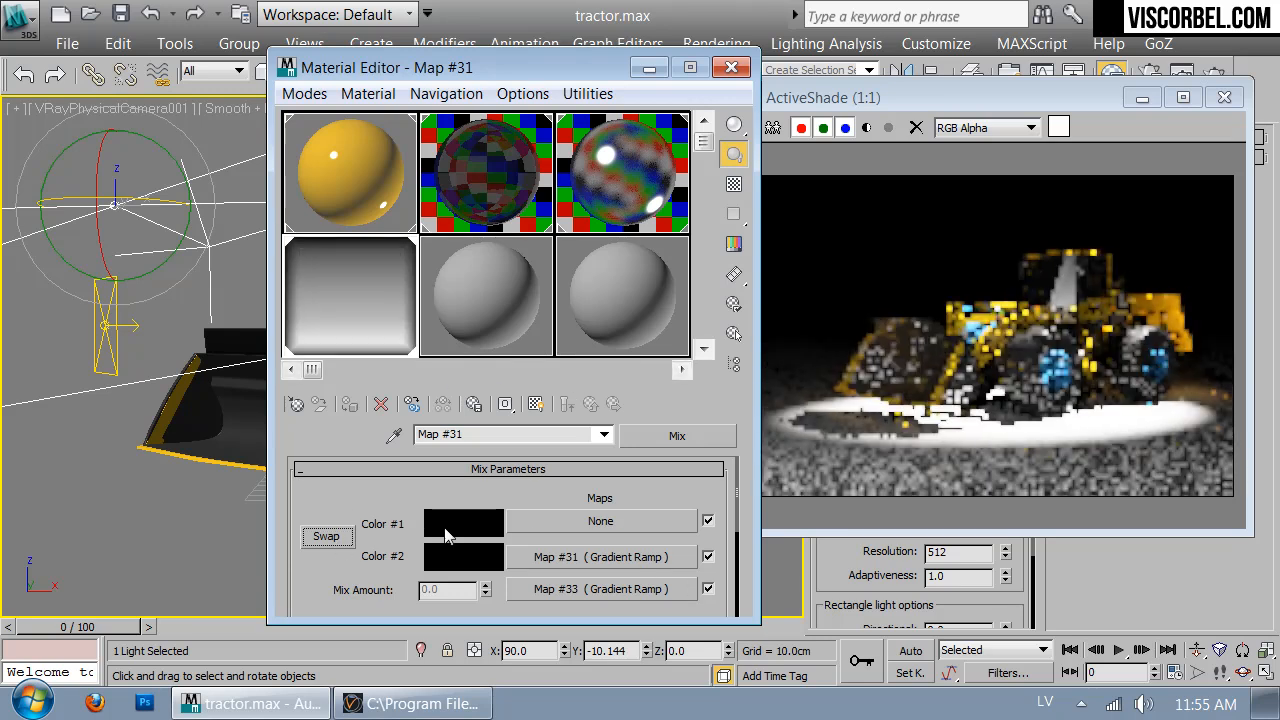
left_click(326, 537)
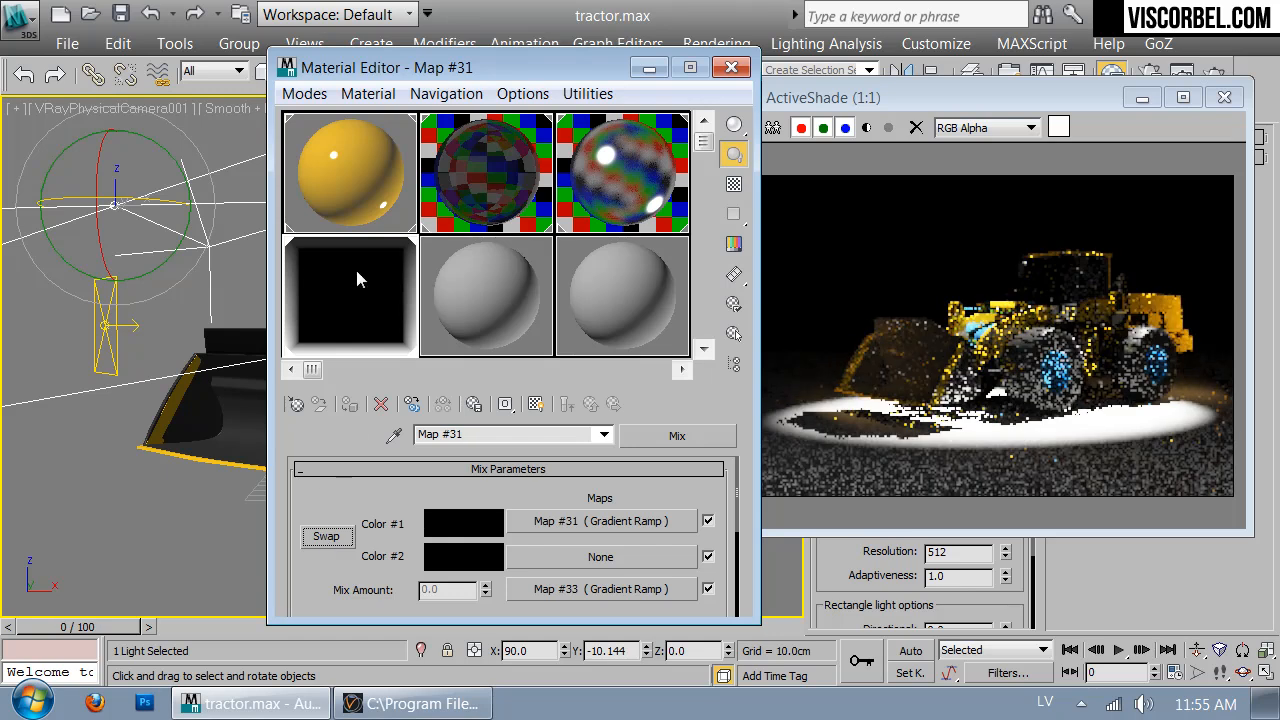
left_click(340, 540)
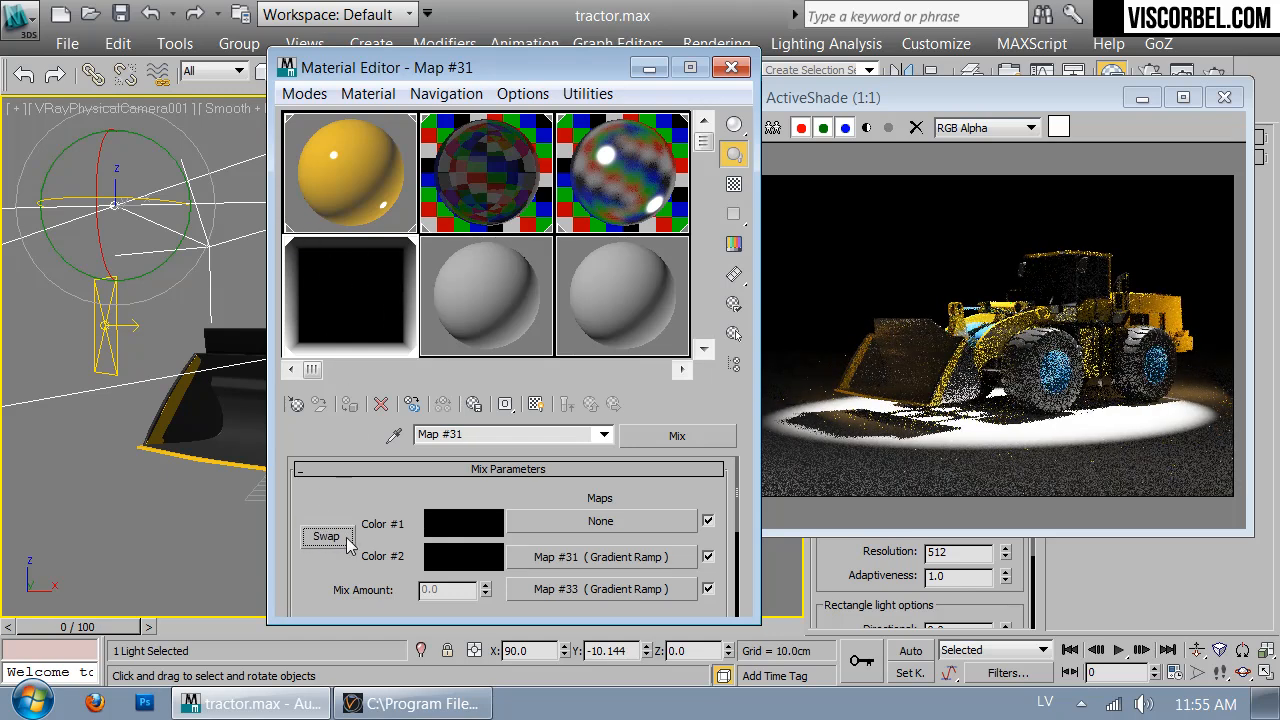
left_click(1027, 332)
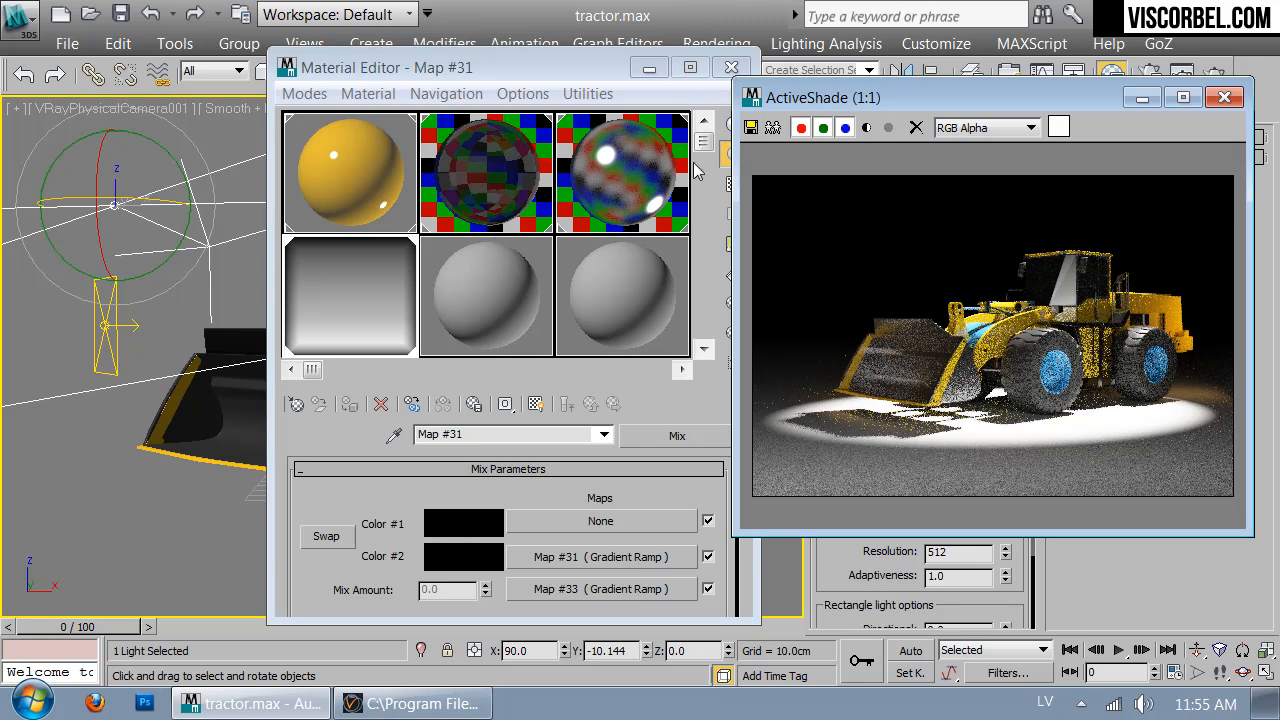
Exclude VRayPlane001 from VRayLight003's illumination and shadows
left_click_drag(805, 97, 758, 98)
left_click_drag(986, 97, 490, 168)
scroll(848, 404, "up", 10)
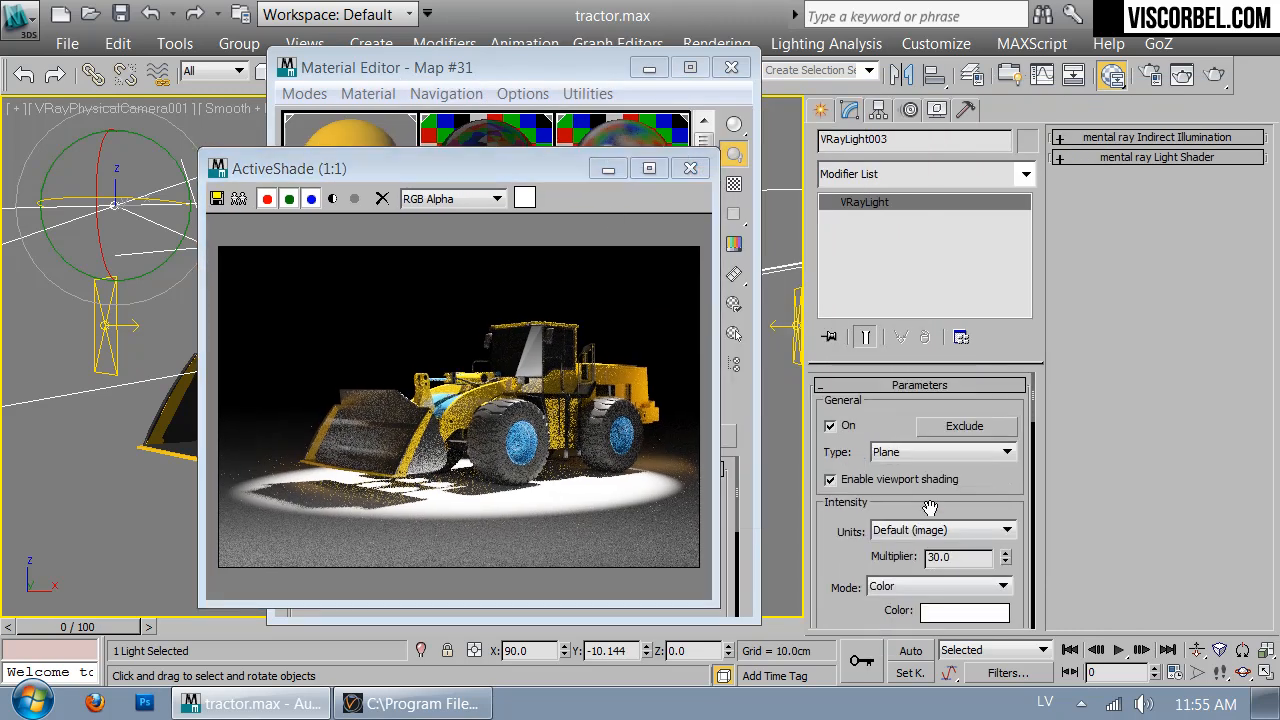
left_click(963, 426)
left_click(241, 152)
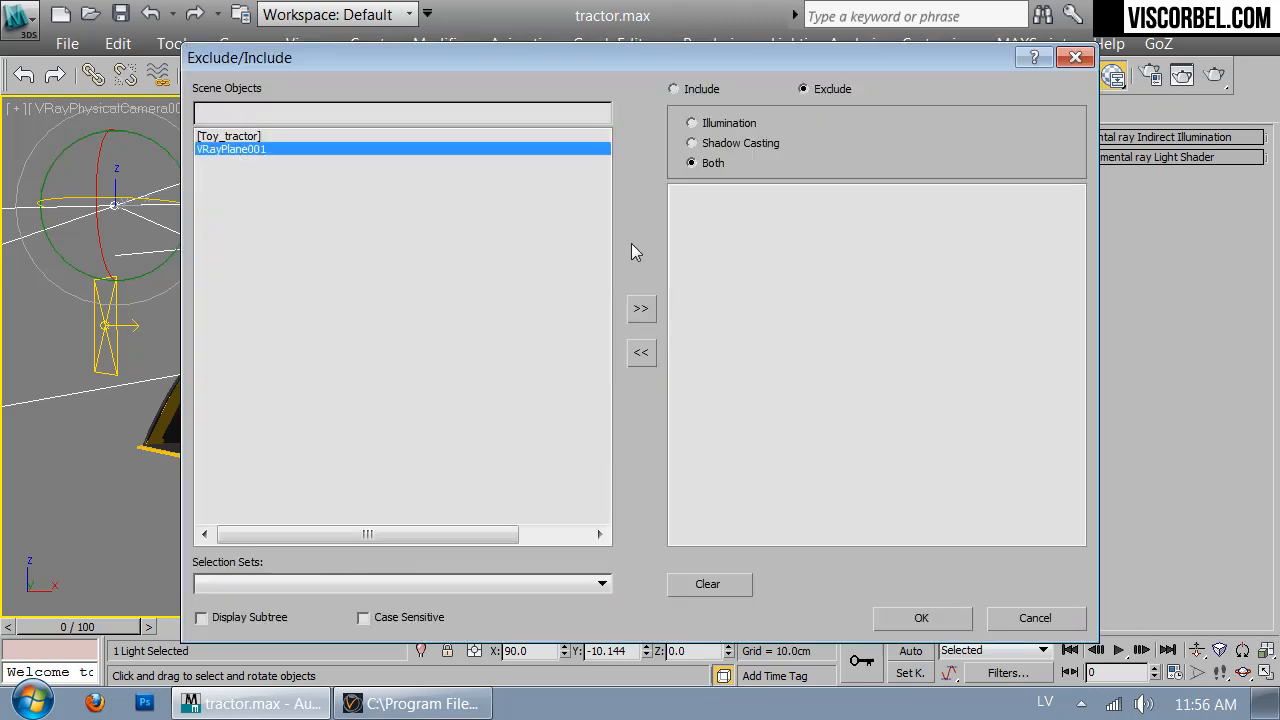
left_click(641, 311)
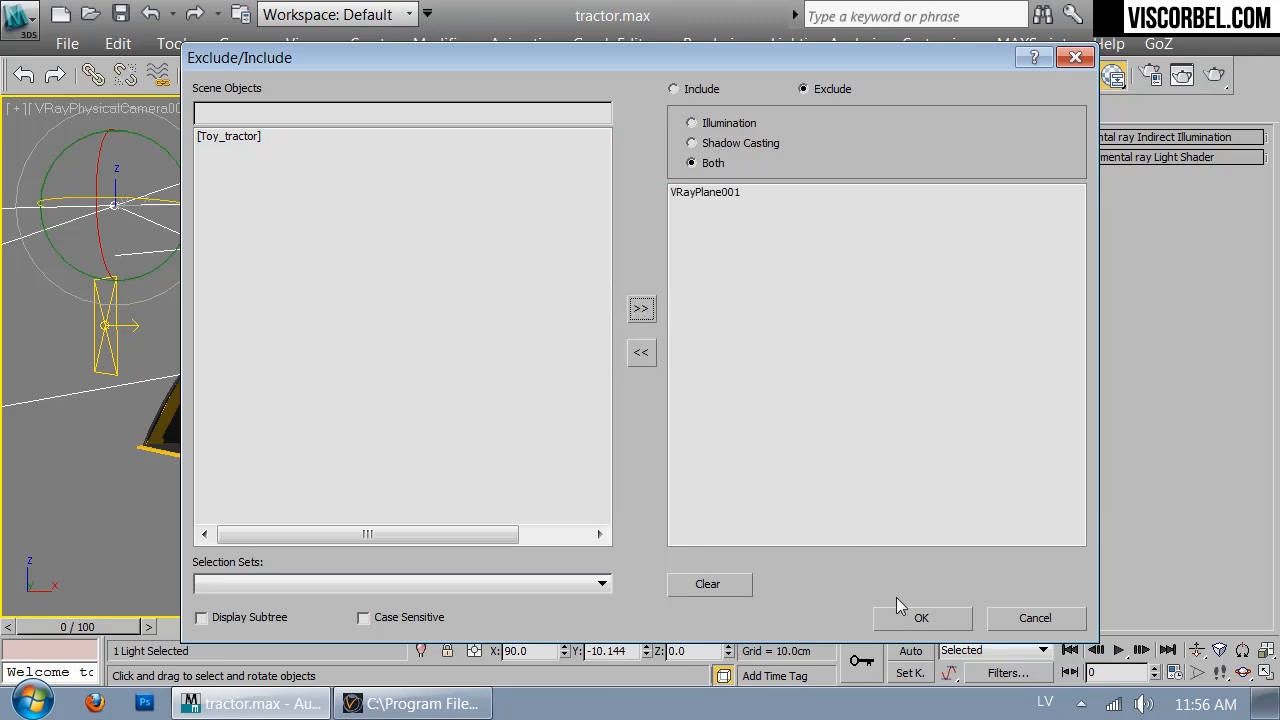
left_click(920, 617)
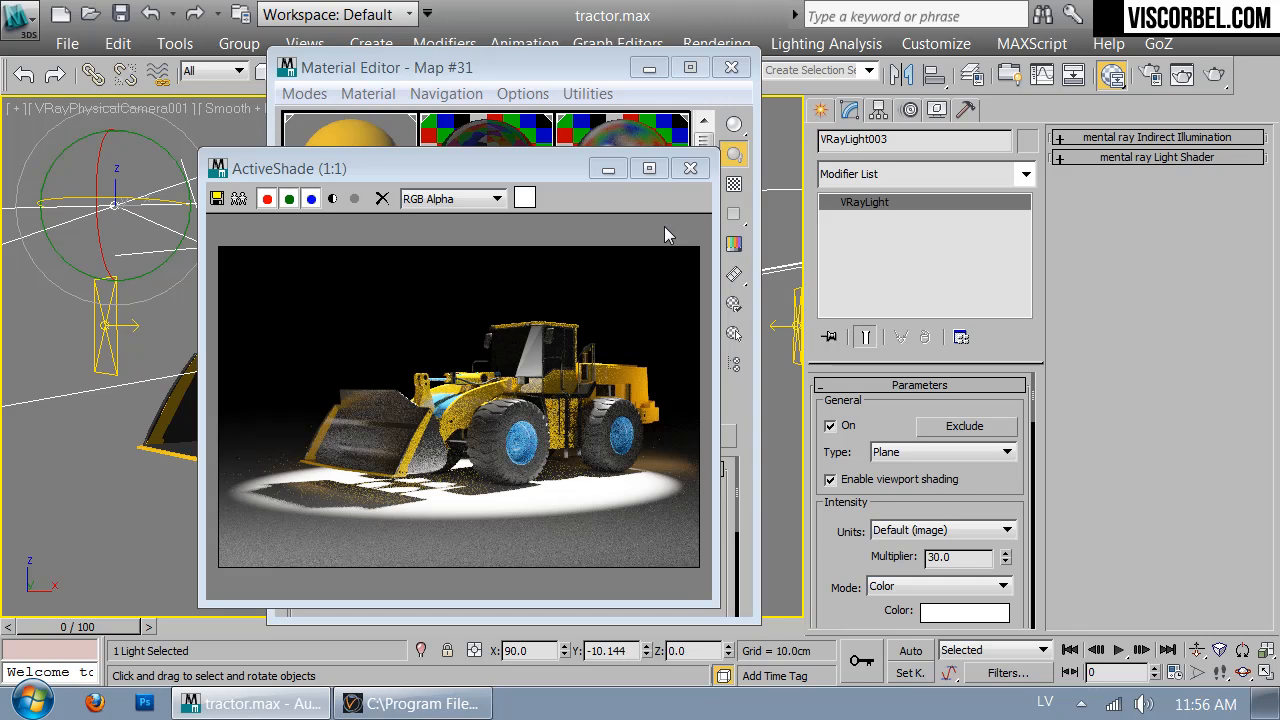
Lower VRayLight003's multiplier from 30 to 20 and close the Material Editor
left_click_drag(964, 562, 906, 559)
type("20")
key("Return")
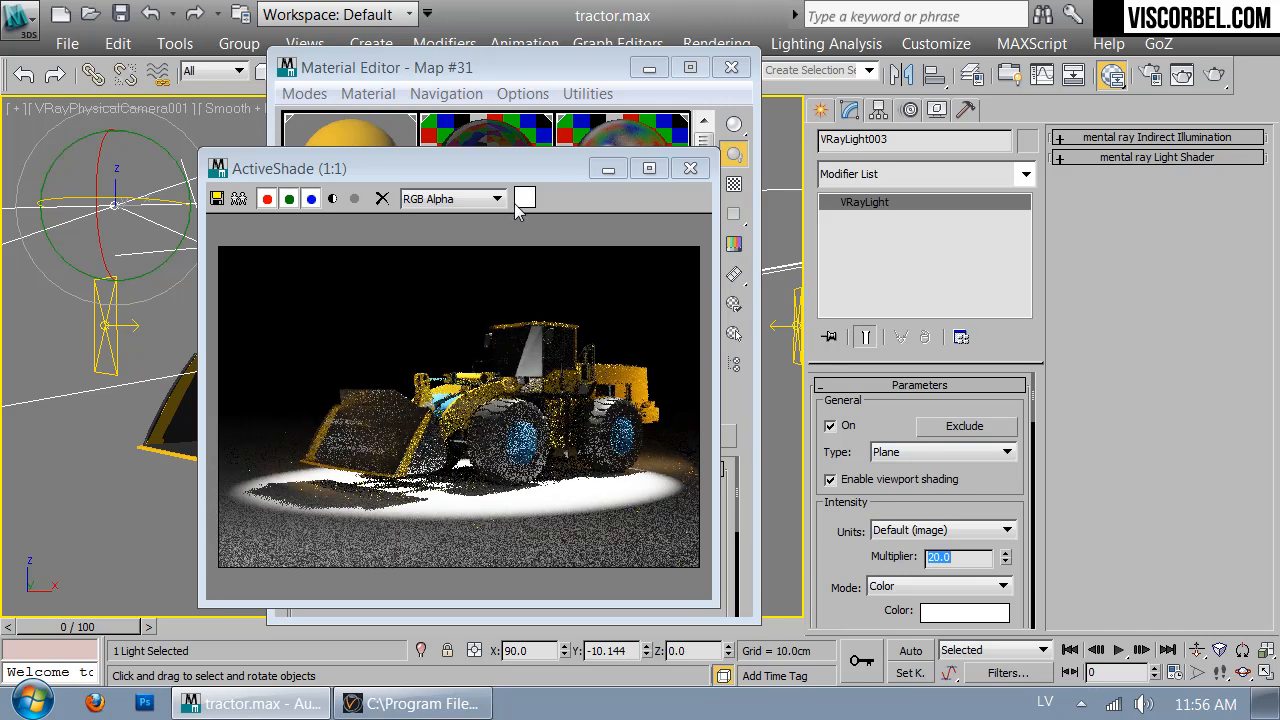
left_click_drag(501, 176, 853, 157)
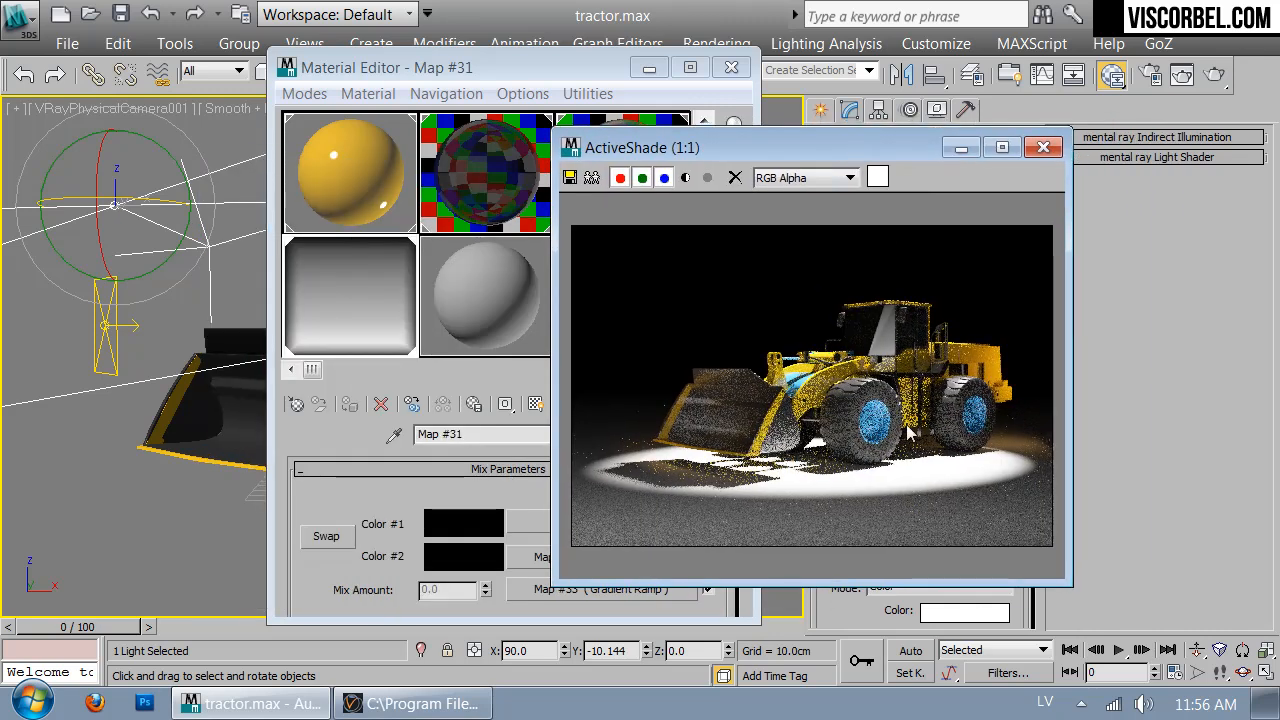
left_click(731, 67)
left_click_drag(881, 148, 1147, 303)
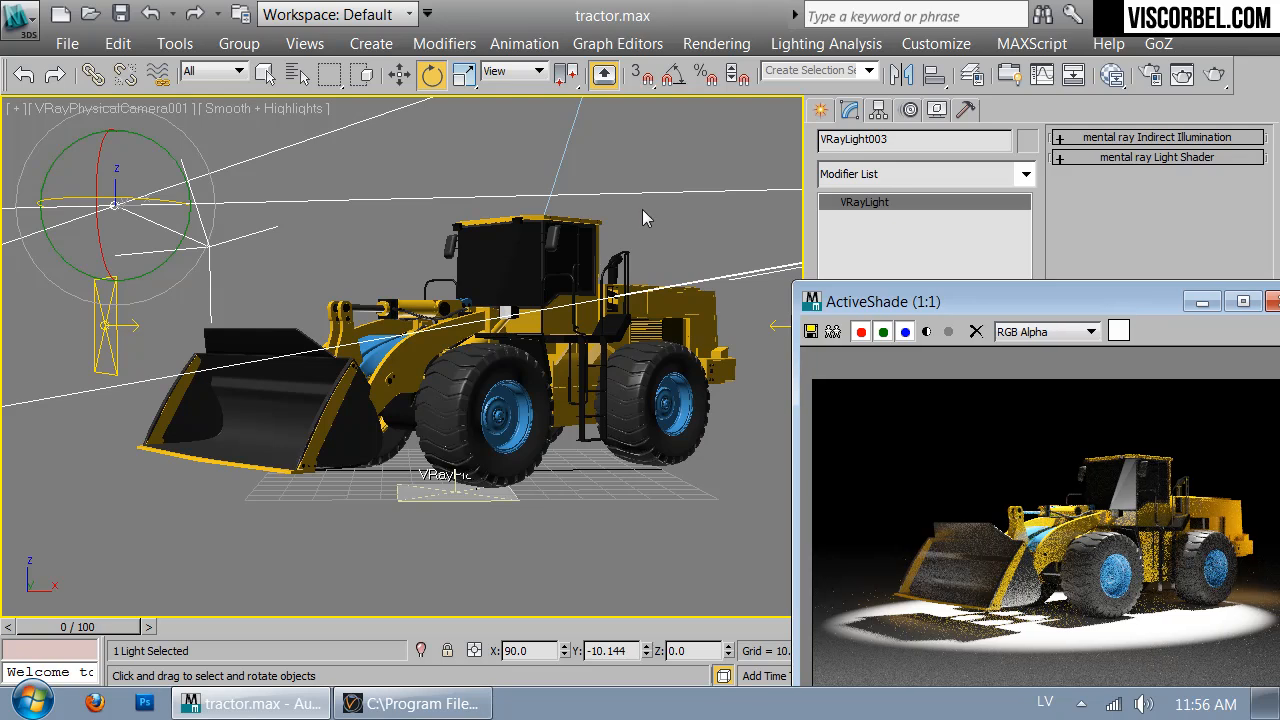
Draw a large plane VRayLight around the loader in the Front view
left_click(661, 142)
key("f")
right_click(622, 276)
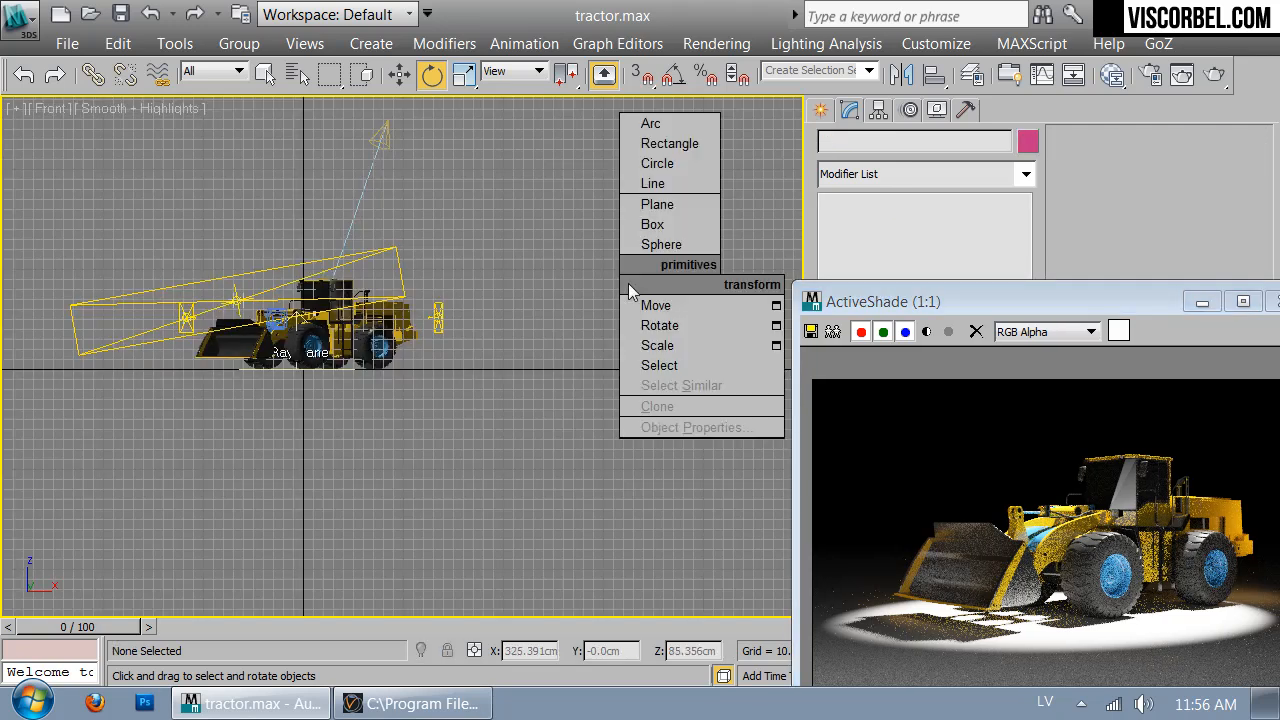
left_click(512, 210)
right_click(571, 309)
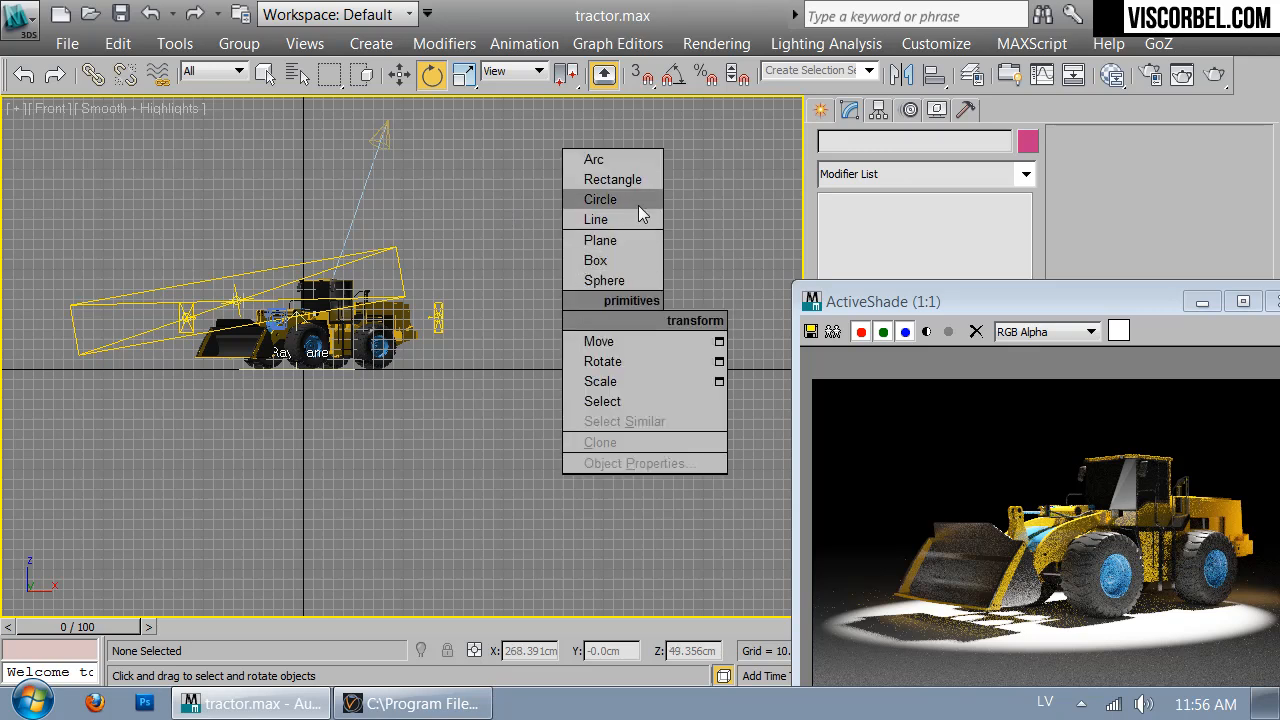
left_click(822, 116)
left_click(869, 258)
left_click_drag(186, 238, 484, 401)
key("w")
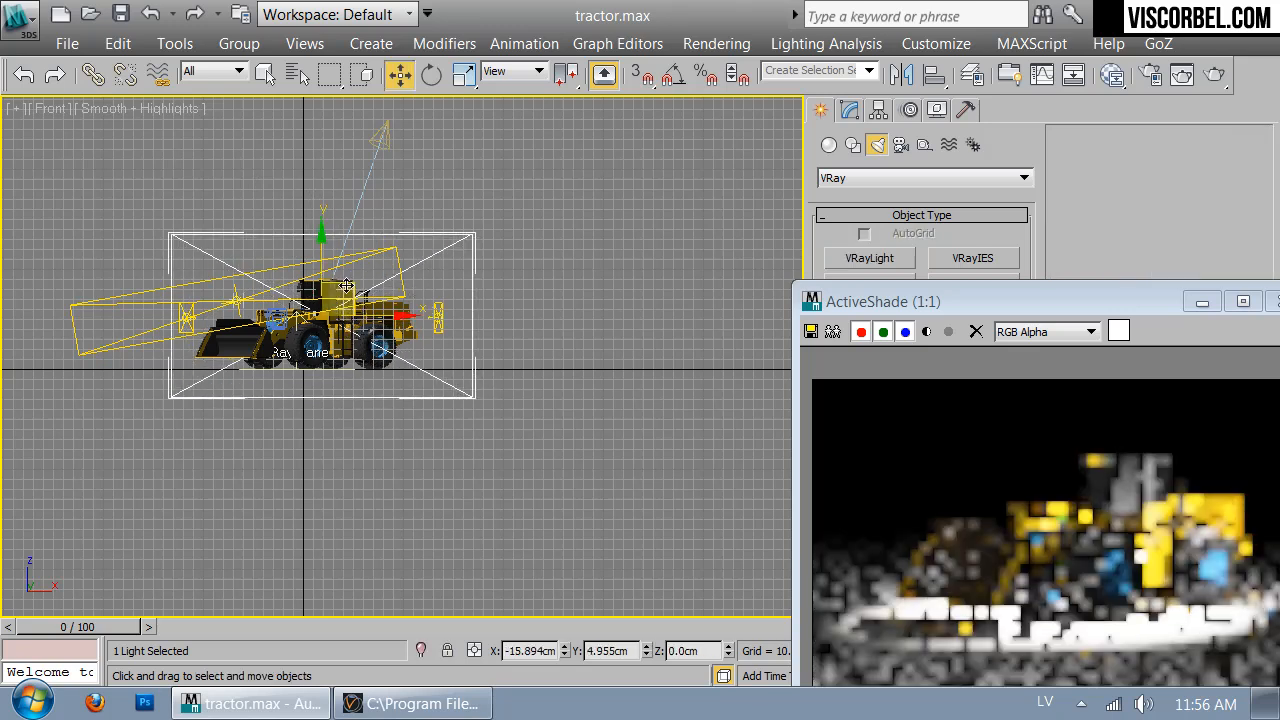
In Top view, turn VRayLight004 about 180° and move it to Y 119.991 cm
key("t")
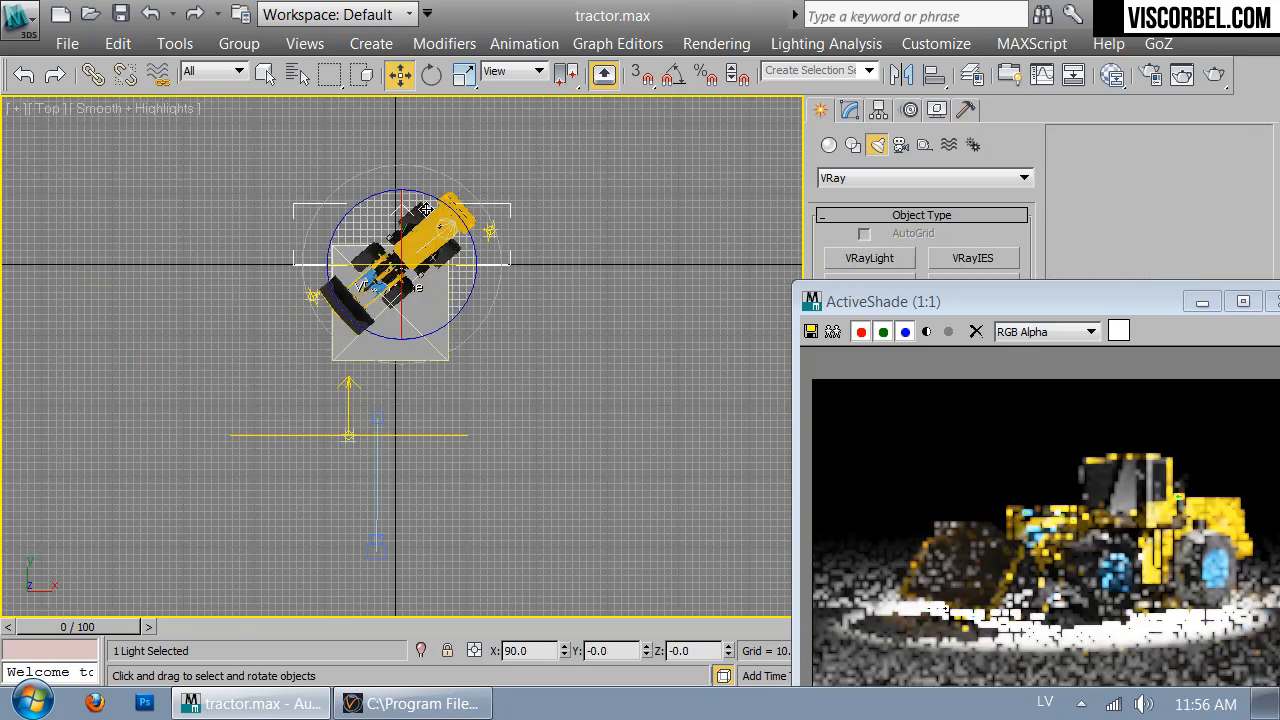
key("e")
left_click_drag(419, 213, 696, 651)
key("w")
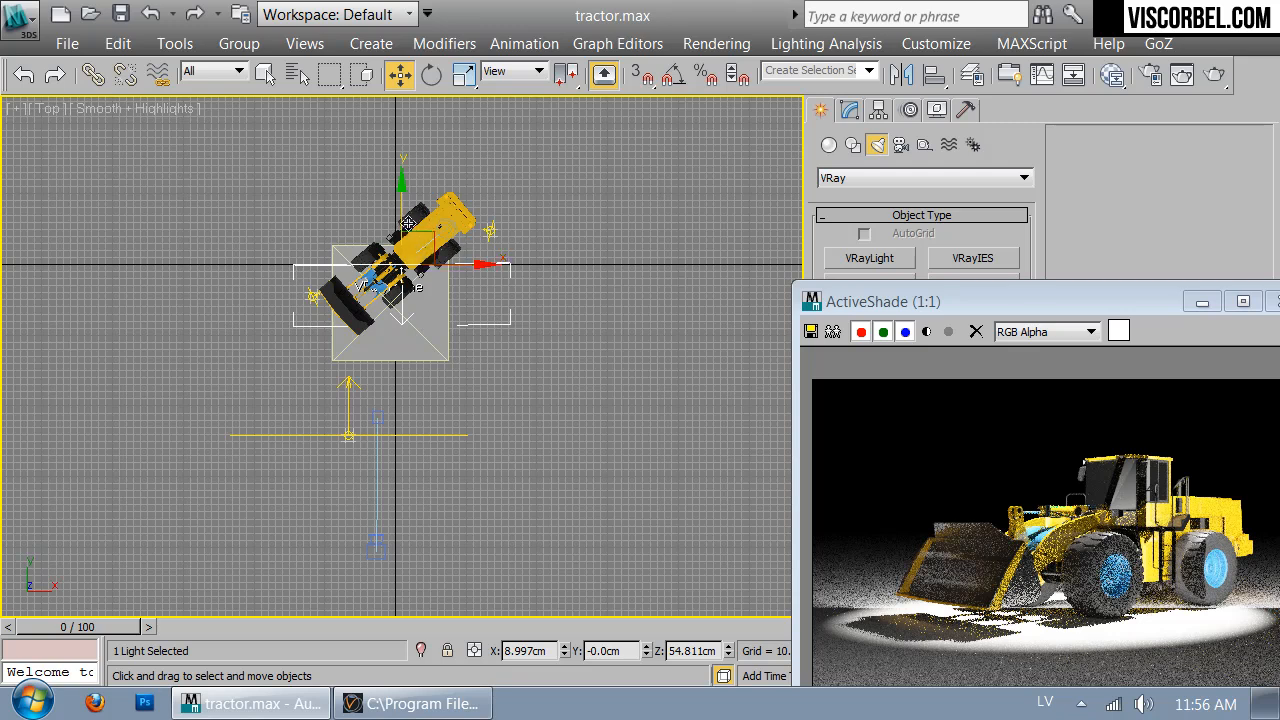
left_click_drag(420, 230, 424, 148)
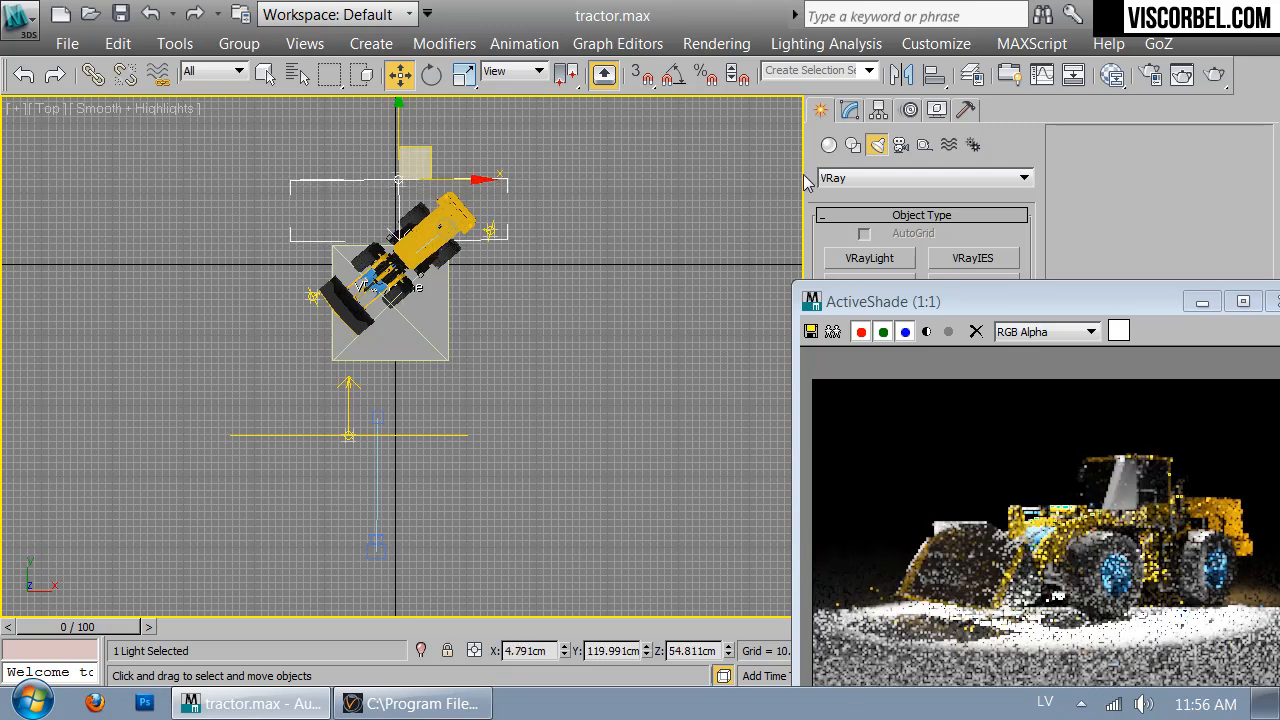
left_click_drag(1066, 295, 440, 123)
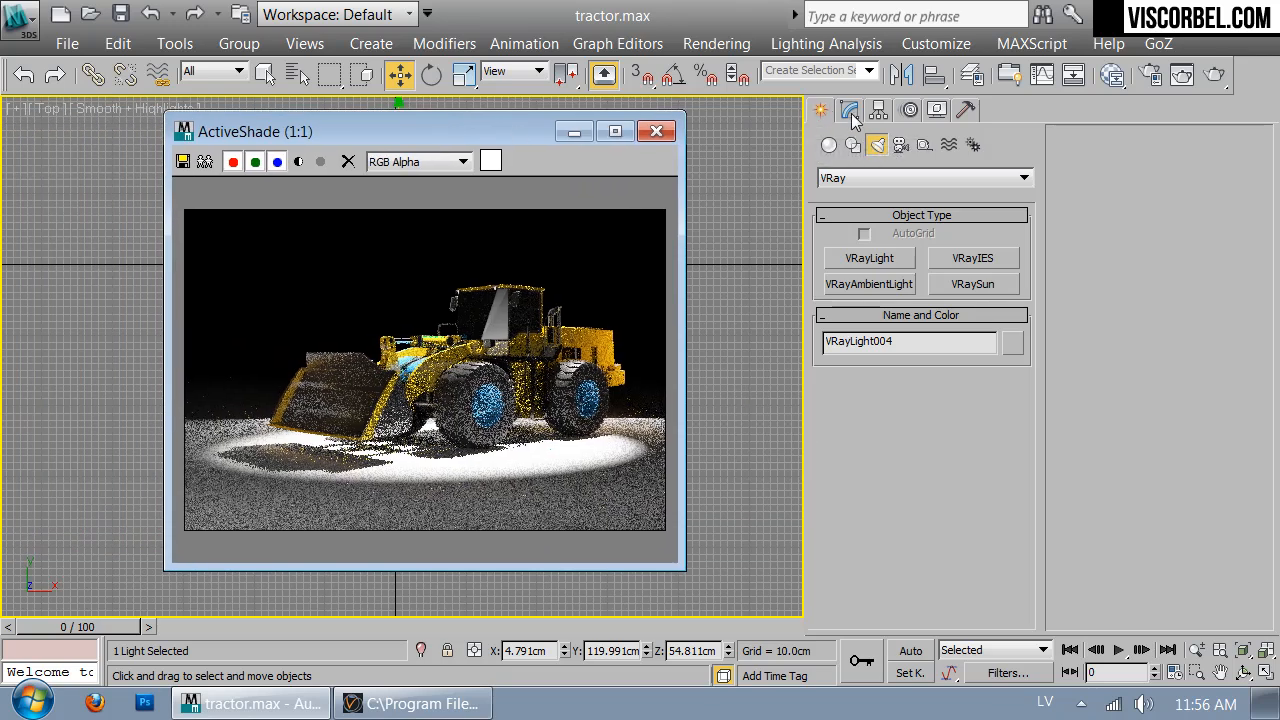
Size VRayLight004 to 163.815 cm half-width, 201.67 cm half-length, multiplier 126
left_click(850, 110)
left_click_drag(878, 557, 880, 388)
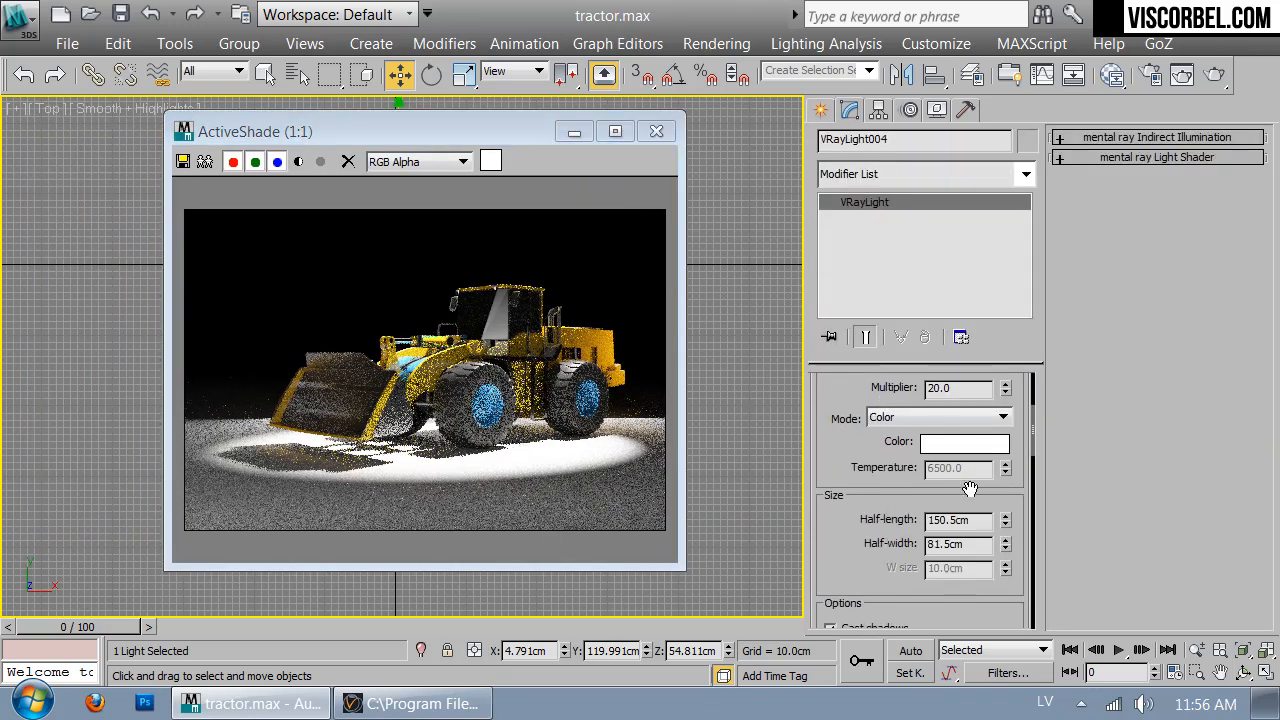
left_click_drag(1009, 467, 1009, 445)
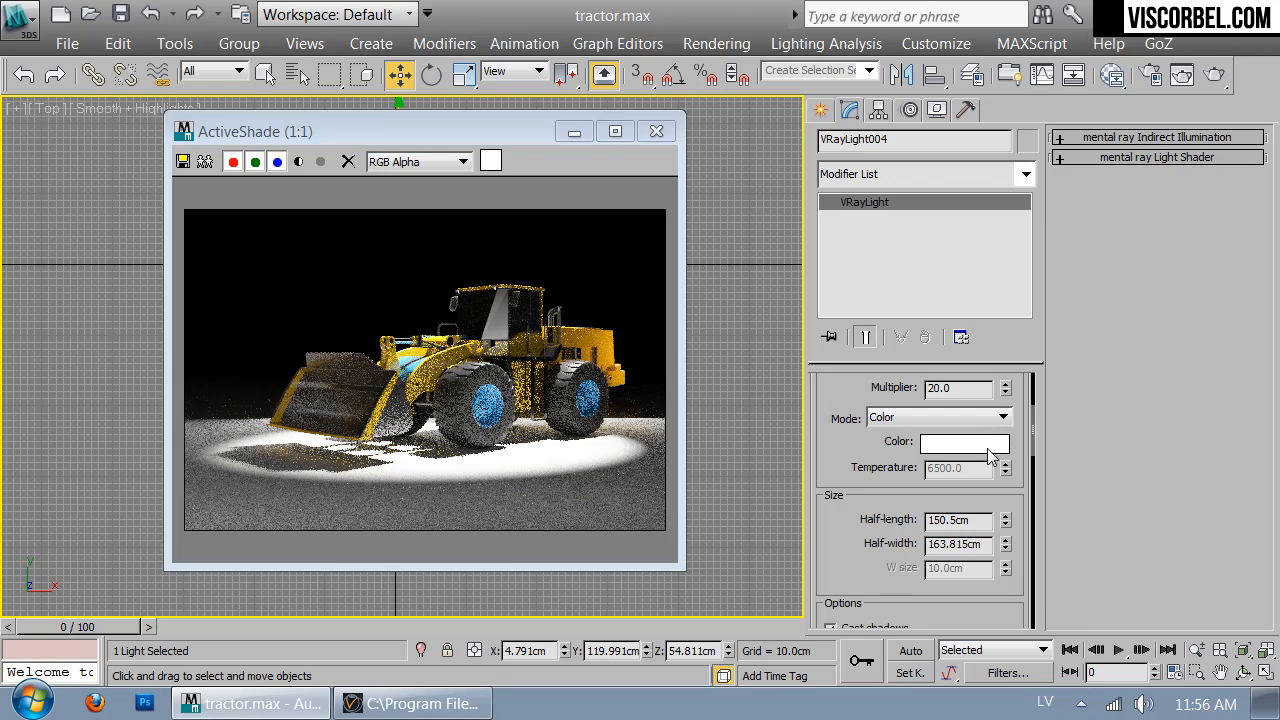
left_click_drag(1005, 521, 1008, 486)
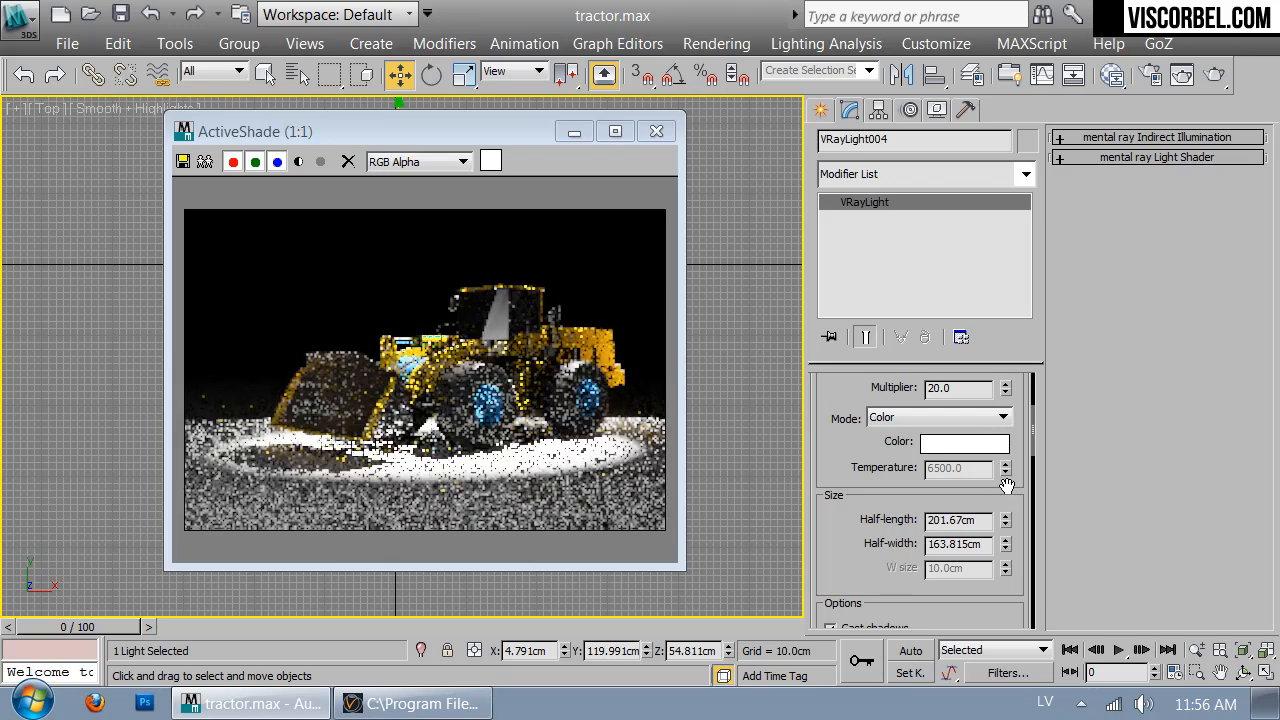
left_click_drag(873, 567, 902, 299)
scroll(907, 496, "down", 2)
scroll(895, 514, "up", 7)
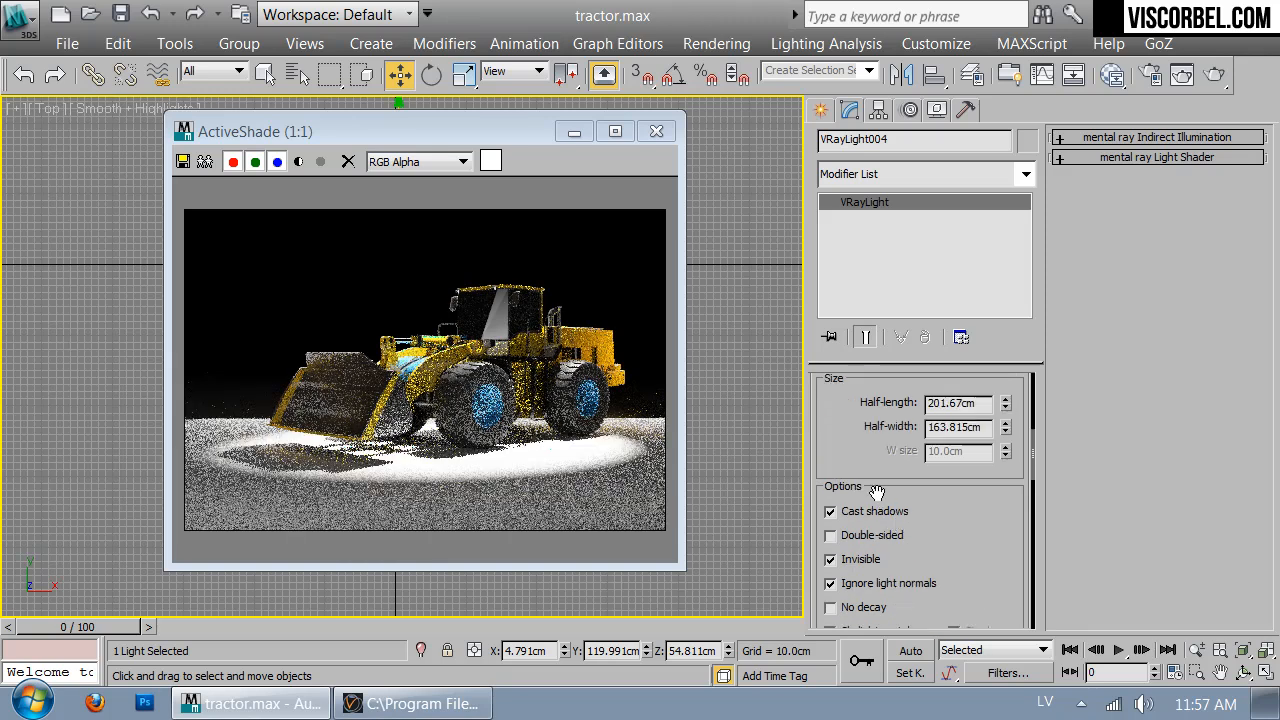
scroll(895, 514, "up", 3)
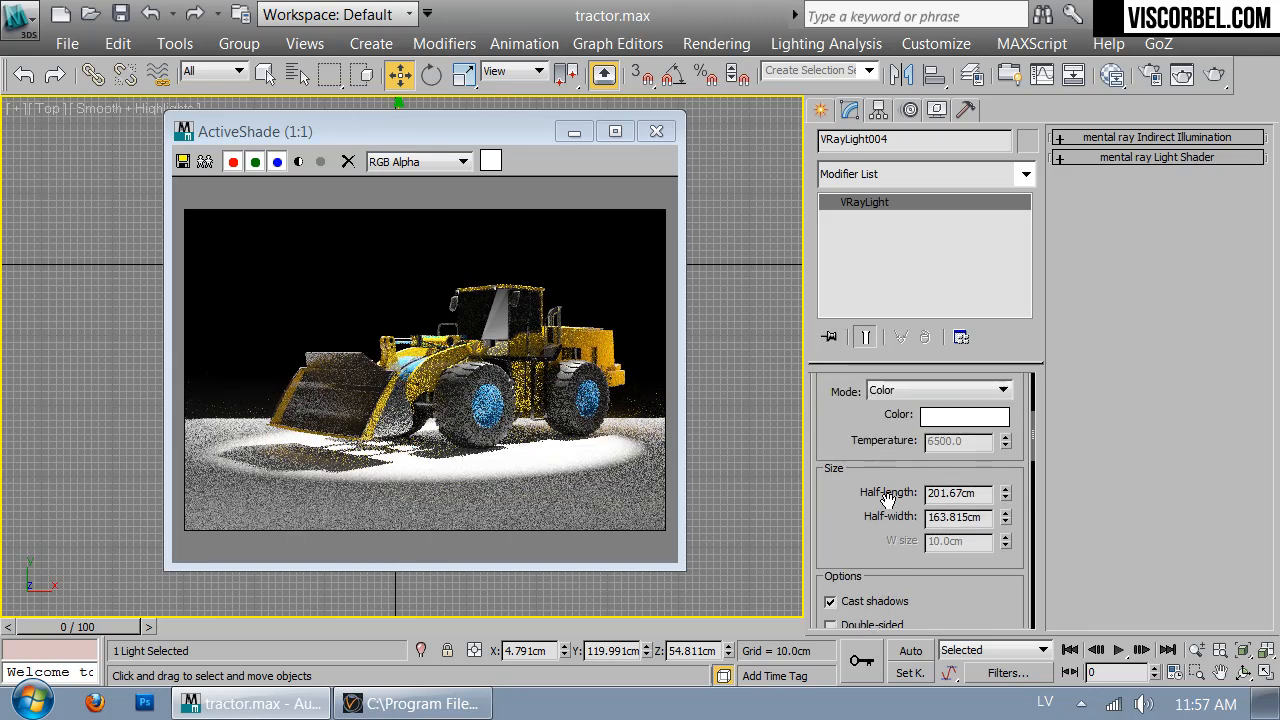
scroll(985, 486, "up", 4)
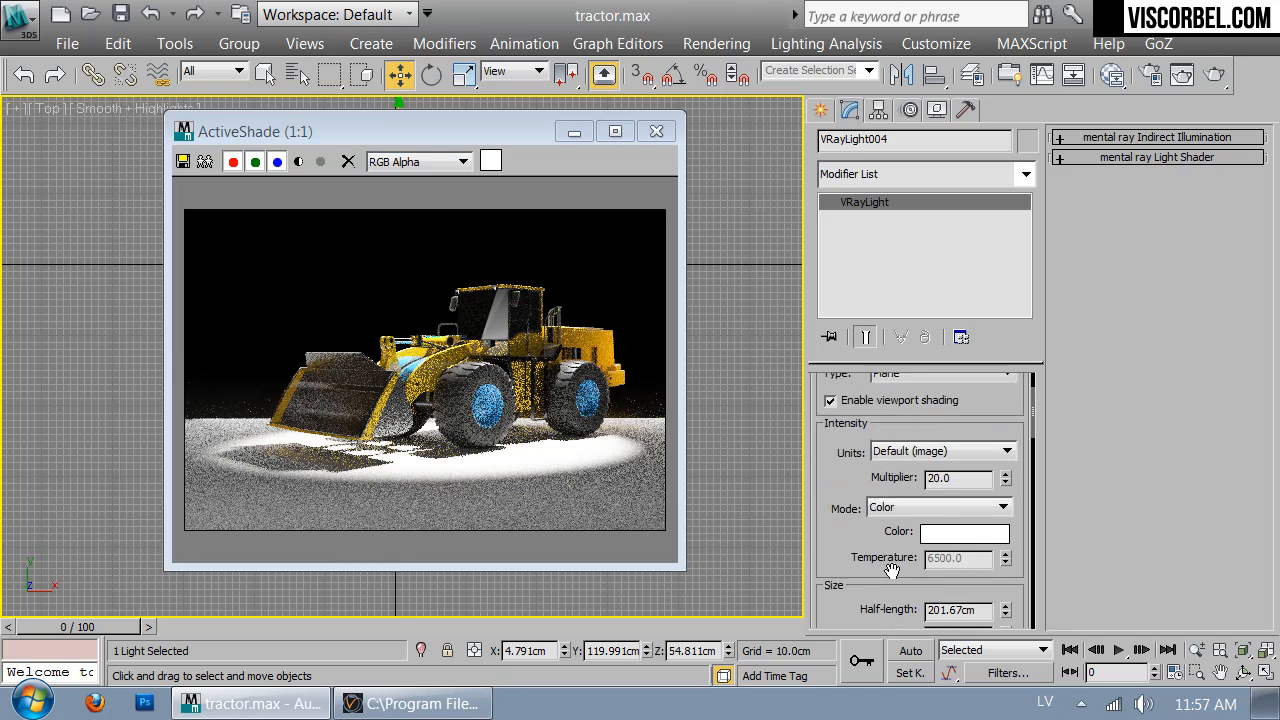
left_click_drag(1006, 477, 1004, 362)
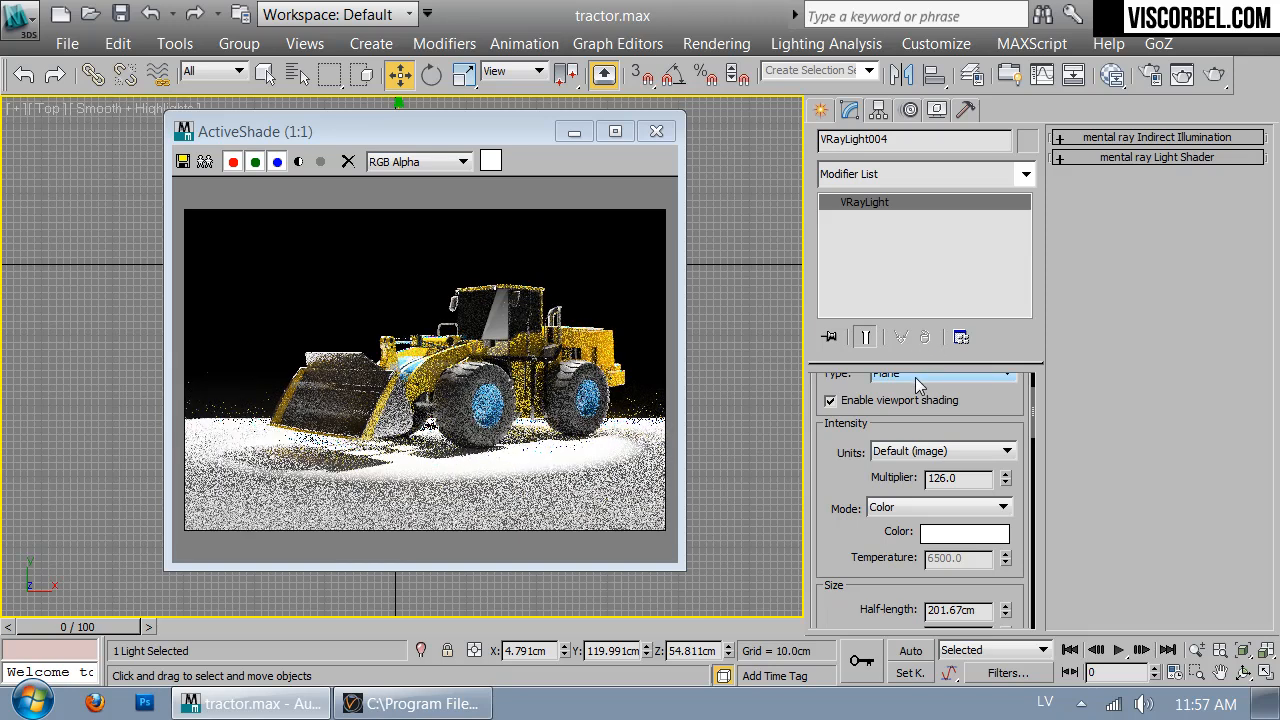
Scale VRayLight004 vertically to about 67% in the Front view
left_click_drag(495, 131, 940, 166)
key("f")
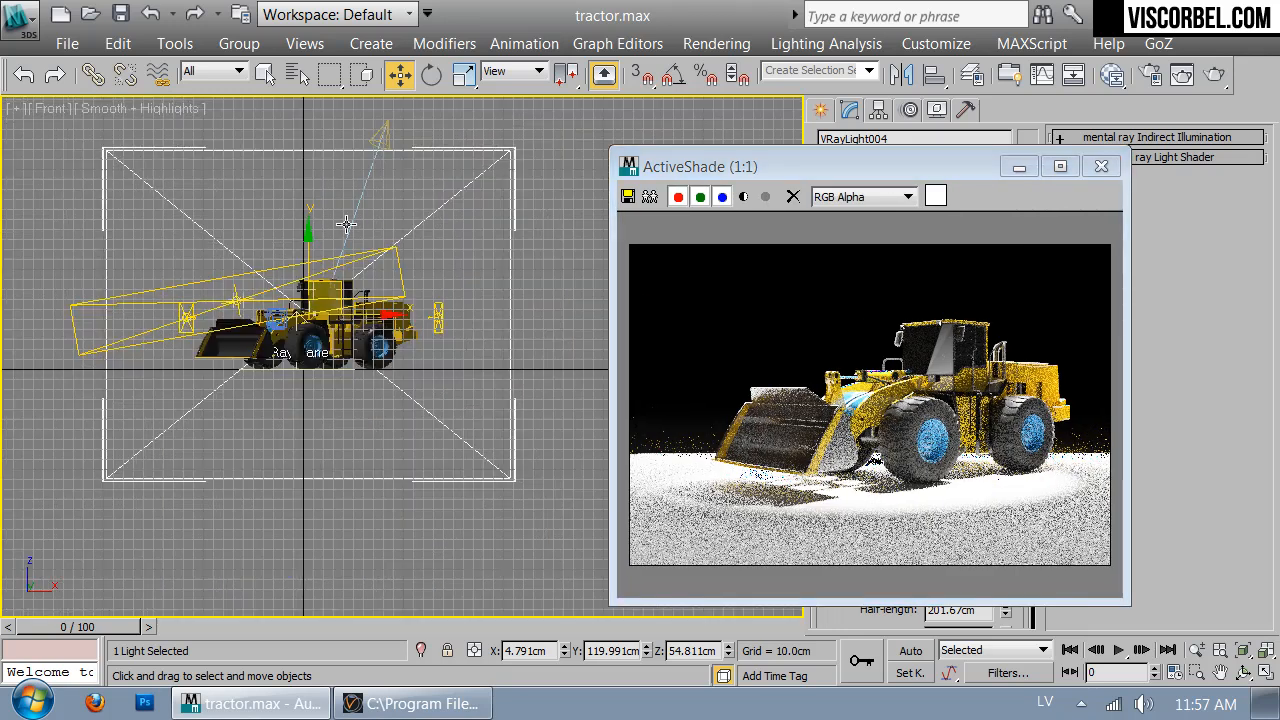
key("r")
left_click_drag(305, 252, 310, 269)
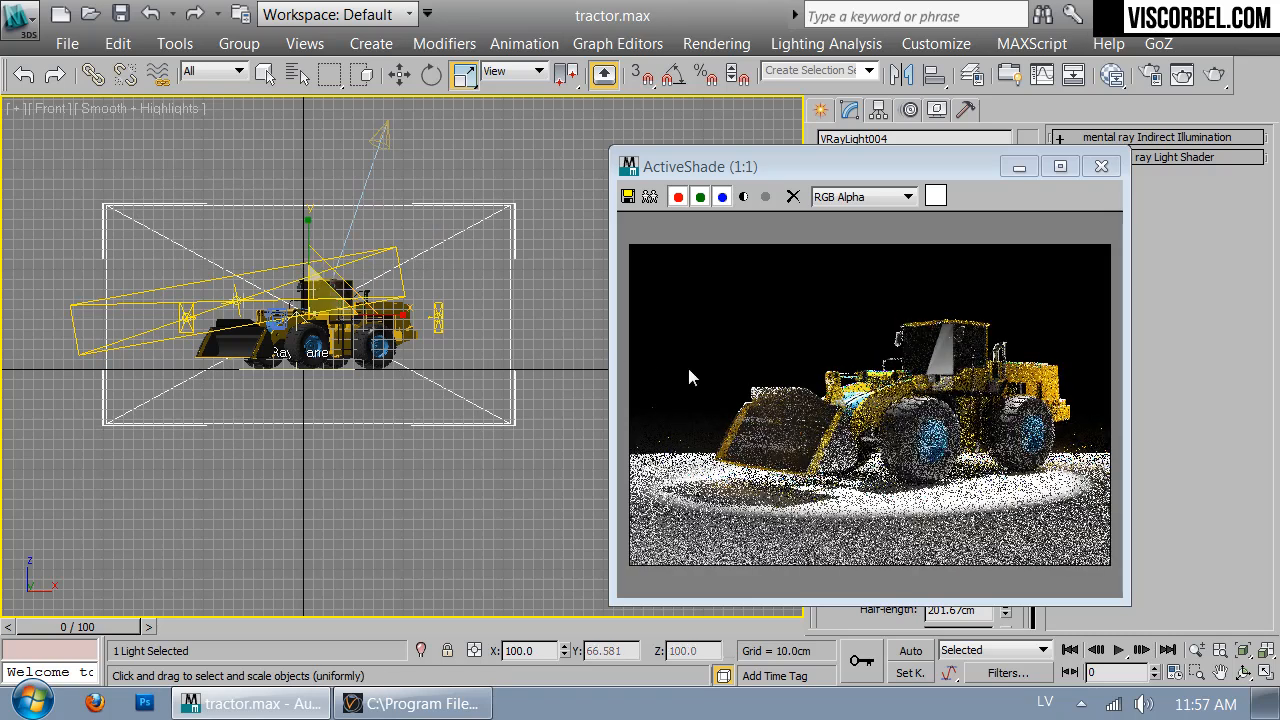
left_click_drag(898, 160, 521, 90)
Set VRayLight004's multiplier to 50, exclude VRayPlane001, and switch to the camera view
left_click_drag(861, 475, 845, 551)
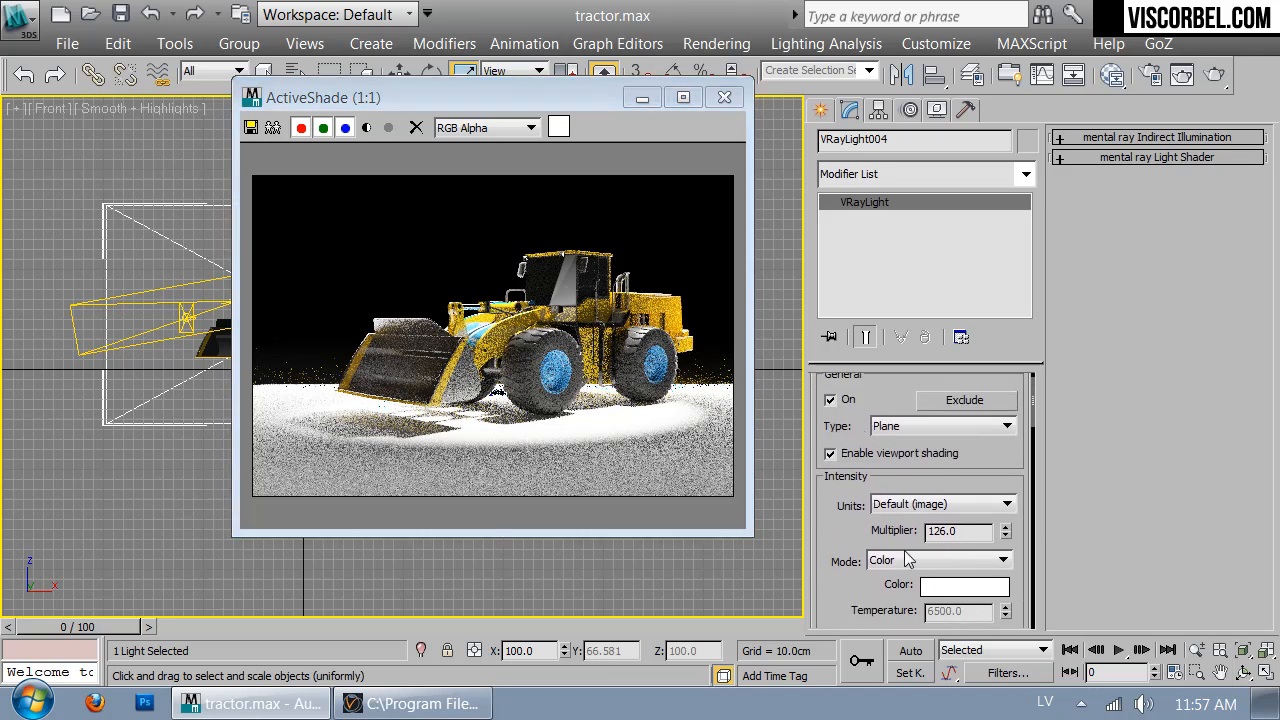
double_click(945, 531)
type("50")
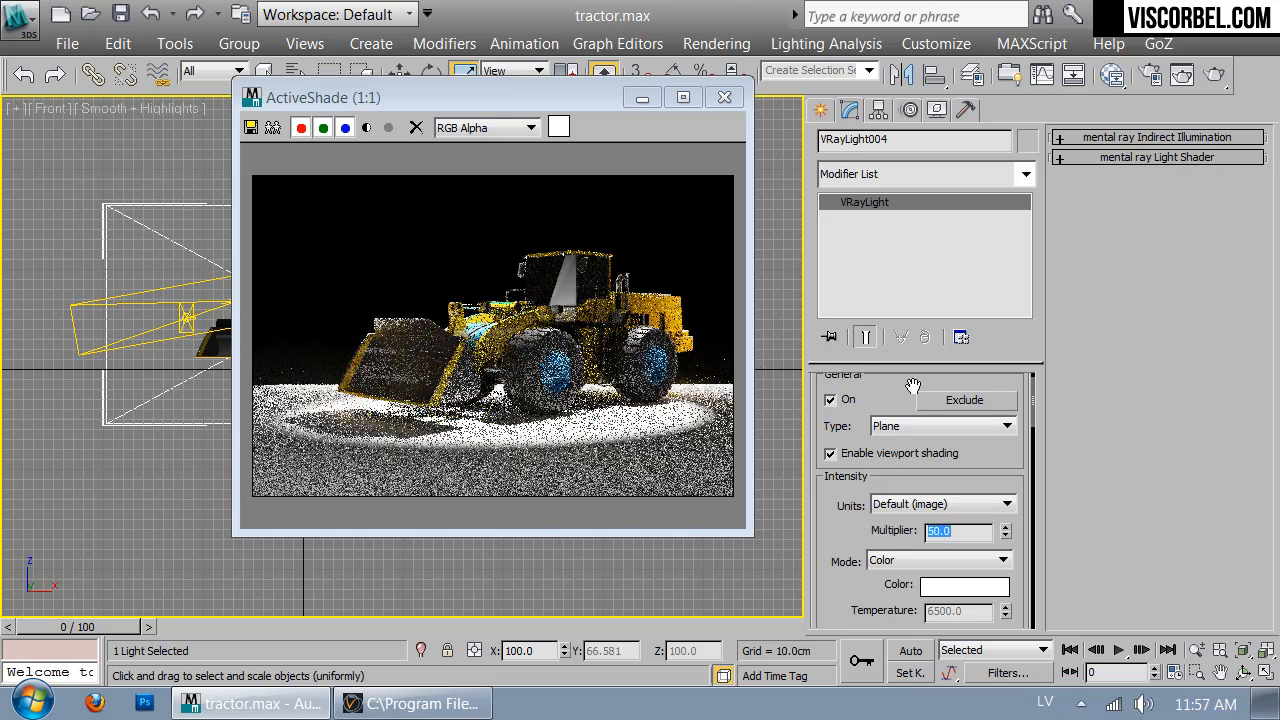
left_click(965, 399)
left_click(238, 152)
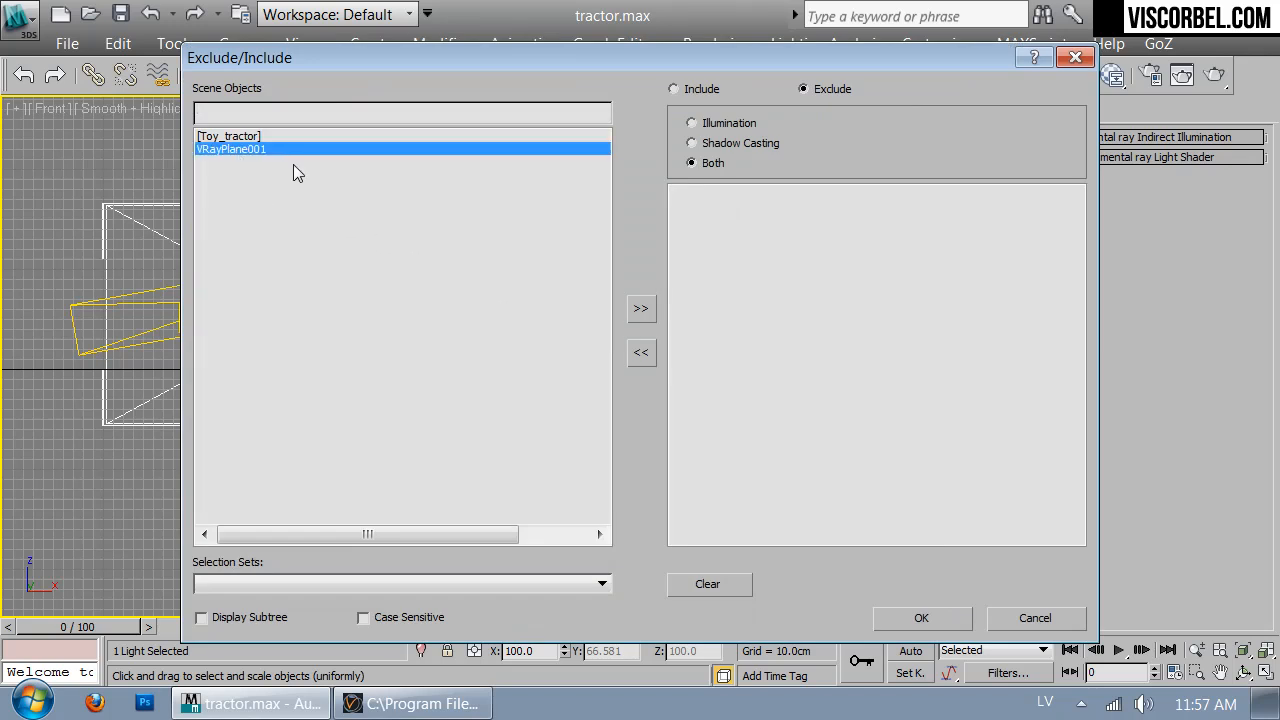
left_click(641, 306)
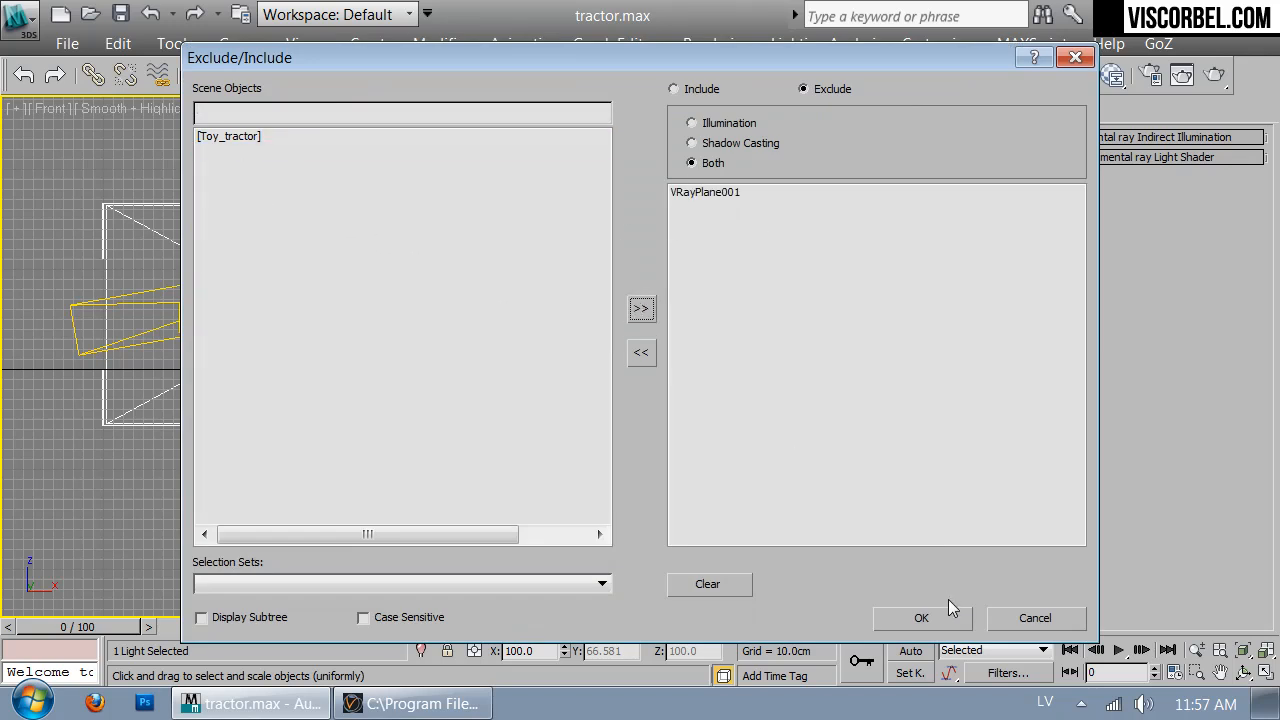
left_click(921, 617)
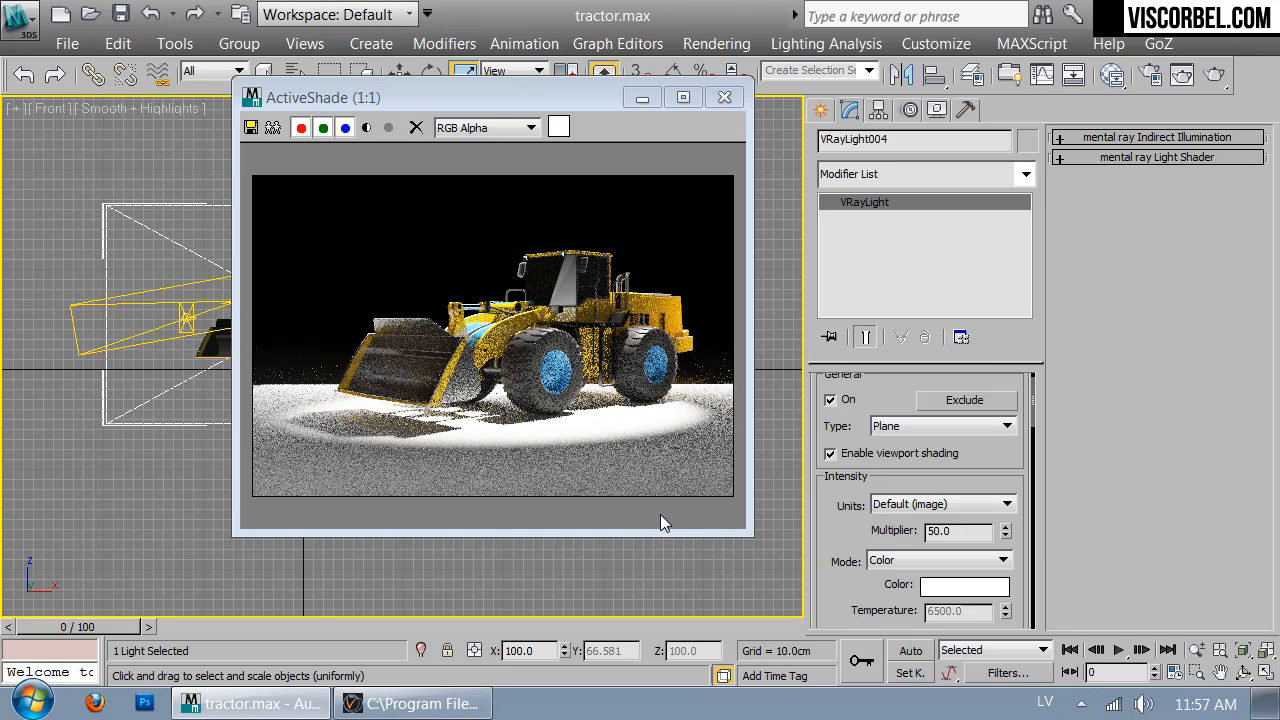
left_click(657, 559)
key("c")
left_click_drag(583, 99, 536, 114)
Render the camera view in V-Ray Production mode (23.8 s), then close Render Setup, messages and frame buffer
left_click(1150, 75)
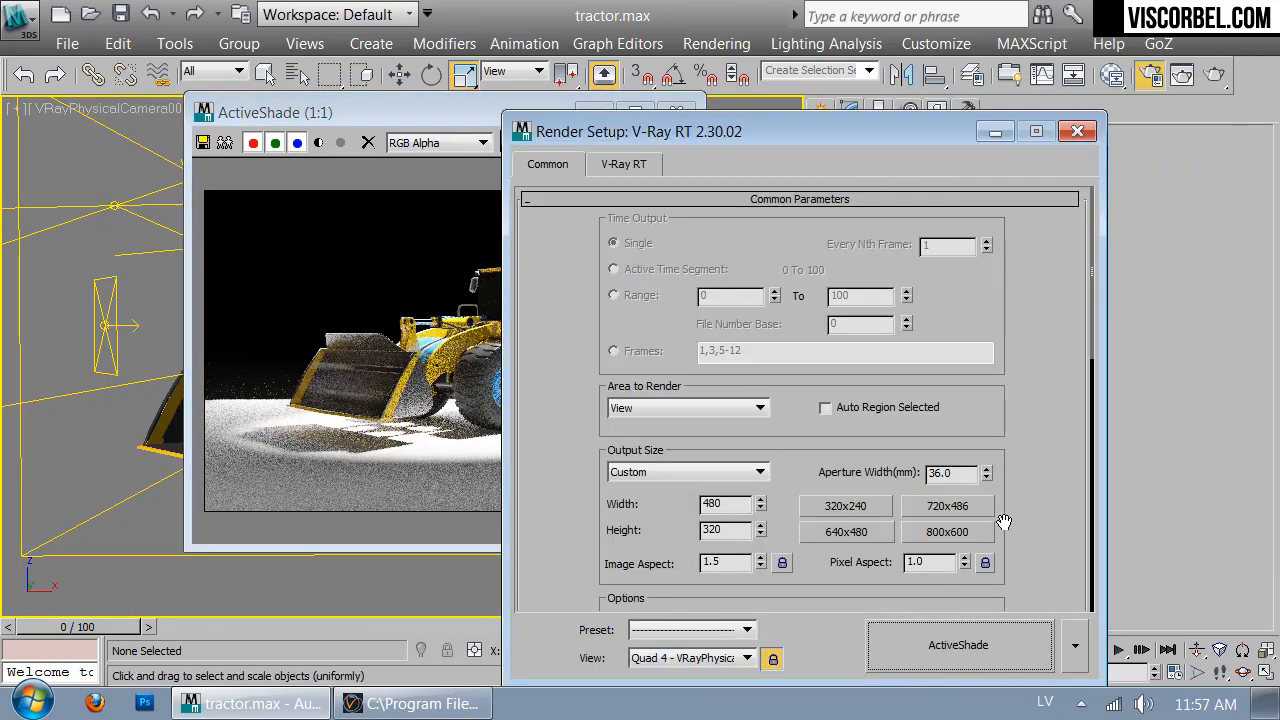
left_click(1075, 648)
left_click(1045, 581)
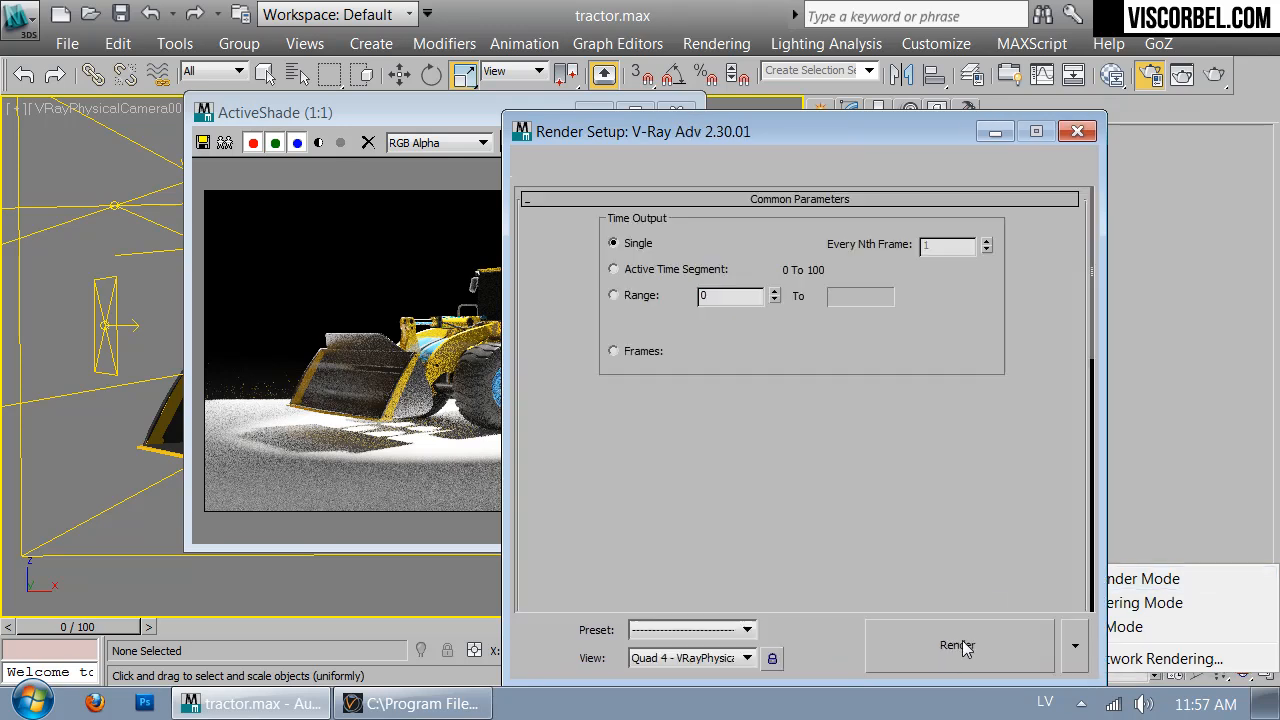
left_click(957, 645)
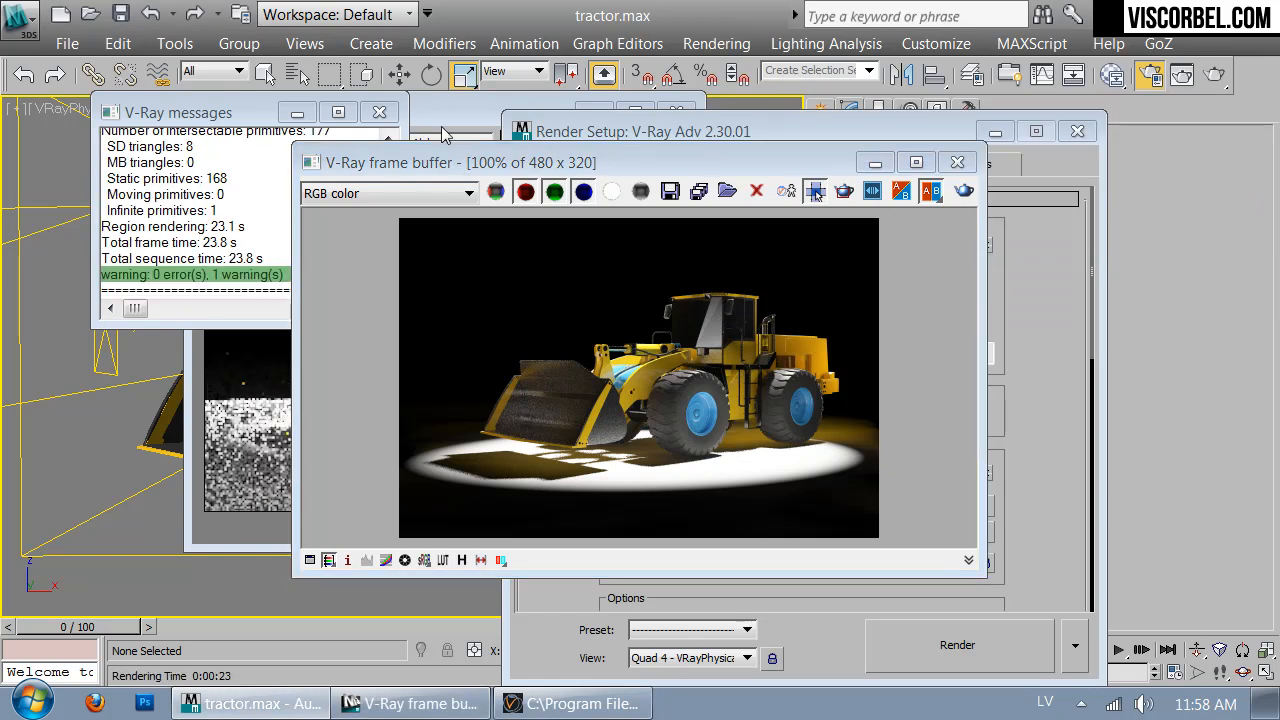
left_click(1077, 131)
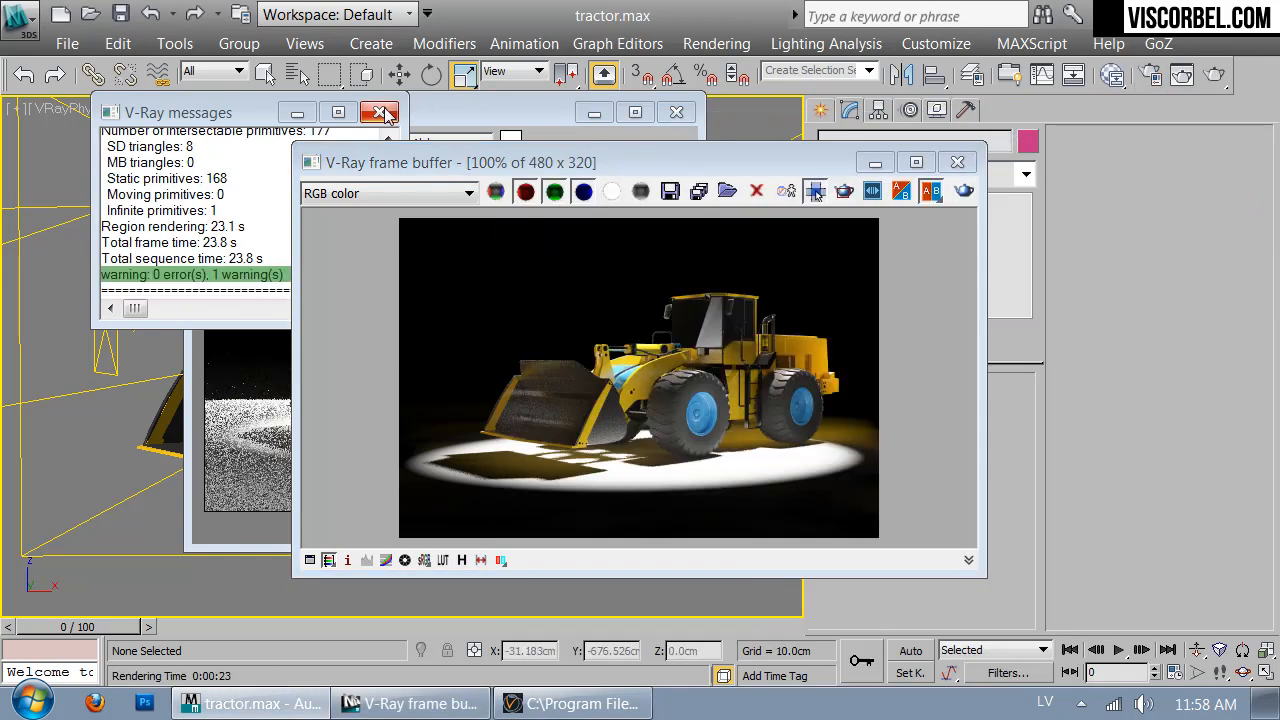
left_click(380, 113)
left_click(957, 162)
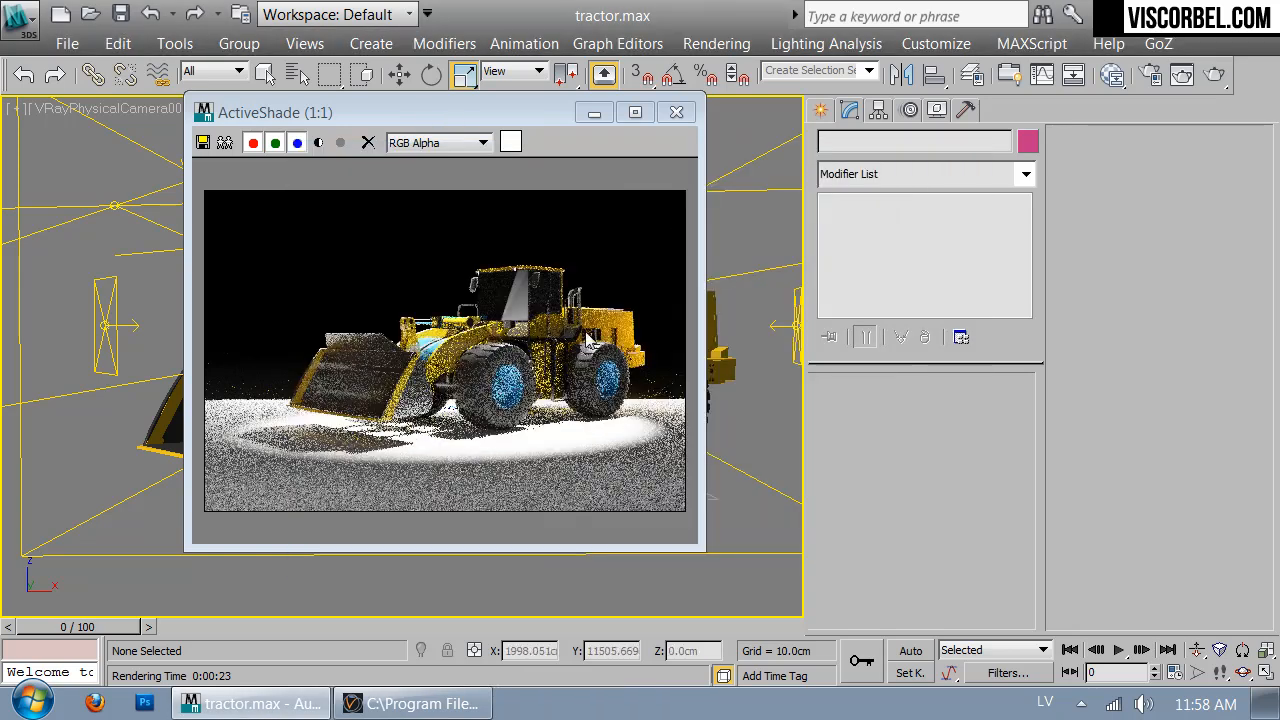
Open VRayPlane001's V-Ray object properties and turn off its GI options
left_click_drag(482, 112, 915, 139)
left_click(418, 499)
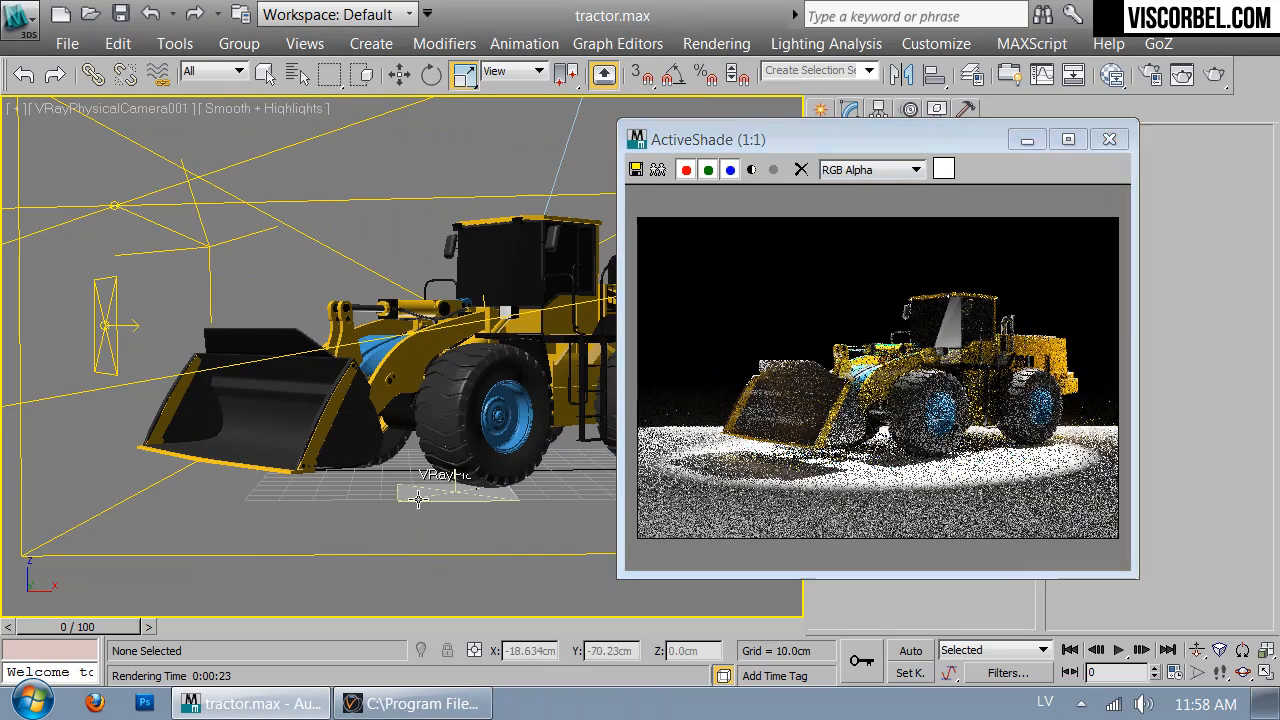
right_click(415, 350)
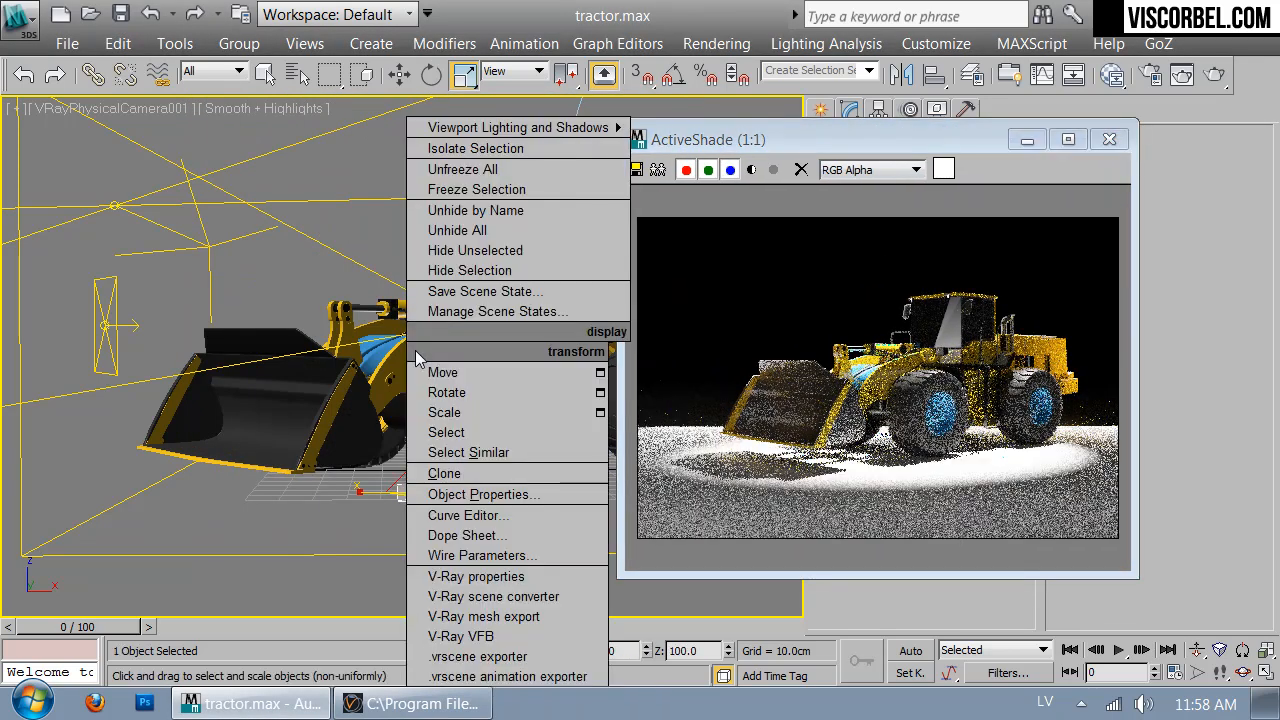
left_click(478, 576)
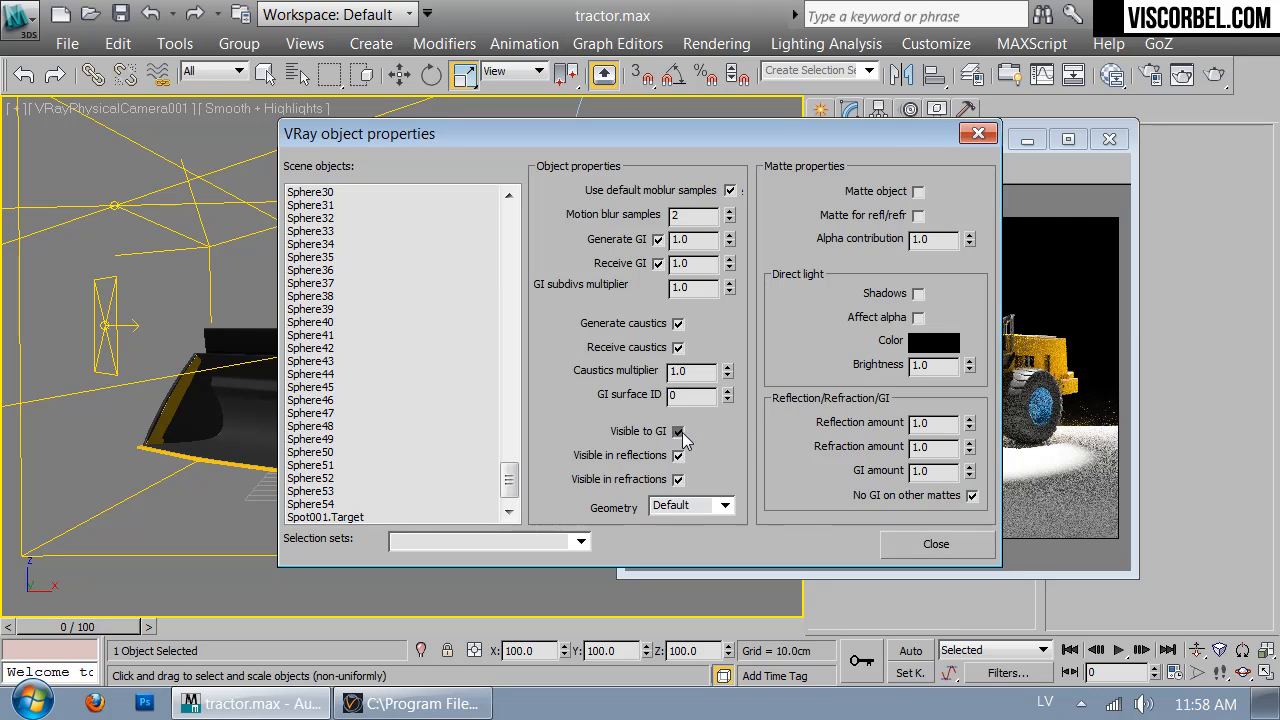
left_click(930, 548)
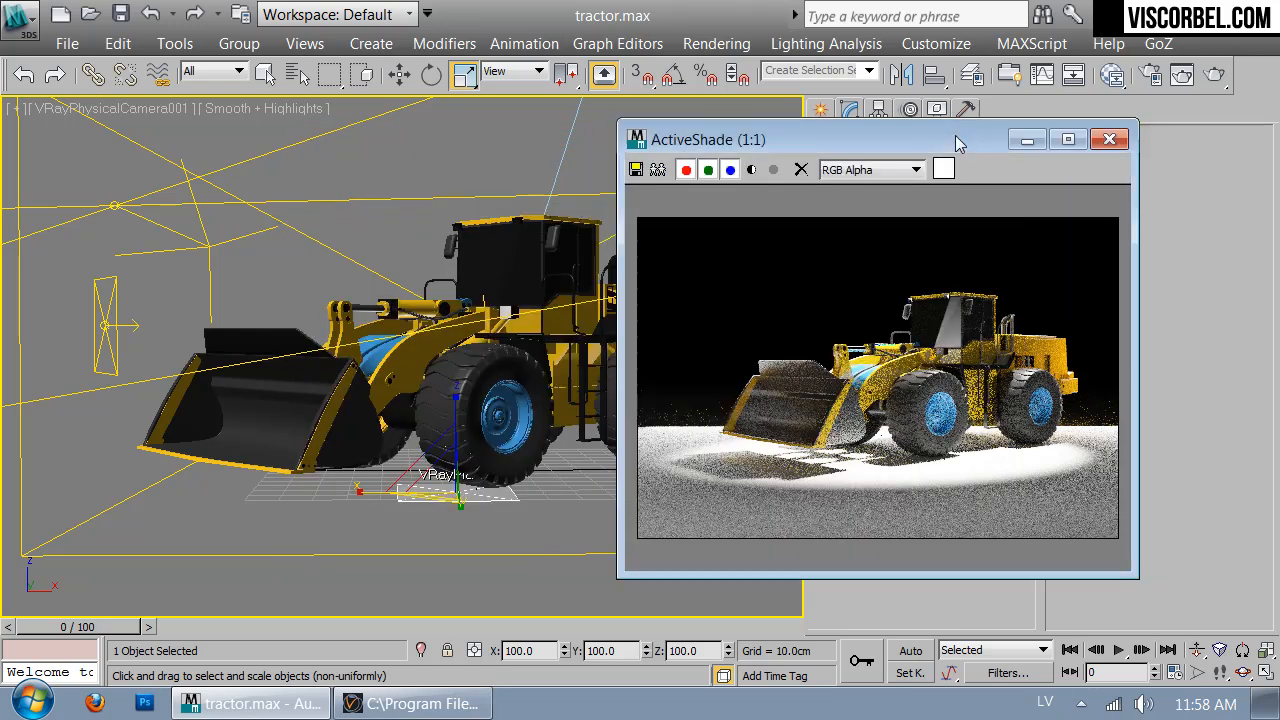
Test-render the scene, then reopen VRayPlane001's V-Ray properties to apply Receive GI off
left_click_drag(959, 133, 599, 104)
left_click(1156, 77)
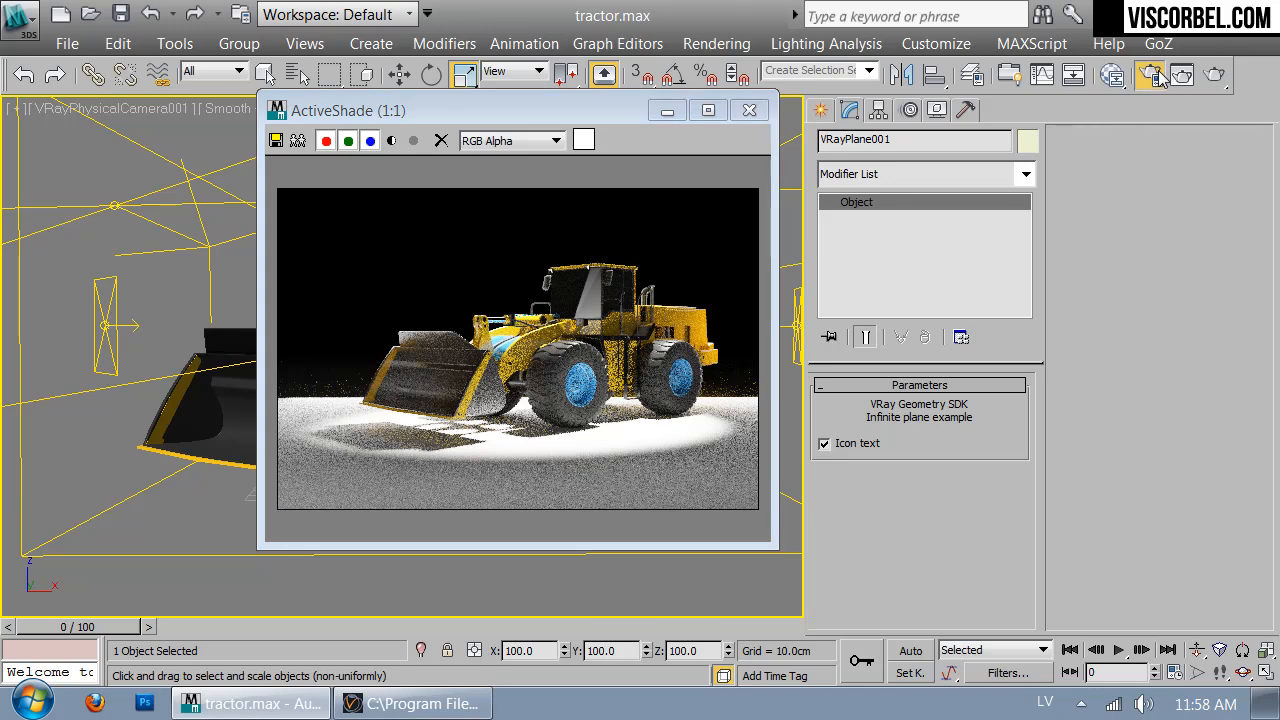
left_click(1213, 78)
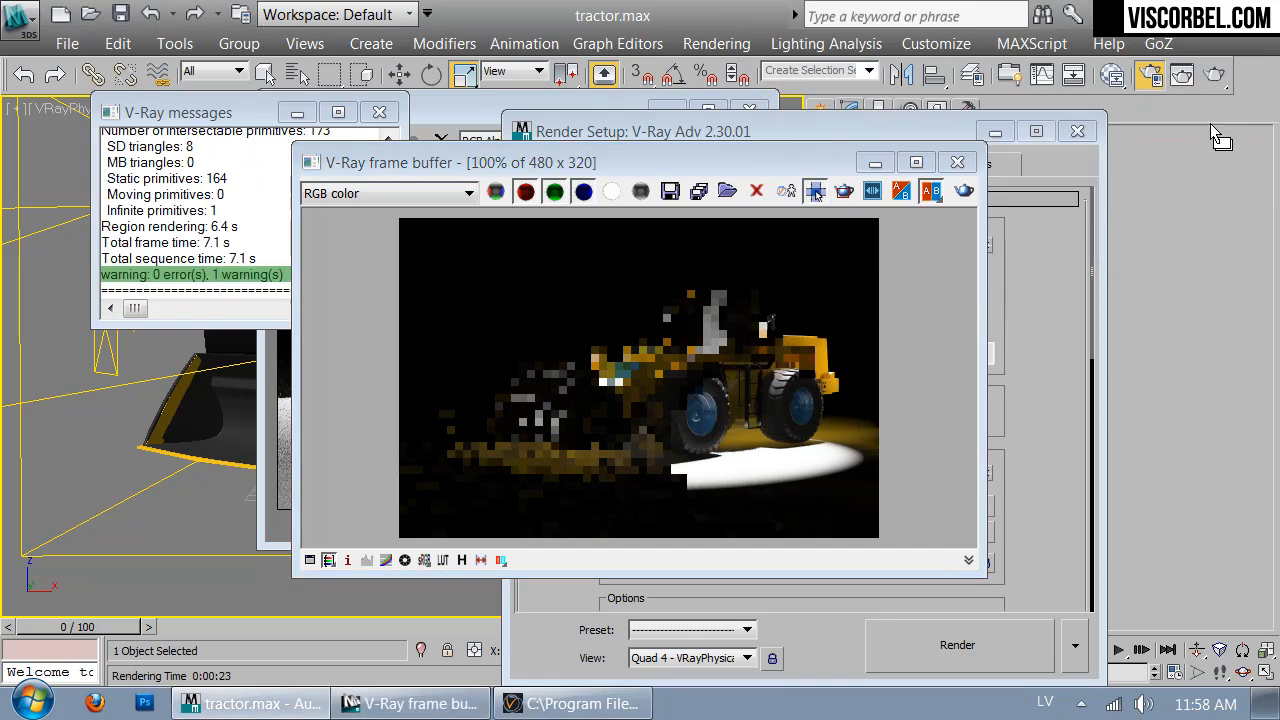
left_click(957, 163)
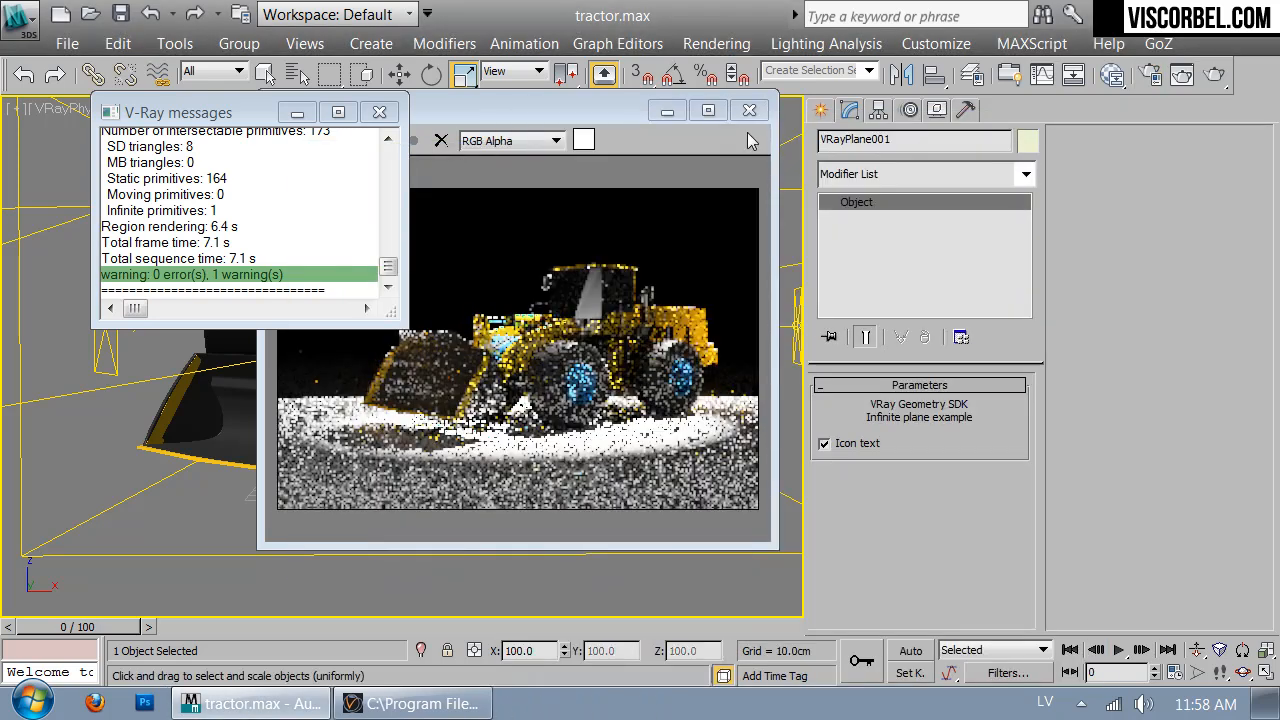
right_click(215, 348)
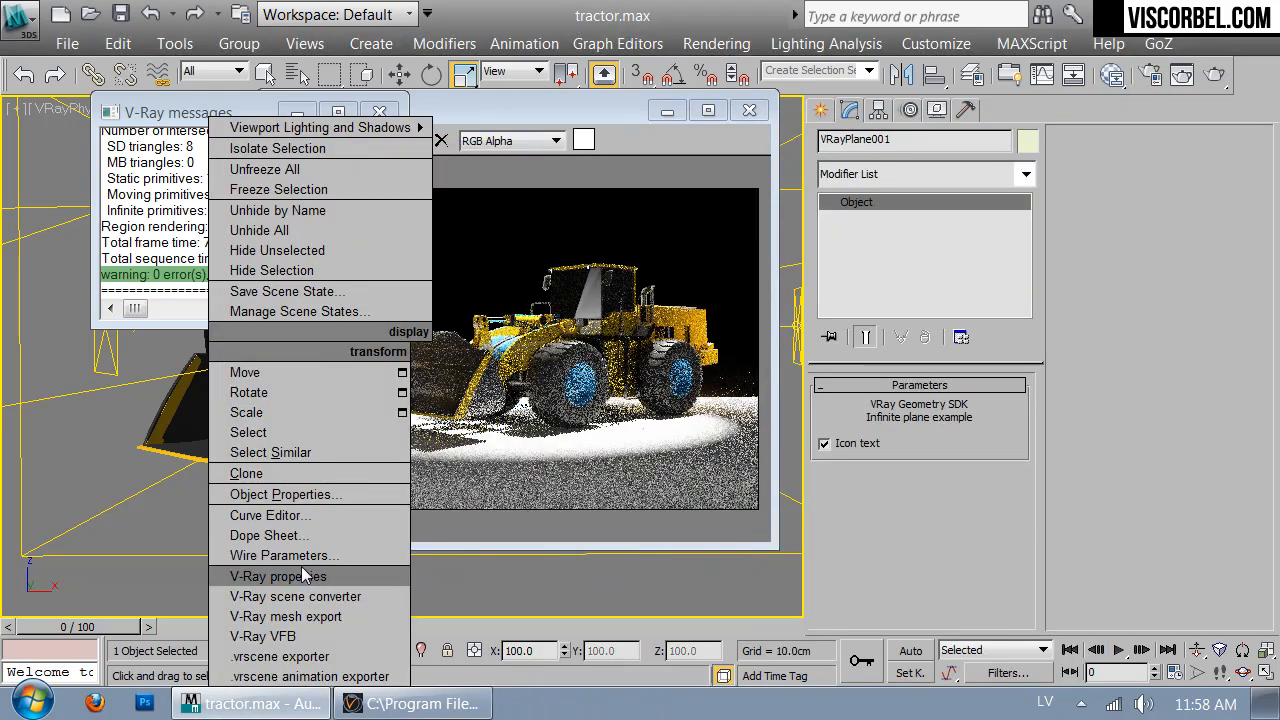
left_click(270, 494)
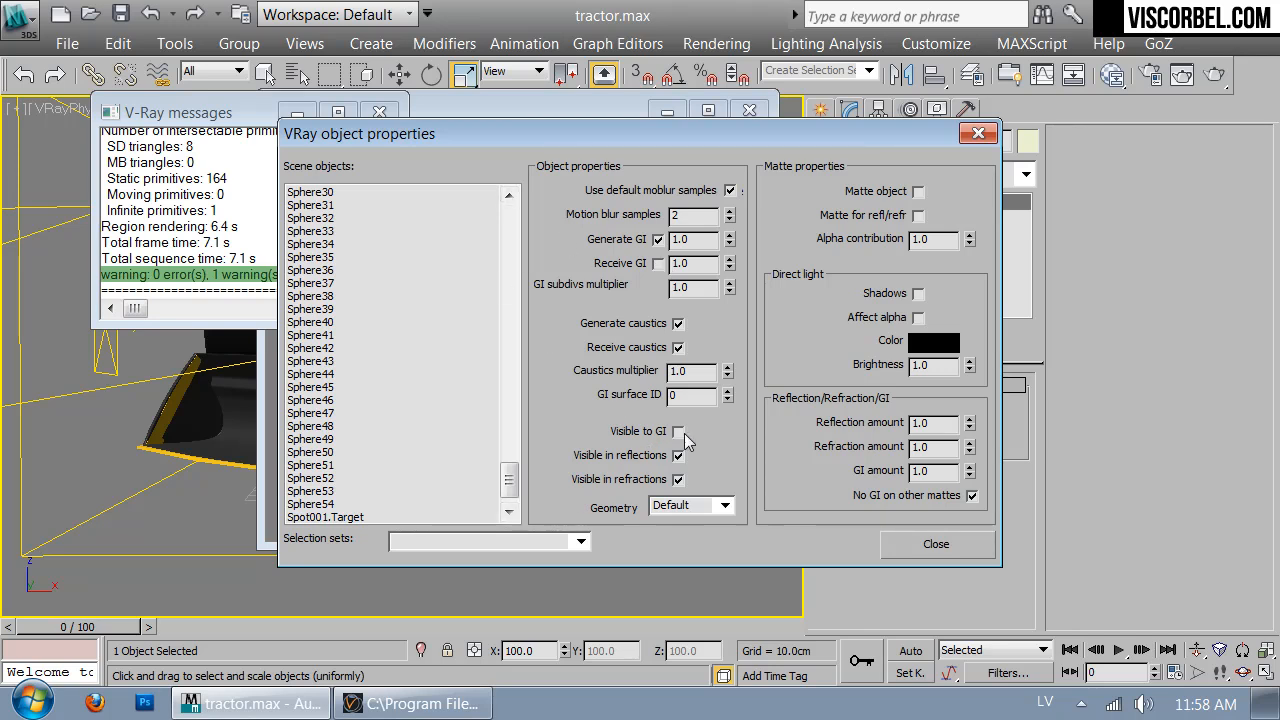
left_click(920, 543)
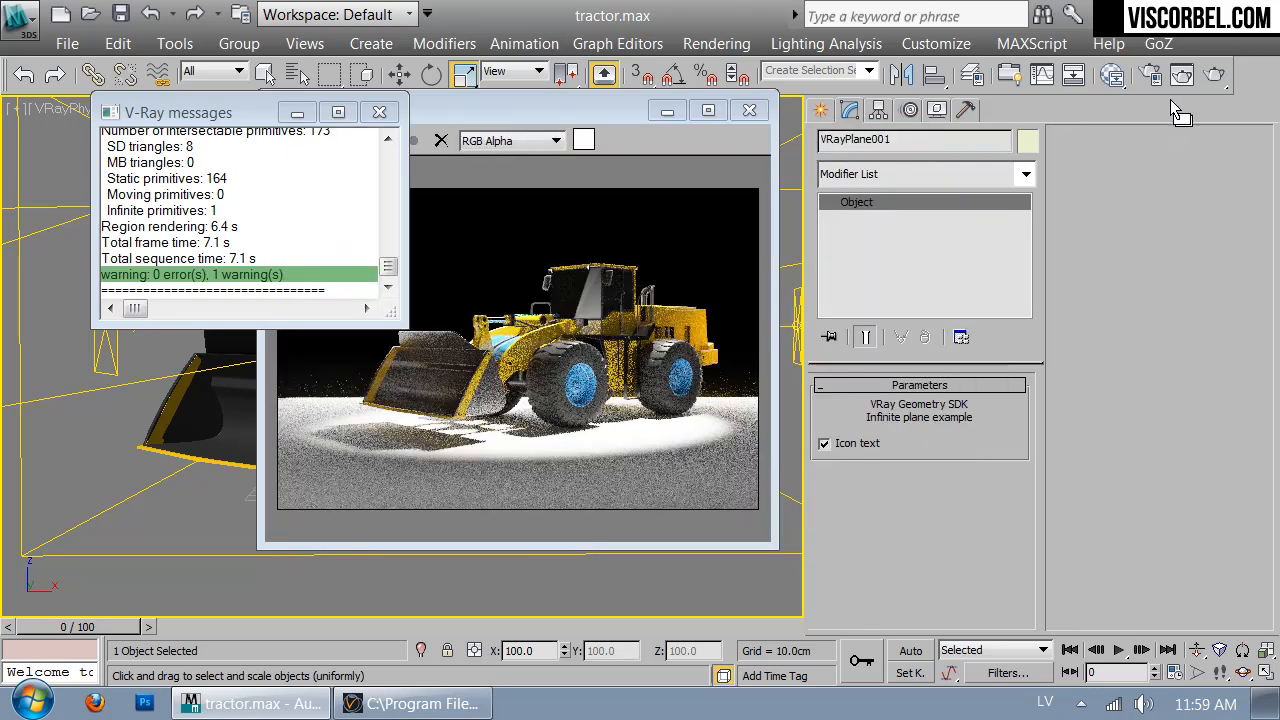
Run a production render of the loader (20.9 s) and inspect a pixel in the frame buffer
left_click(1213, 75)
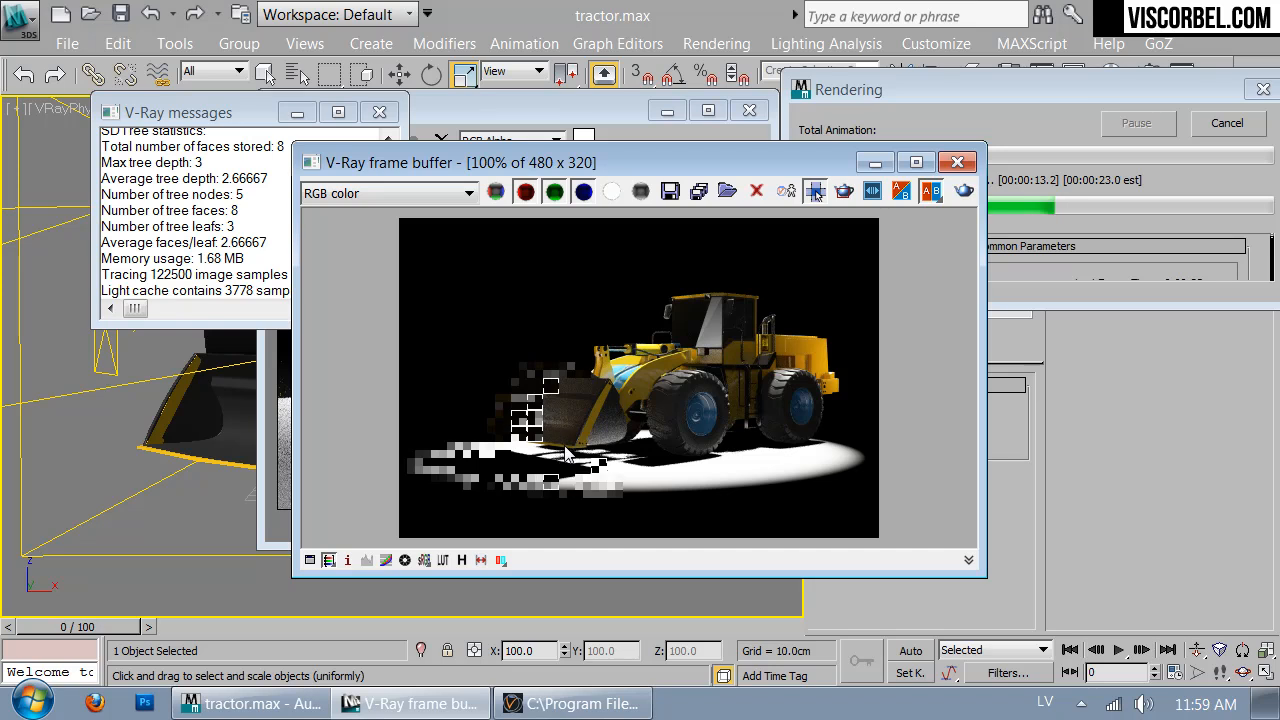
right_click(627, 473)
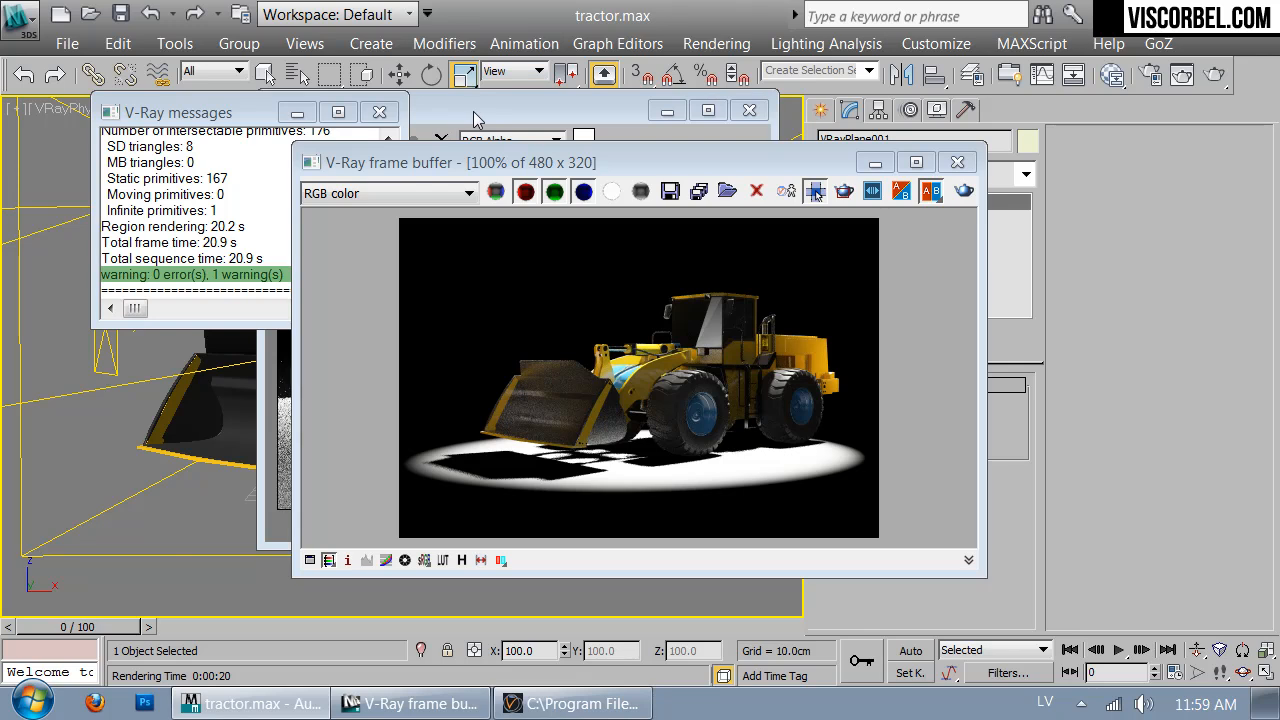
left_click_drag(475, 118, 981, 125)
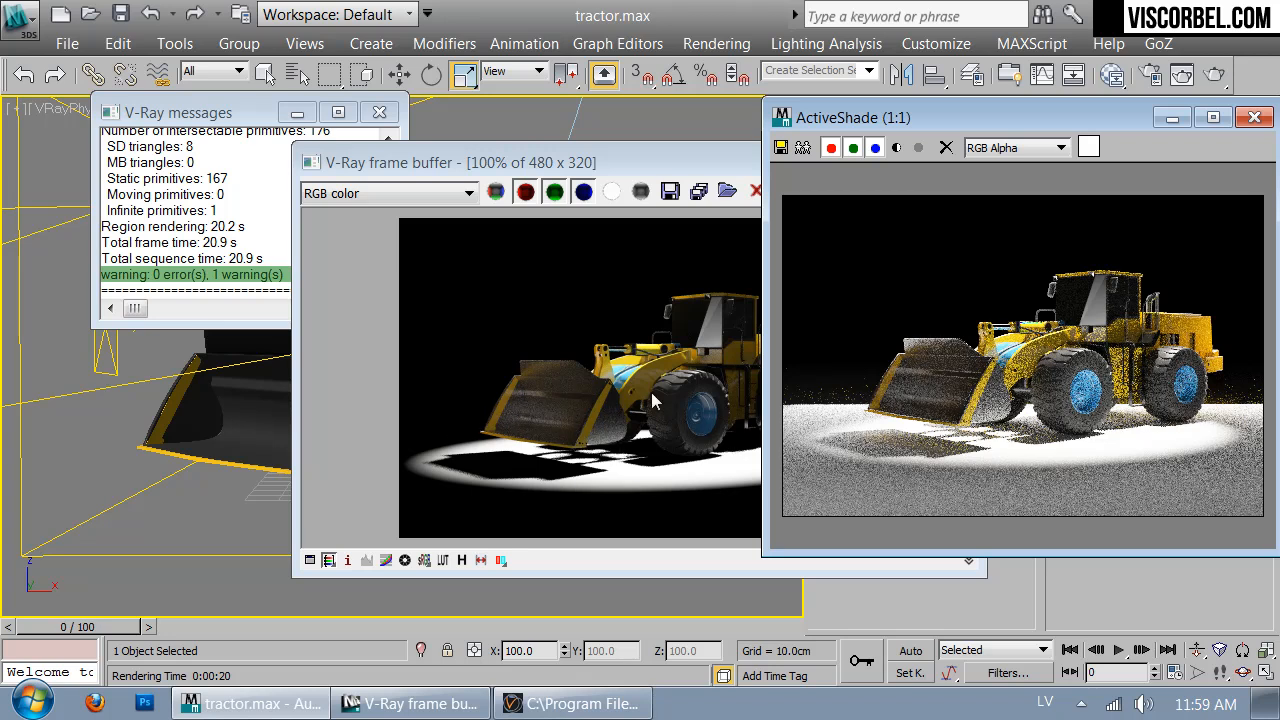
Close the render windows and Shift-move a copy of the area light in Top view as VRayLight005
left_click(379, 112)
left_click_drag(535, 163, 275, 168)
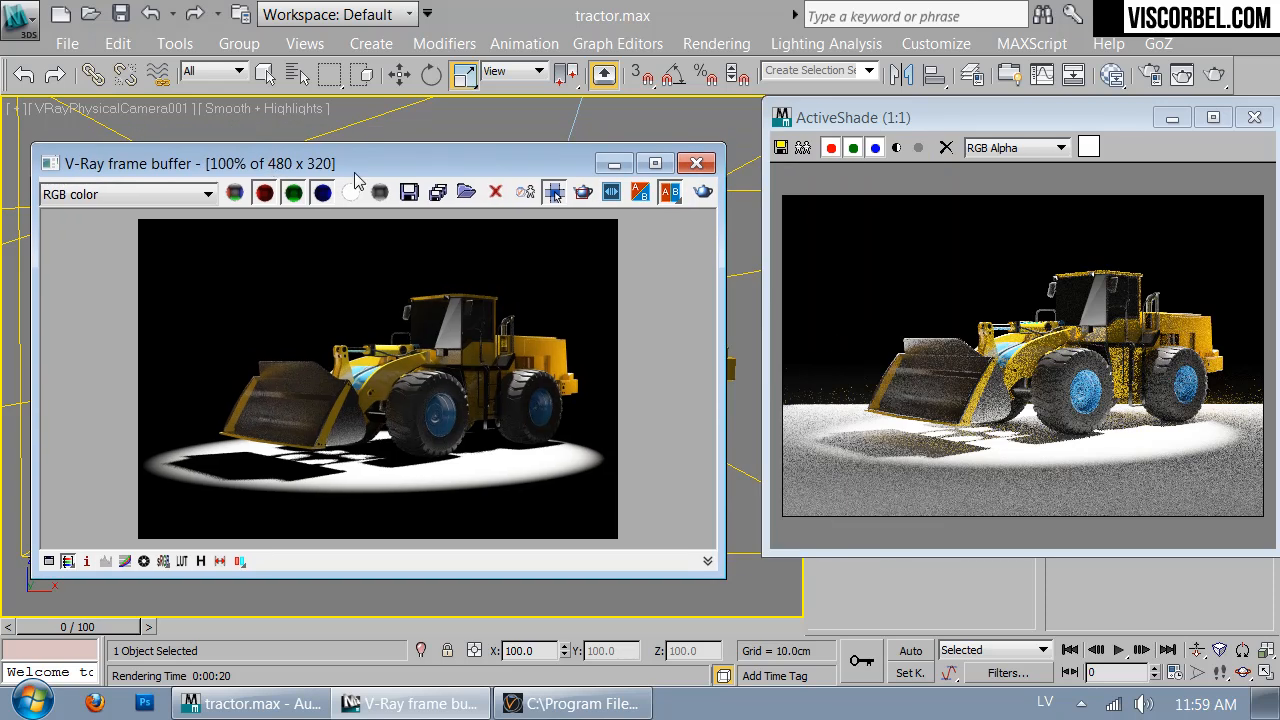
left_click(696, 163)
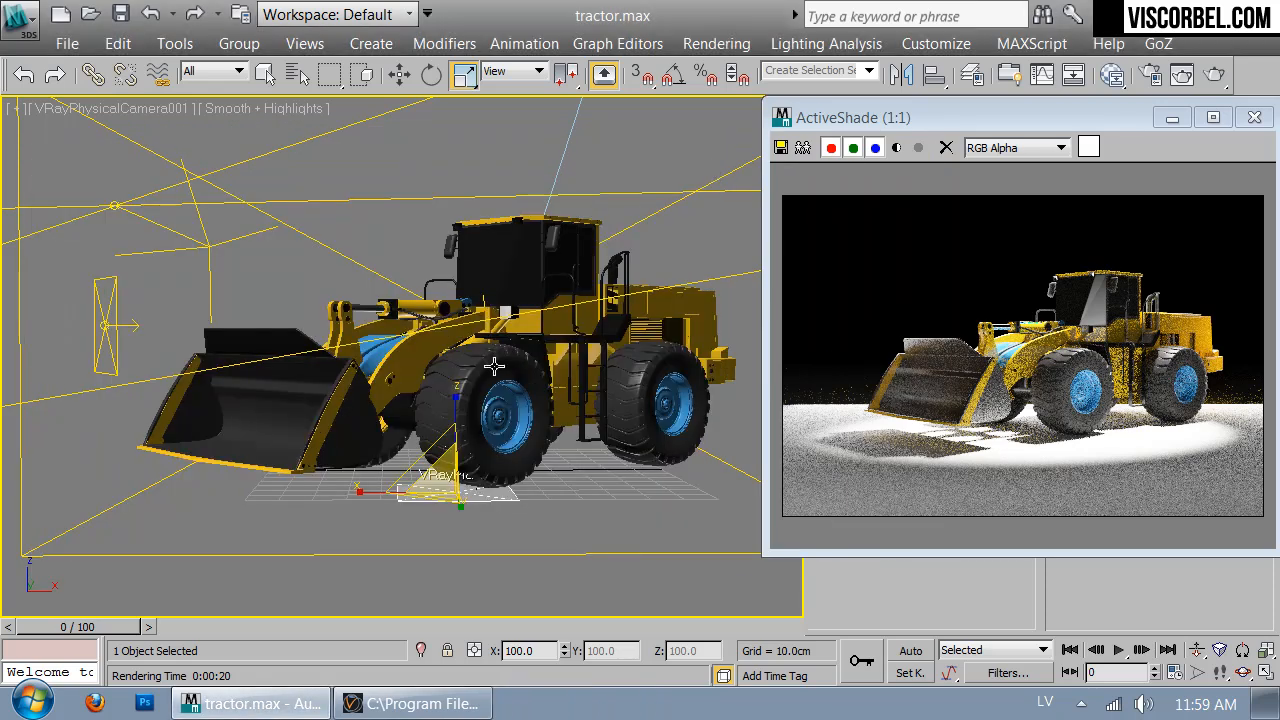
key("t")
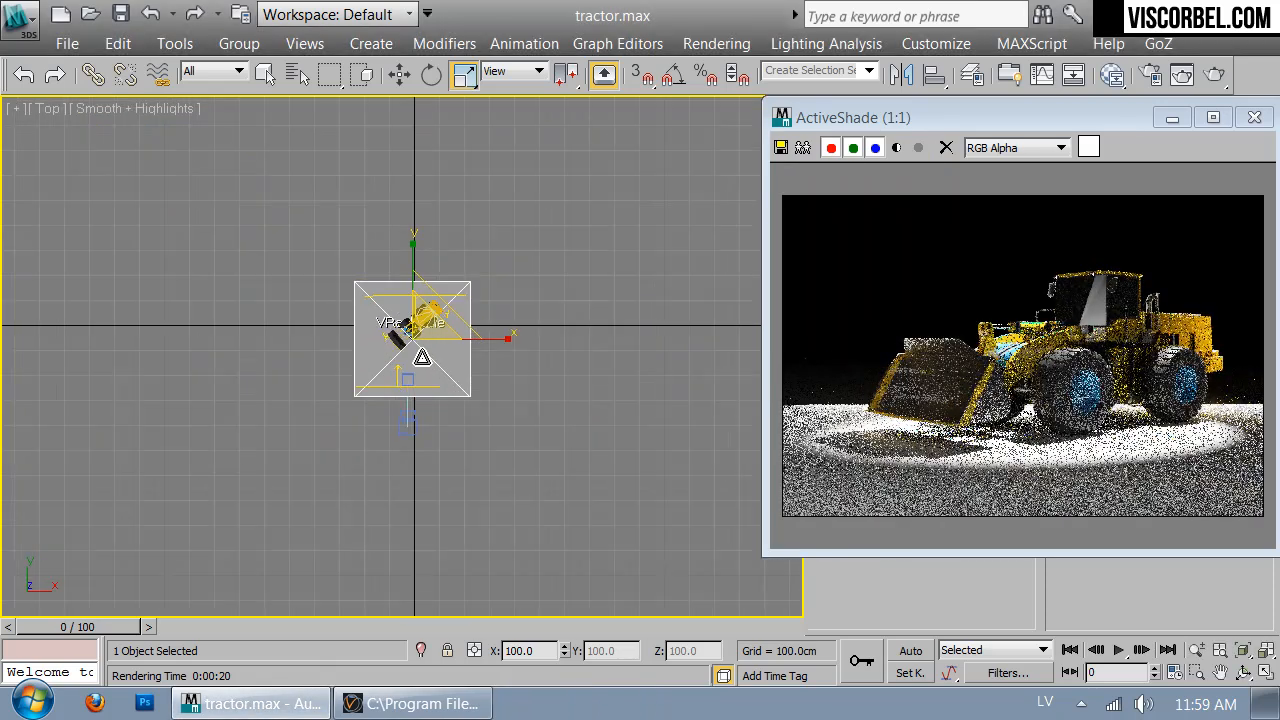
left_click(425, 405)
key("w")
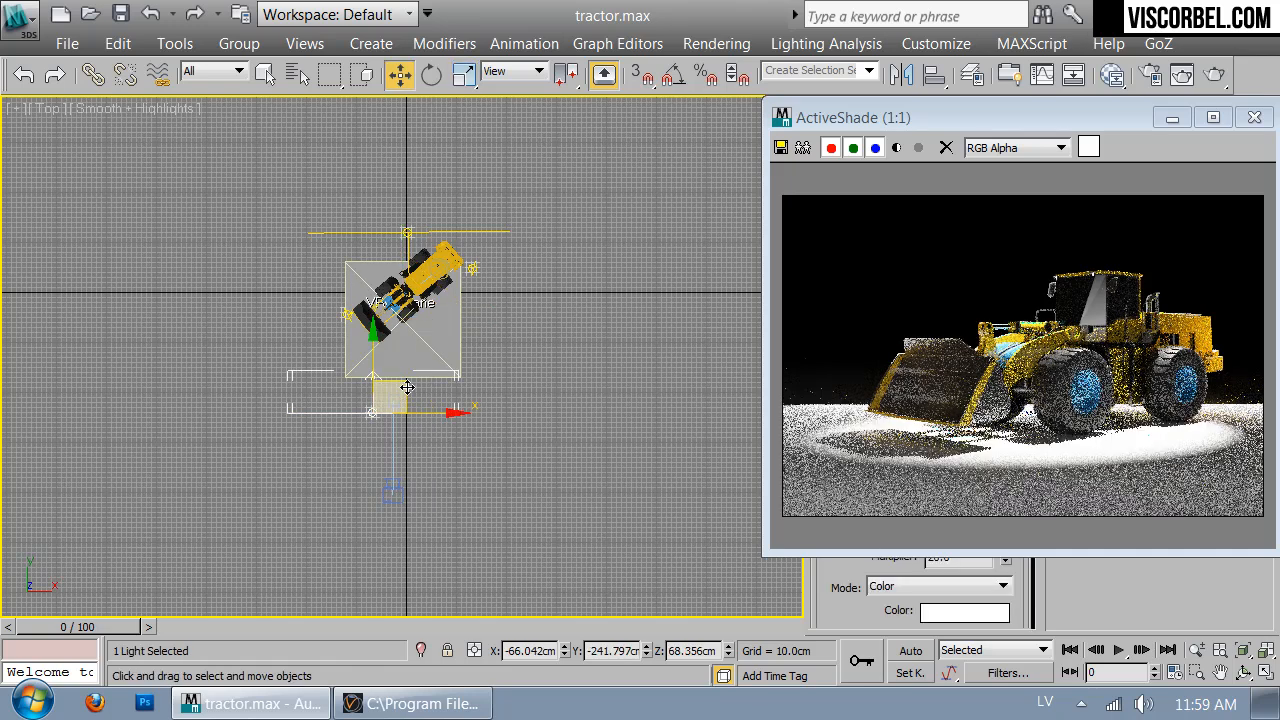
left_click_drag(430, 378, 372, 320)
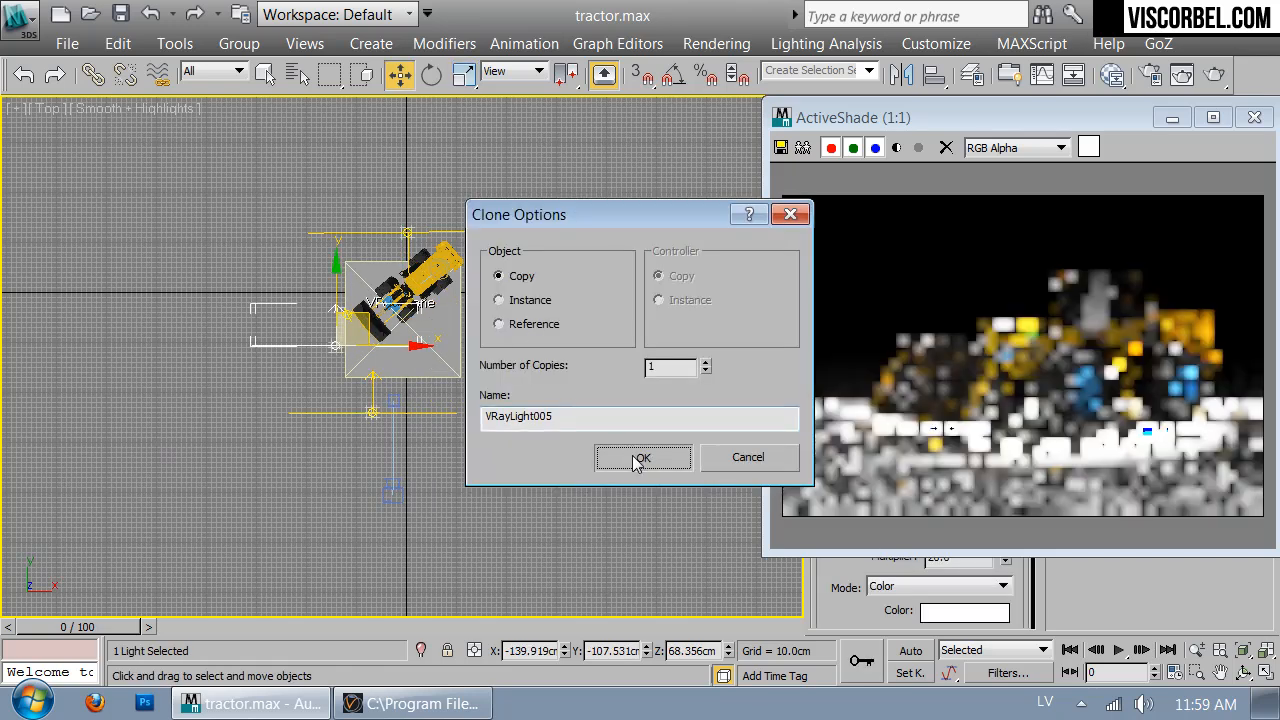
left_click(645, 456)
Set VRayLight005's half-width to 19.813 cm
left_click_drag(1078, 117, 550, 461)
scroll(1010, 566, "down", 5)
left_click_drag(1005, 527, 1004, 577)
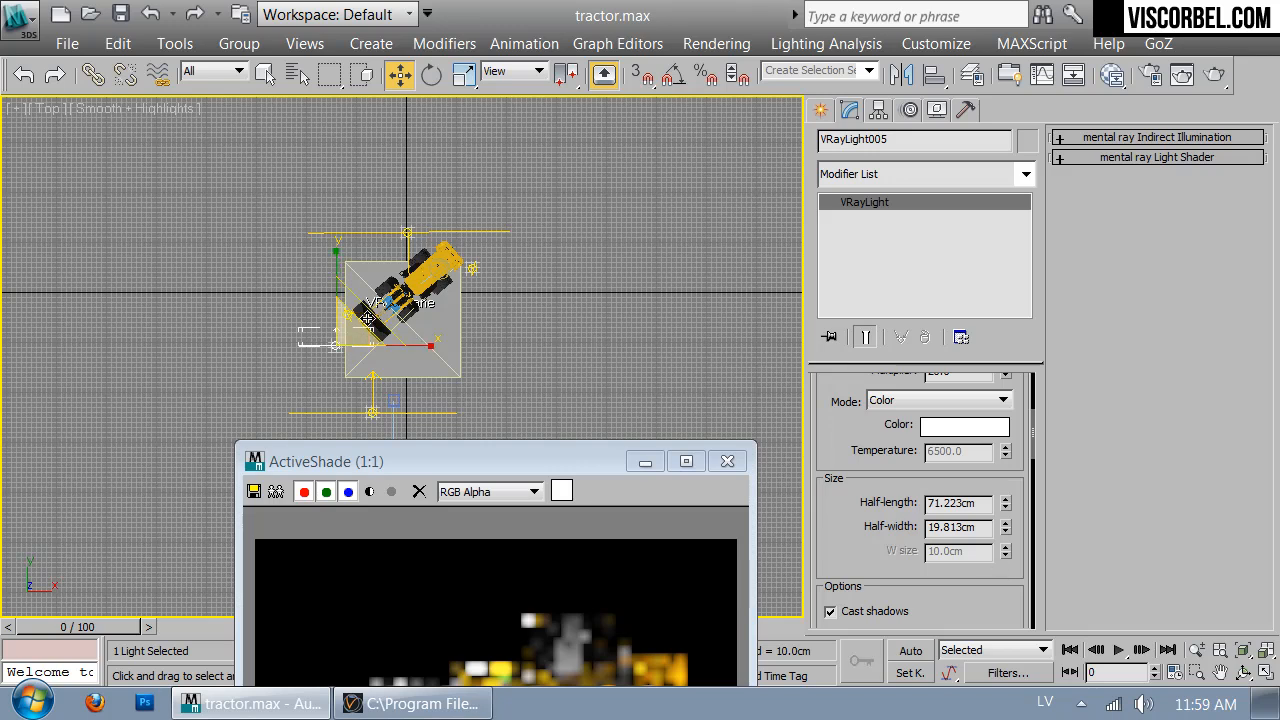
Rotate VRayLight005, raise it above the loader in Front view, and shift it down-left in plan
key("e")
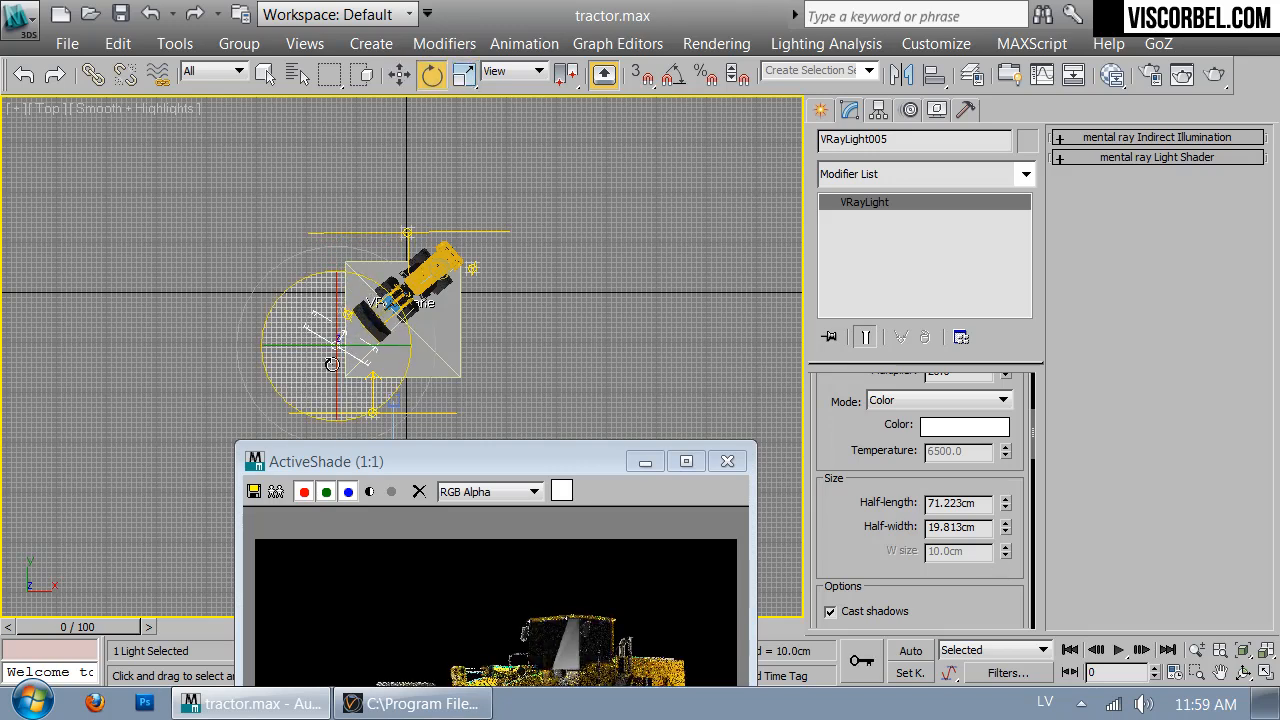
left_click_drag(322, 345, 443, 400)
left_click_drag(463, 454, 792, 173)
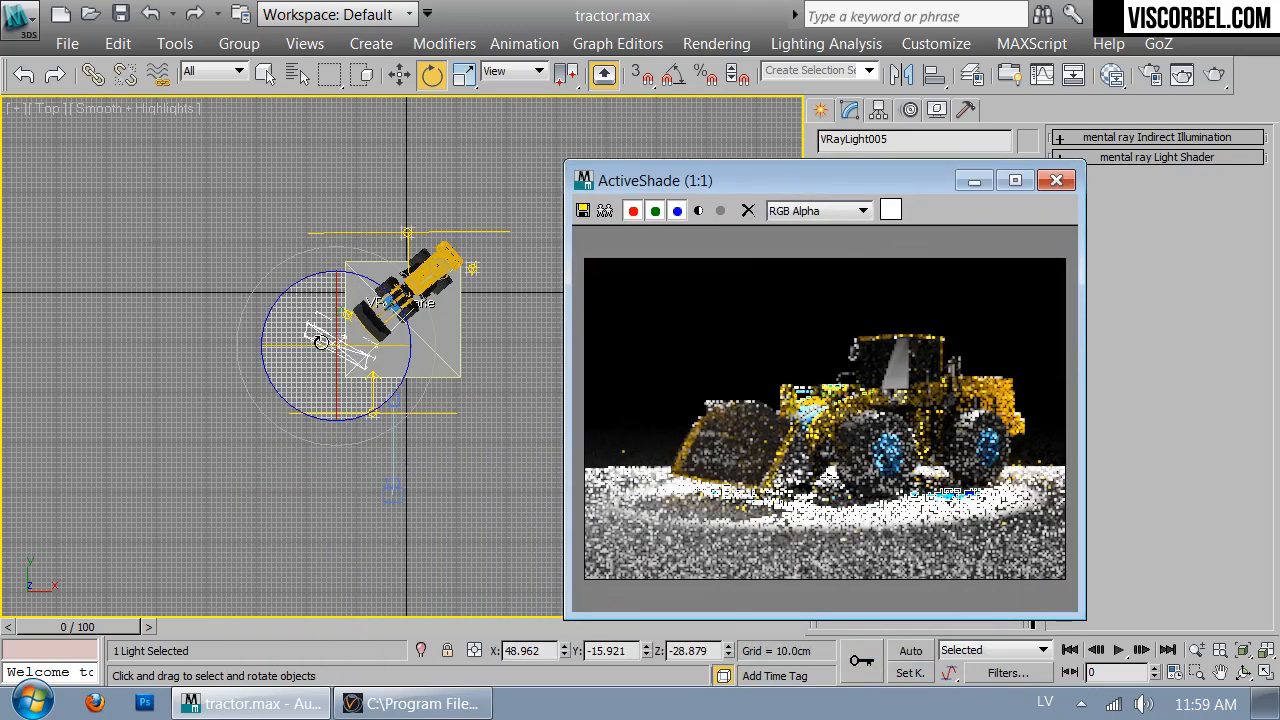
key("f")
key("w")
left_click_drag(219, 278, 219, 216)
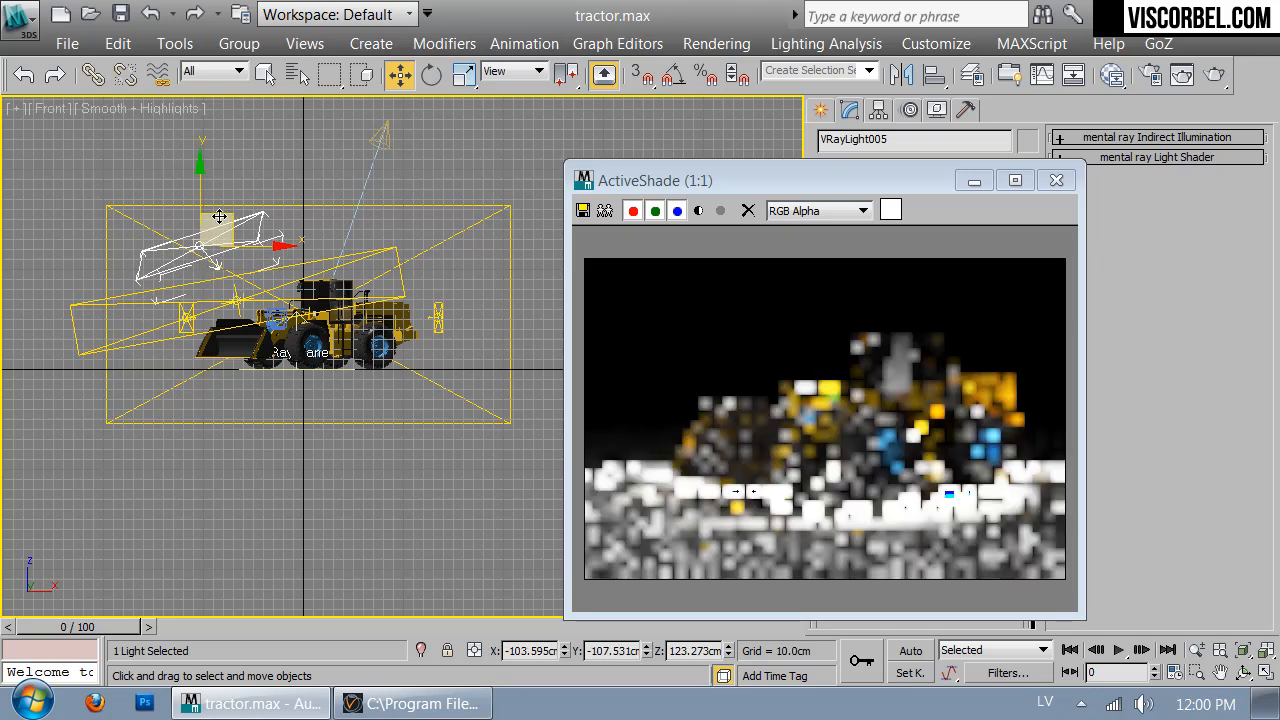
key("t")
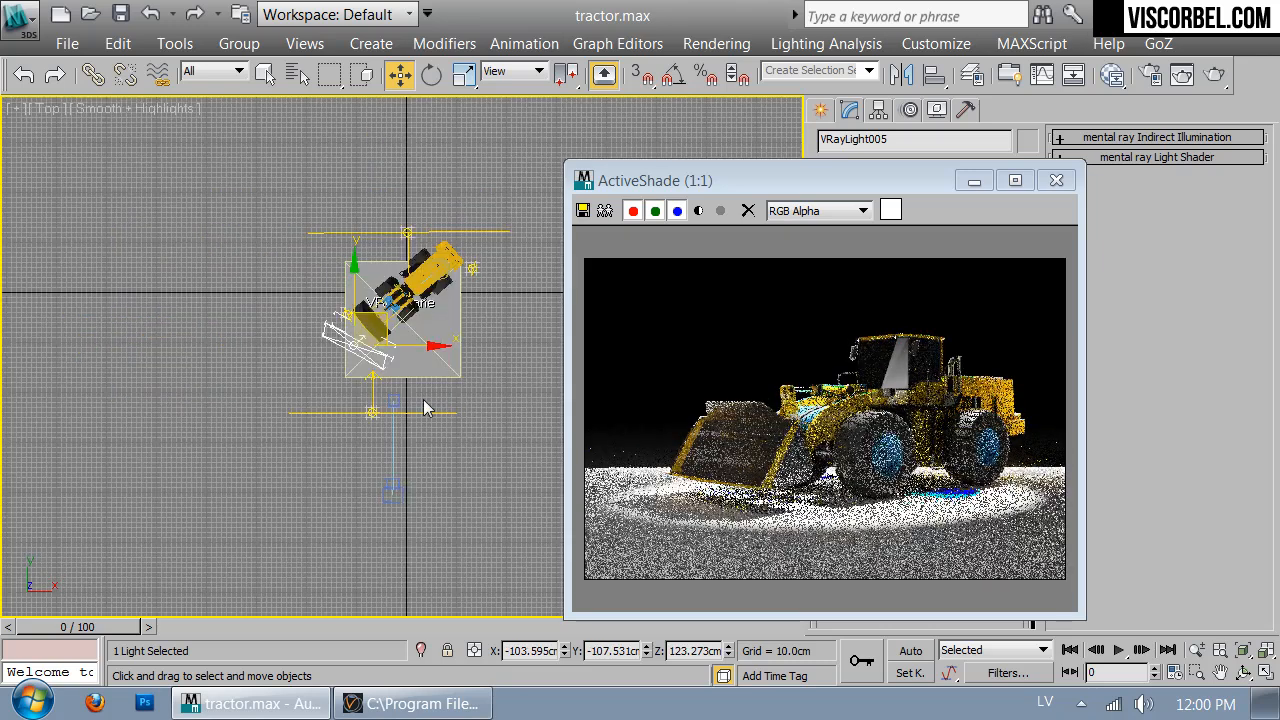
left_click_drag(380, 320, 369, 356)
left_click_drag(896, 179, 591, 173)
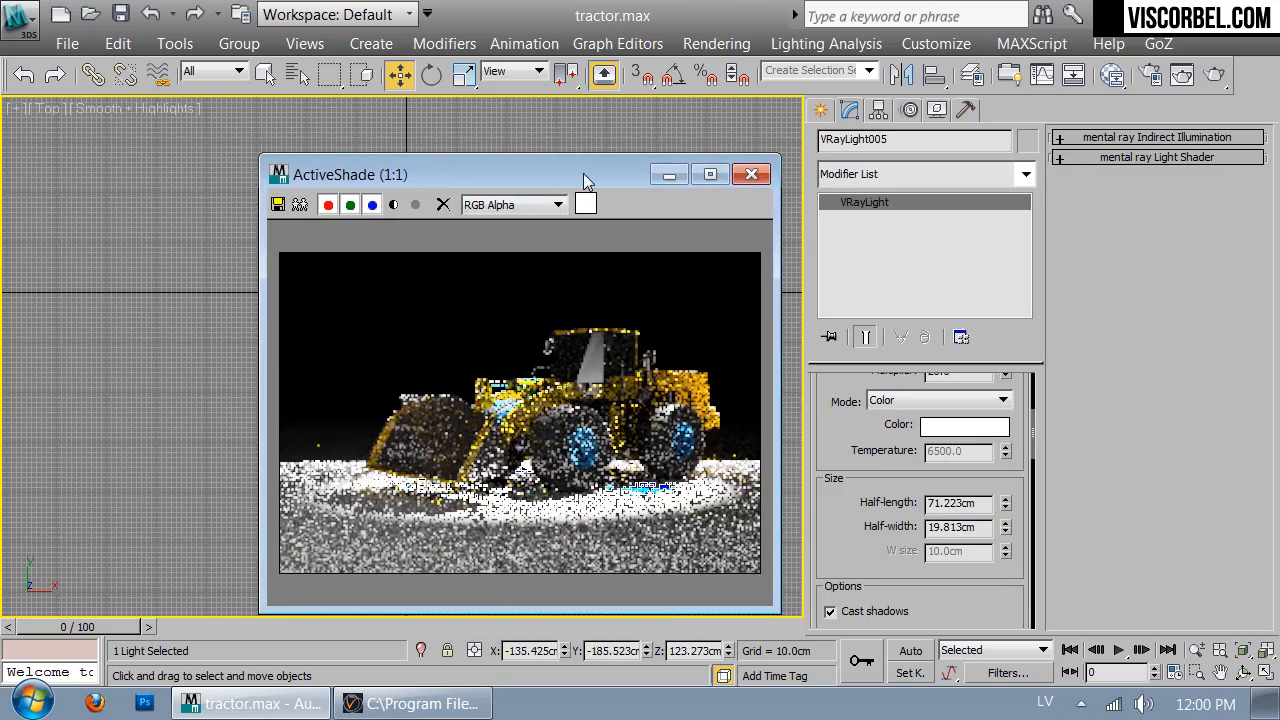
scroll(874, 437, "up", 1)
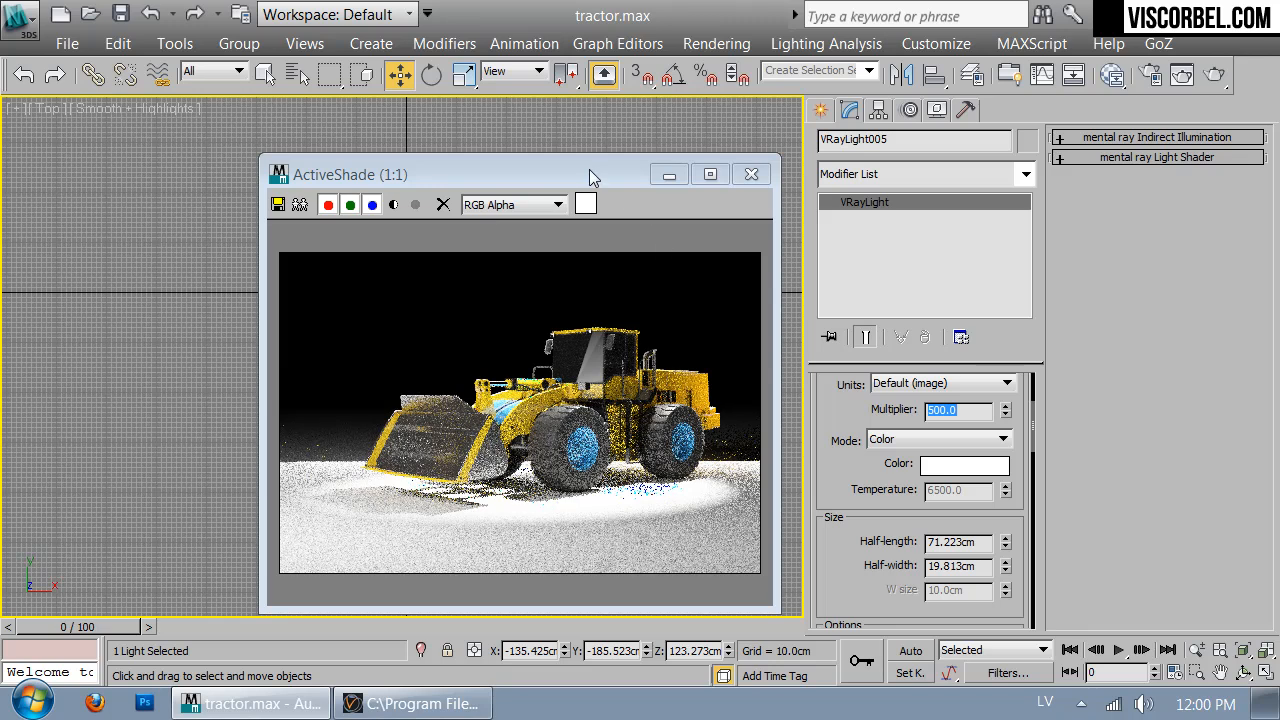
Lower VRayLight005 toward the ground by the bucket, shift it up-left, and narrow its half-width to 15.256 cm
left_click_drag(589, 169, 922, 144)
key("f")
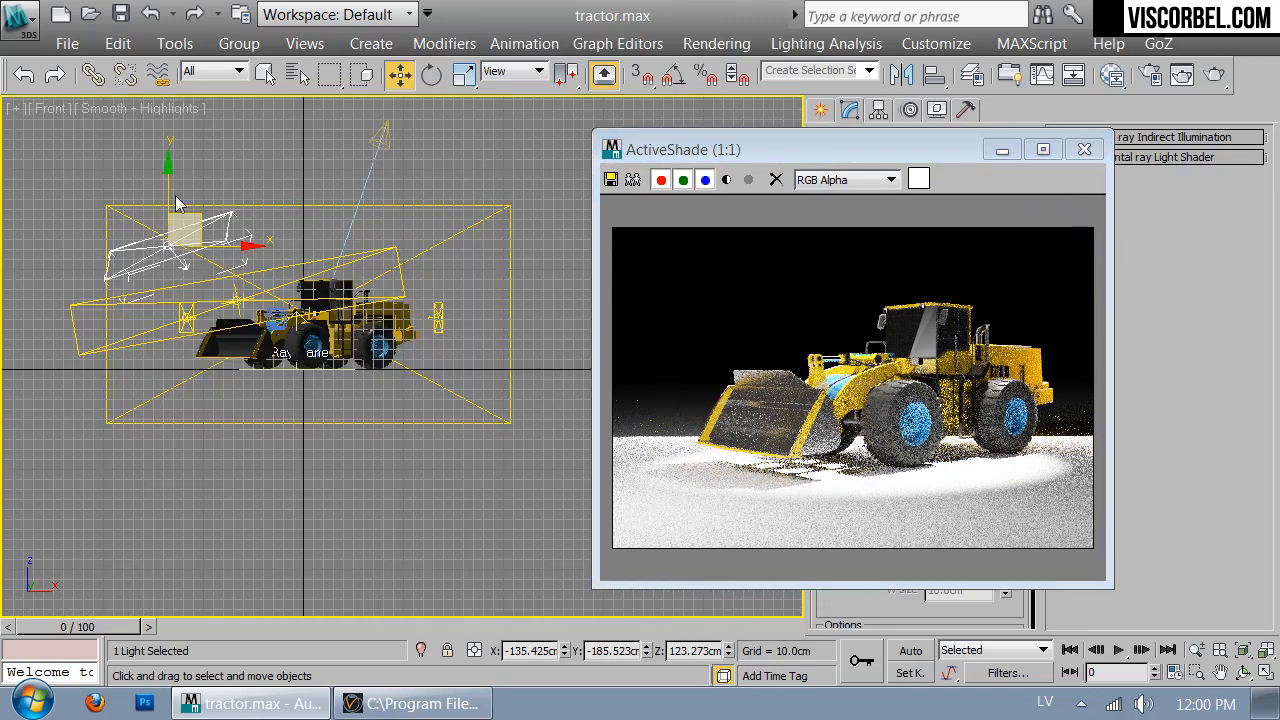
left_click_drag(187, 219, 224, 290)
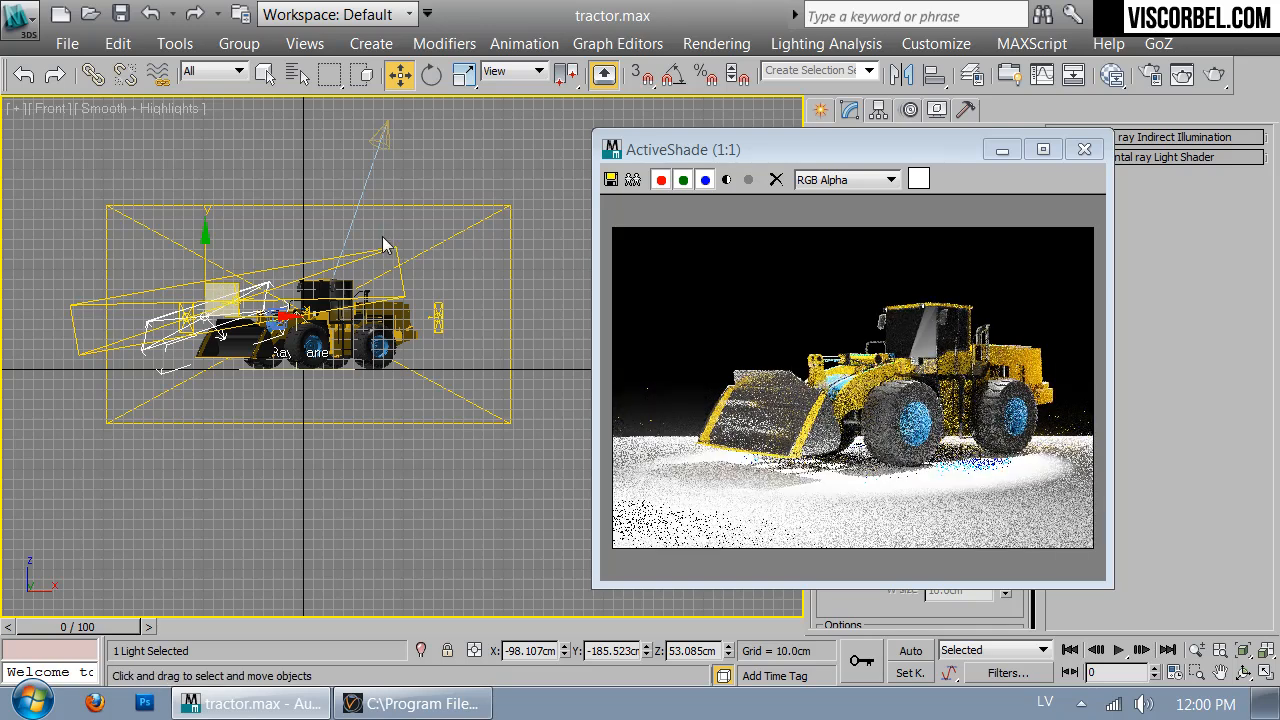
key("t")
scroll(385, 305, "up", 3)
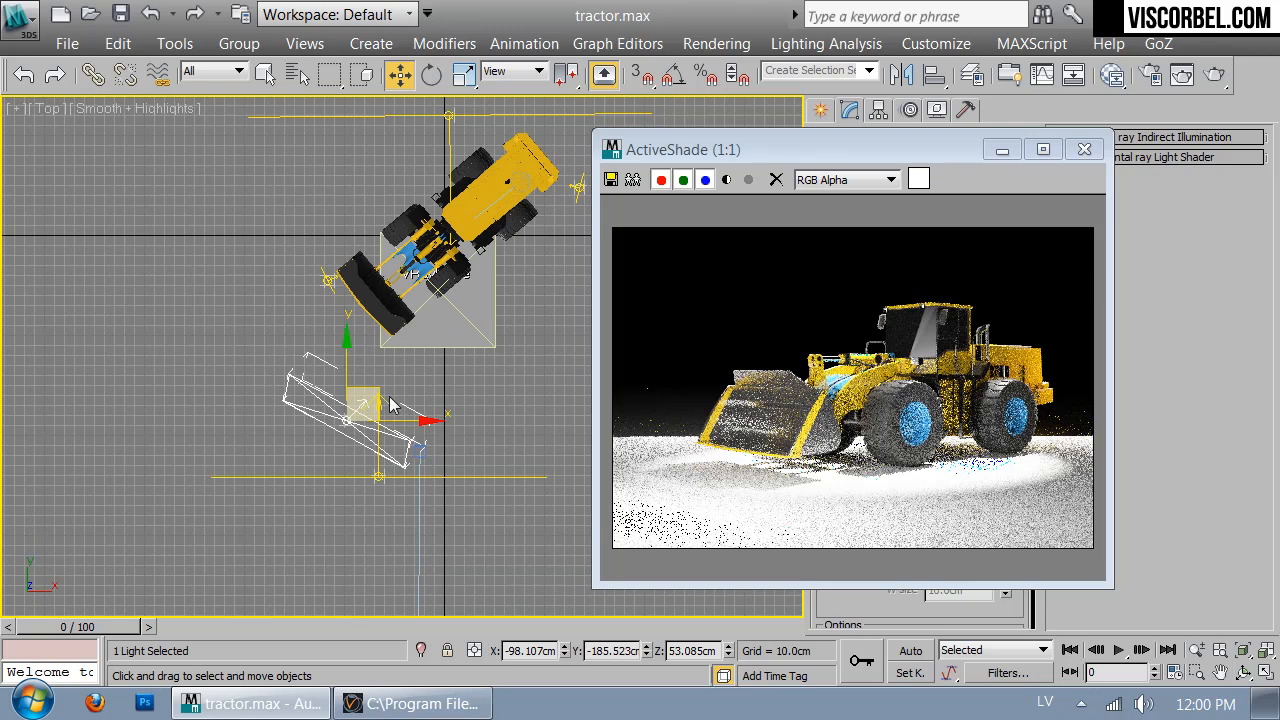
left_click_drag(376, 390, 370, 335)
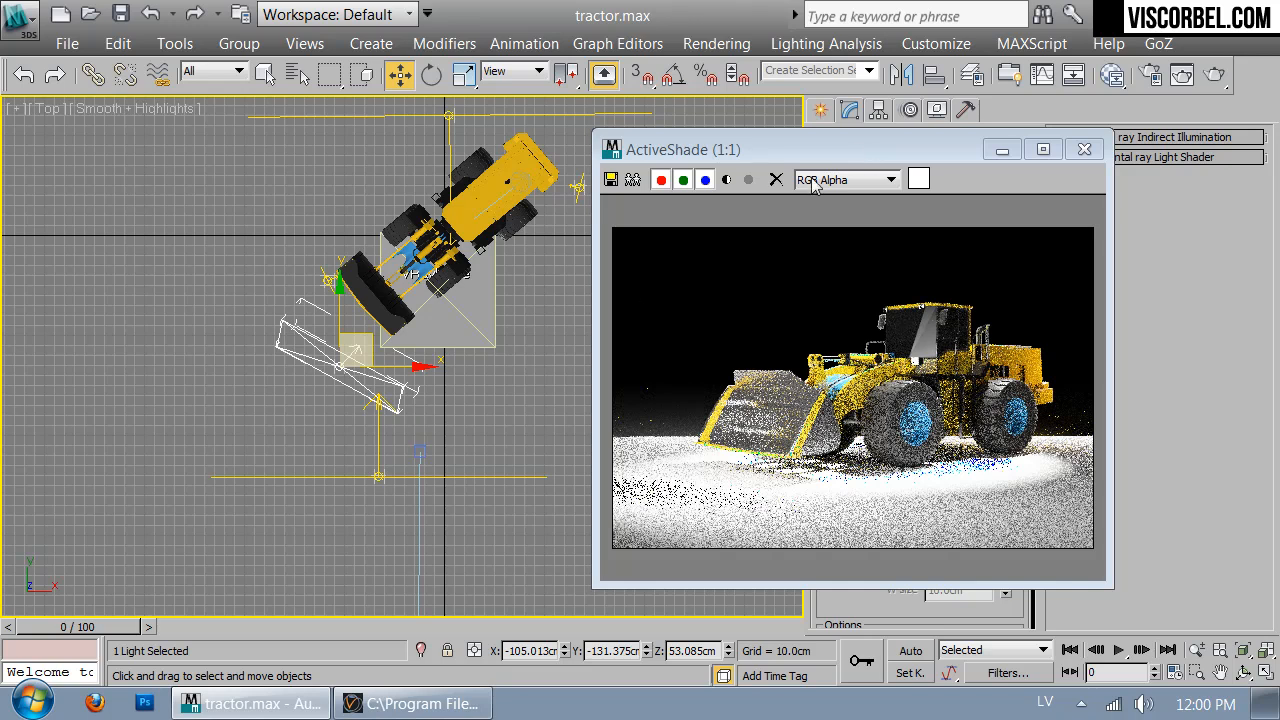
left_click_drag(845, 150, 483, 131)
left_click_drag(1005, 563, 1007, 464)
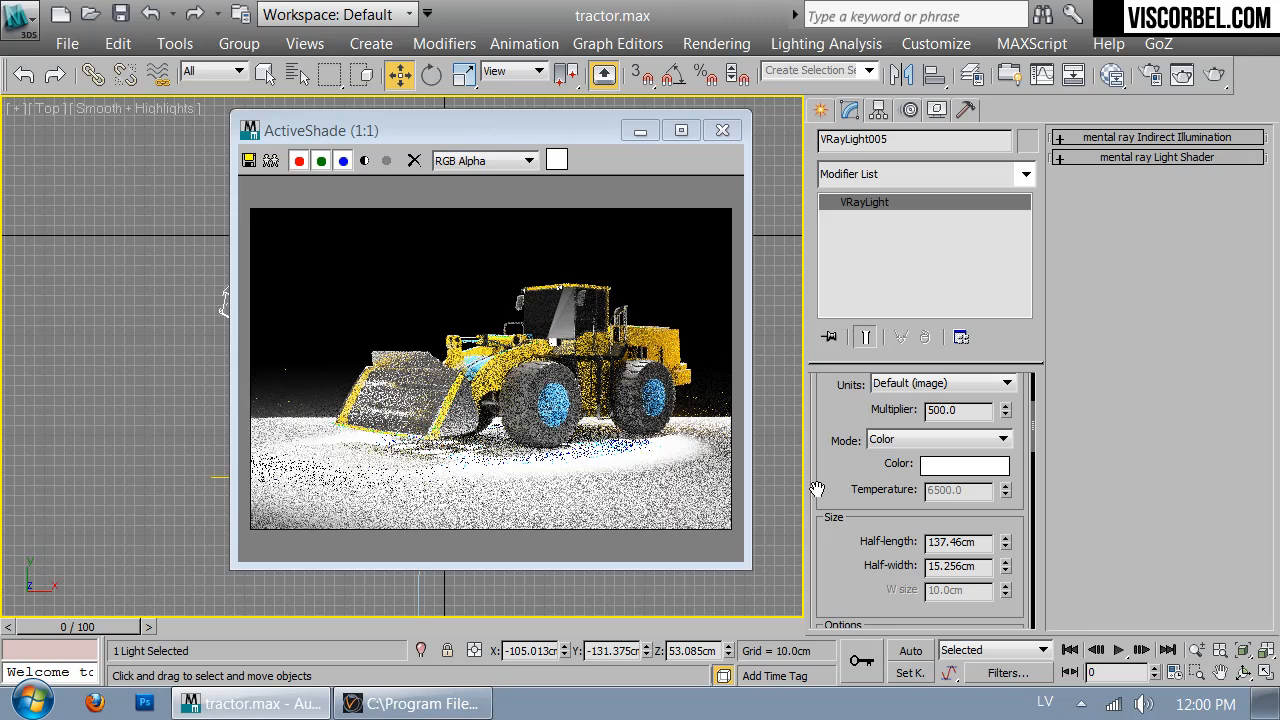
scroll(872, 432, "down", 10)
scroll(868, 436, "up", 1)
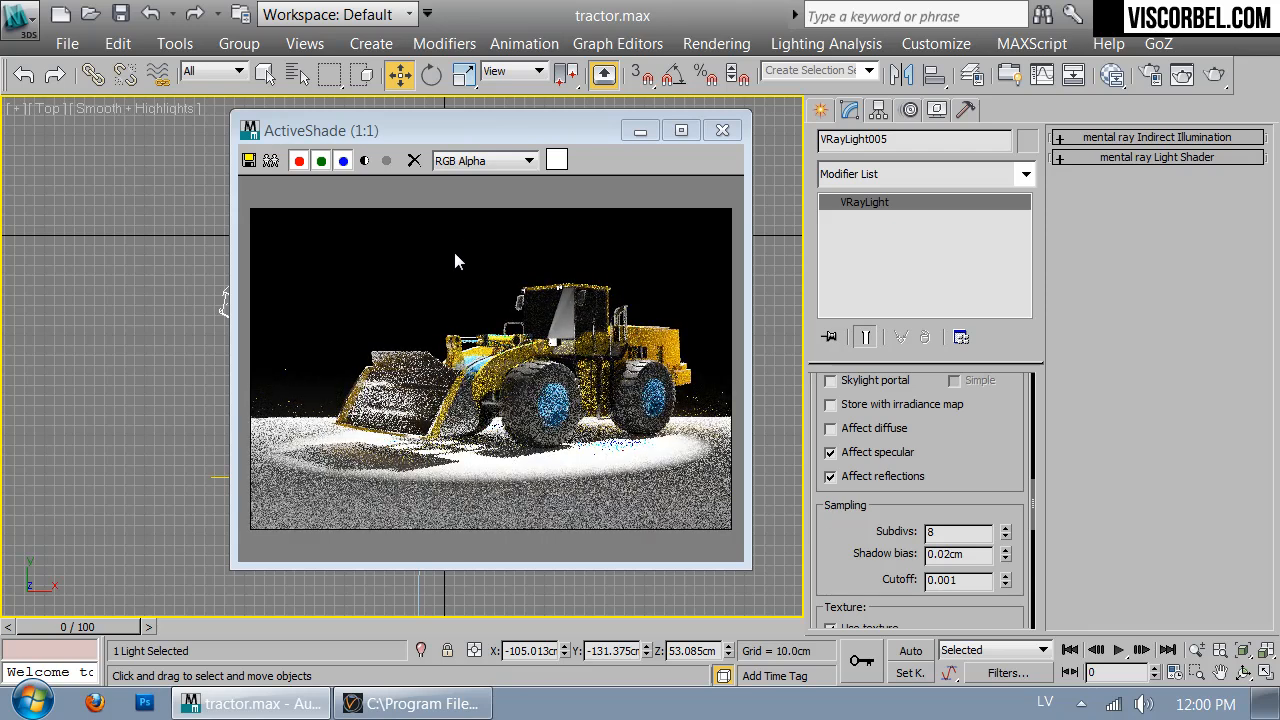
Select Spot001 by name and give it a warm light colour
left_click(292, 77)
double_click(128, 353)
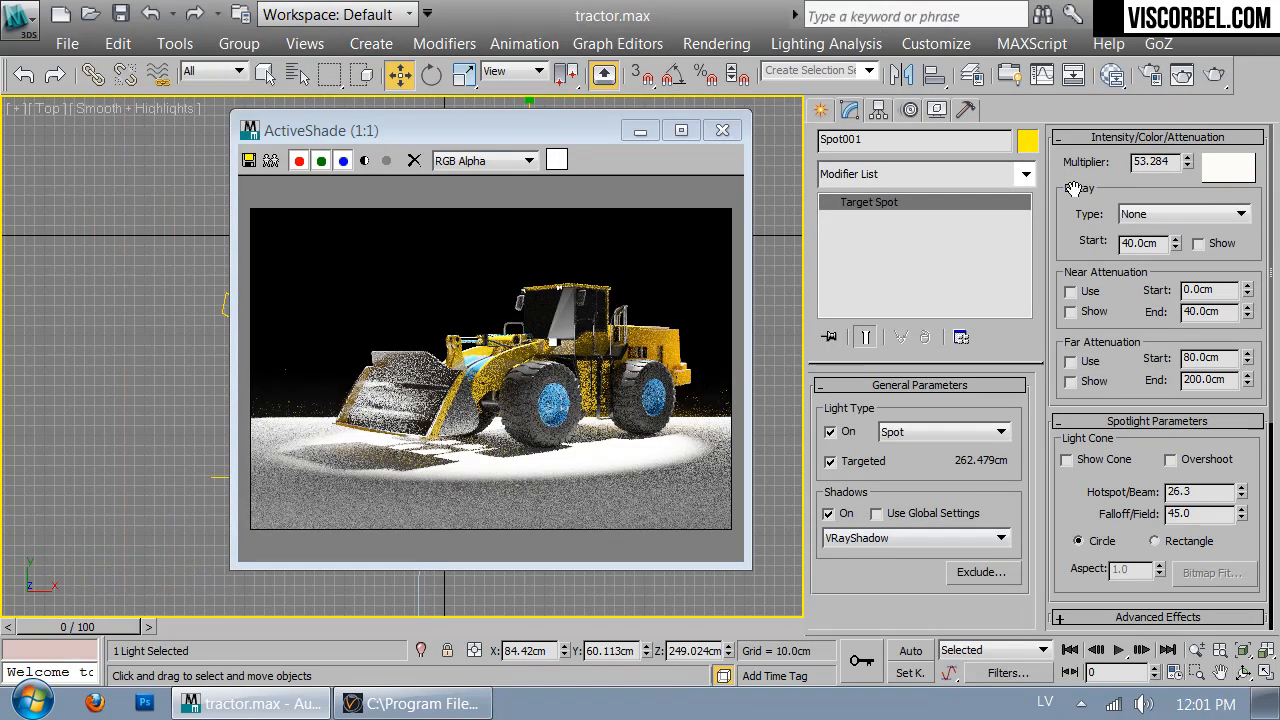
left_click(1230, 159)
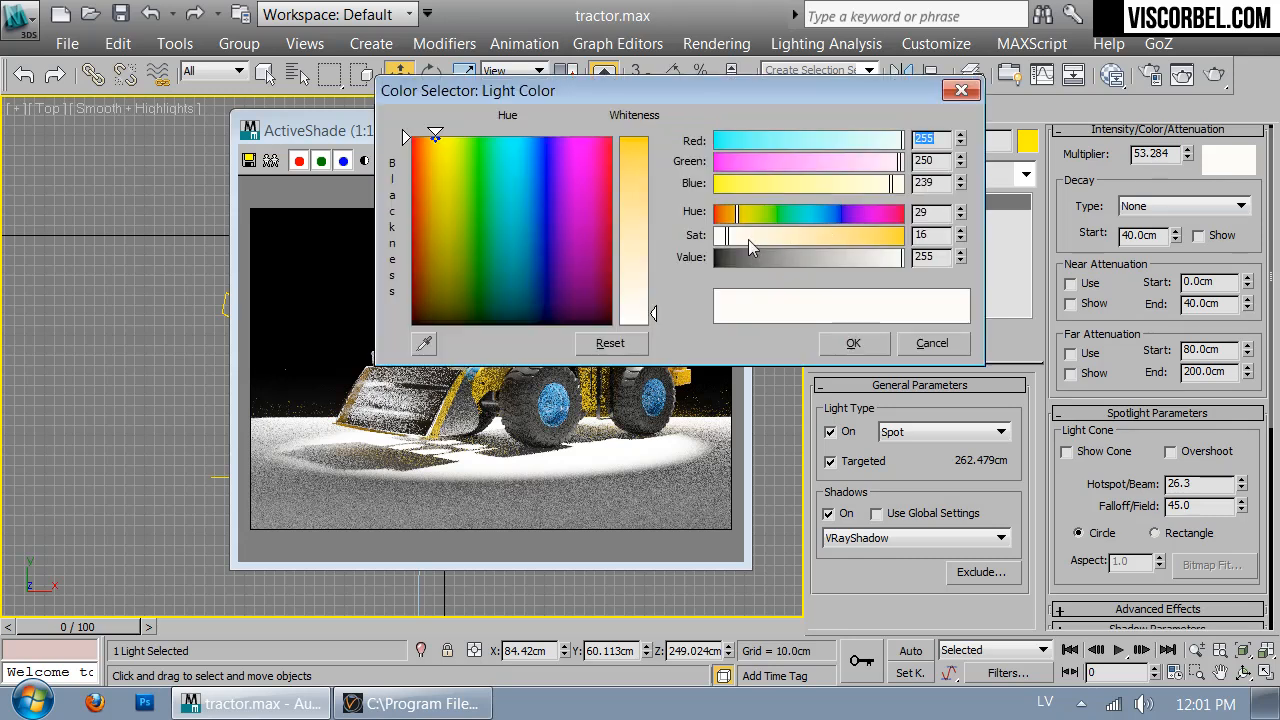
left_click(852, 344)
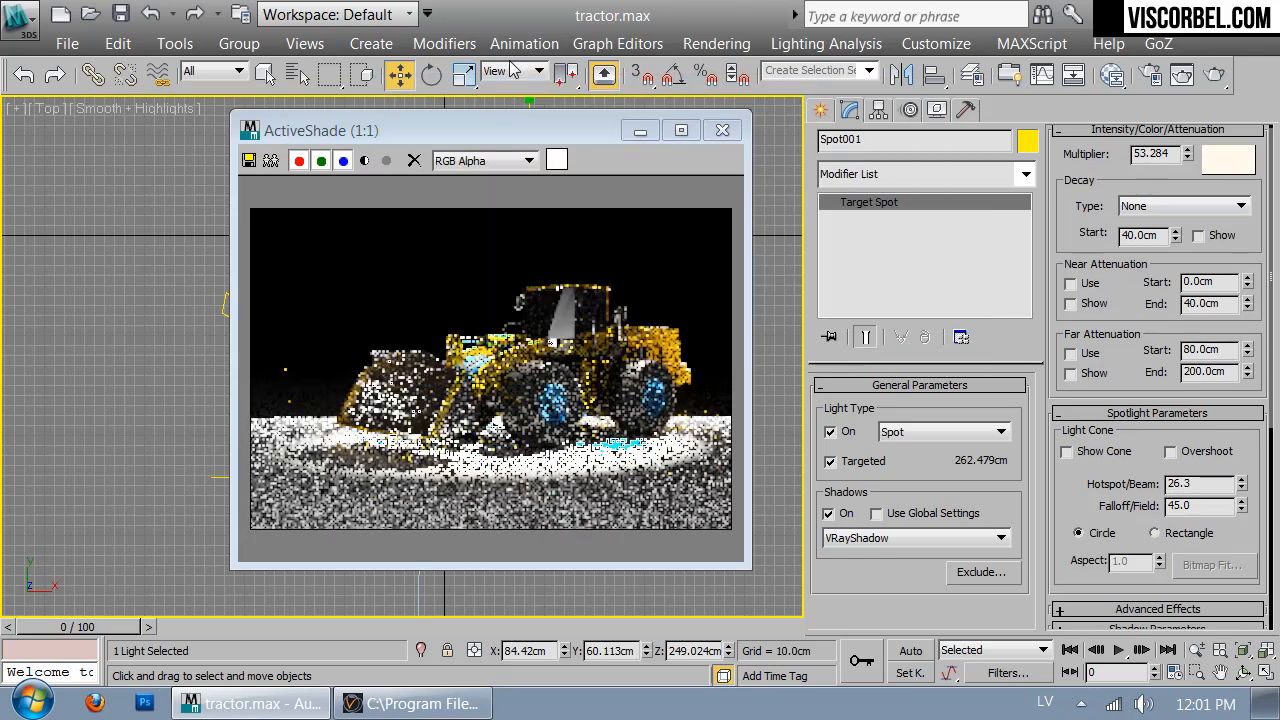
left_click(728, 140)
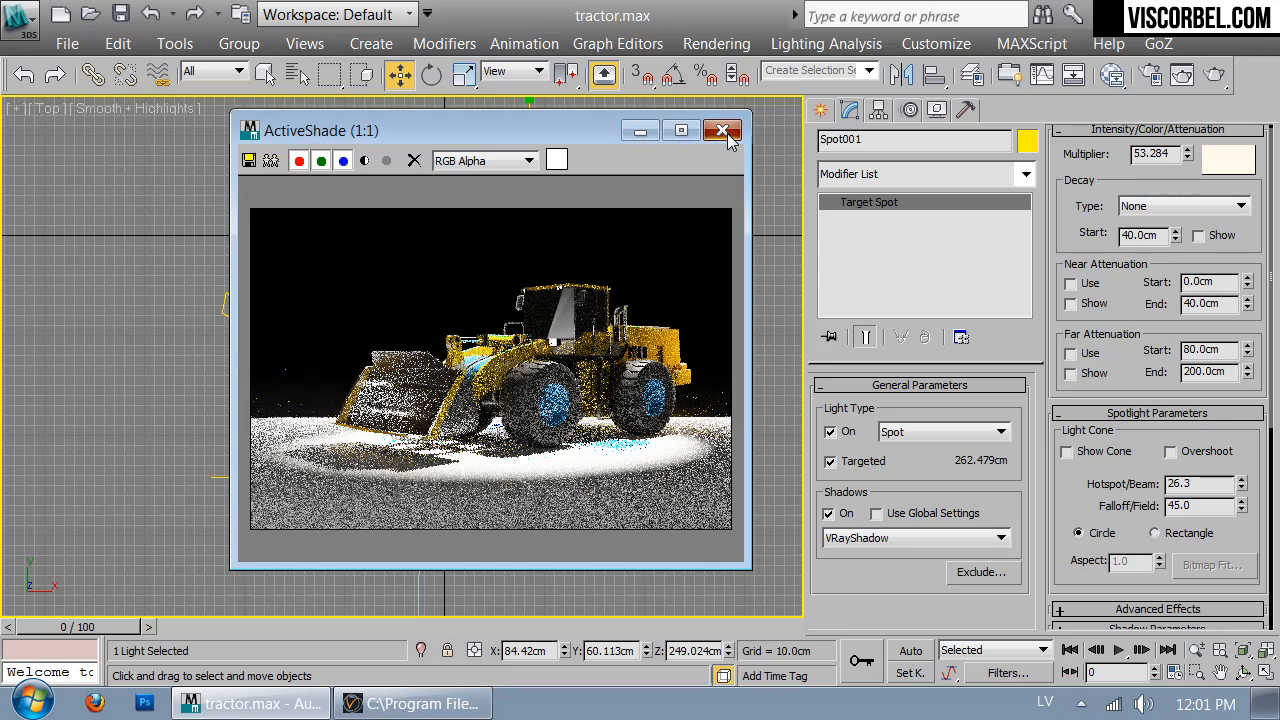
left_click_drag(548, 139, 940, 197)
Set VRayLight004's colour to pale cream (hue 30, saturation 49) and close the ActiveShade preview
left_click(594, 126)
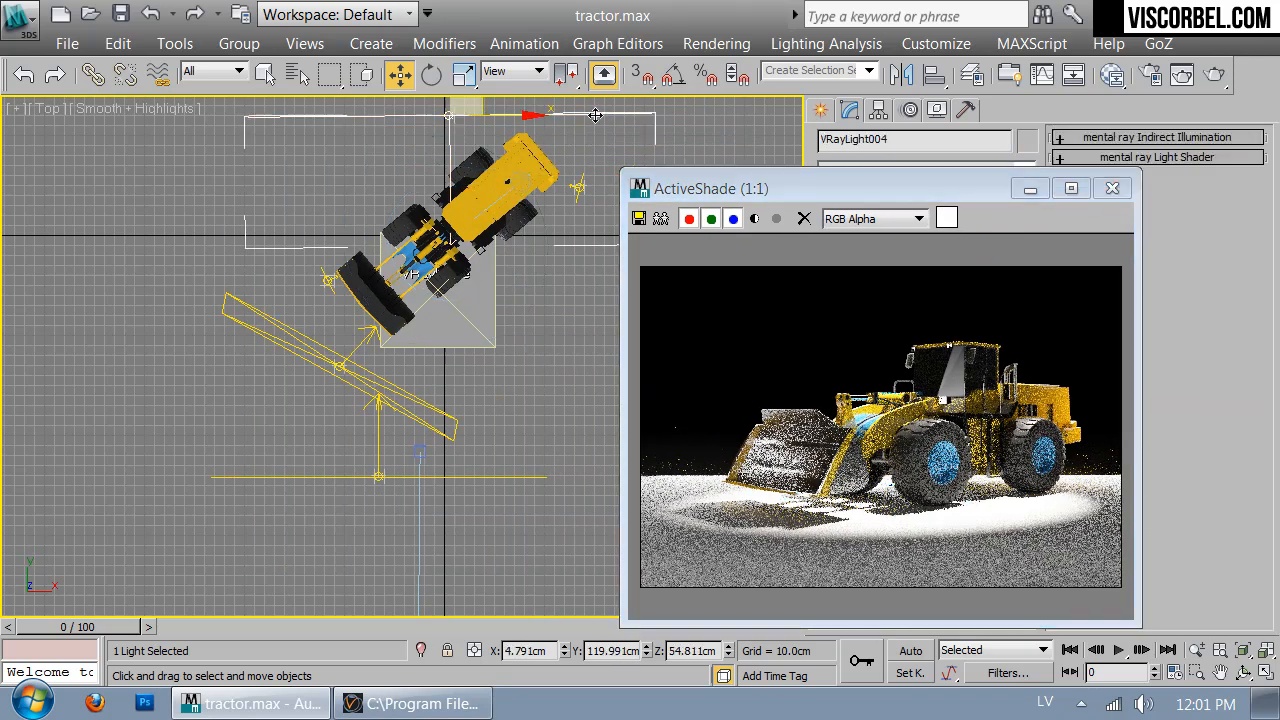
left_click_drag(838, 186, 533, 104)
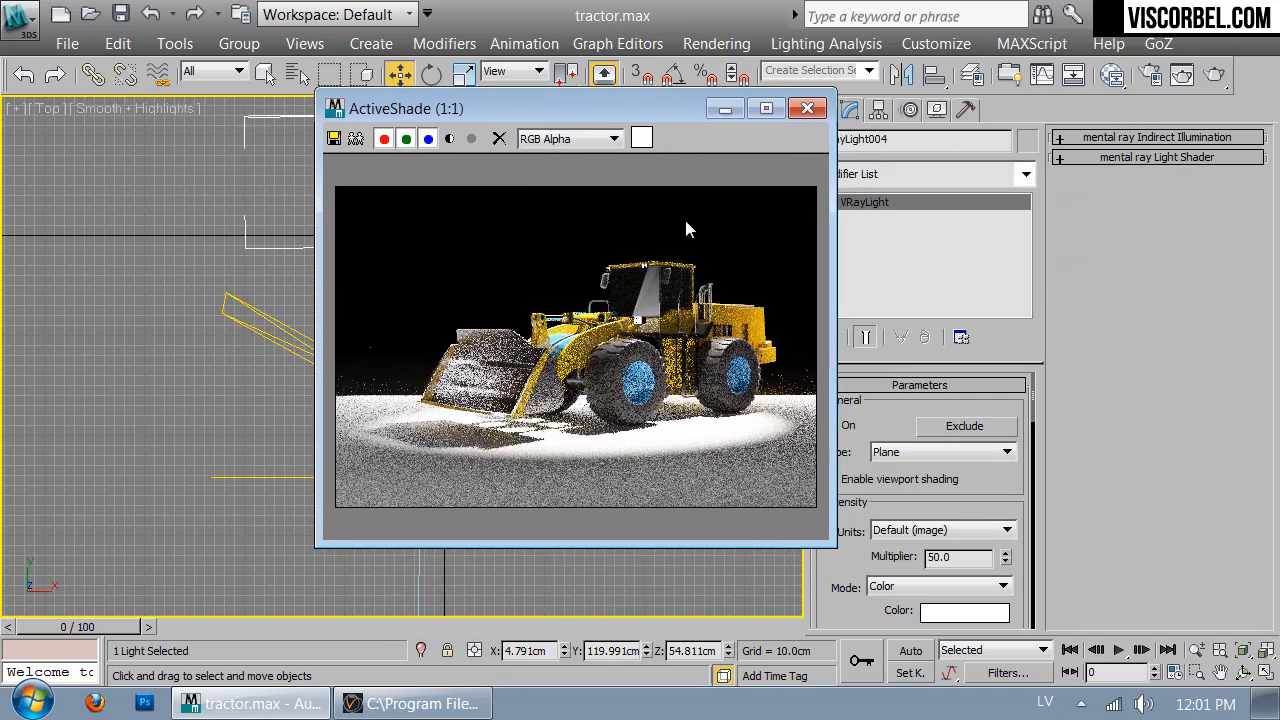
left_click(960, 613)
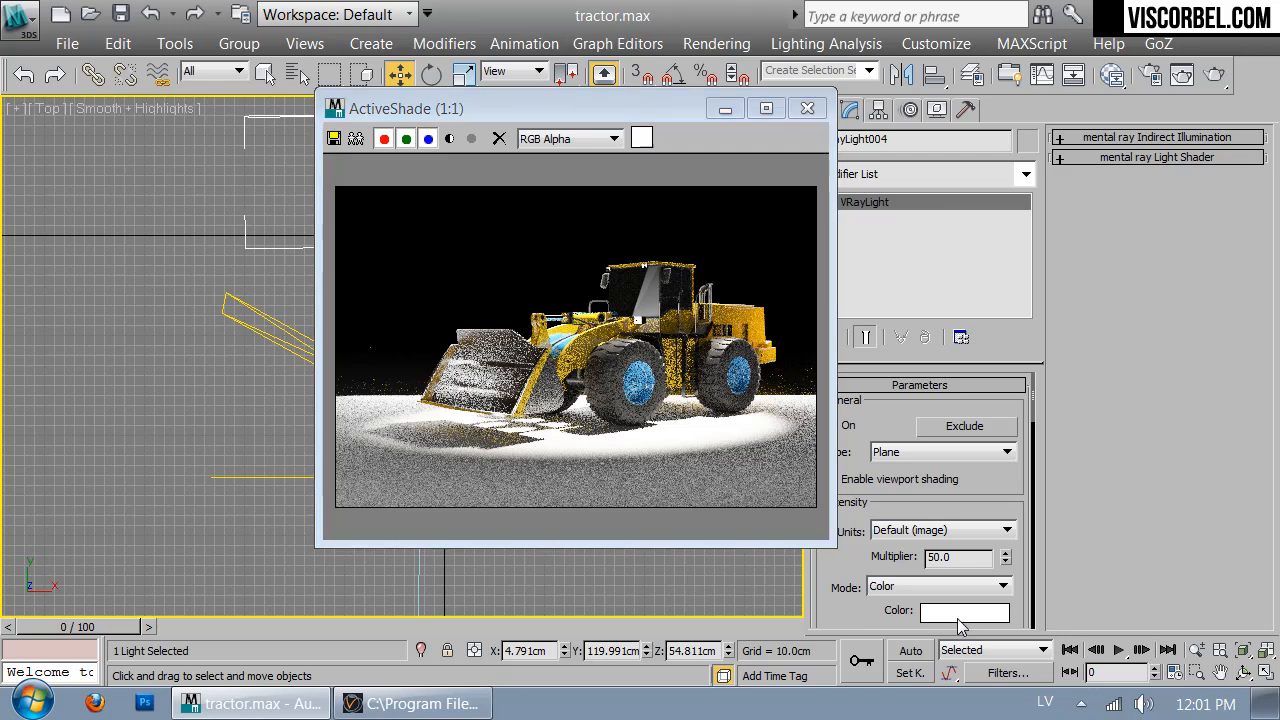
left_click(730, 237)
left_click(737, 214)
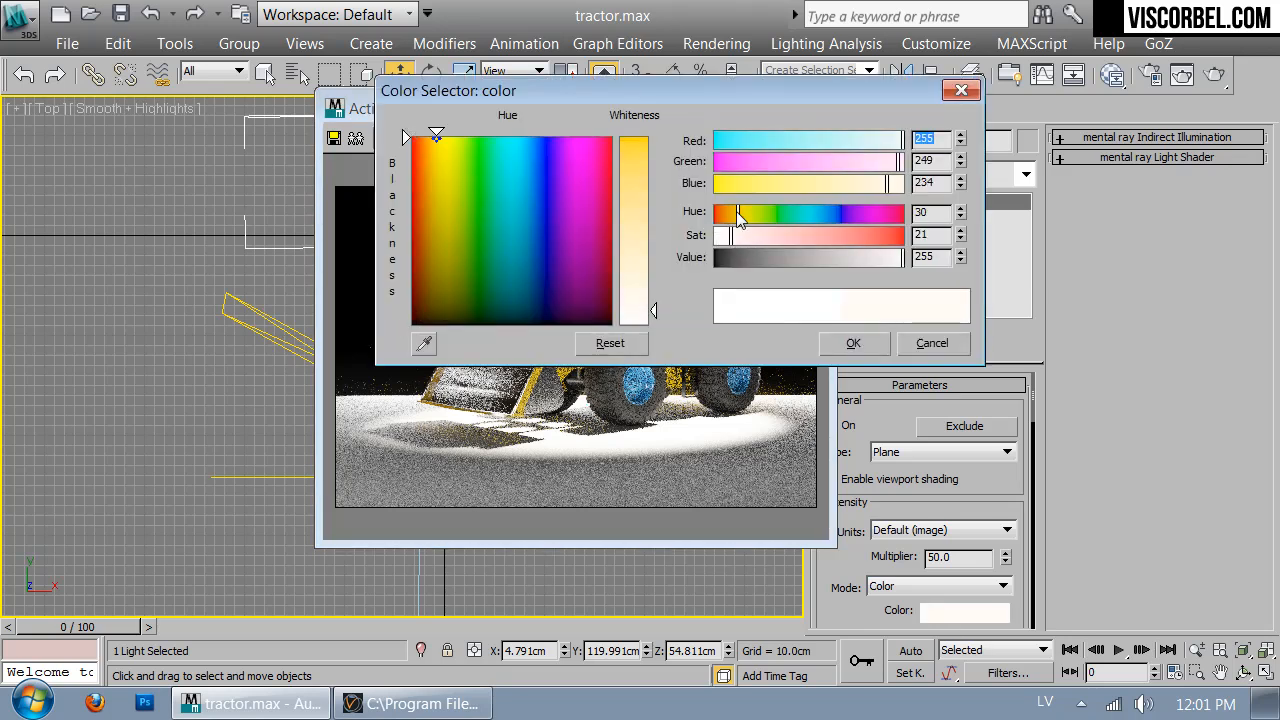
left_click(746, 240)
left_click(853, 343)
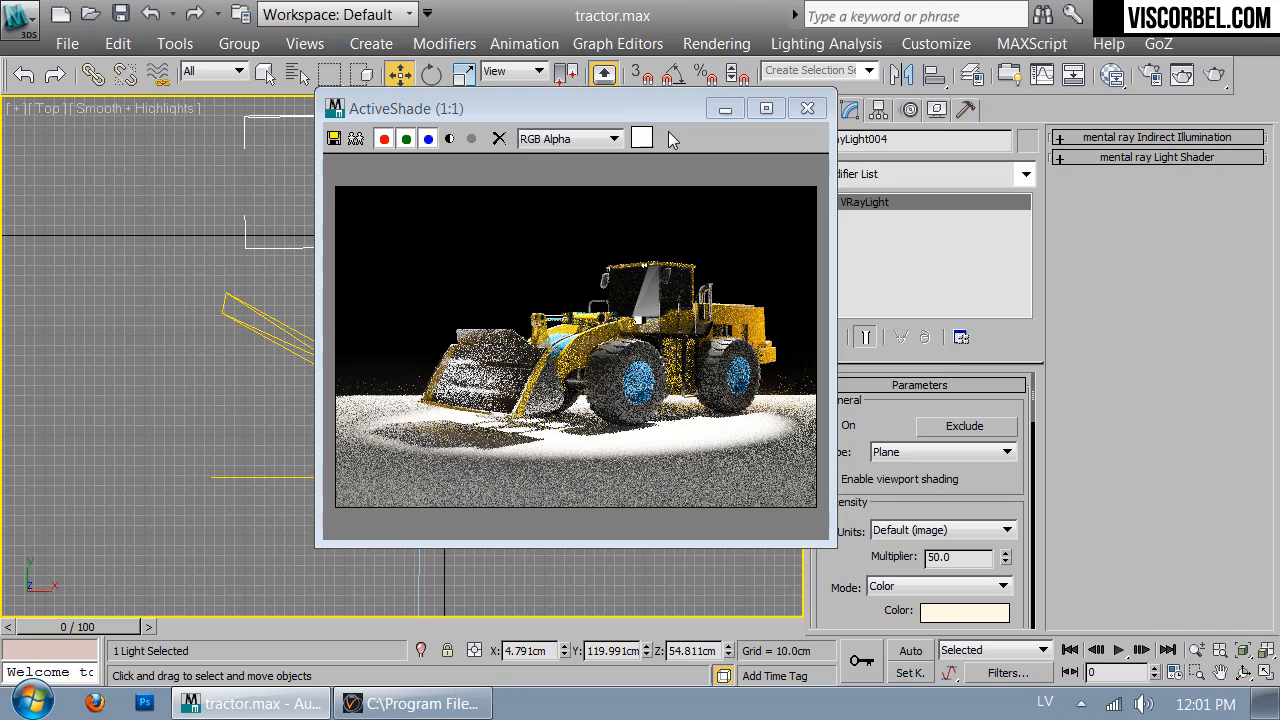
left_click(808, 108)
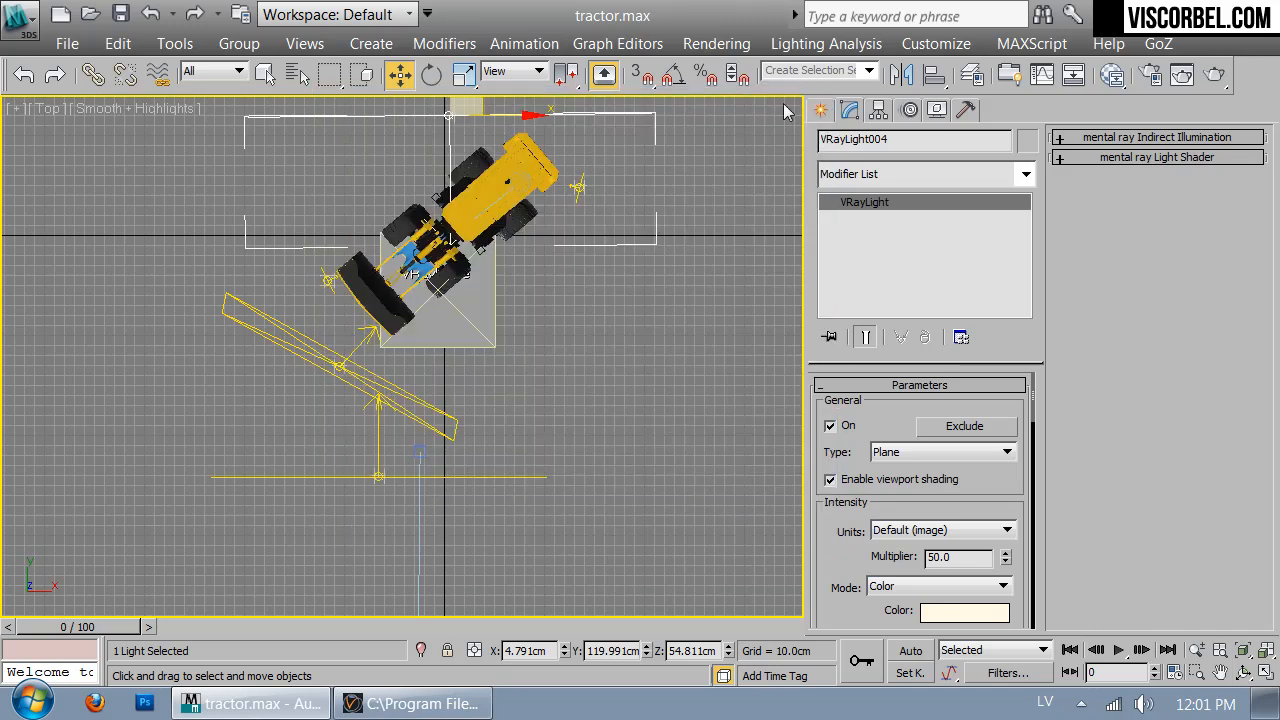
Switch to the physical camera view and launch the final V-Ray production render from Render Setup
key("c")
left_click(1150, 74)
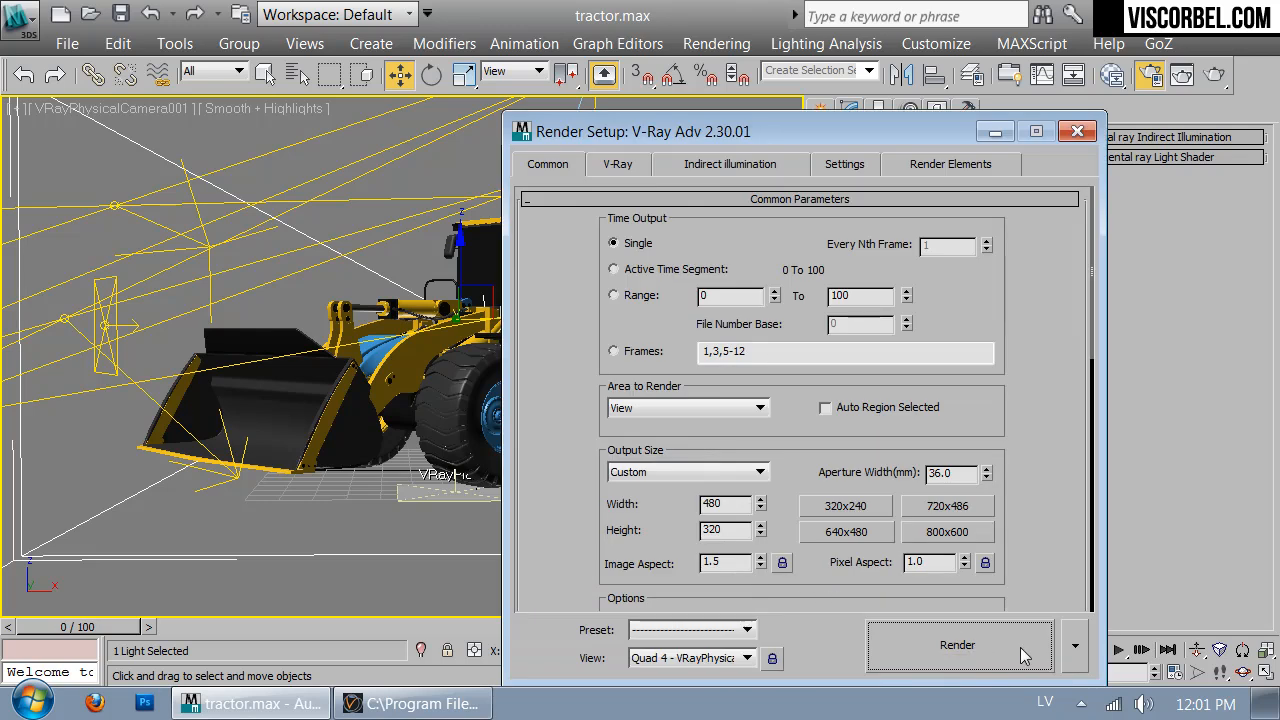
left_click(1015, 647)
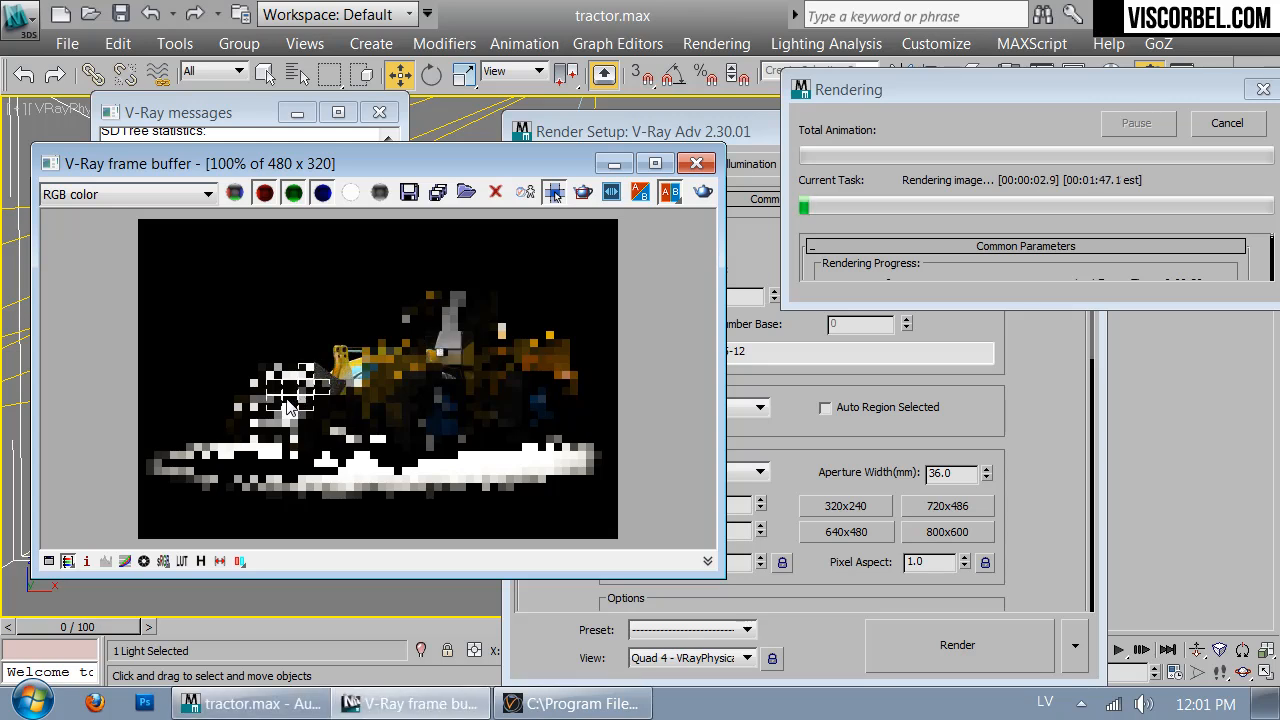
scroll(294, 418, "up", 1)
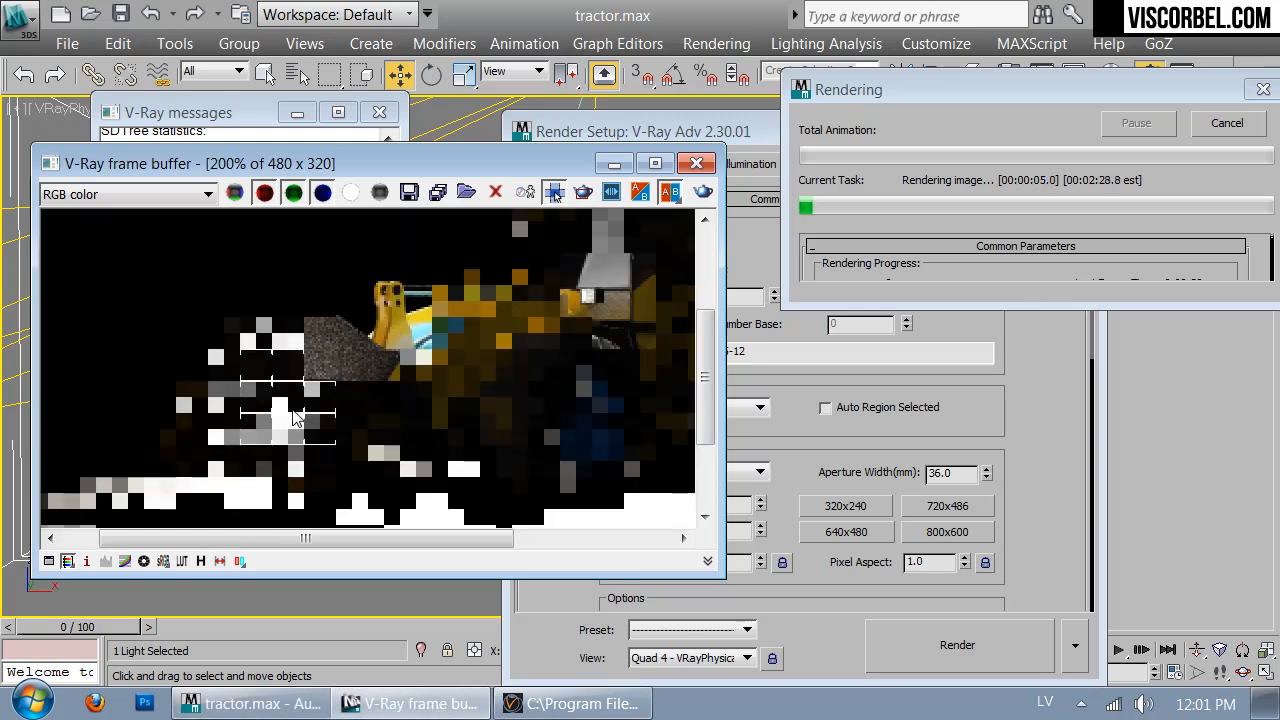
scroll(265, 408, "down", 1)
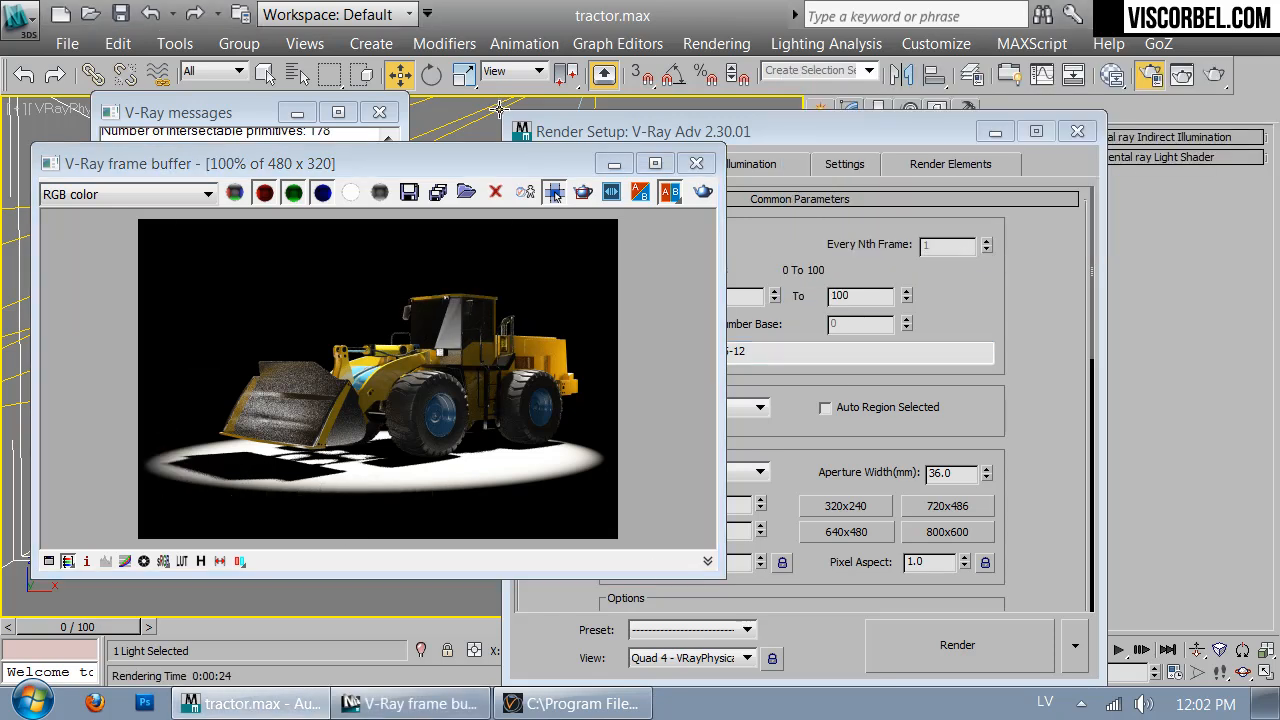
Close the V-Ray messages and Render Setup windows, keeping the finished 24.1 s render in the frame buffer
left_click_drag(464, 167, 736, 164)
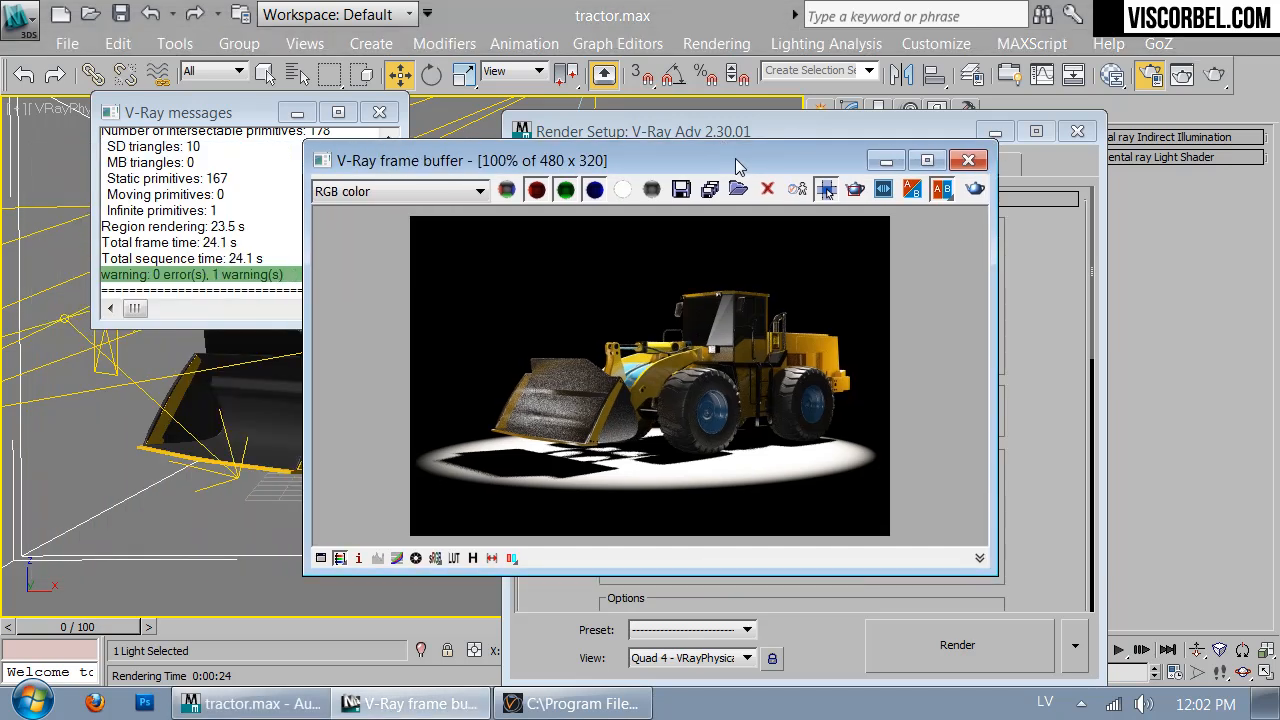
left_click(379, 112)
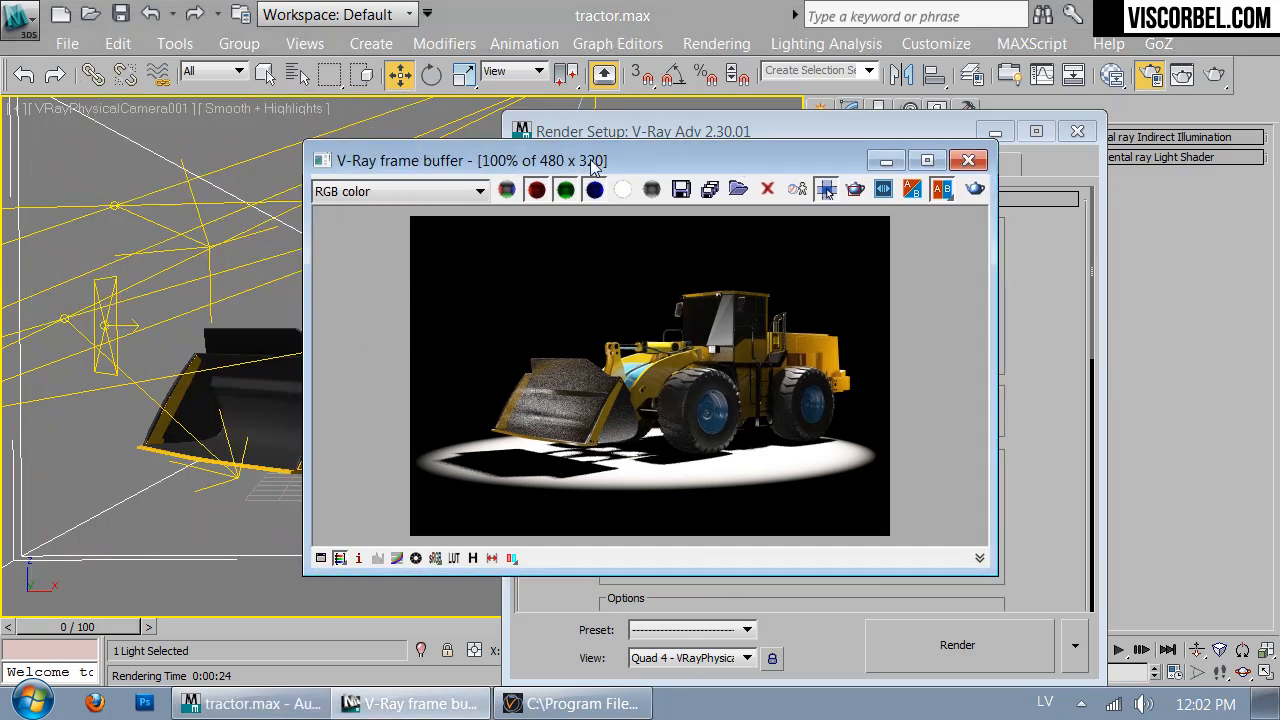
left_click(1077, 133)
left_click_drag(874, 162, 867, 132)
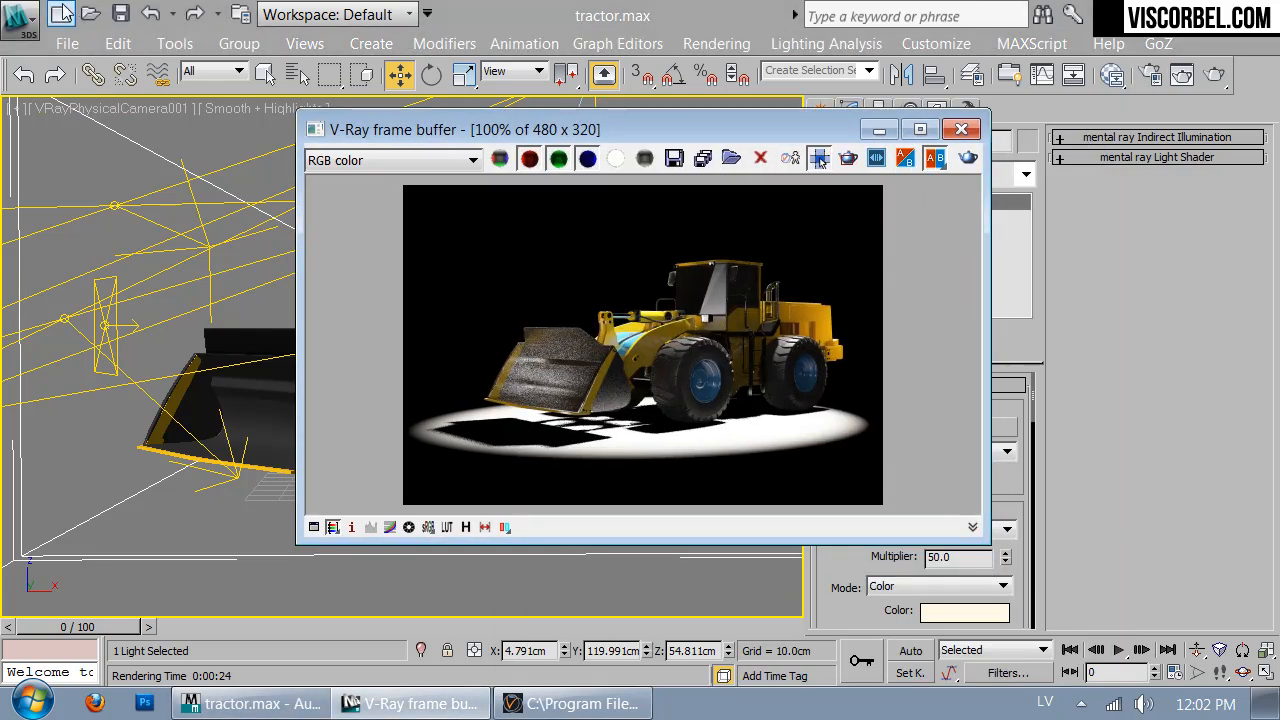